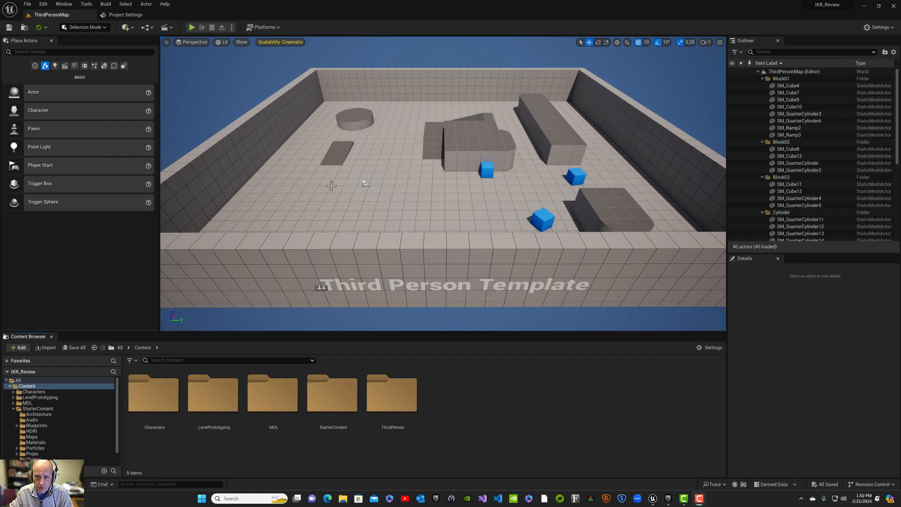
Step: Play the third-person level, walk the mannequin around the map to test it, and end the play session
{"action": "left_click", "coordinate": [193, 26]}
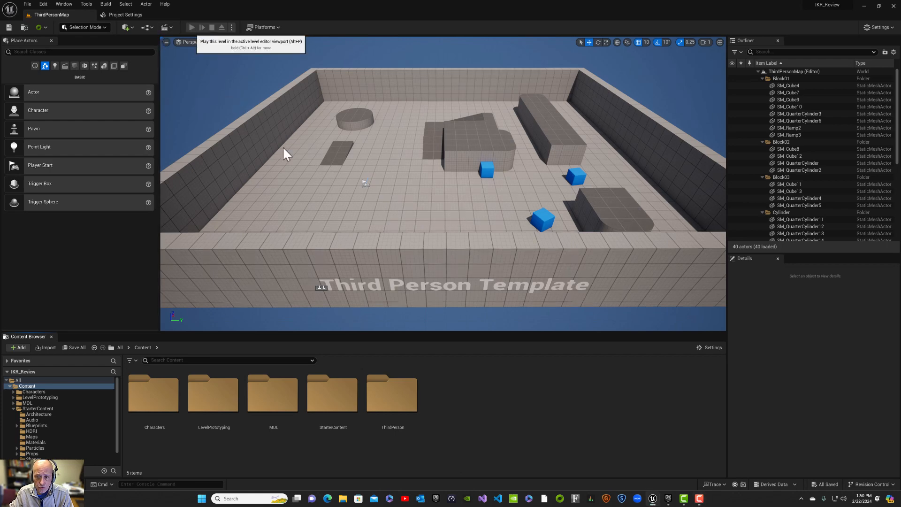
{"action": "left_click", "coordinate": [459, 209]}
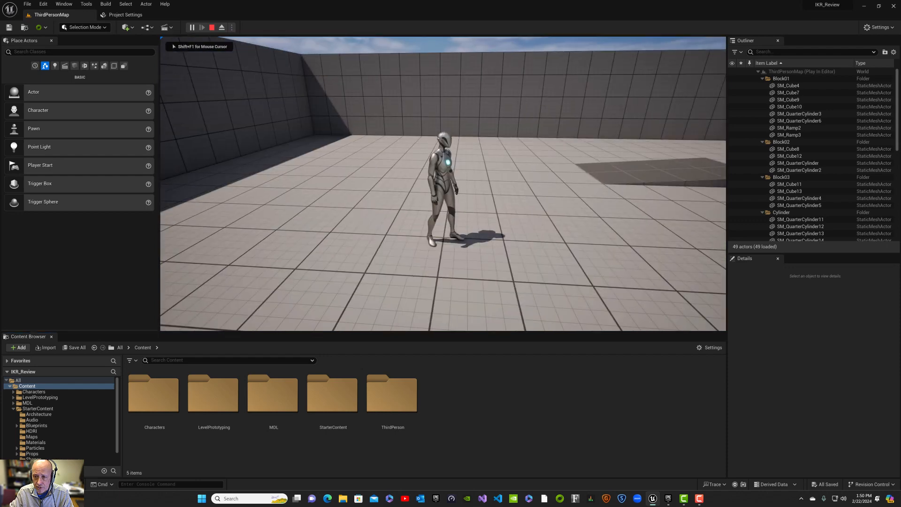
{"action": "key", "text": "w"}
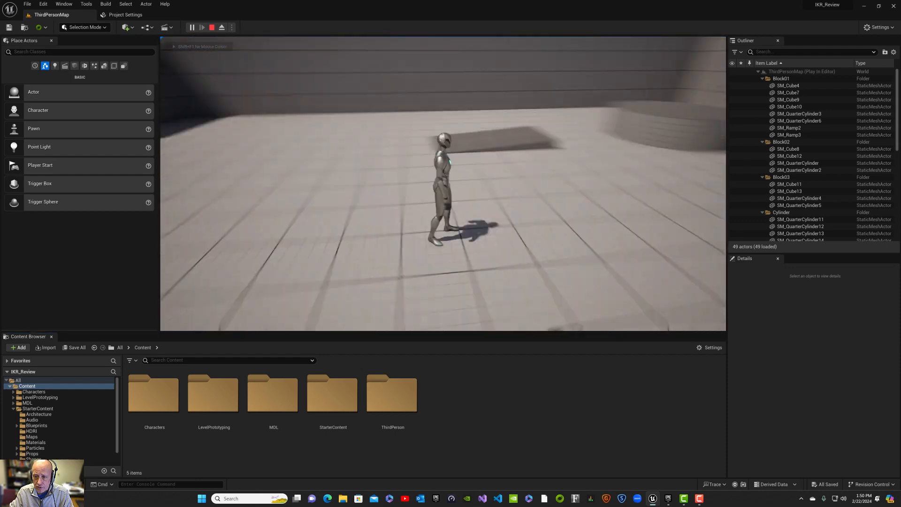
{"action": "key", "text": "w"}
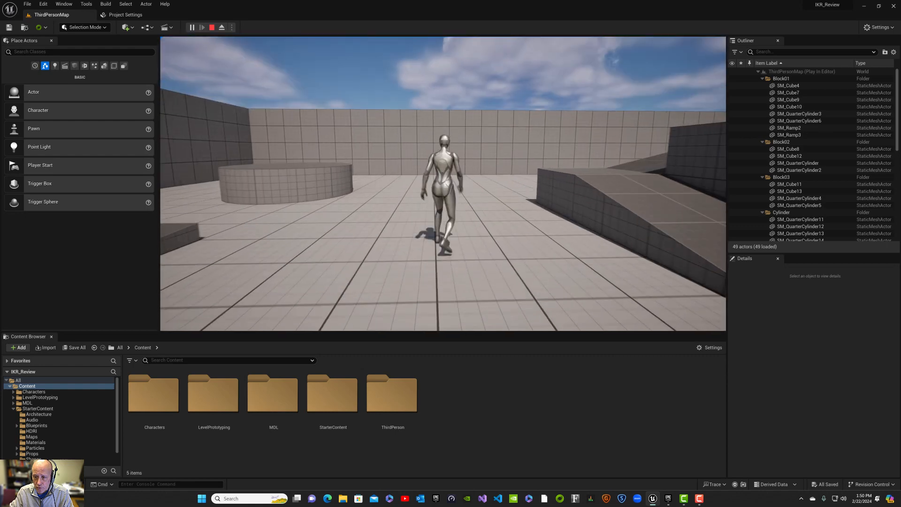
{"action": "key", "text": "s"}
{"action": "key", "text": "d"}
{"action": "key", "text": "s"}
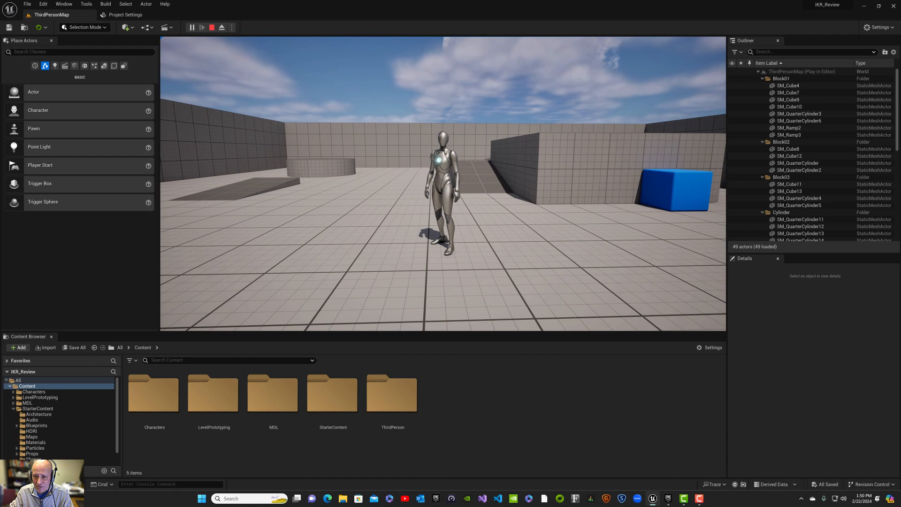
{"action": "key", "text": "Escape"}
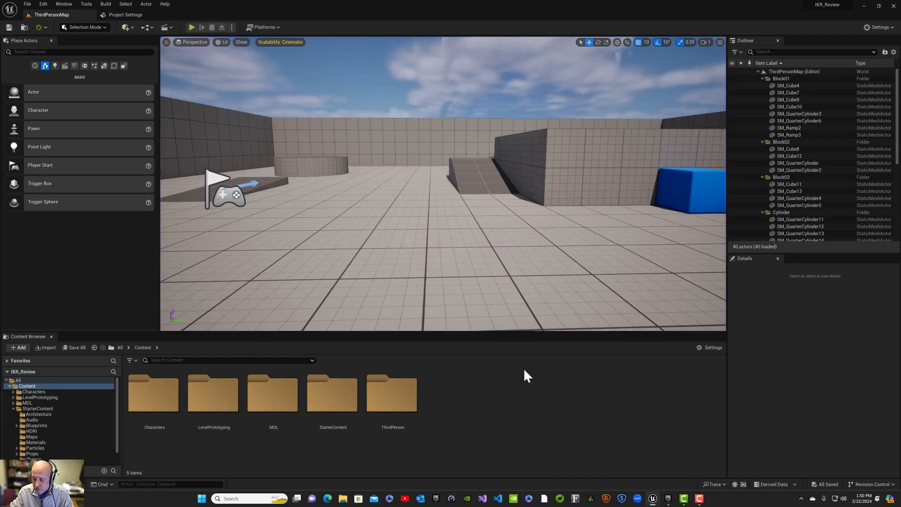
Step: Switch to the Epic Games Launcher and search the Unreal Engine library's vault for "ghost lady"
{"action": "left_click", "coordinate": [667, 498]}
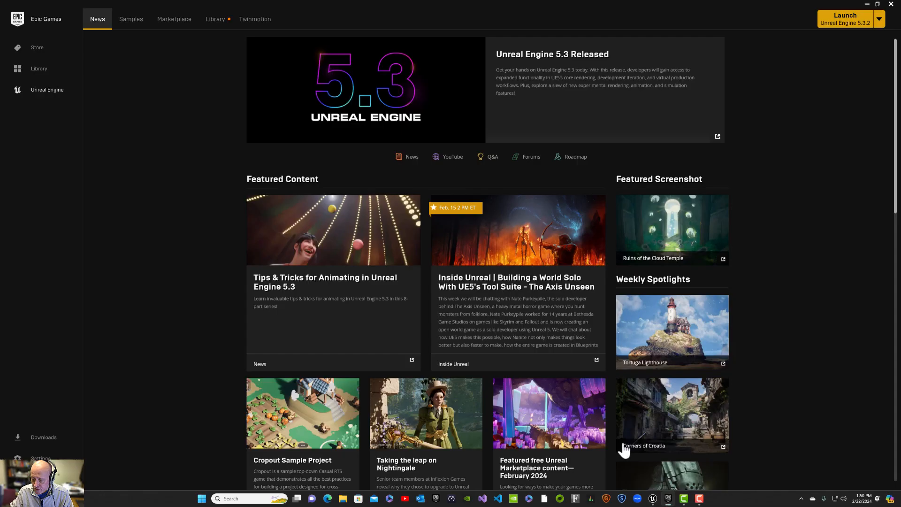
{"action": "left_click", "coordinate": [208, 26]}
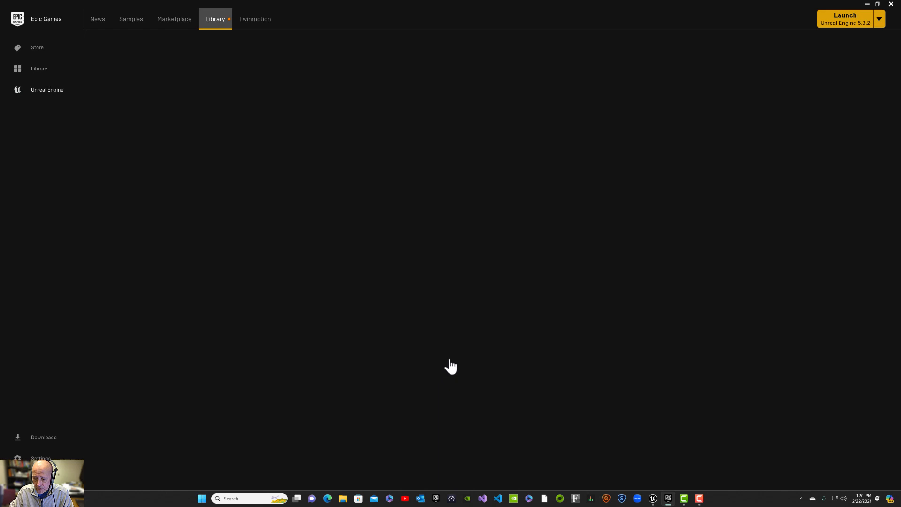
{"action": "scroll", "coordinate": [713, 410], "scroll_direction": "down", "scroll_amount": 1}
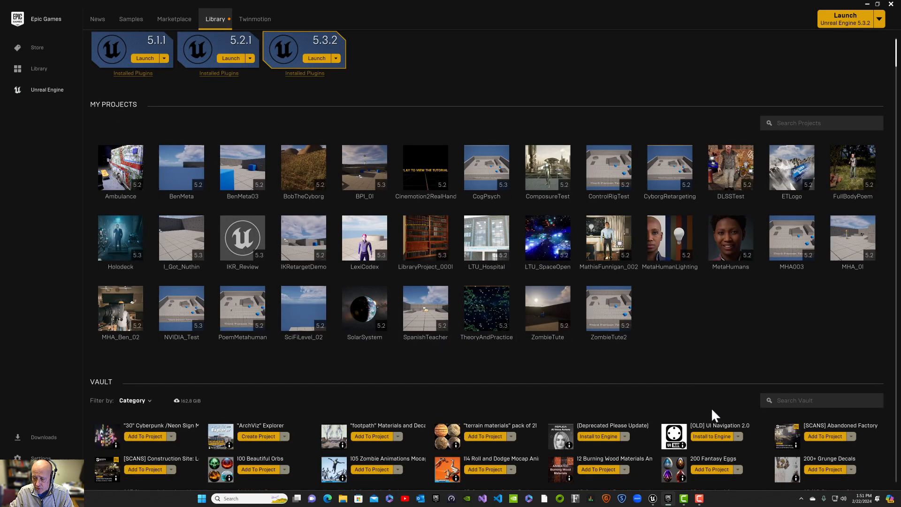
{"action": "scroll", "coordinate": [710, 407], "scroll_direction": "down", "scroll_amount": 4}
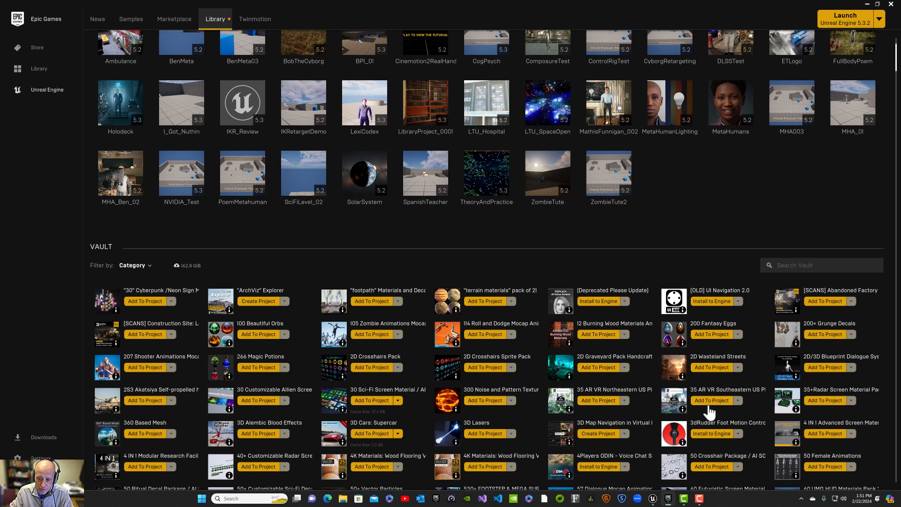
{"action": "left_click", "coordinate": [801, 266]}
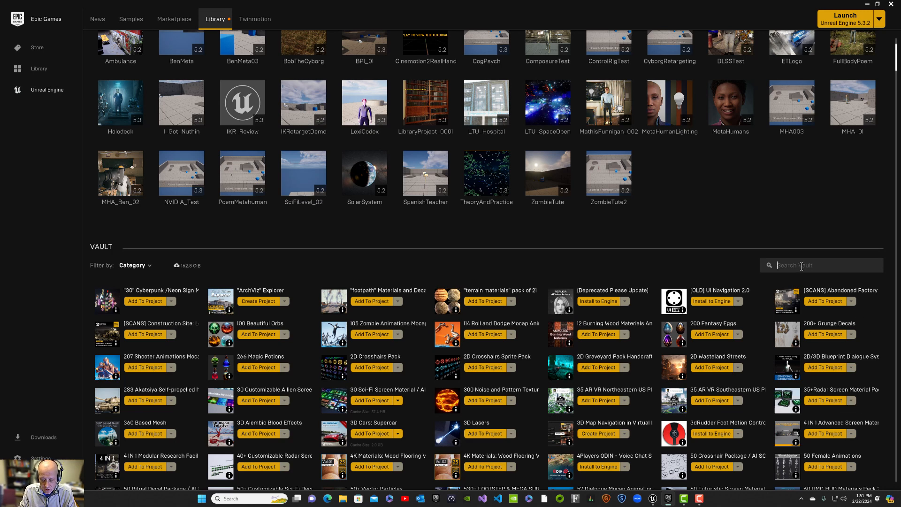
{"action": "type", "text": "ghos"}
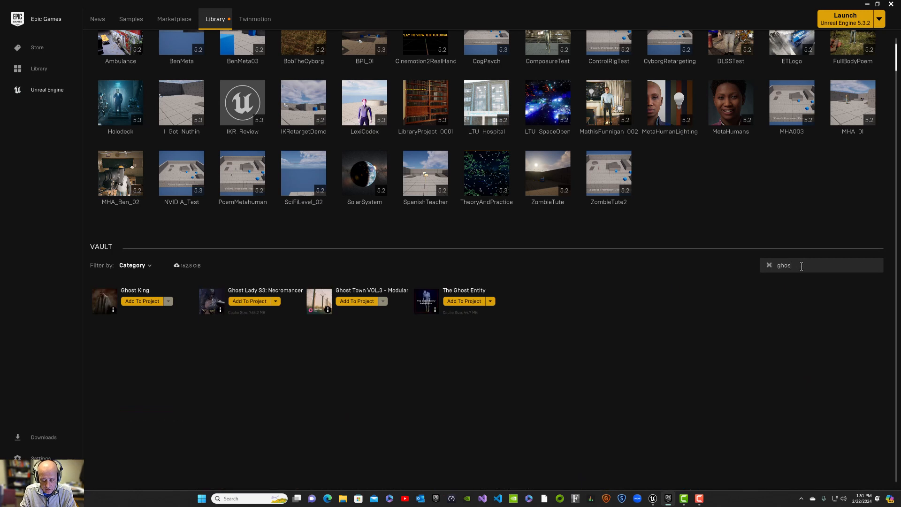
{"action": "type", "text": "t lady"}
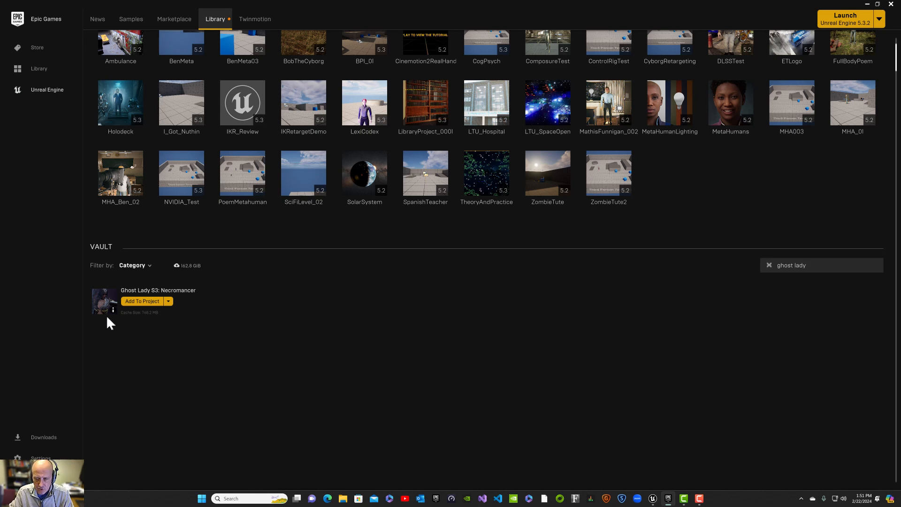
Step: Add the Ghost Lady S3: Necromancer asset to the IKR_Review project
{"action": "left_click", "coordinate": [141, 302]}
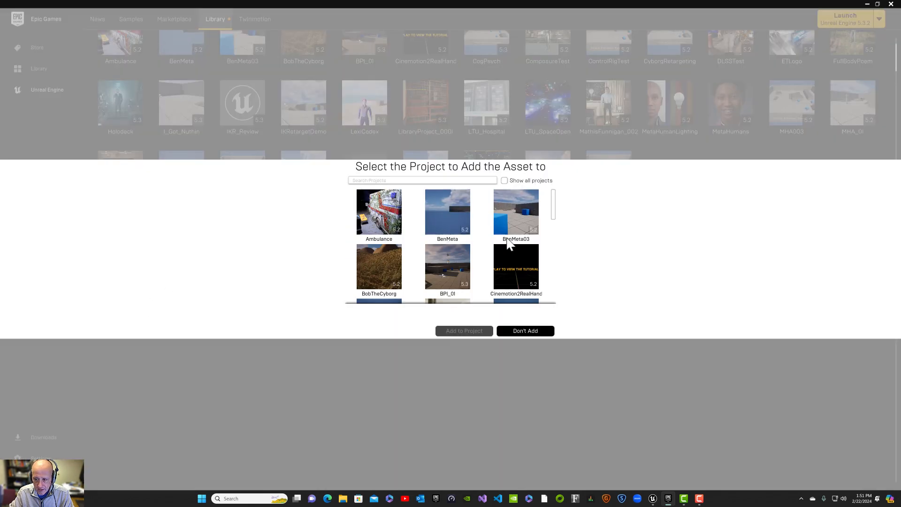
{"action": "left_click_drag", "start_coordinate": [555, 207], "coordinate": [552, 251]}
{"action": "left_click", "coordinate": [370, 258]}
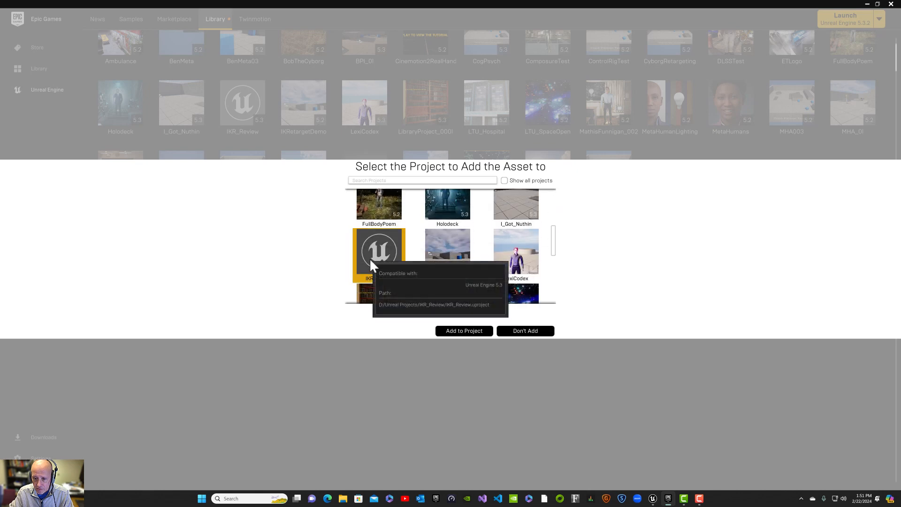
{"action": "left_click", "coordinate": [441, 331]}
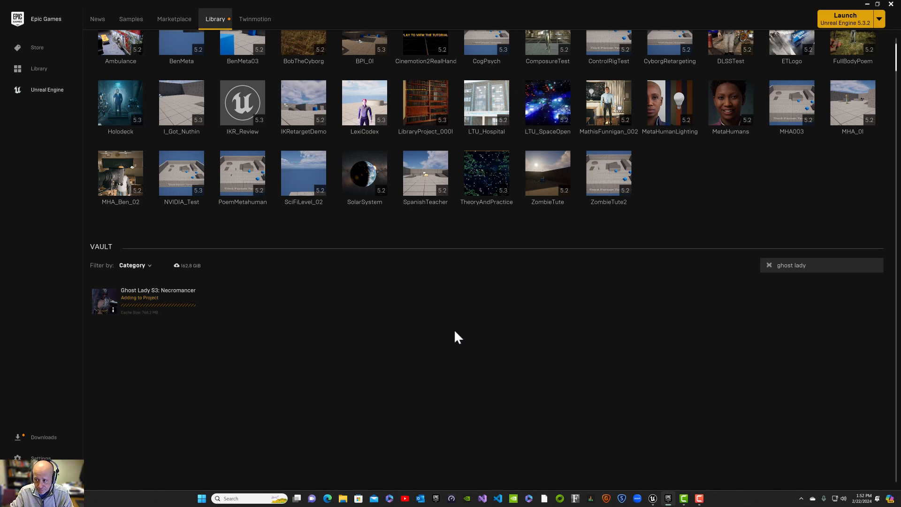
Step: Search the vault for "cybor", check Sci Fi Cyborg's engine compatibility, and clear the search
{"action": "left_click", "coordinate": [768, 265]}
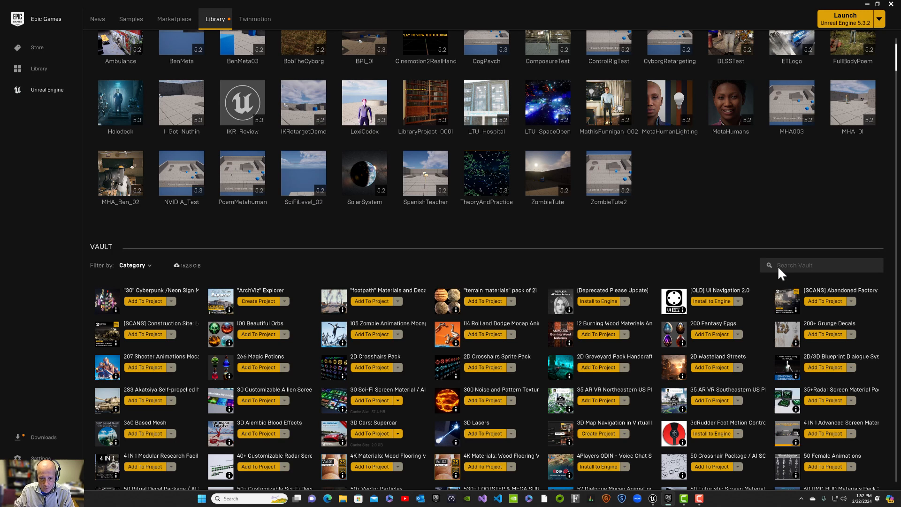
{"action": "type", "text": "c"}
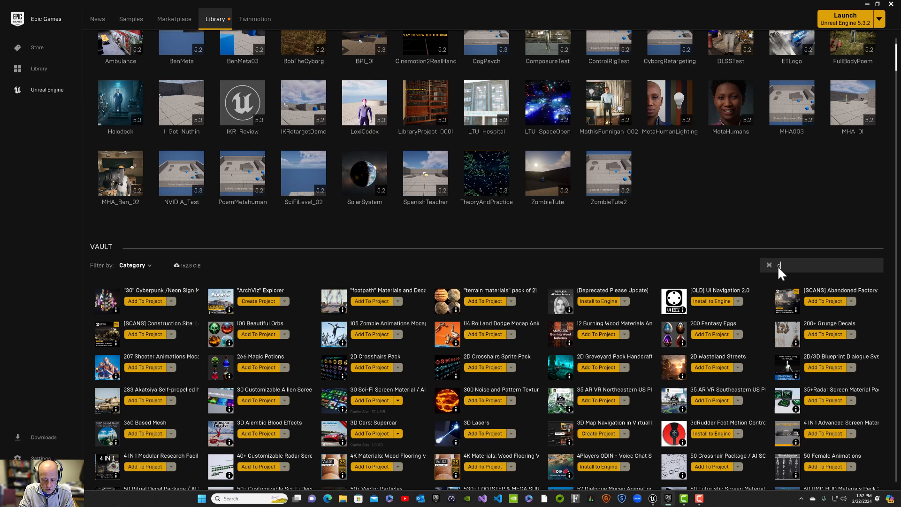
{"action": "type", "text": "ybor"}
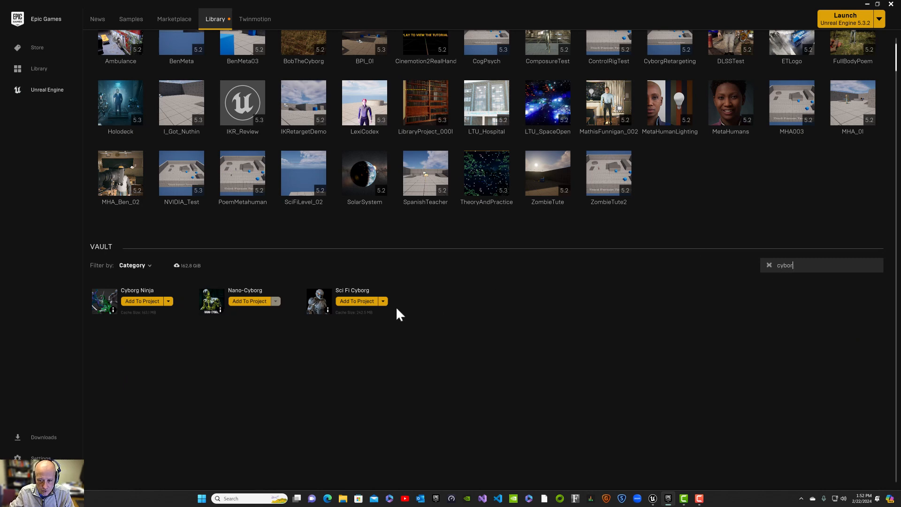
{"action": "mouse_move", "coordinate": [328, 311]}
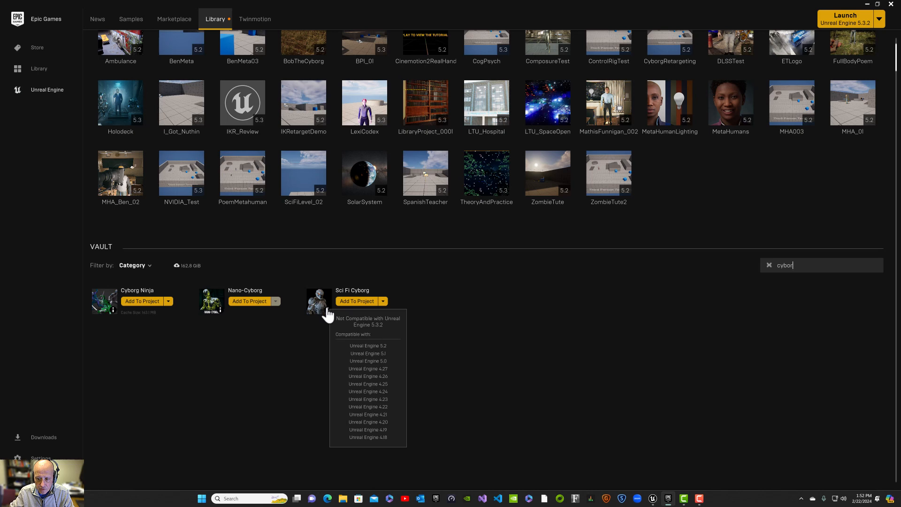
{"action": "left_click", "coordinate": [769, 266]}
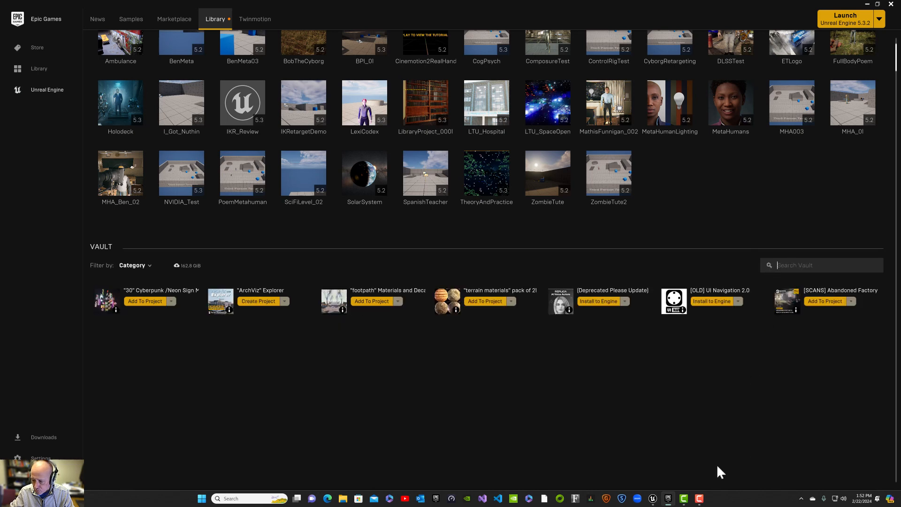
Step: Switch to Unreal Editor, check its version information, and glance at the Project Settings before returning to ThirdPersonMap
{"action": "left_click", "coordinate": [652, 498]}
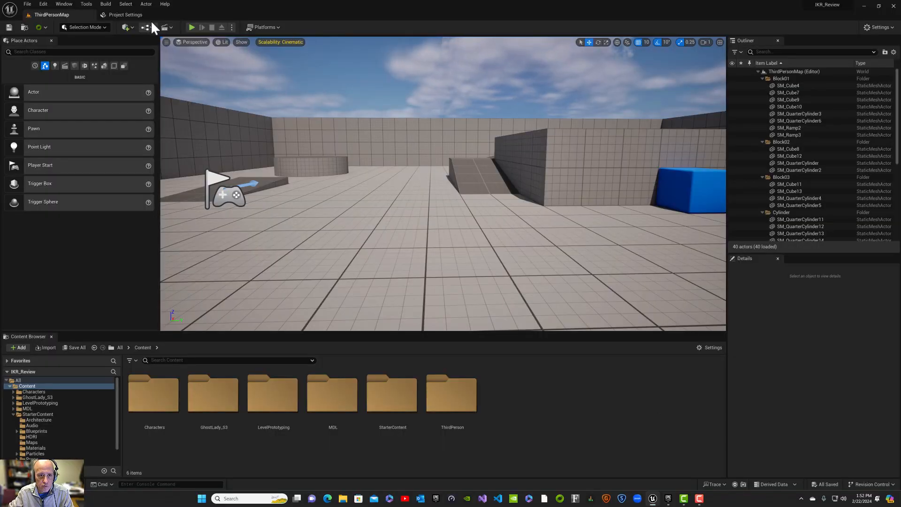
{"action": "left_click", "coordinate": [165, 4]}
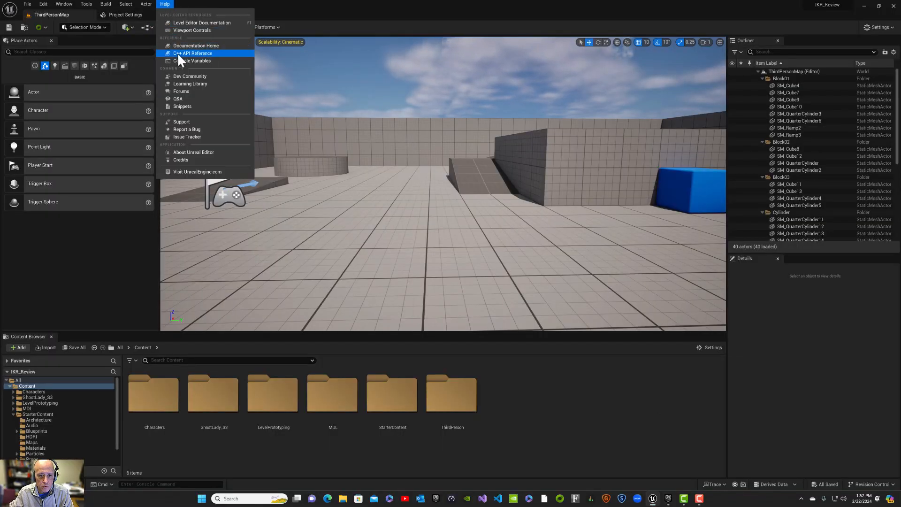
{"action": "left_click", "coordinate": [179, 153]}
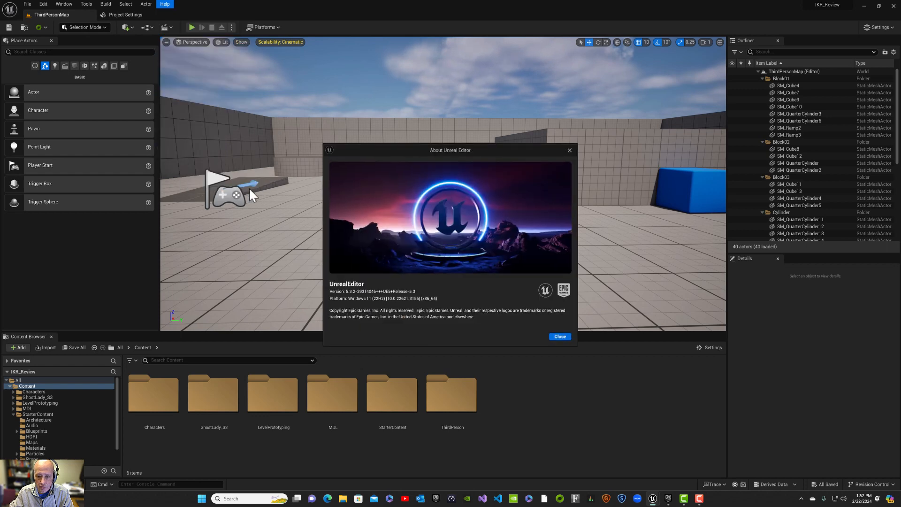
{"action": "left_click", "coordinate": [563, 337]}
{"action": "left_click", "coordinate": [124, 15]}
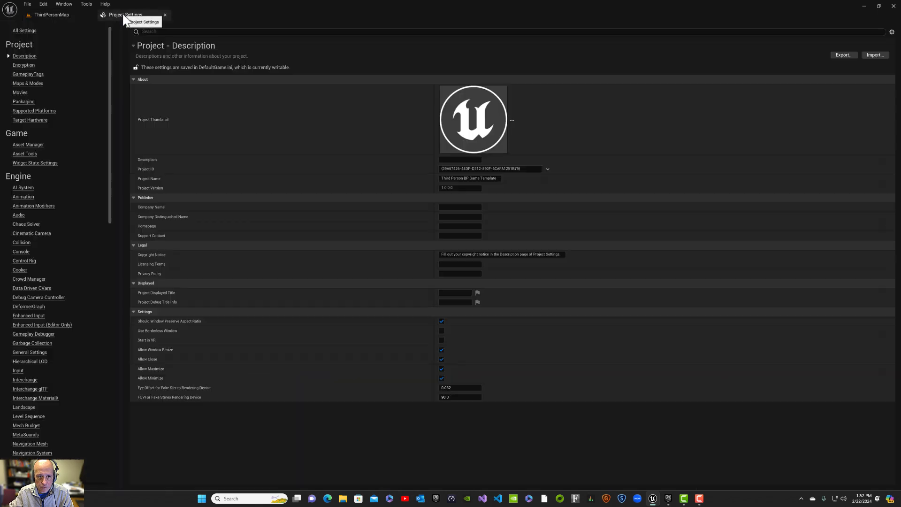
{"action": "left_click", "coordinate": [63, 15]}
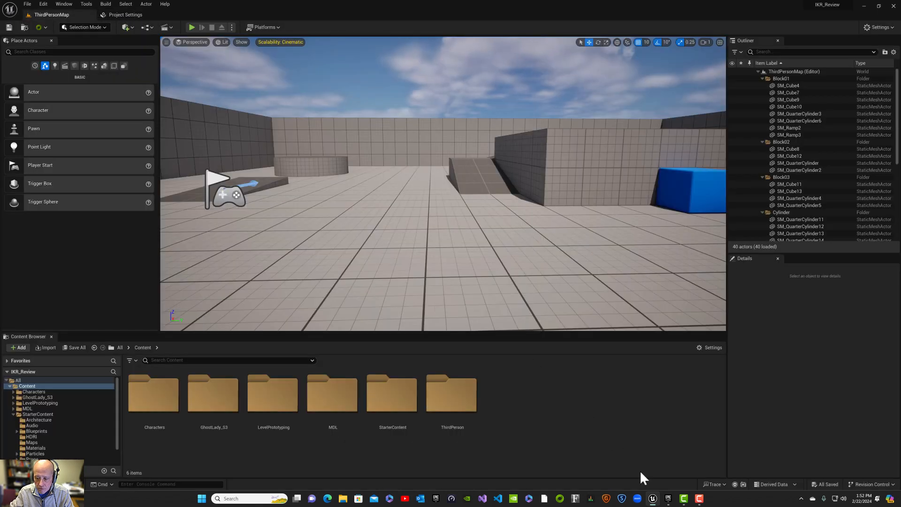
Step: Return to the Epic Games Launcher and search the vault for "cyborg"
{"action": "mouse_move", "coordinate": [689, 503]}
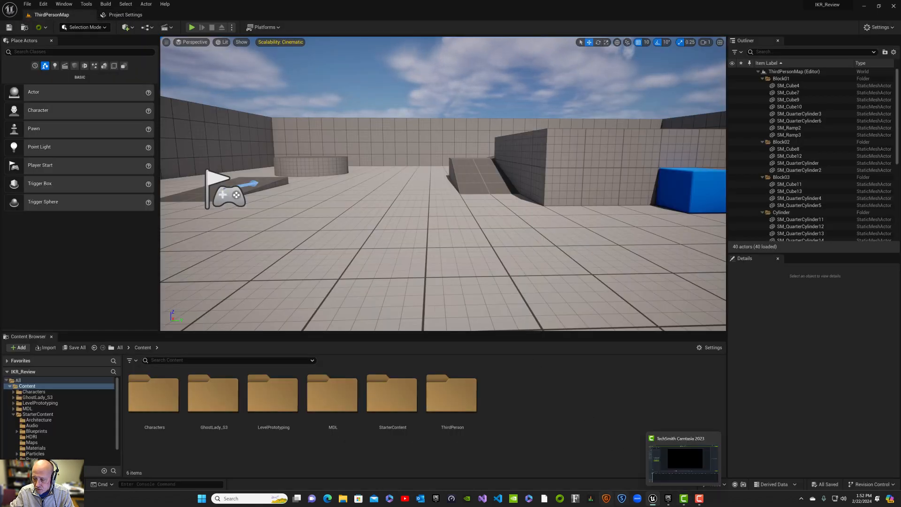
{"action": "left_click", "coordinate": [436, 498]}
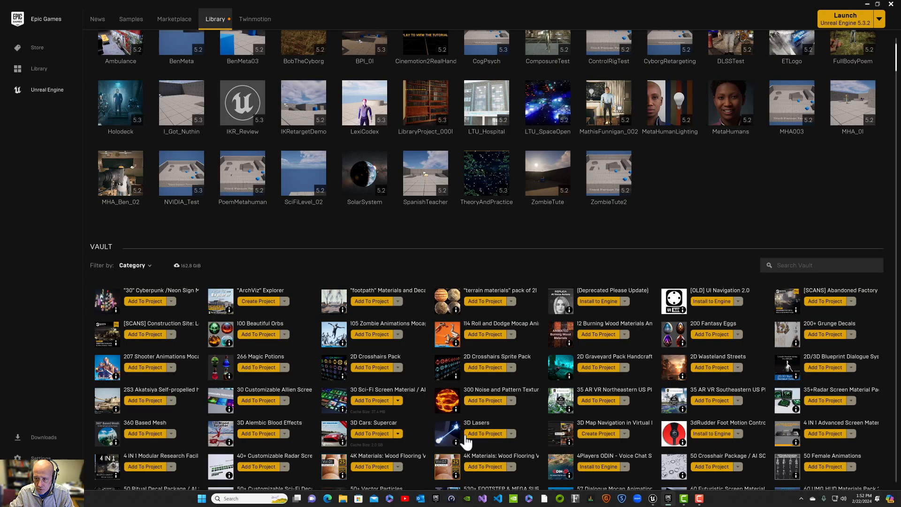
{"action": "left_click", "coordinate": [798, 264]}
{"action": "type", "text": "cy"}
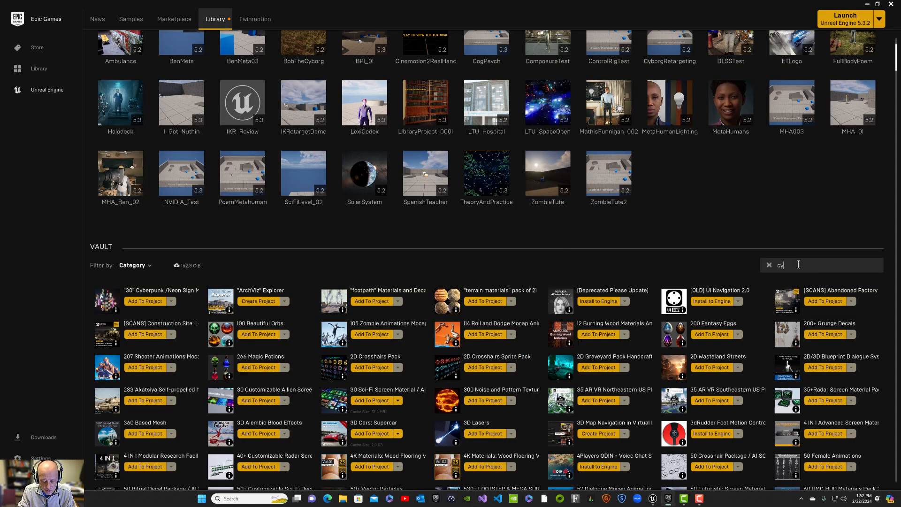
{"action": "type", "text": "borg"}
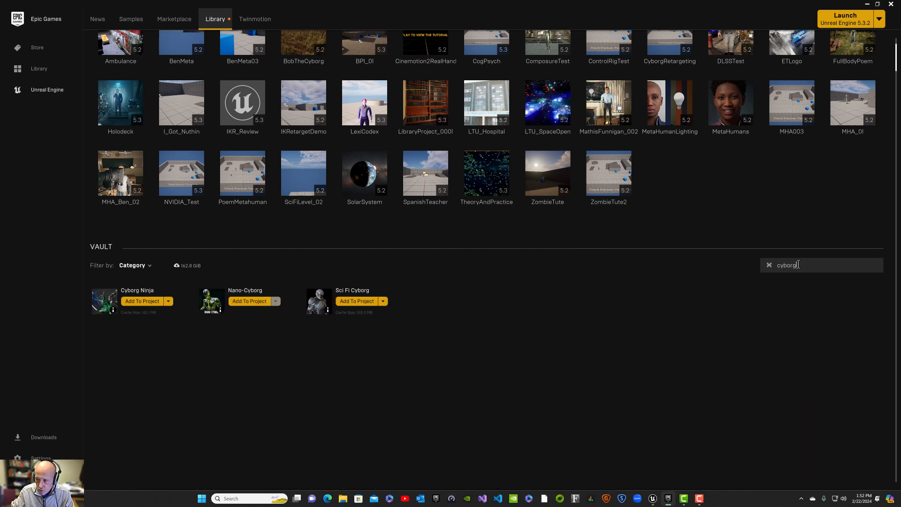
Step: Search the vault for "sci" instead and check the engine compatibility of the sci-fi character assets, including Sci Fi Cyborg
{"action": "left_click_drag", "start_coordinate": [799, 265], "coordinate": [772, 265]}
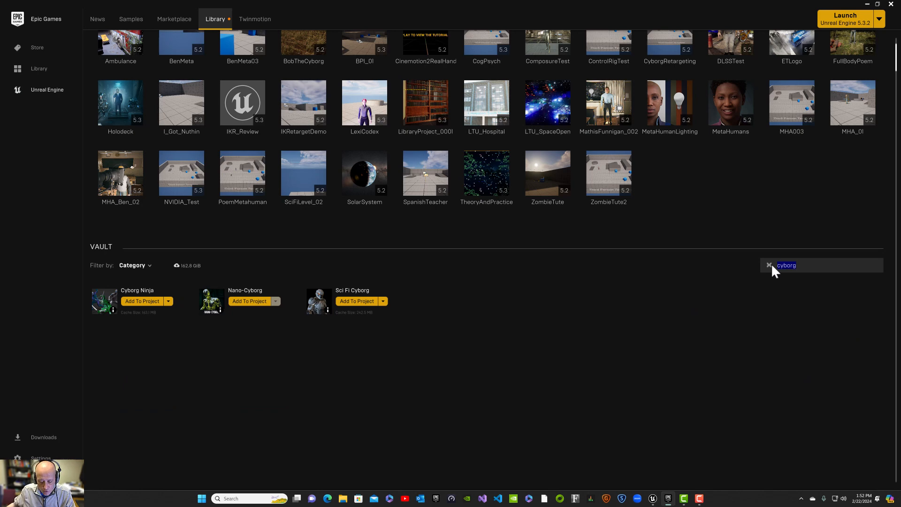
{"action": "type", "text": "sci"}
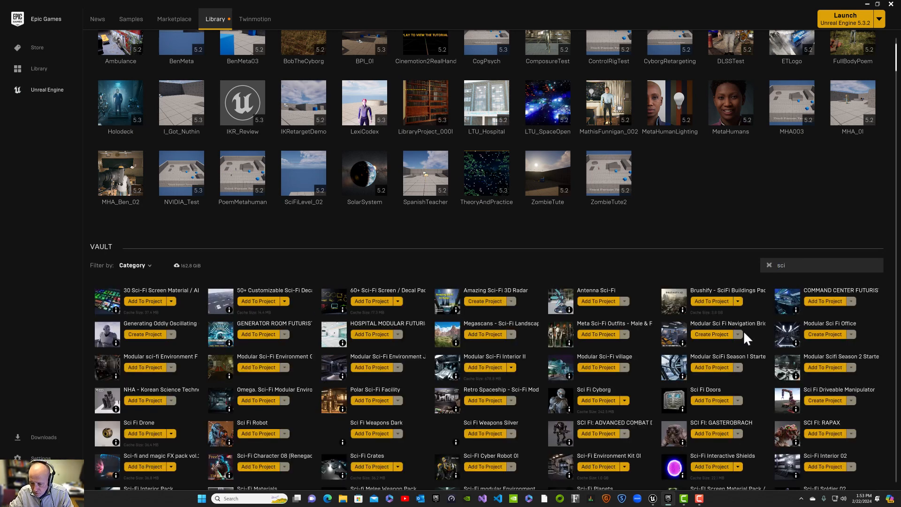
{"action": "scroll", "coordinate": [741, 330], "scroll_direction": "down", "scroll_amount": 2}
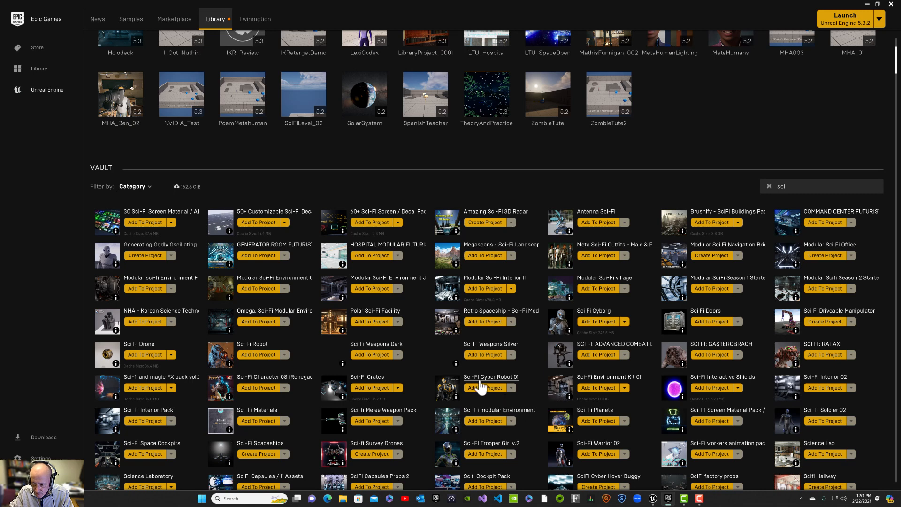
{"action": "mouse_move", "coordinate": [456, 397]}
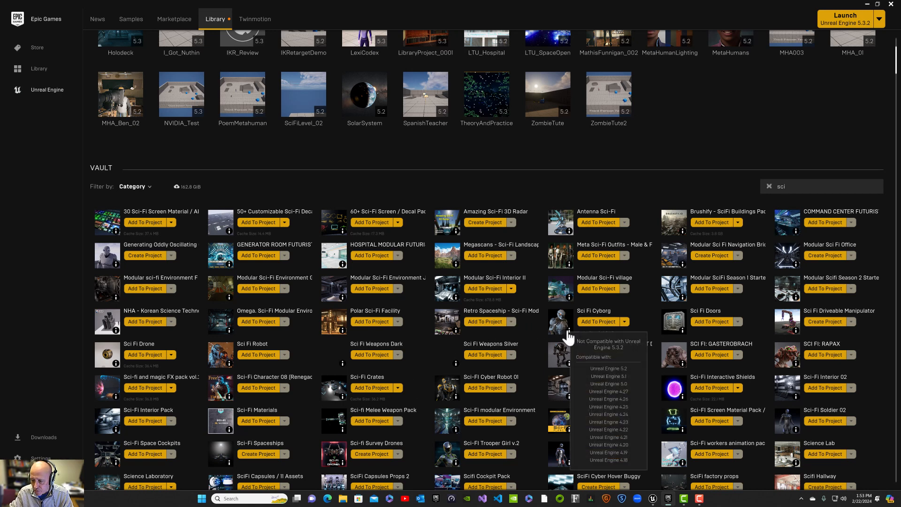
{"action": "mouse_move", "coordinate": [568, 331]}
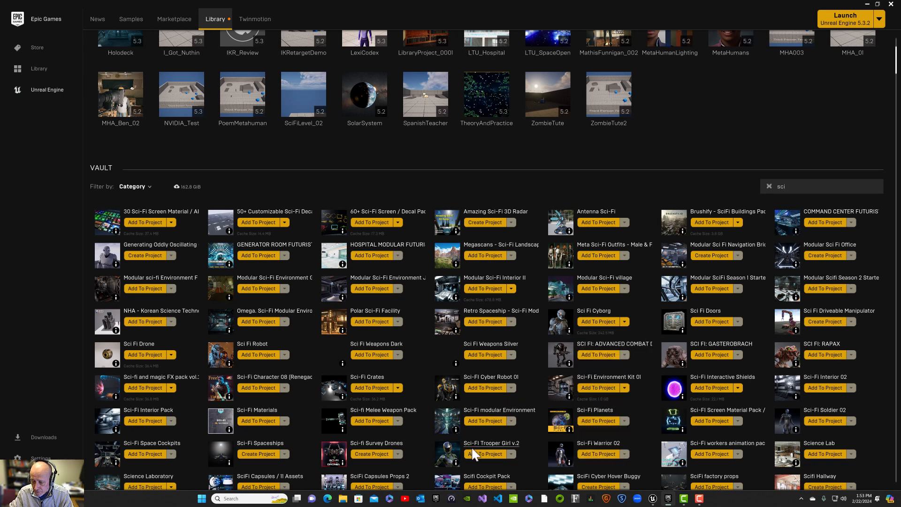
Step: Open the marketplace page of Sci-FI Cyber Robot 01 and read its description, technical details and supported engine versions
{"action": "mouse_move", "coordinate": [455, 462]}
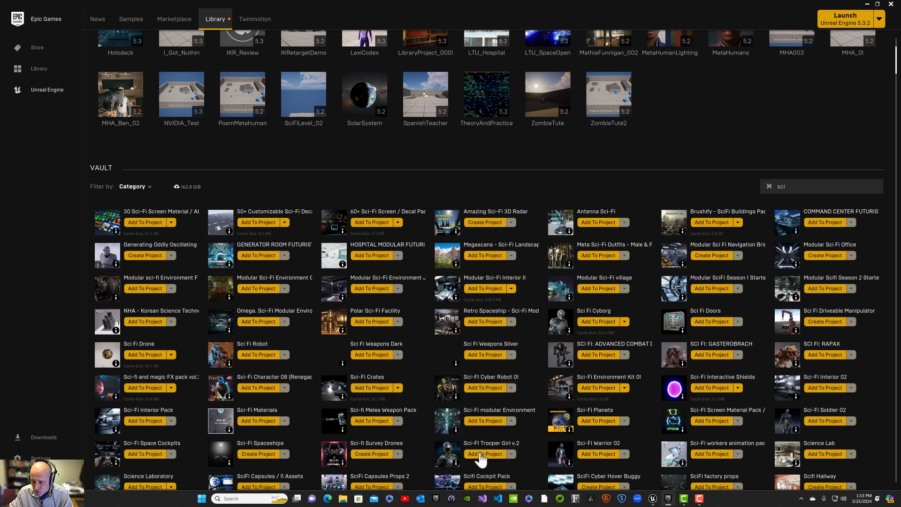
{"action": "left_click", "coordinate": [451, 398]}
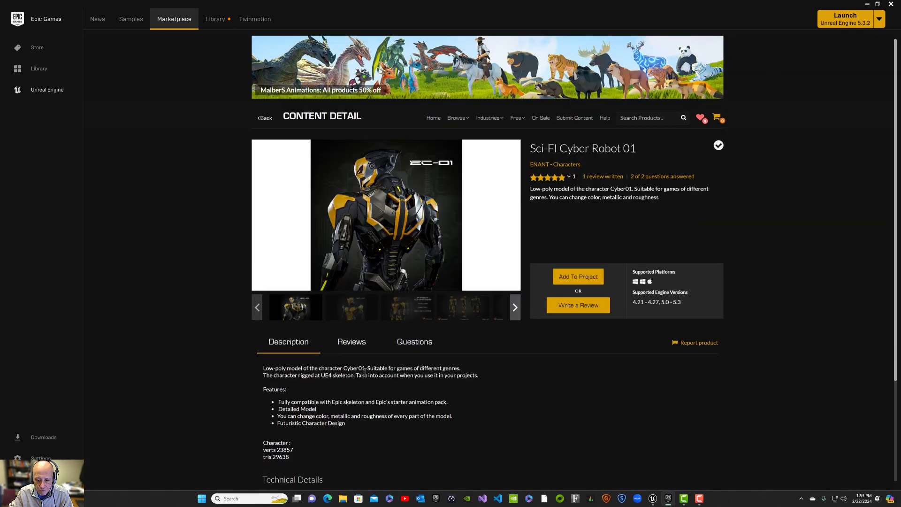
{"action": "scroll", "coordinate": [364, 370], "scroll_direction": "down", "scroll_amount": 2}
{"action": "scroll", "coordinate": [364, 371], "scroll_direction": "down", "scroll_amount": 1}
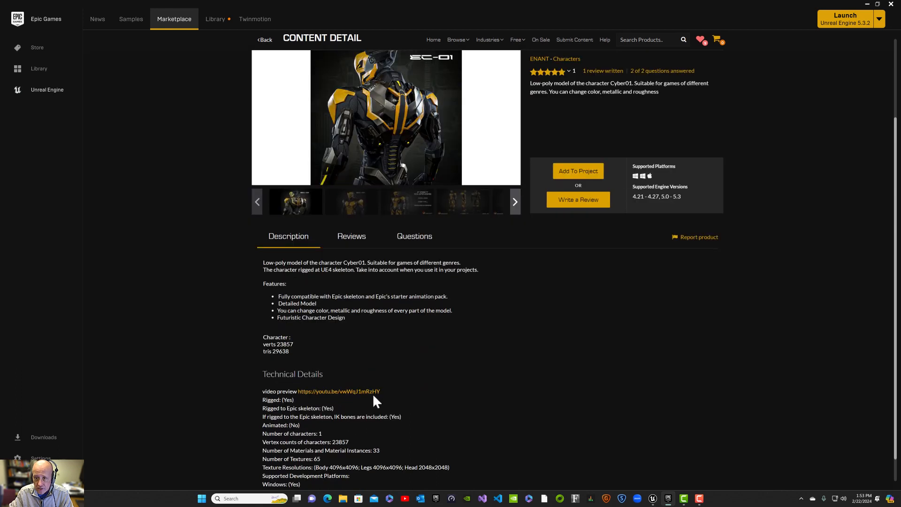
{"action": "scroll", "coordinate": [374, 397], "scroll_direction": "up", "scroll_amount": 3}
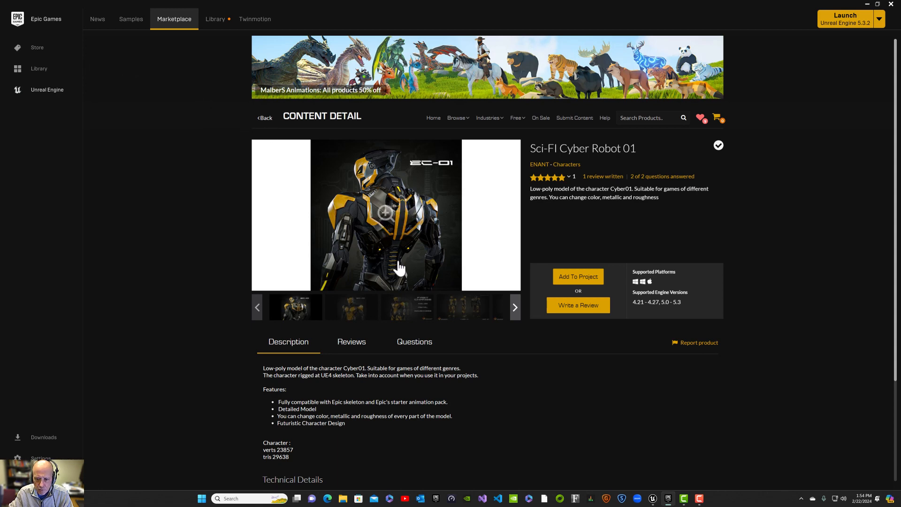
Step: Enlarge the preview image of Sci-FI Cyber Robot 01 and browse through its gallery pictures
{"action": "left_click", "coordinate": [386, 215]}
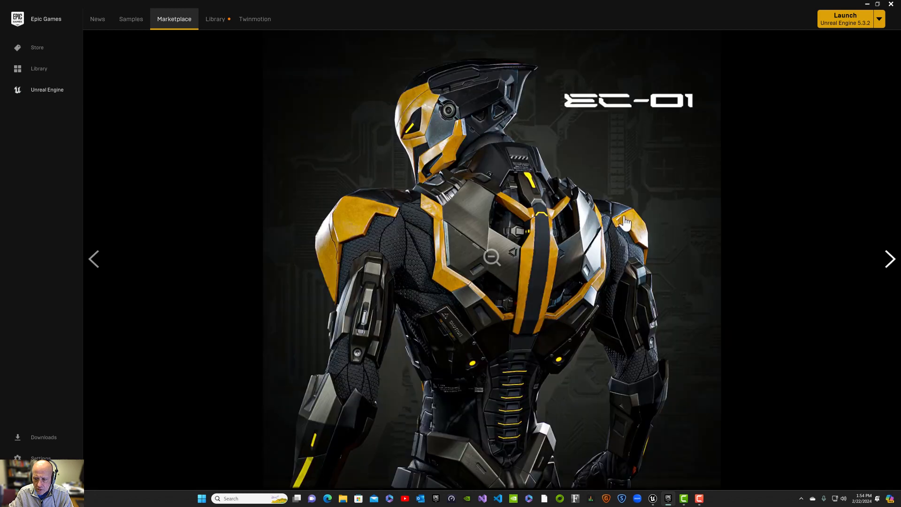
{"action": "left_click", "coordinate": [890, 251]}
{"action": "left_click", "coordinate": [889, 261]}
{"action": "left_click", "coordinate": [890, 261]}
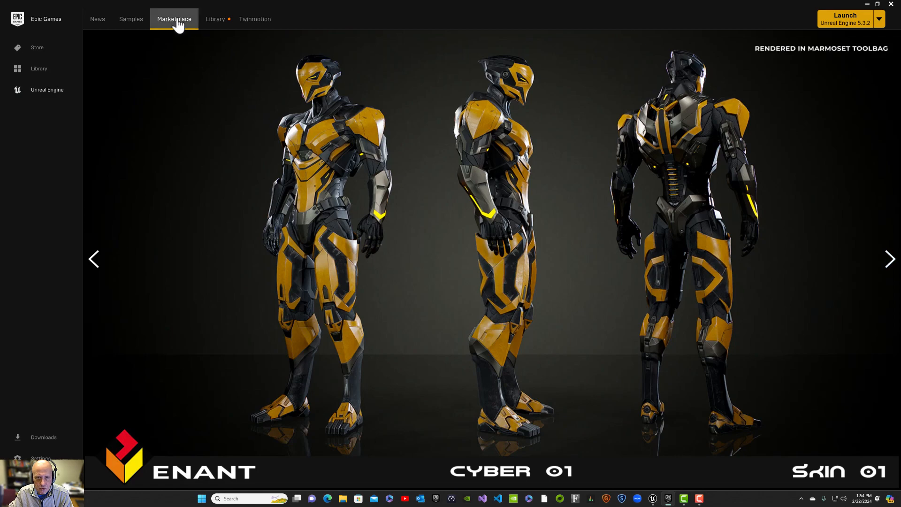
Step: Return to the library, search the vault for "girl", and check Cyberpunk Girl's engine compatibility
{"action": "left_click", "coordinate": [219, 21]}
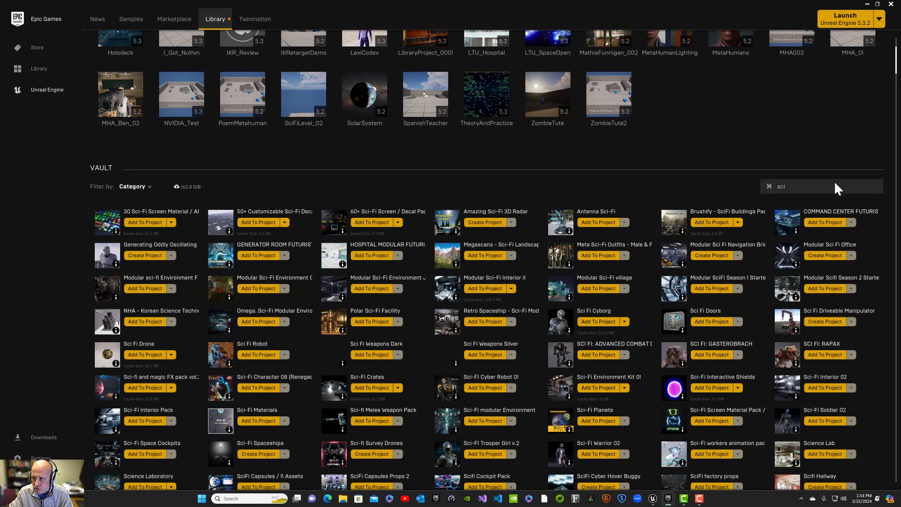
{"action": "double_click", "coordinate": [782, 187]}
{"action": "type", "text": "gir"}
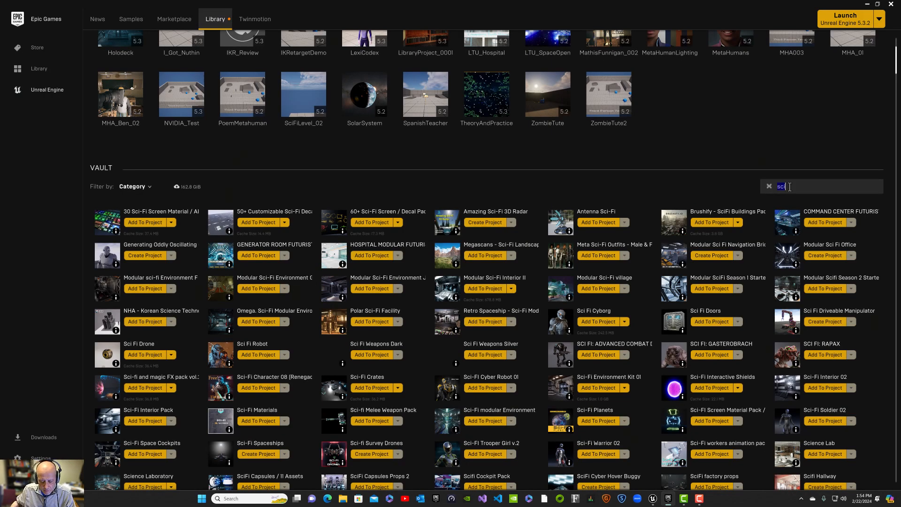
{"action": "type", "text": "l"}
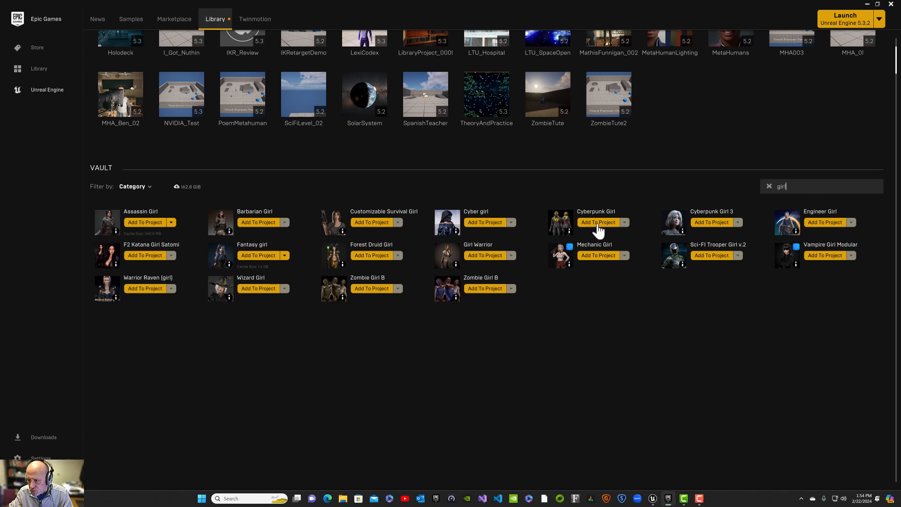
{"action": "mouse_move", "coordinate": [570, 231]}
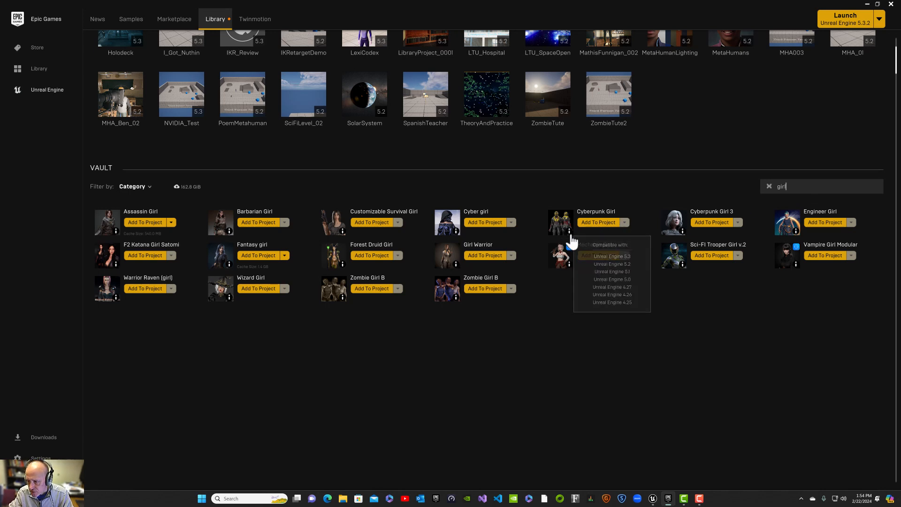
Step: Add the Cyberpunk Girl asset to the IKR_Review project
{"action": "left_click", "coordinate": [596, 224]}
{"action": "scroll", "coordinate": [511, 239], "scroll_direction": "down", "scroll_amount": 3}
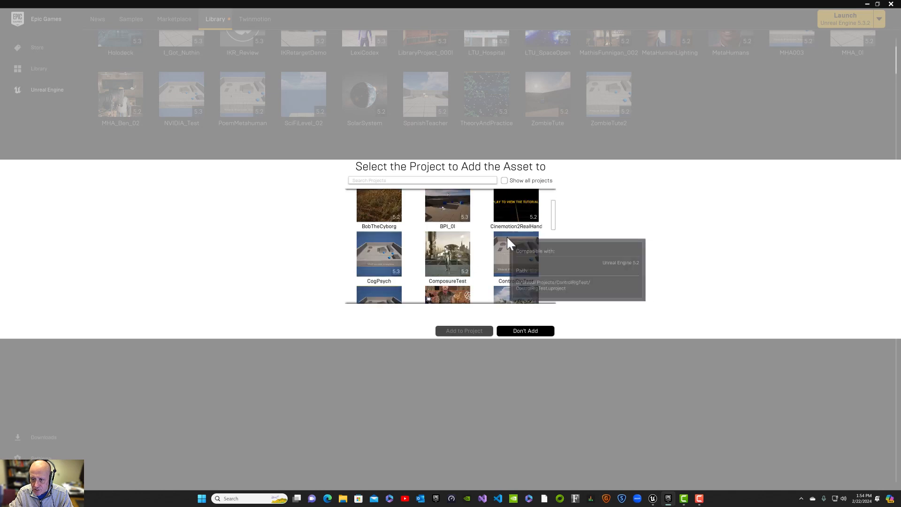
{"action": "scroll", "coordinate": [509, 241], "scroll_direction": "down", "scroll_amount": 5}
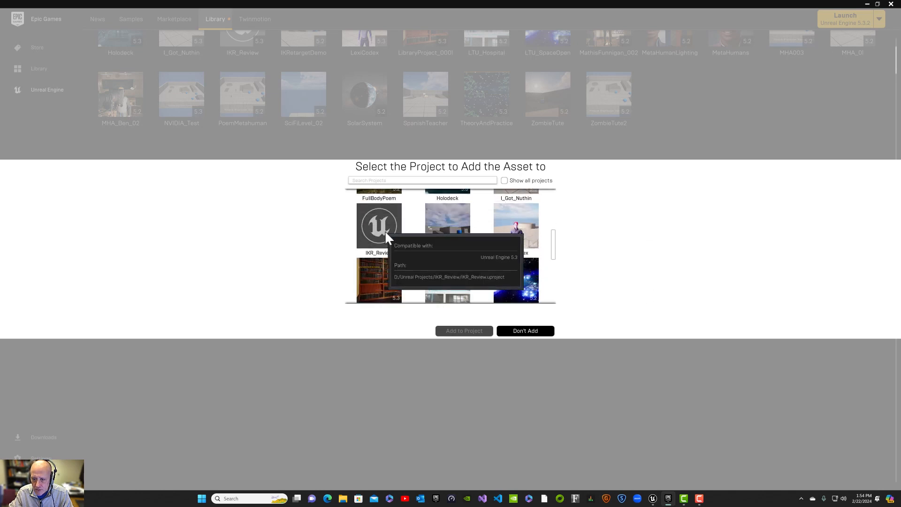
{"action": "left_click", "coordinate": [389, 235]}
{"action": "left_click", "coordinate": [467, 330]}
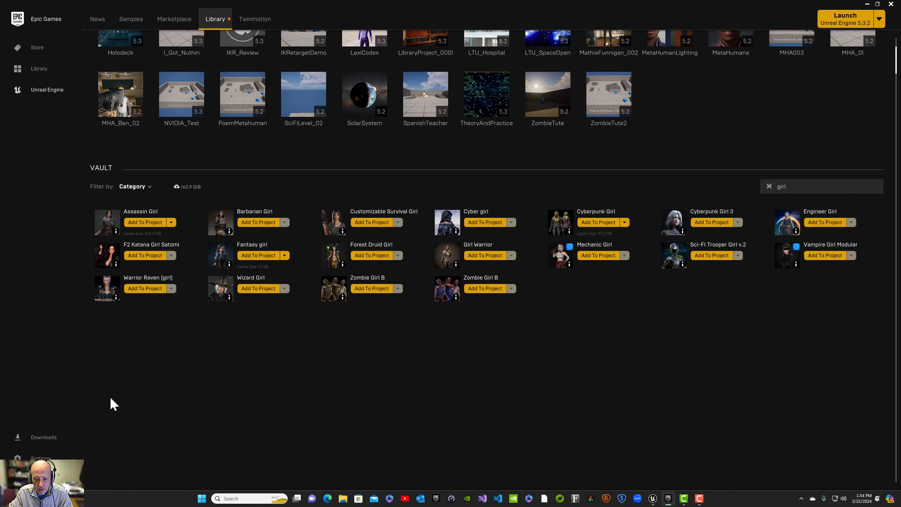
Step: Check the launcher's download tasks and switch back to the IKR_Review project in Unreal Editor
{"action": "left_click", "coordinate": [43, 437]}
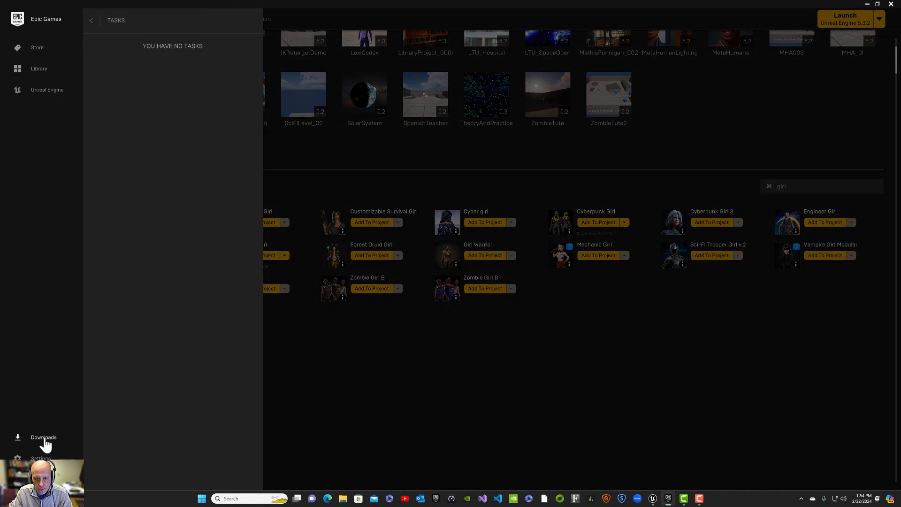
{"action": "left_click", "coordinate": [44, 439]}
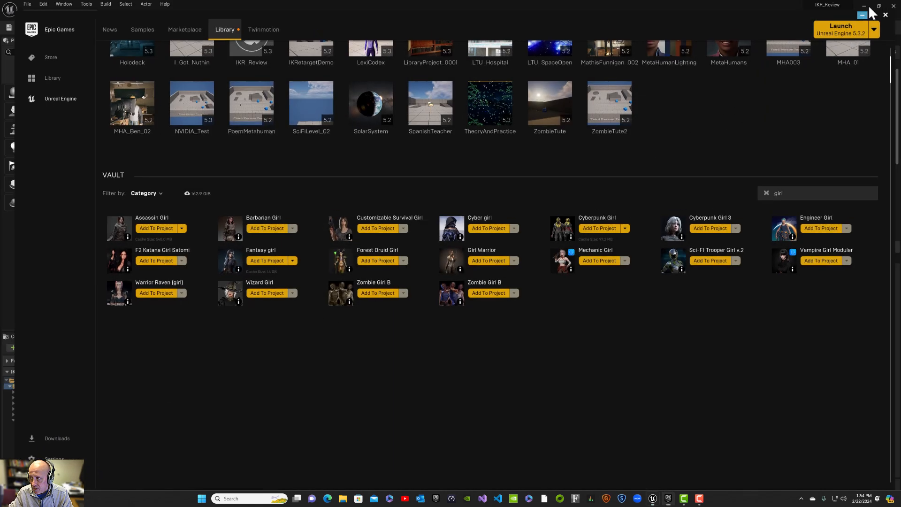
{"action": "left_click", "coordinate": [867, 4]}
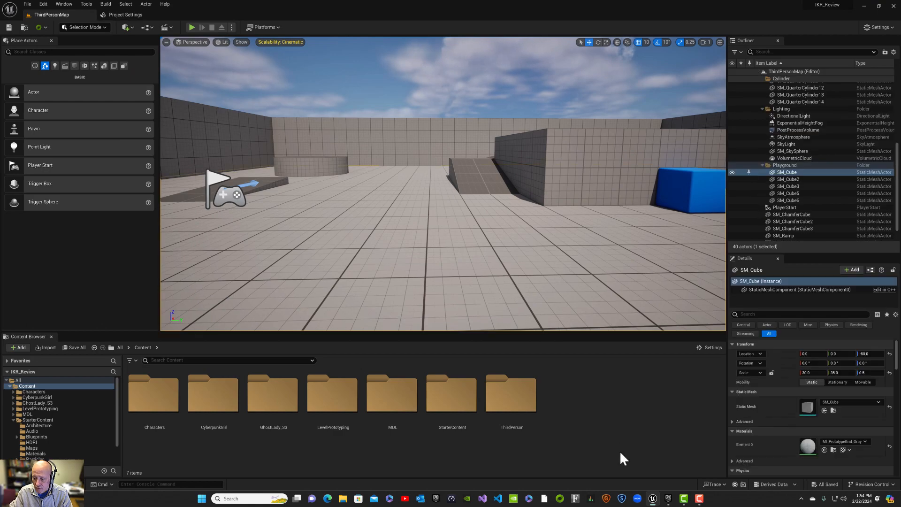
{"action": "left_click", "coordinate": [652, 500]}
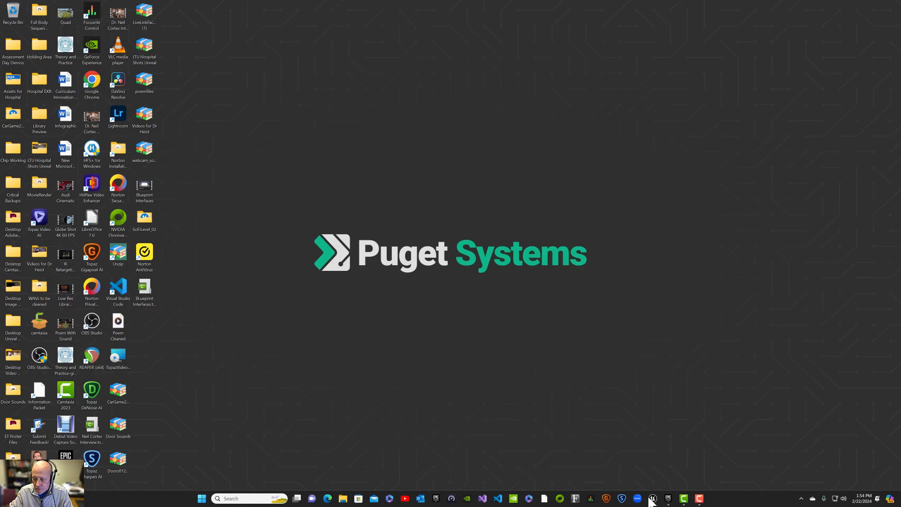
{"action": "left_click", "coordinate": [651, 499]}
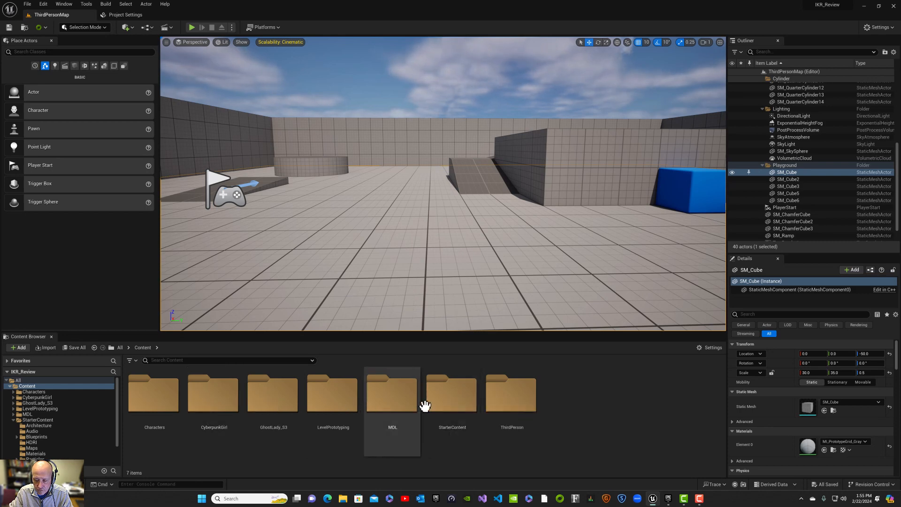
Step: Browse to Characters/Mannequin_UE4/Rigs in the project content and open the IK_UE4_Mannequin IK Rig
{"action": "double_click", "coordinate": [155, 399]}
{"action": "left_click", "coordinate": [164, 406]}
{"action": "double_click", "coordinate": [163, 406]}
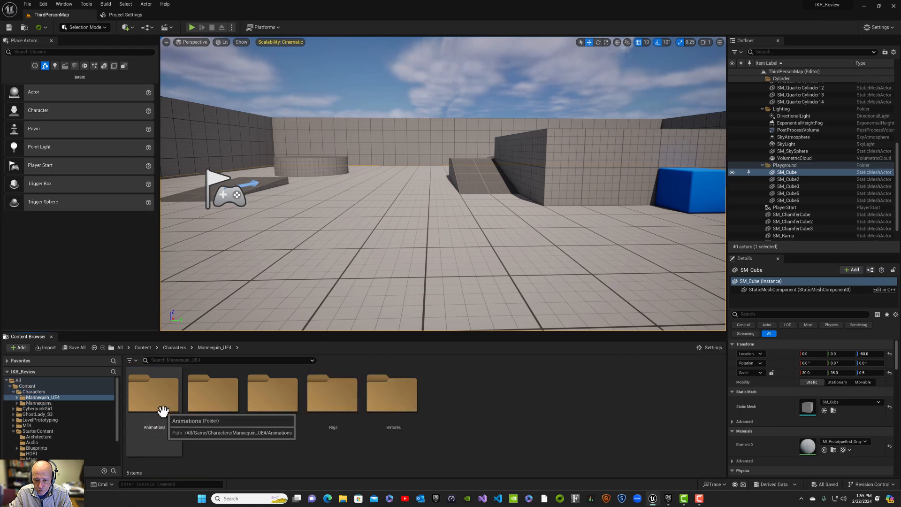
{"action": "double_click", "coordinate": [332, 391]}
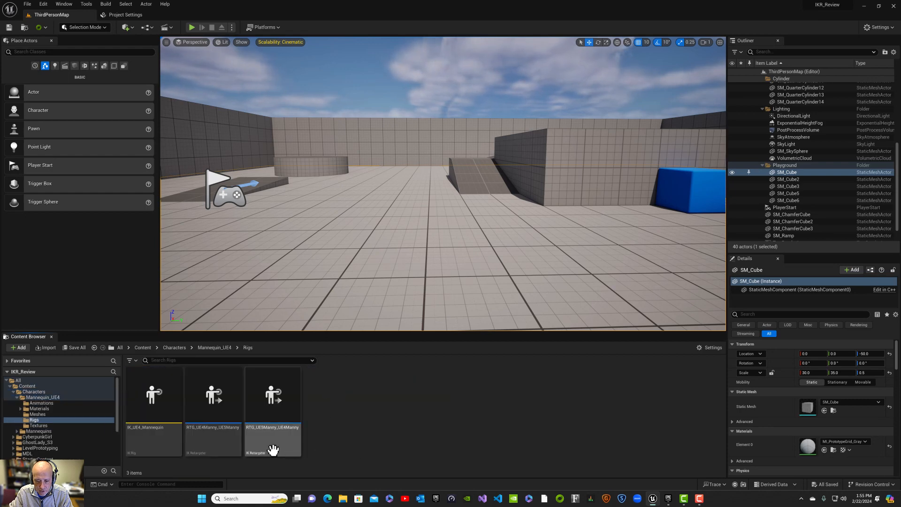
{"action": "left_click", "coordinate": [158, 439]}
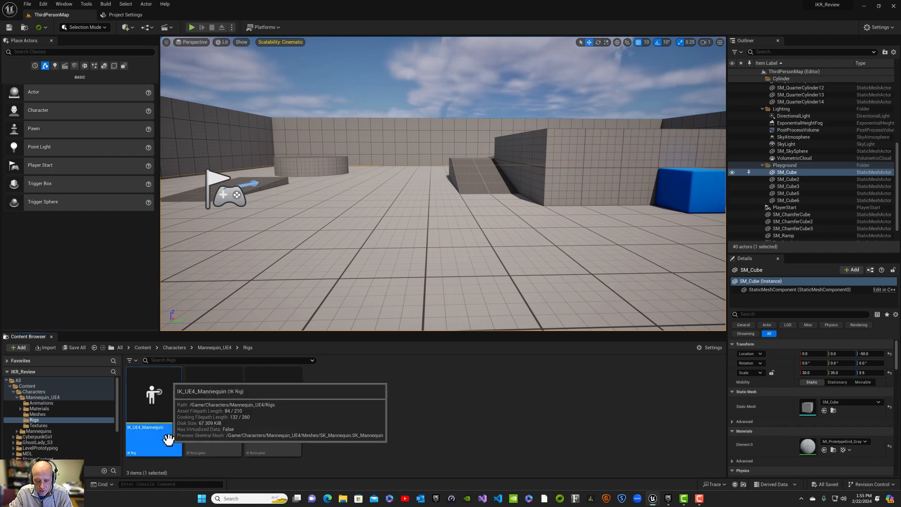
{"action": "double_click", "coordinate": [168, 439]}
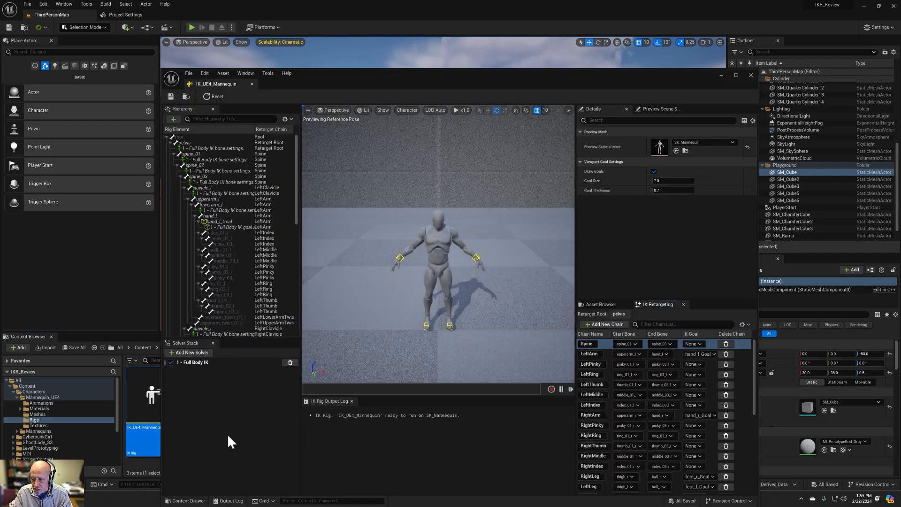
Step: Examine the IK_UE4_Mannequin rig's full list of retarget chains with their bones and IK goals, and its bone hierarchy
{"action": "scroll", "coordinate": [619, 437], "scroll_direction": "down", "scroll_amount": 5}
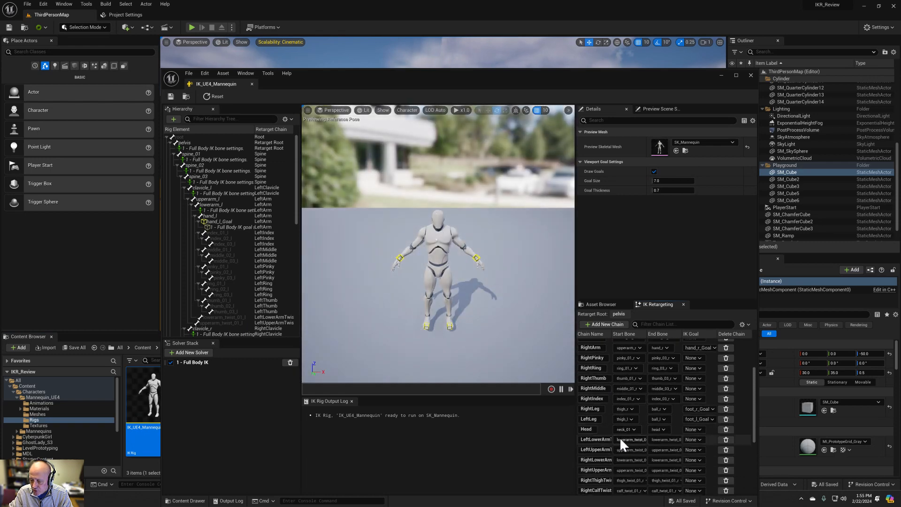
{"action": "scroll", "coordinate": [619, 441], "scroll_direction": "down", "scroll_amount": 5}
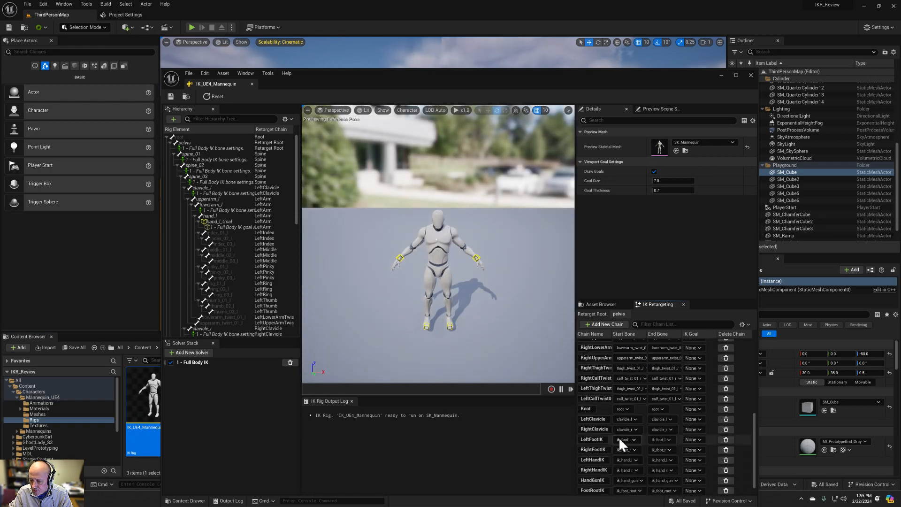
{"action": "scroll", "coordinate": [620, 440], "scroll_direction": "up", "scroll_amount": 6}
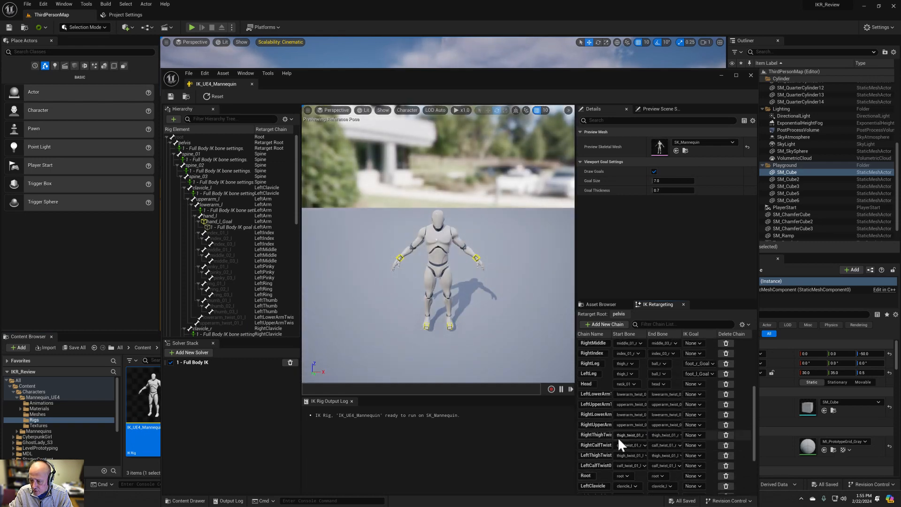
{"action": "scroll", "coordinate": [617, 437], "scroll_direction": "up", "scroll_amount": 3}
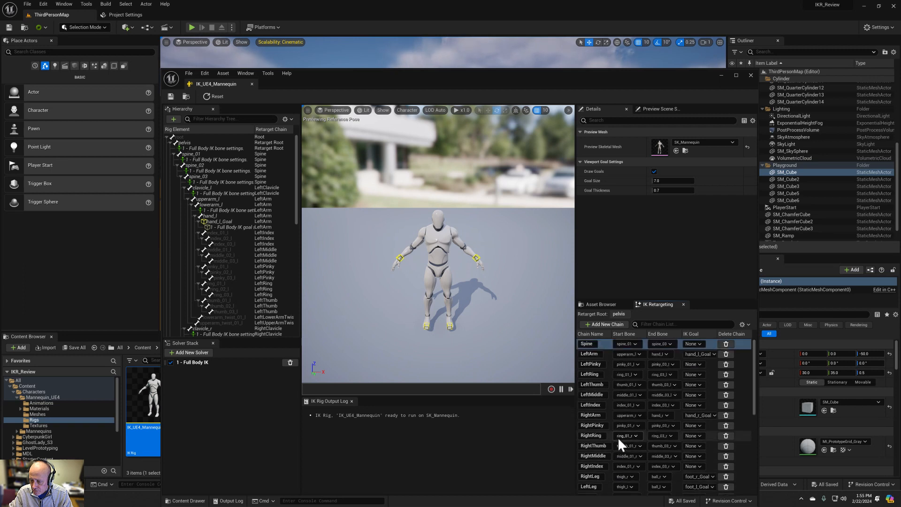
{"action": "scroll", "coordinate": [617, 438], "scroll_direction": "down", "scroll_amount": 3}
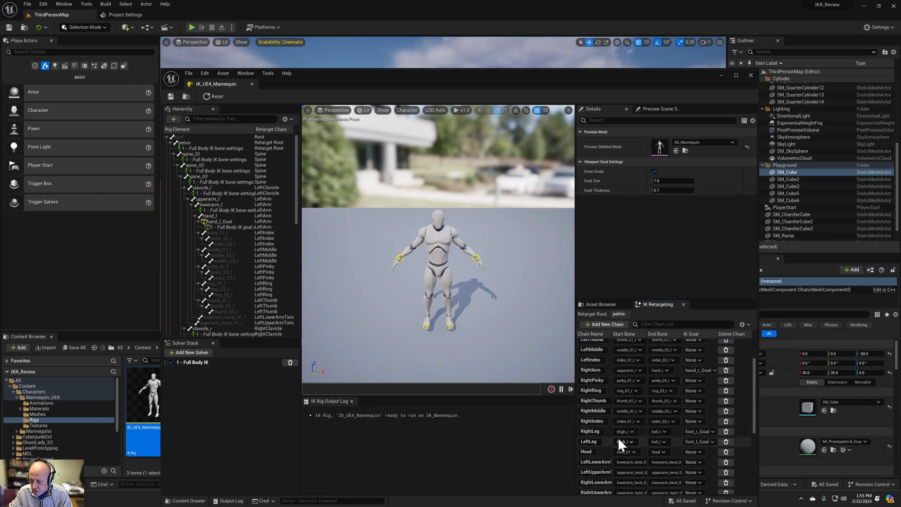
{"action": "scroll", "coordinate": [617, 437], "scroll_direction": "down", "scroll_amount": 4}
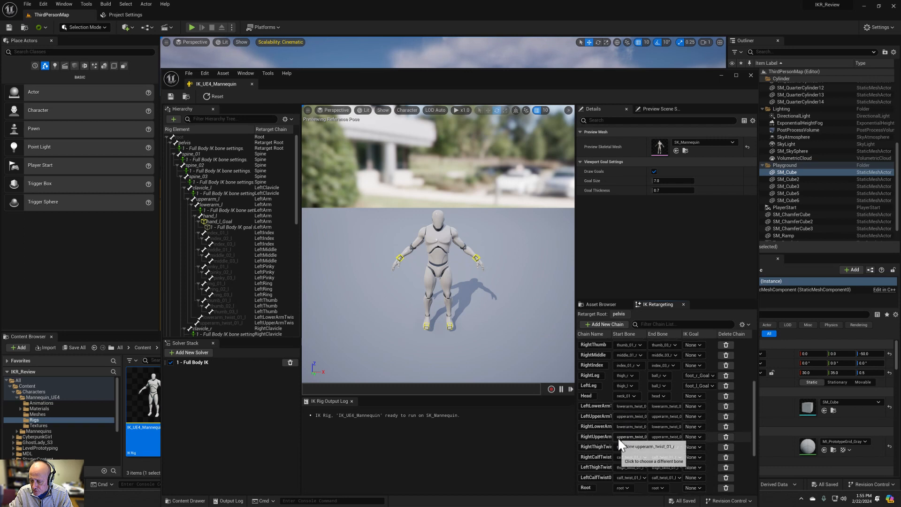
{"action": "scroll", "coordinate": [618, 438], "scroll_direction": "down", "scroll_amount": 4}
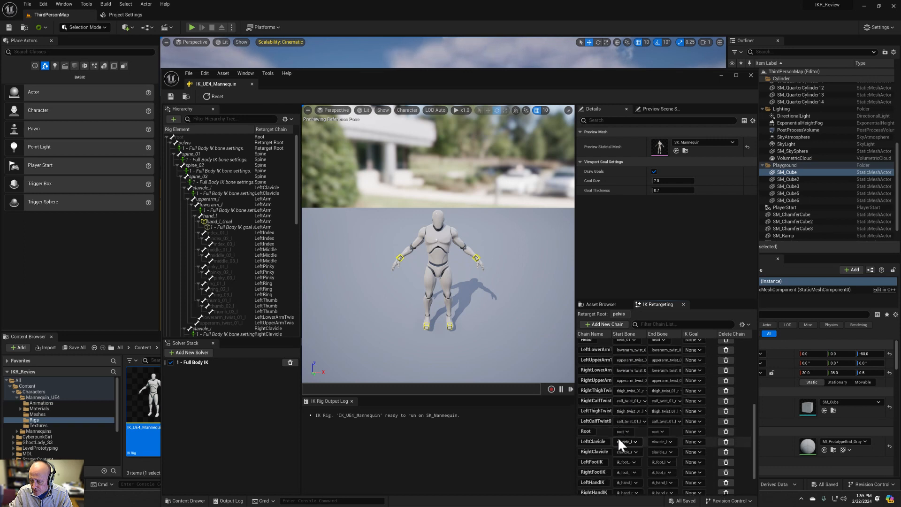
{"action": "scroll", "coordinate": [619, 440], "scroll_direction": "down", "scroll_amount": 2}
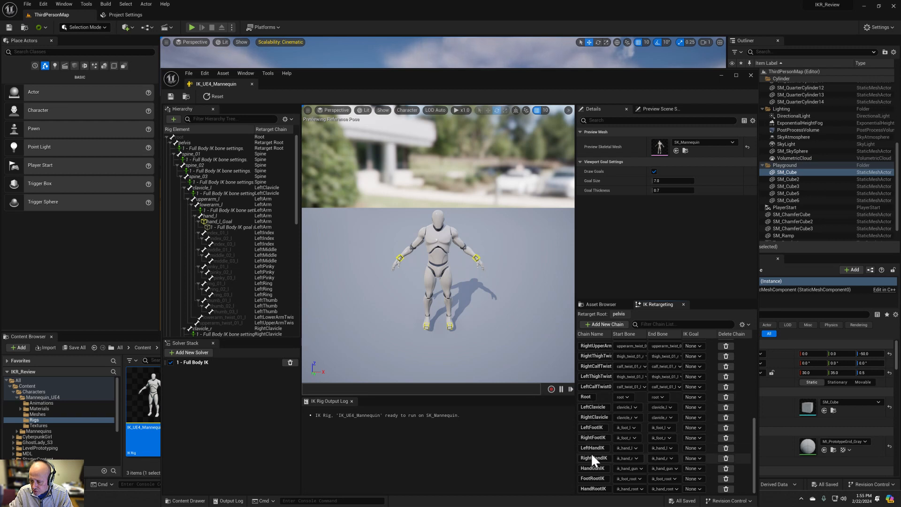
{"action": "scroll", "coordinate": [592, 454], "scroll_direction": "up", "scroll_amount": 3}
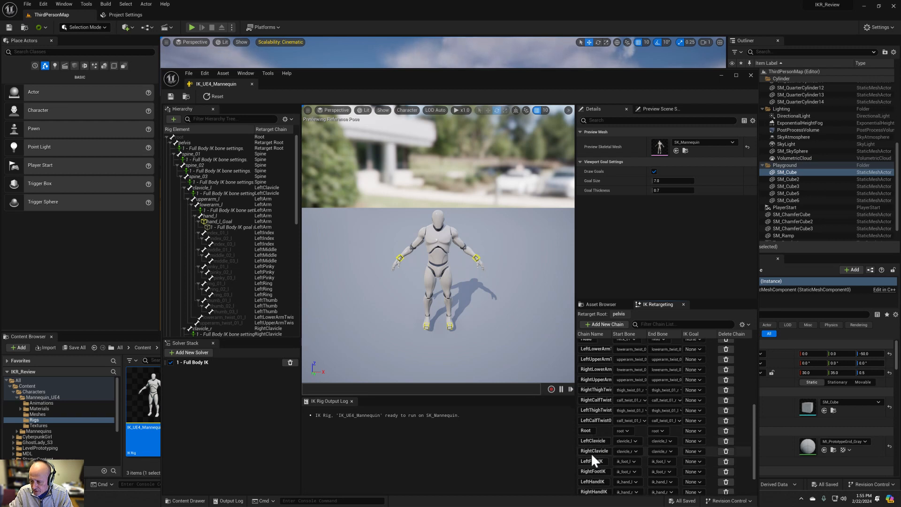
{"action": "scroll", "coordinate": [592, 454], "scroll_direction": "down", "scroll_amount": 3}
{"action": "scroll", "coordinate": [592, 454], "scroll_direction": "up", "scroll_amount": 8}
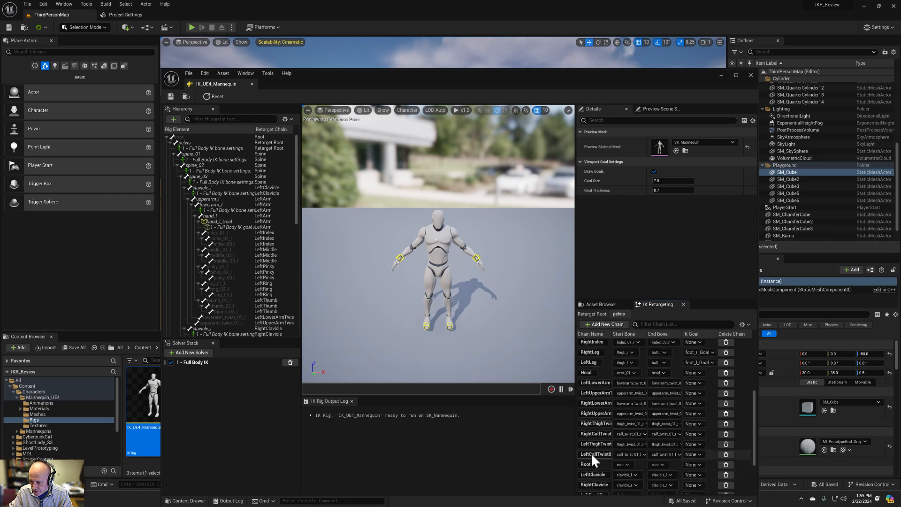
{"action": "scroll", "coordinate": [590, 452], "scroll_direction": "up", "scroll_amount": 2}
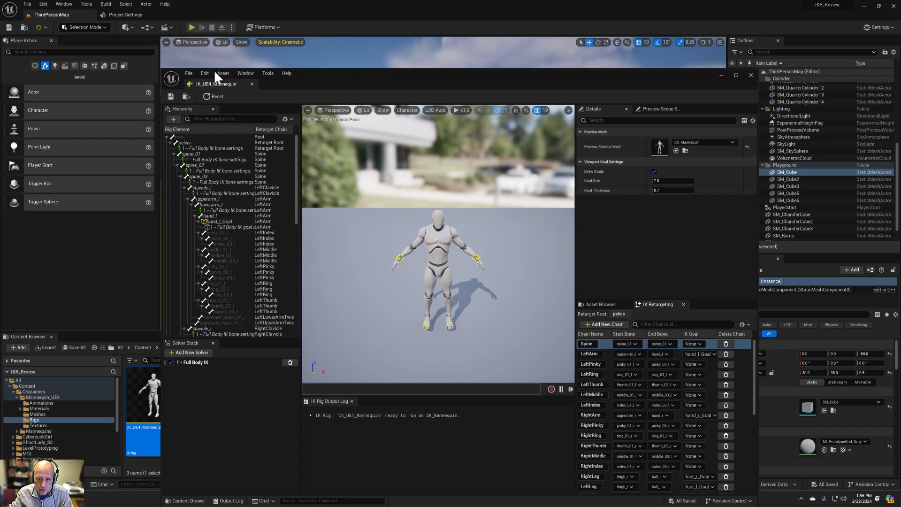
{"action": "scroll", "coordinate": [204, 235], "scroll_direction": "down", "scroll_amount": 3}
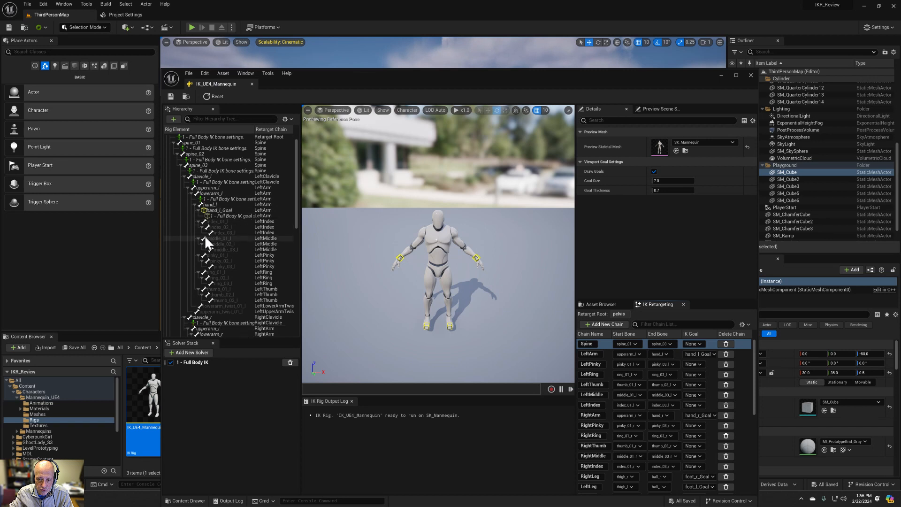
{"action": "scroll", "coordinate": [205, 235], "scroll_direction": "down", "scroll_amount": 10}
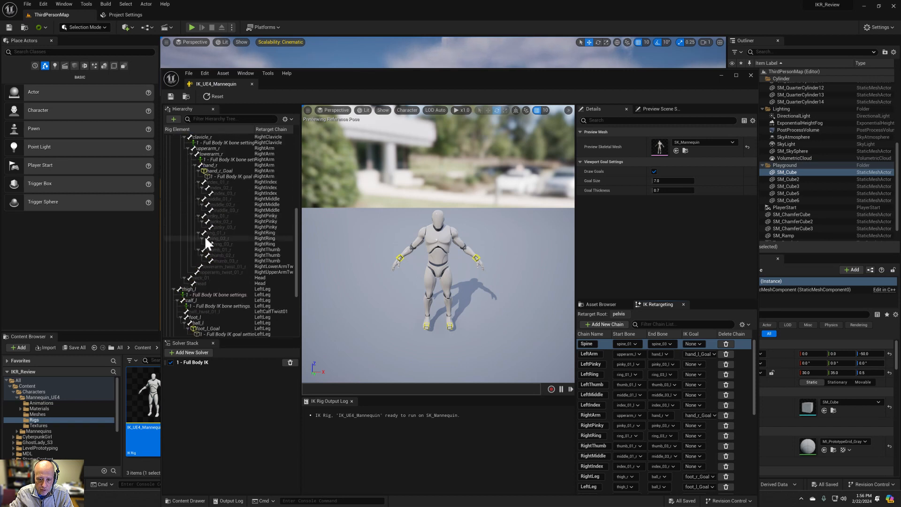
Step: Compare the retarget chain assigned to each bone in the IK_UE4_Mannequin hierarchy with the chain list, then close the rig editor
{"action": "scroll", "coordinate": [205, 235], "scroll_direction": "up", "scroll_amount": 3}
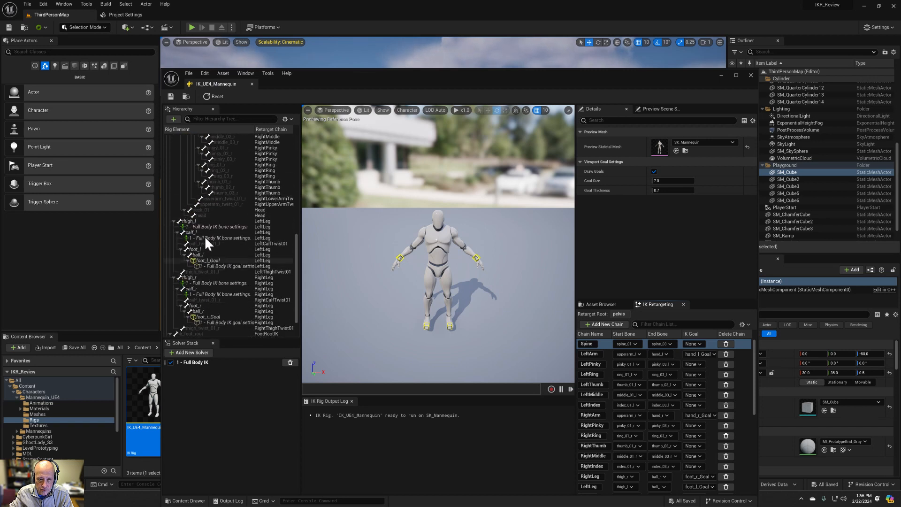
{"action": "scroll", "coordinate": [204, 236], "scroll_direction": "up", "scroll_amount": 8}
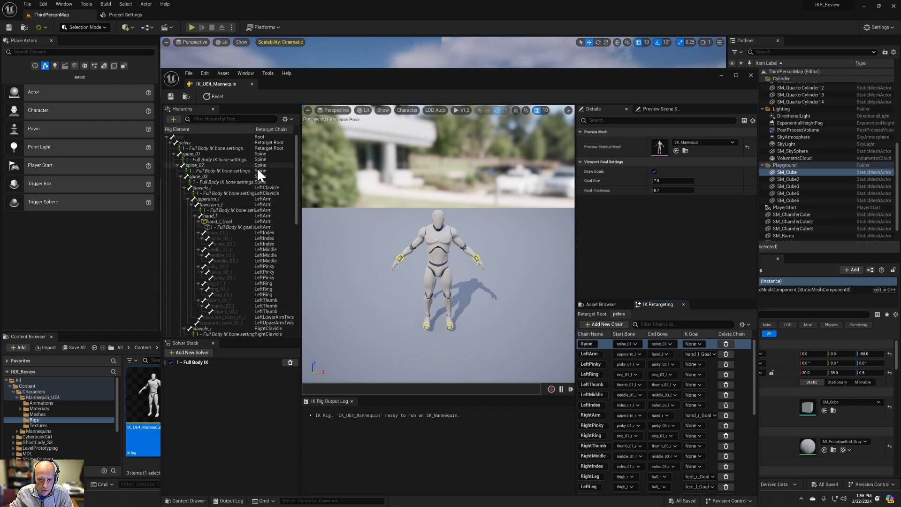
{"action": "left_click_drag", "start_coordinate": [298, 161], "coordinate": [293, 246]}
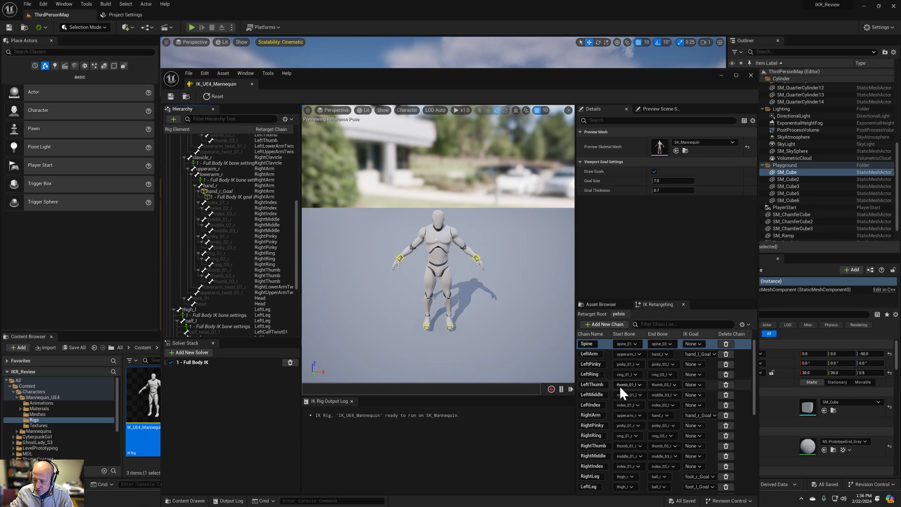
{"action": "scroll", "coordinate": [611, 405], "scroll_direction": "down", "scroll_amount": 5}
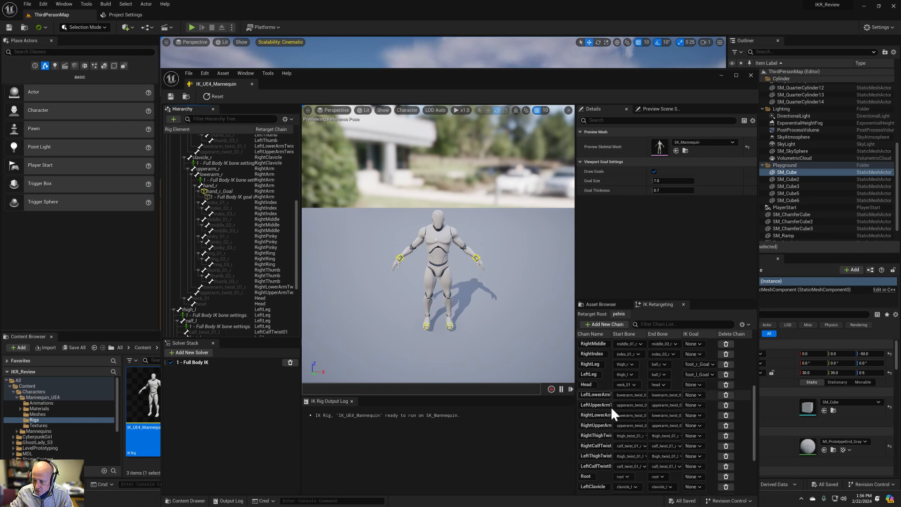
{"action": "scroll", "coordinate": [610, 407], "scroll_direction": "up", "scroll_amount": 5}
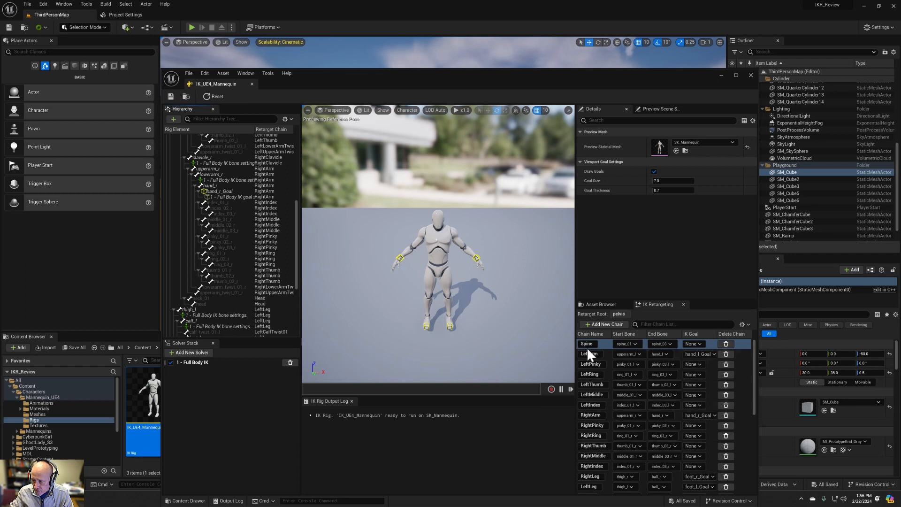
{"action": "left_click", "coordinate": [598, 343]}
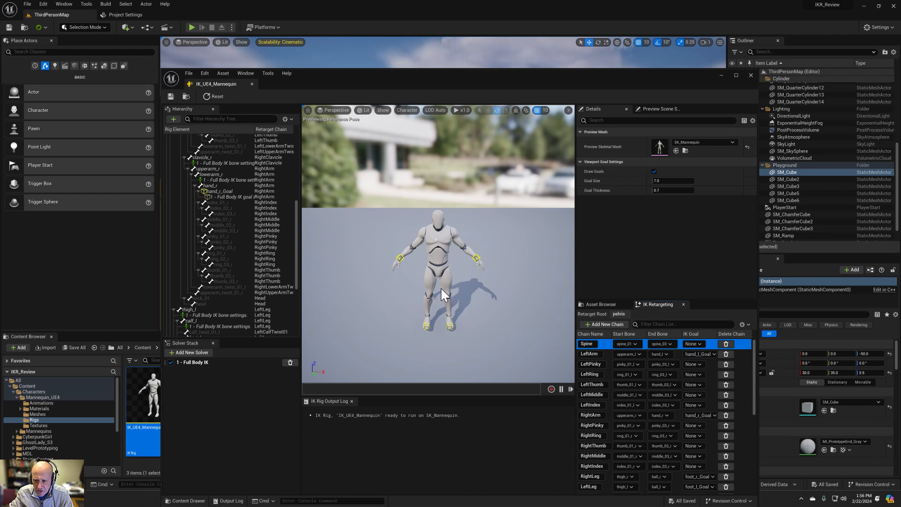
{"action": "left_click", "coordinate": [751, 75]}
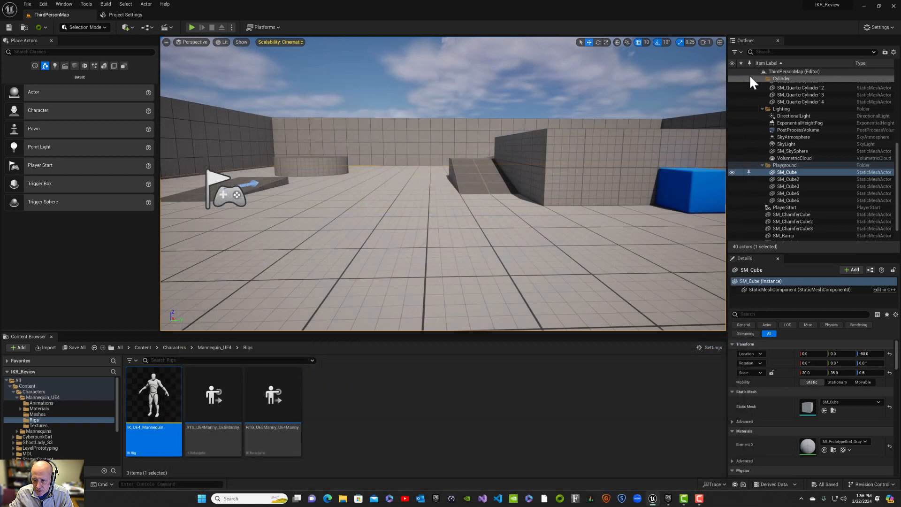
Step: Go back up to the project's Content folder and open the CyberpunkGirl folder
{"action": "left_click", "coordinate": [176, 347]}
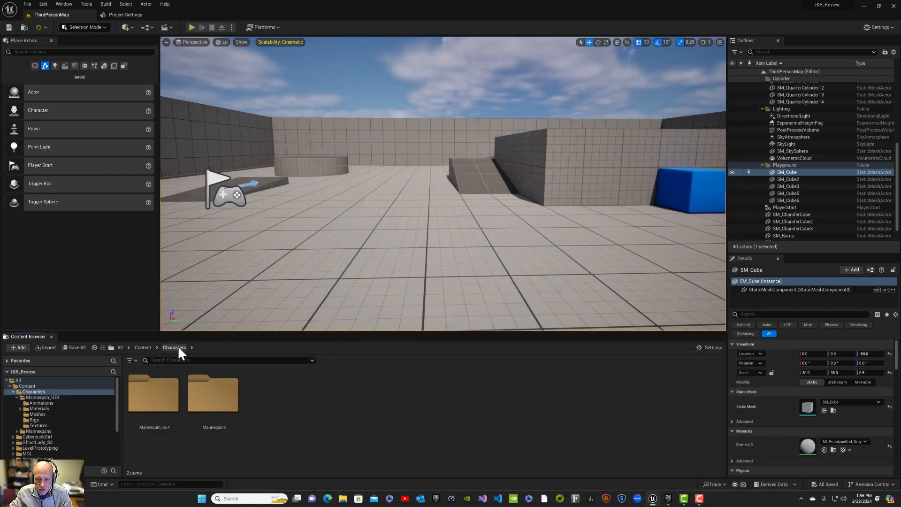
{"action": "left_click", "coordinate": [143, 348]}
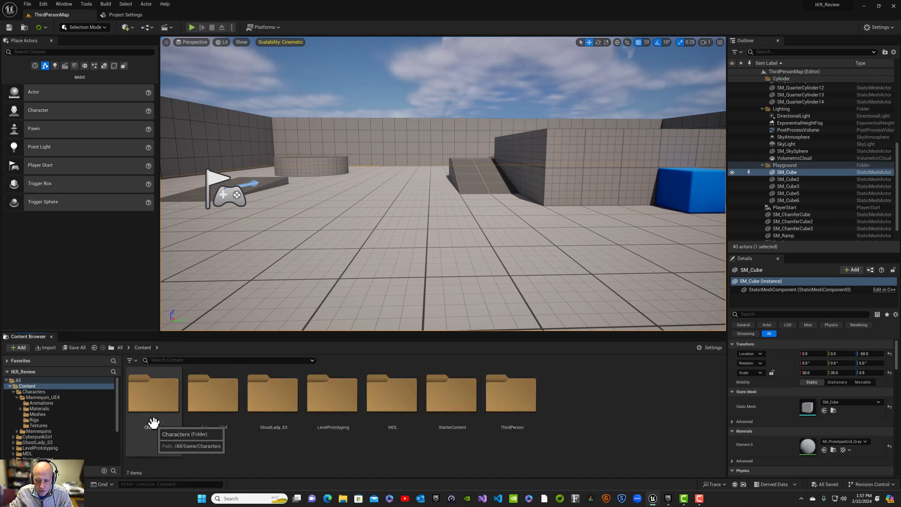
{"action": "left_click", "coordinate": [270, 394]}
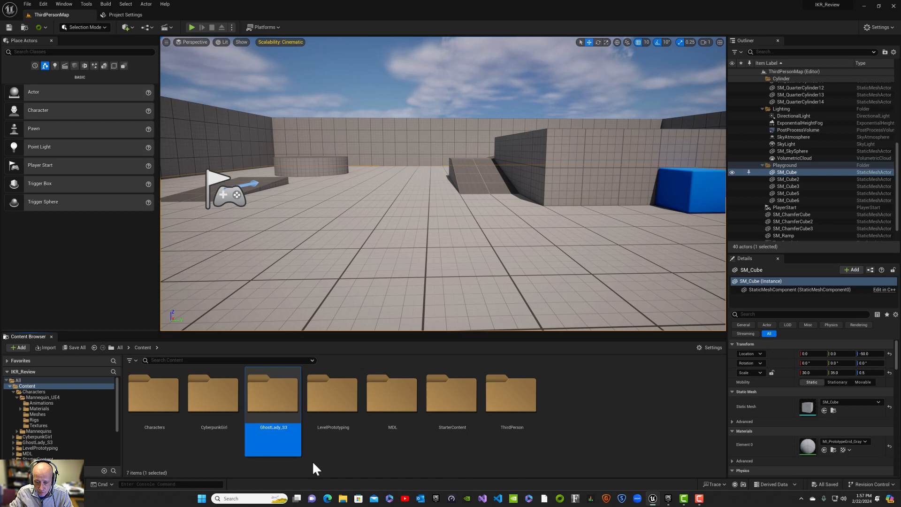
{"action": "left_click_drag", "start_coordinate": [191, 402], "coordinate": [254, 451]}
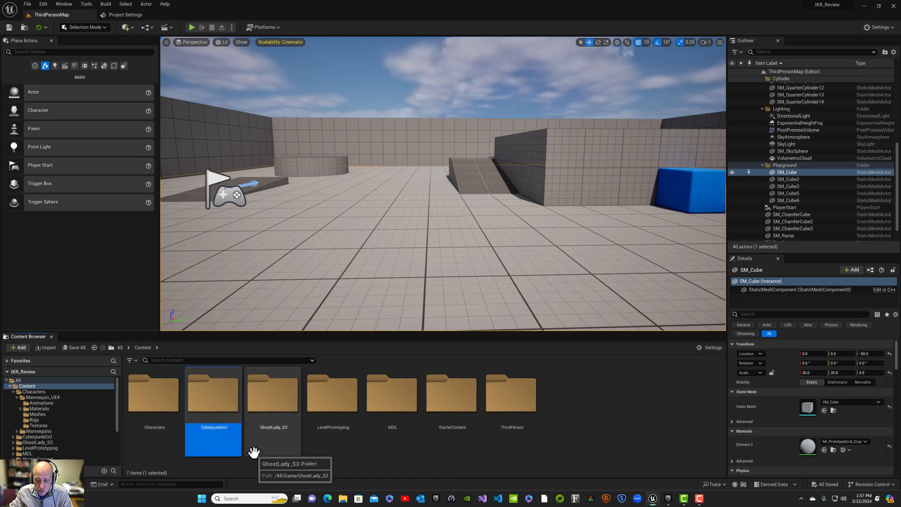
{"action": "double_click", "coordinate": [212, 400]}
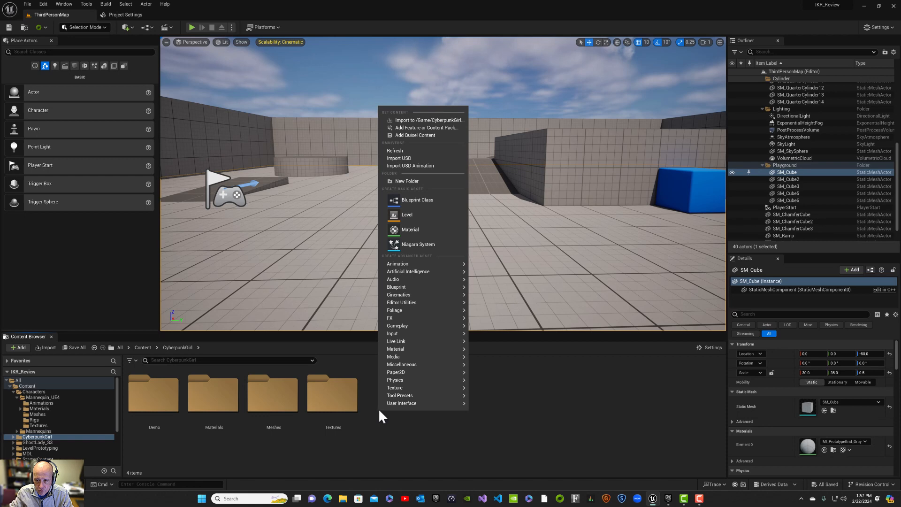
Step: Create a folder named RetargetedAnimations in the CyberpunkGirl folder
{"action": "left_click", "coordinate": [426, 181]}
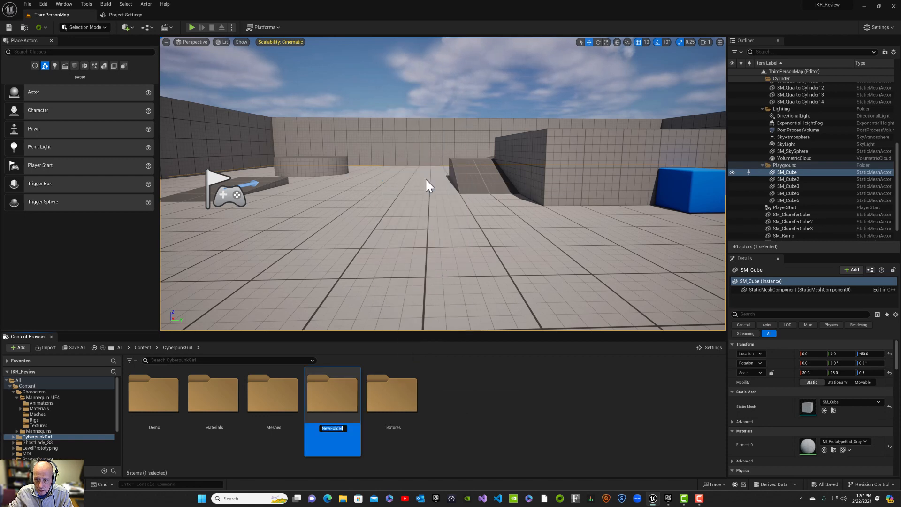
{"action": "type", "text": "R"}
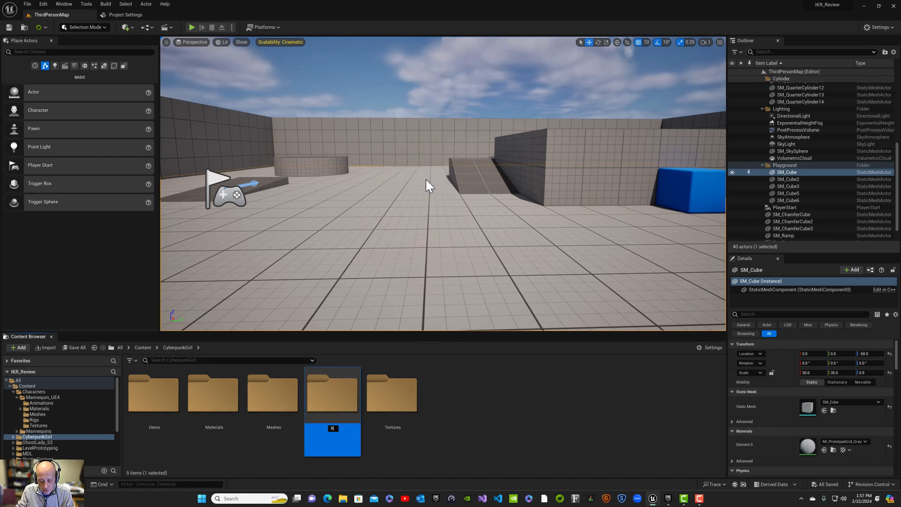
{"action": "type", "text": "etarge"}
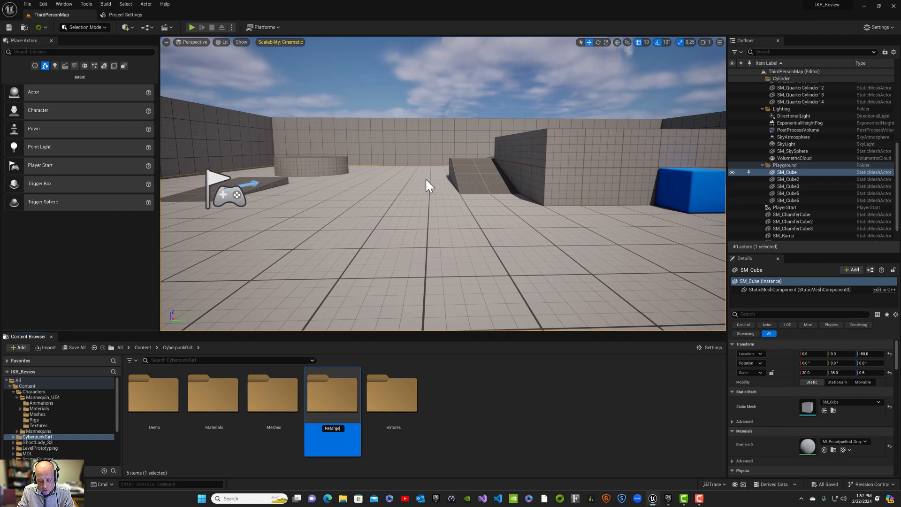
{"action": "type", "text": "ted"}
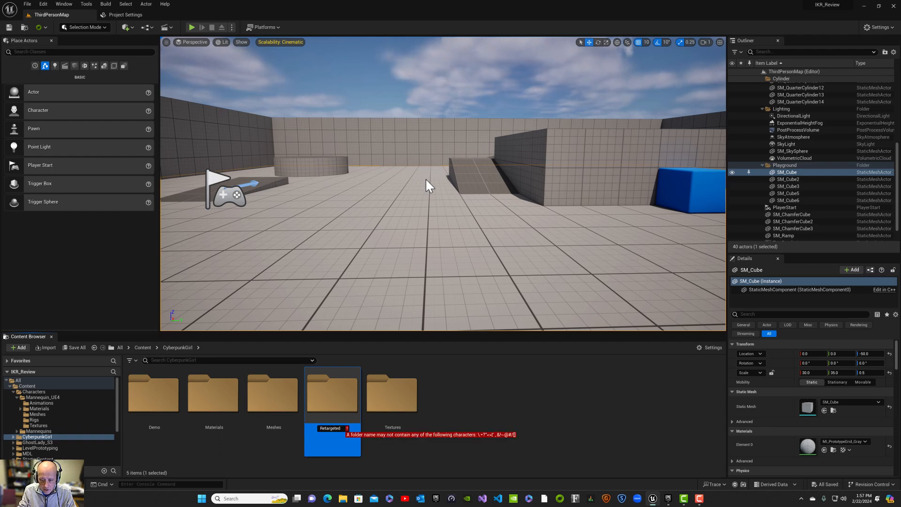
{"action": "type", "text": "Ani"}
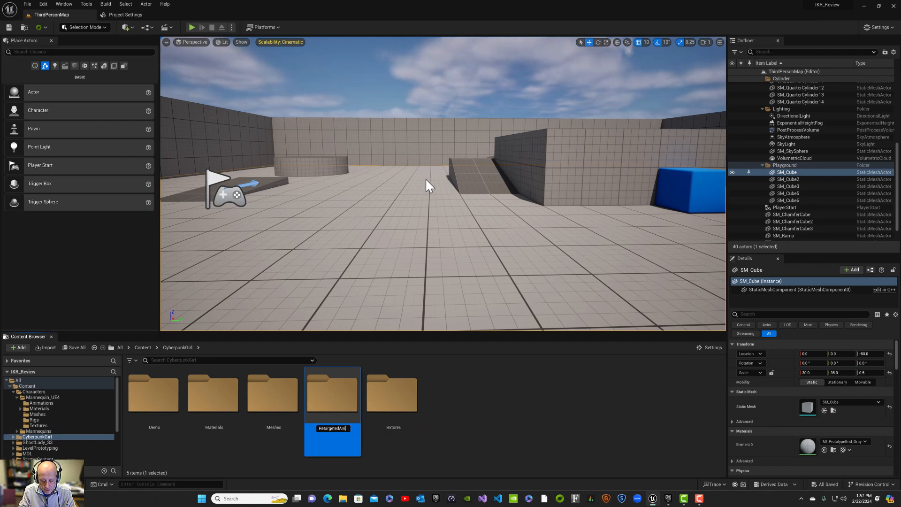
{"action": "type", "text": "mations"}
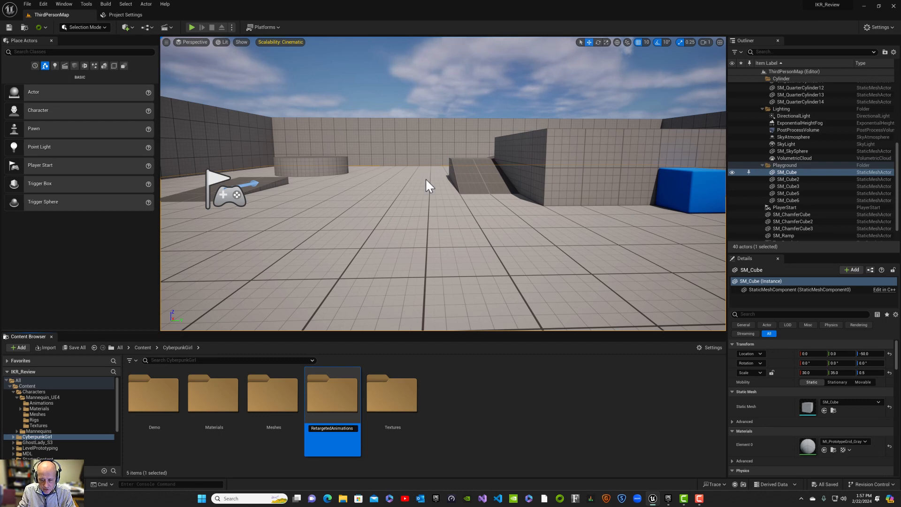
{"action": "key", "text": "Return"}
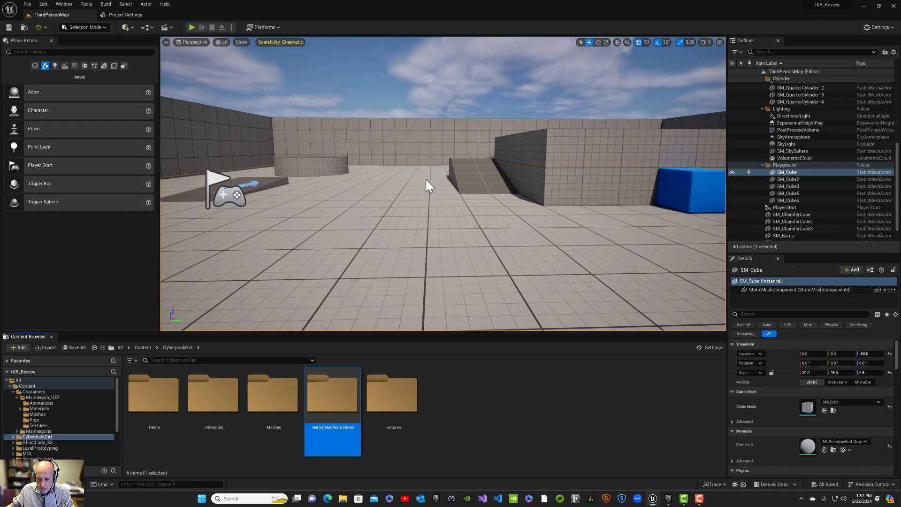
Step: Open the RetargetedAnimations folder and create a subfolder named FromGhostLady in it
{"action": "double_click", "coordinate": [325, 397]}
{"action": "right_click", "coordinate": [155, 415]}
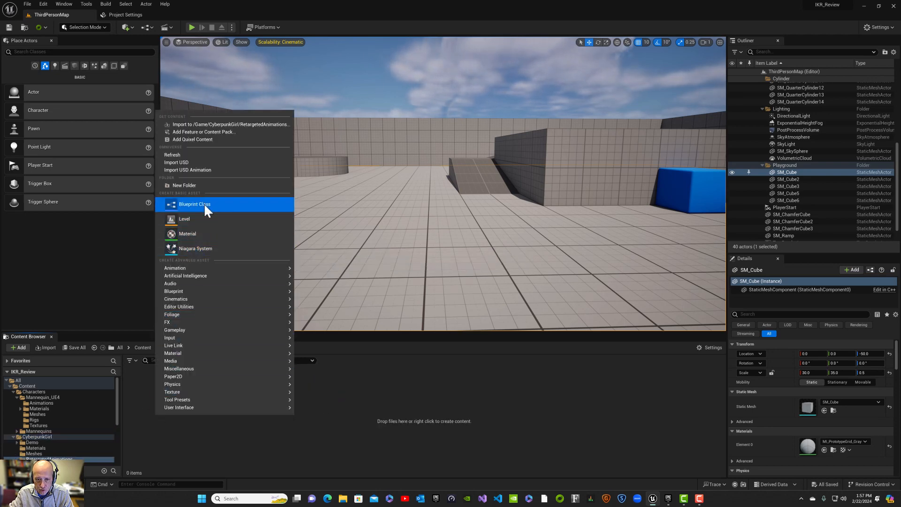
{"action": "left_click", "coordinate": [207, 185]}
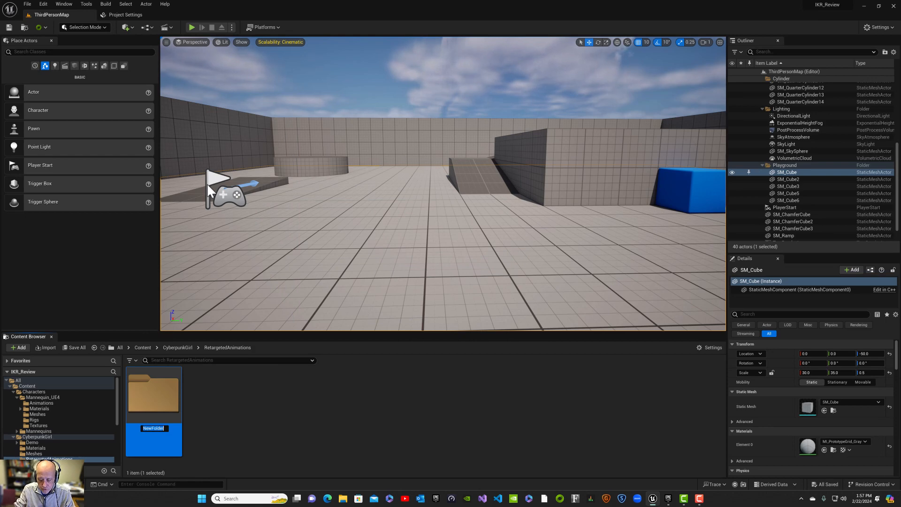
{"action": "type", "text": "FromG"}
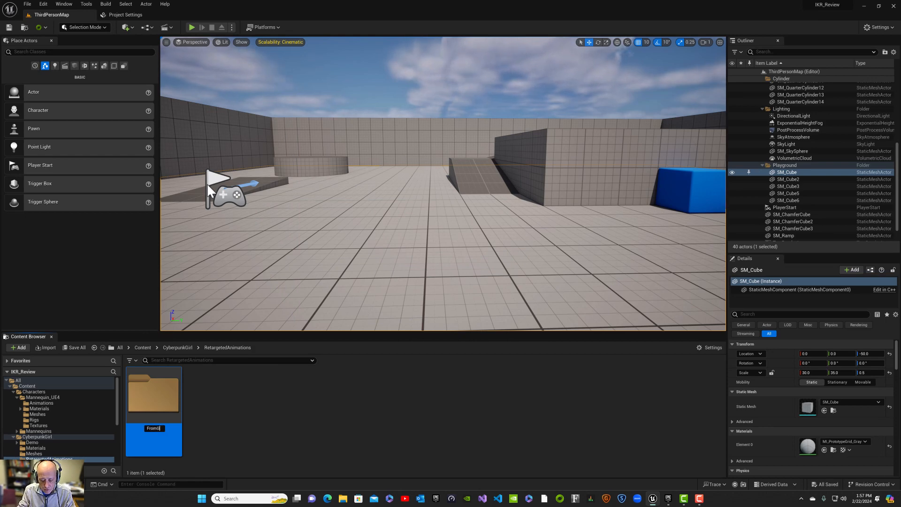
{"action": "type", "text": "hostLa"}
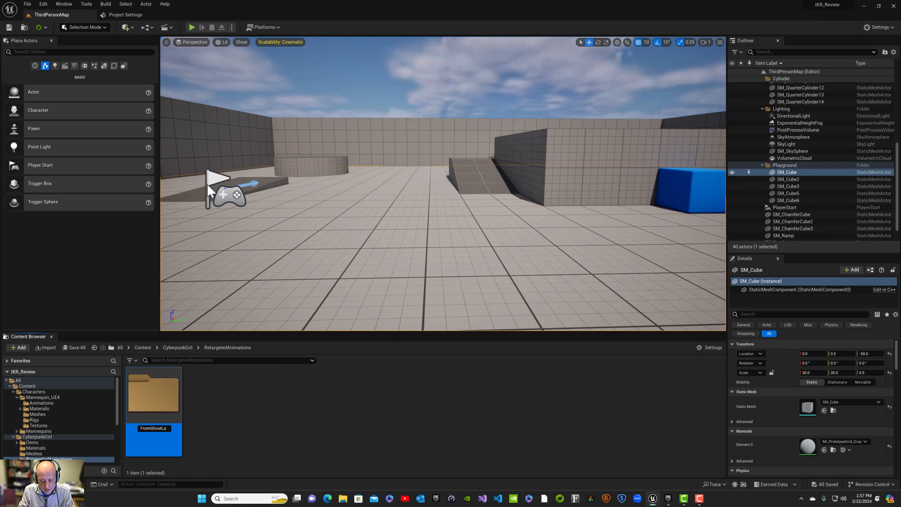
{"action": "type", "text": "dy"}
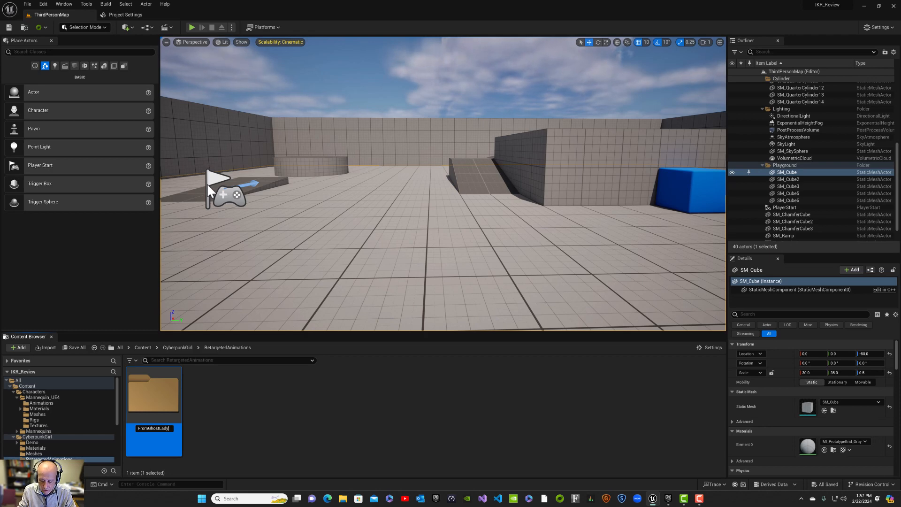
{"action": "key", "text": "Return"}
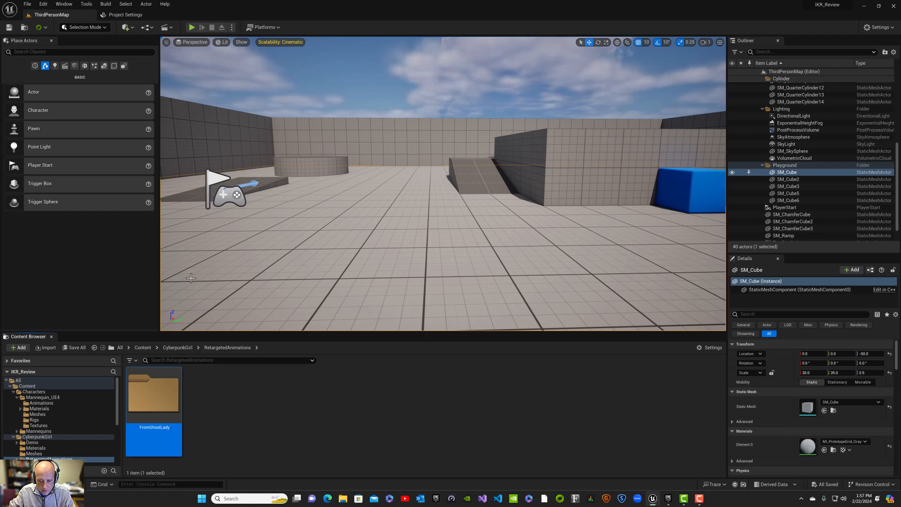
Step: Create a second subfolder named AnimBP in RetargetedAnimations, beside FromGhostLady
{"action": "right_click", "coordinate": [195, 454]}
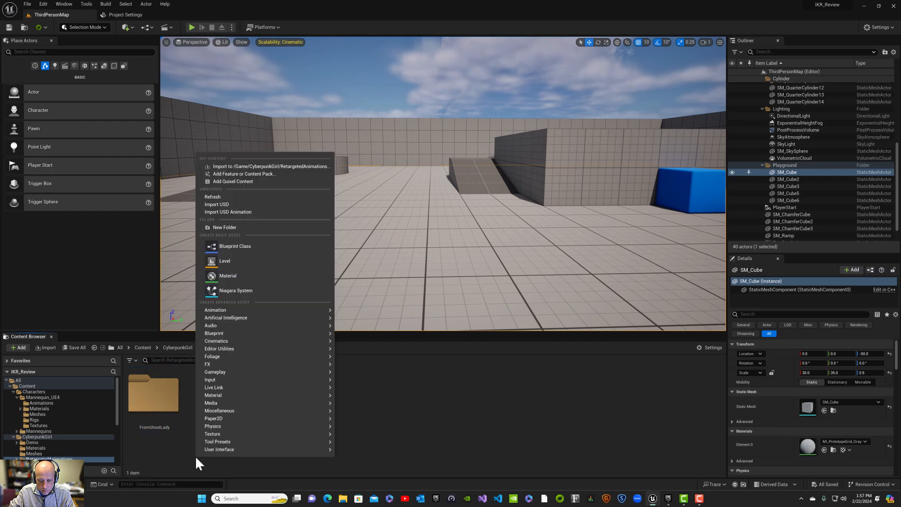
{"action": "mouse_move", "coordinate": [251, 309]}
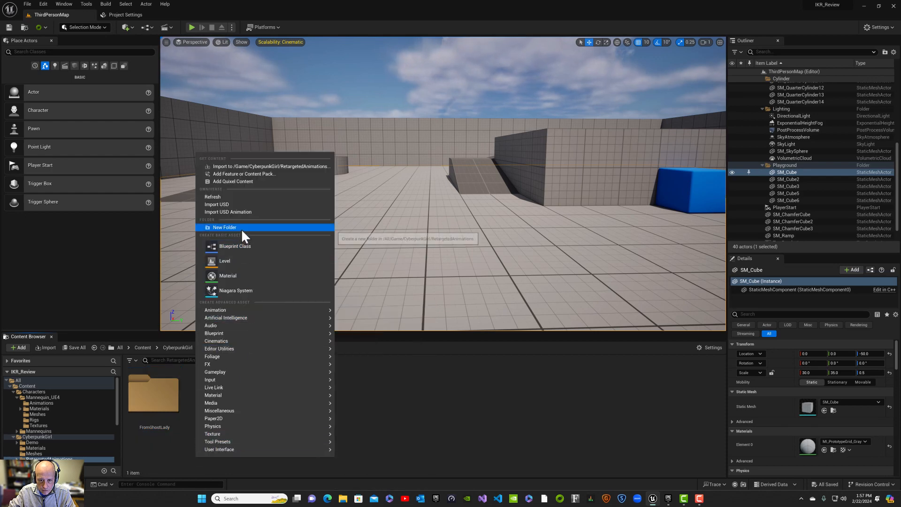
{"action": "left_click", "coordinate": [241, 228]}
{"action": "type", "text": "A"}
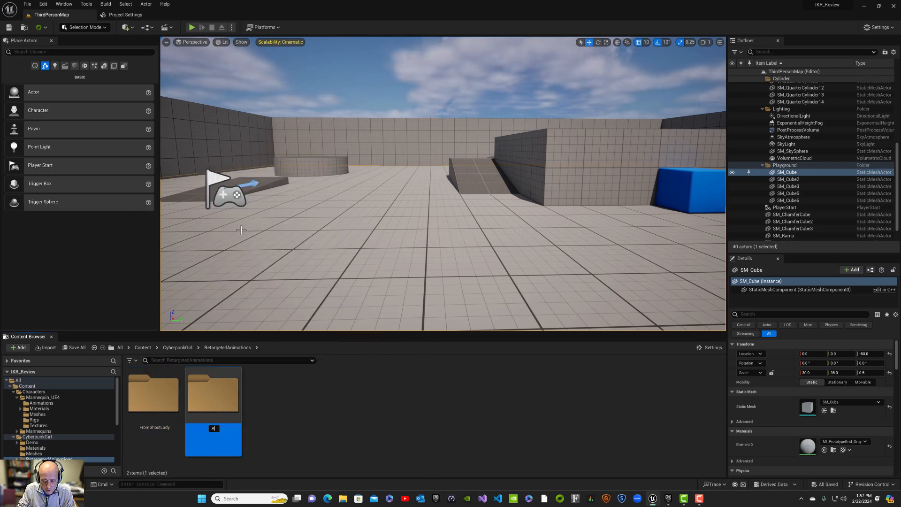
{"action": "type", "text": "nimBP"}
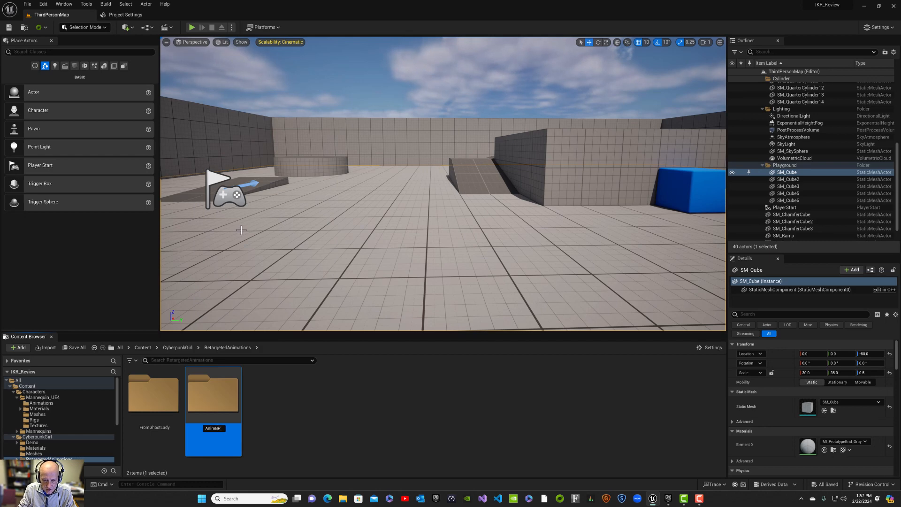
{"action": "key", "text": "Return"}
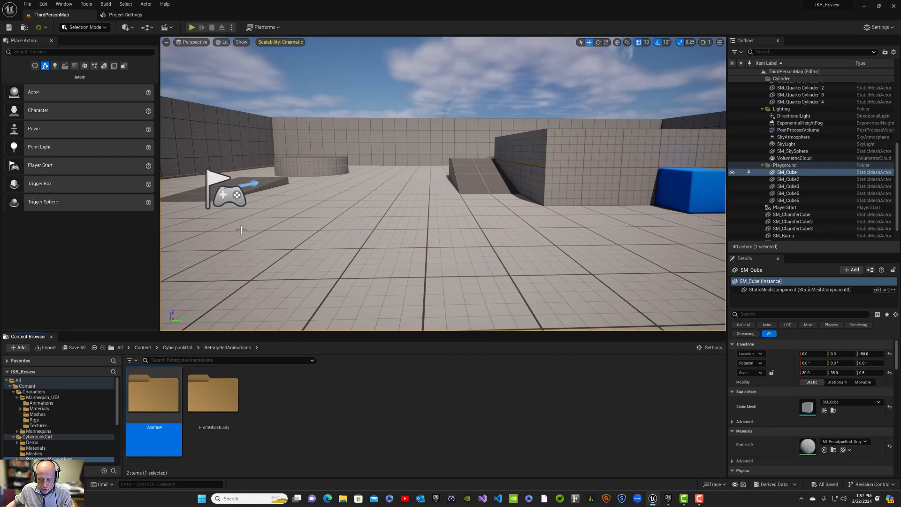
Step: Create a folder named Rigs inside the CyberpunkGirl Meshes folder
{"action": "left_click", "coordinate": [183, 347]}
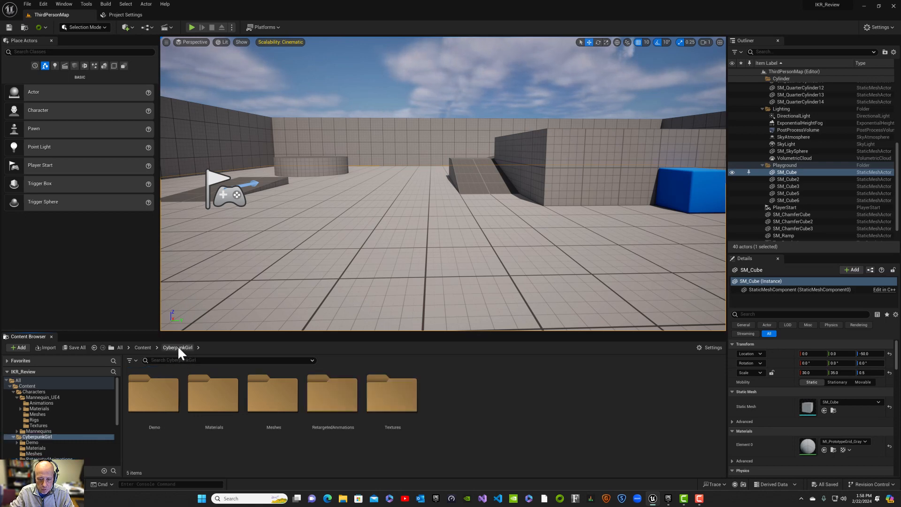
{"action": "double_click", "coordinate": [282, 395]}
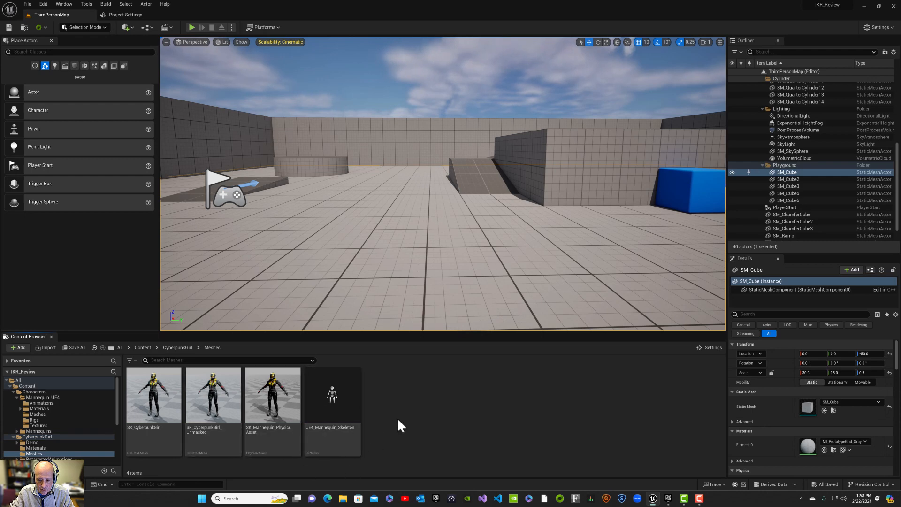
{"action": "right_click", "coordinate": [380, 452]}
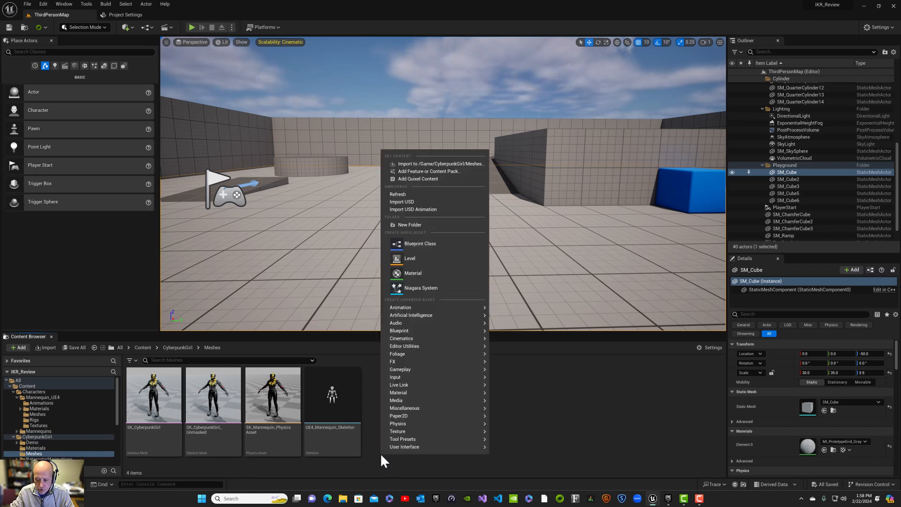
{"action": "left_click", "coordinate": [431, 225]}
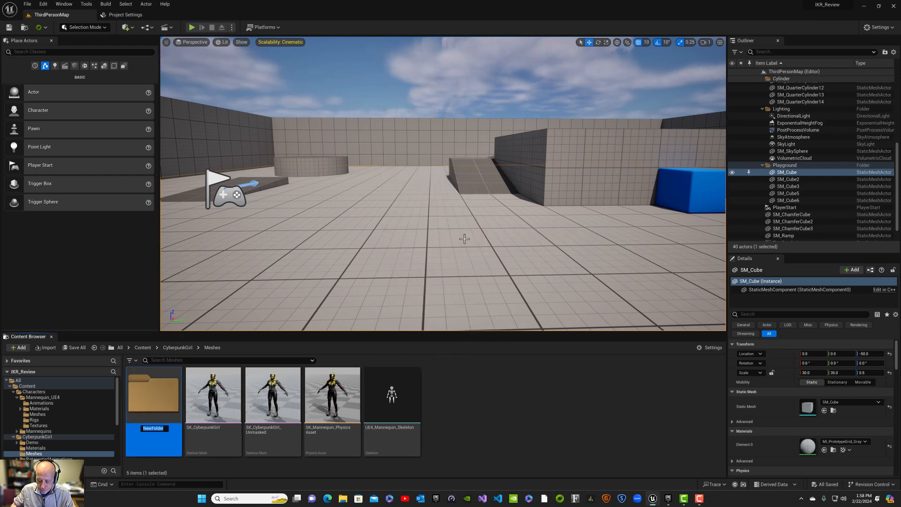
{"action": "type", "text": "Rigs"}
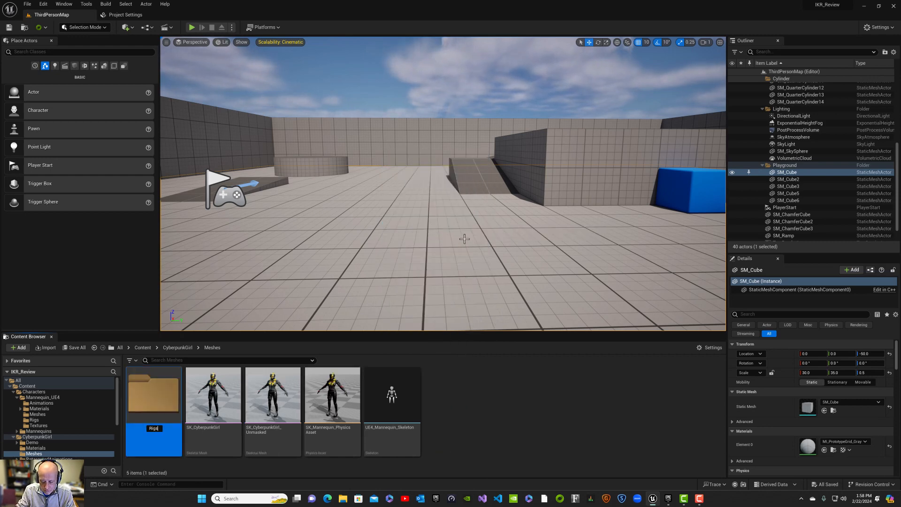
{"action": "key", "text": "Return"}
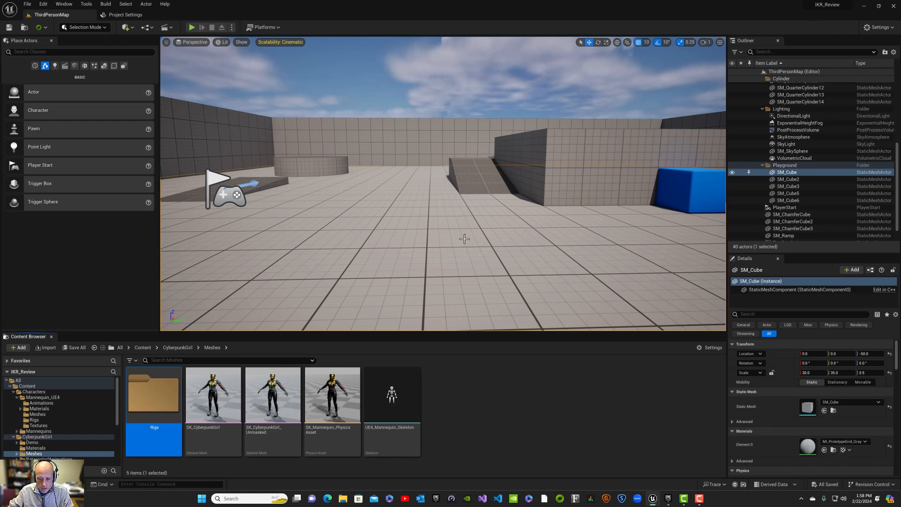
Step: Create an IK Rig asset named IK_CyberGirl inside the new Rigs folder
{"action": "double_click", "coordinate": [156, 399]}
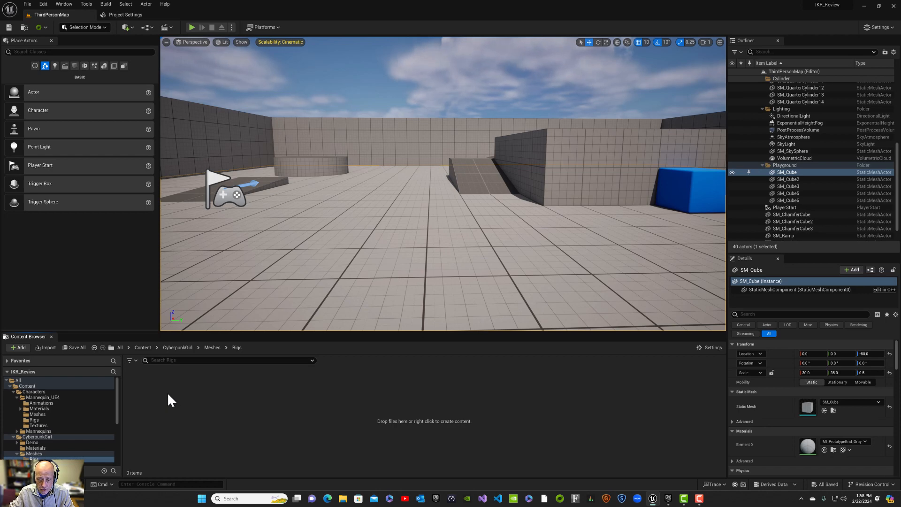
{"action": "right_click", "coordinate": [168, 400]}
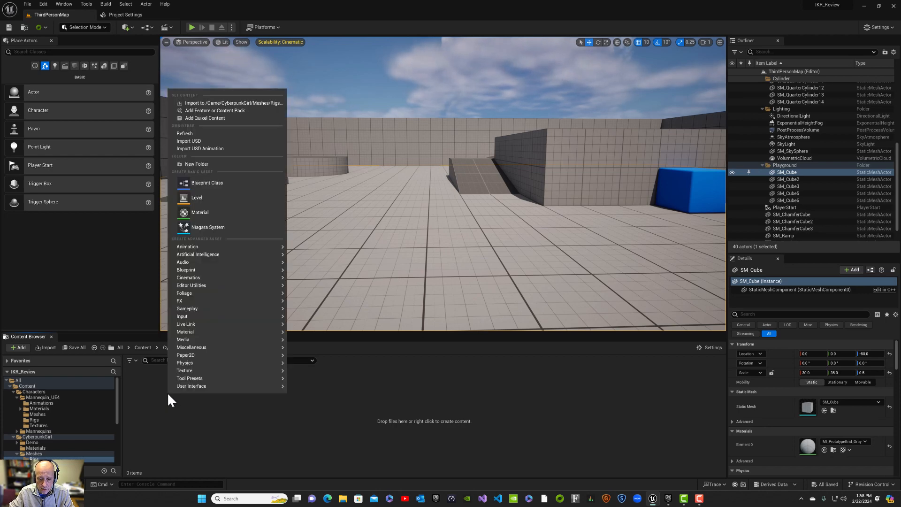
{"action": "mouse_move", "coordinate": [209, 245]}
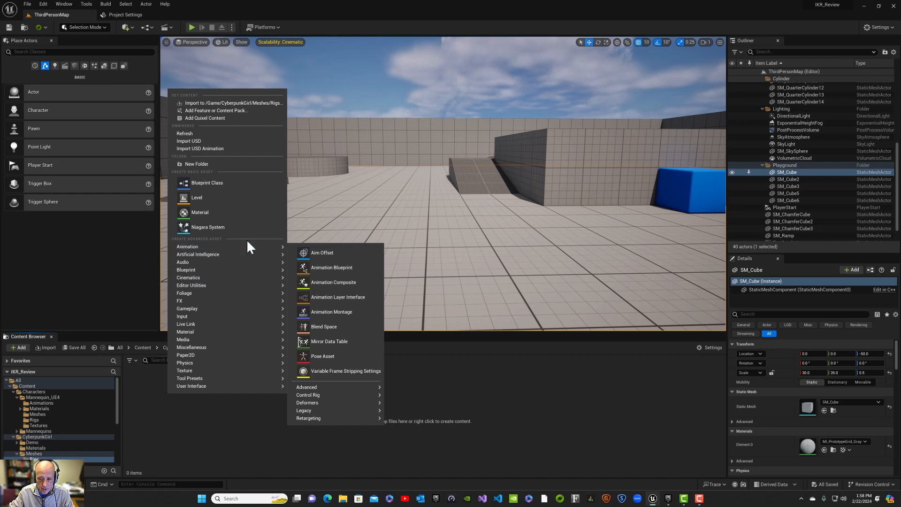
{"action": "mouse_move", "coordinate": [313, 395]}
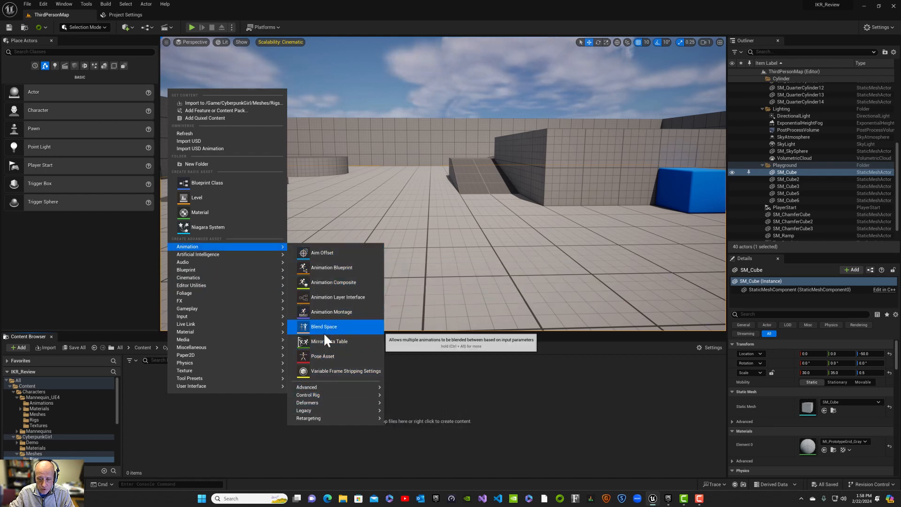
{"action": "mouse_move", "coordinate": [324, 417]}
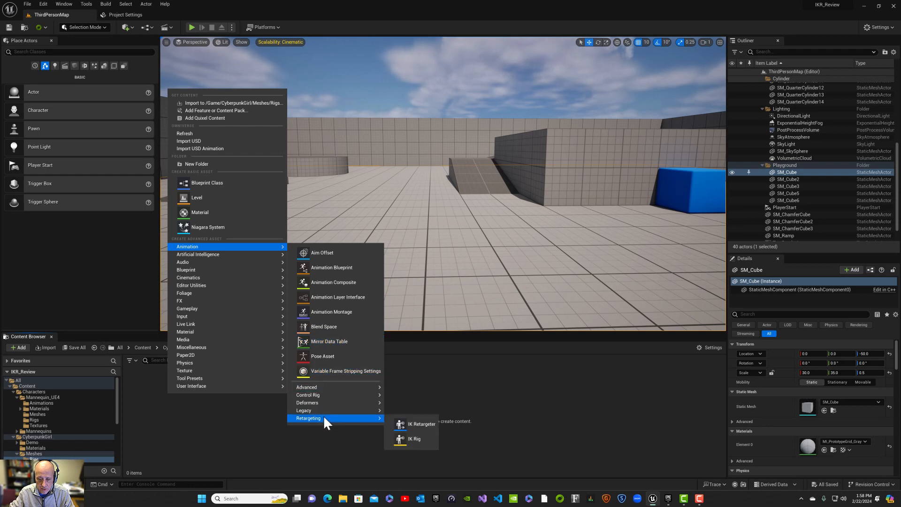
{"action": "left_click", "coordinate": [412, 438]}
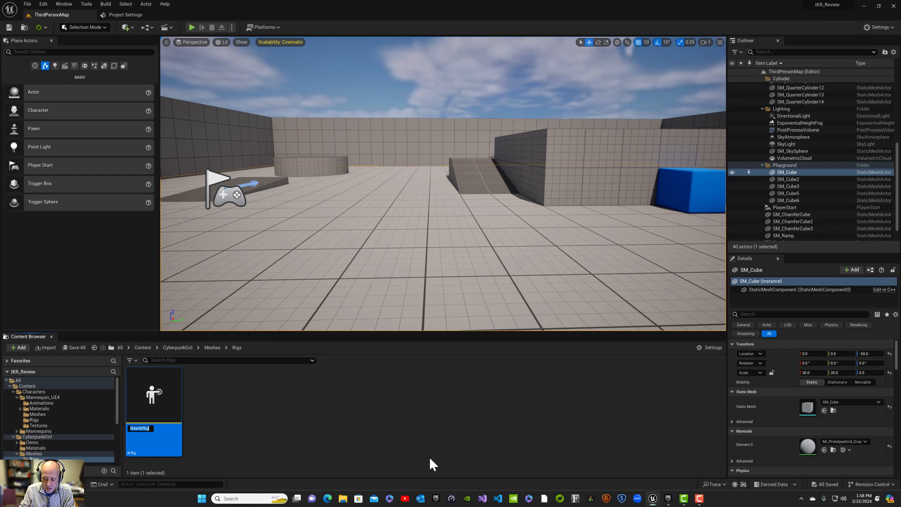
{"action": "type", "text": "IK_"}
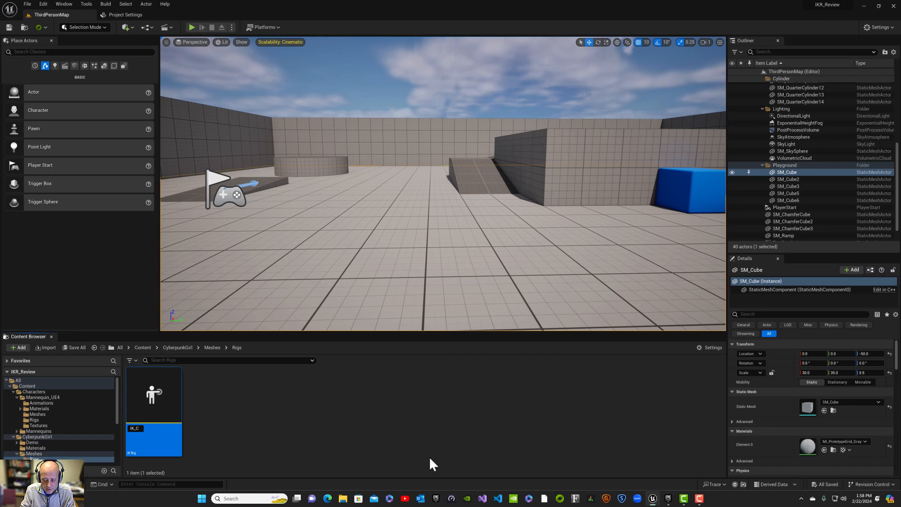
{"action": "type", "text": "CyberGirl"}
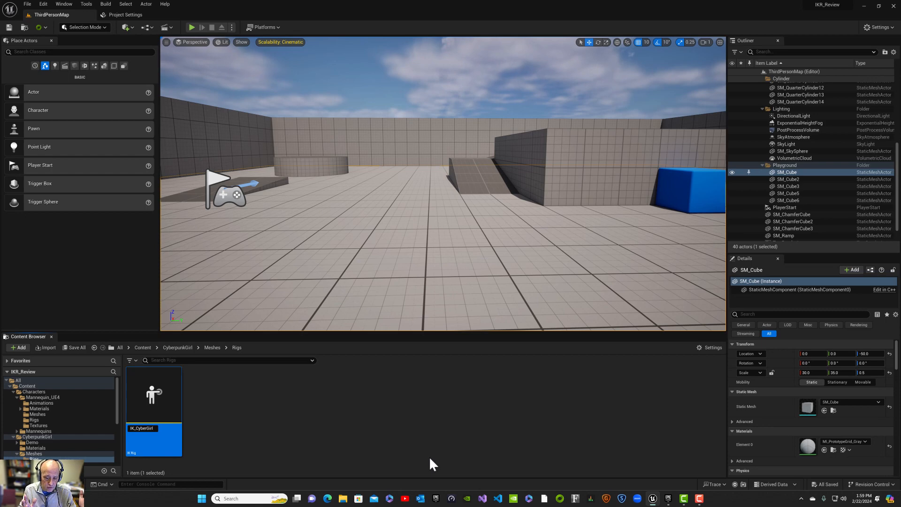
{"action": "key", "text": "Return"}
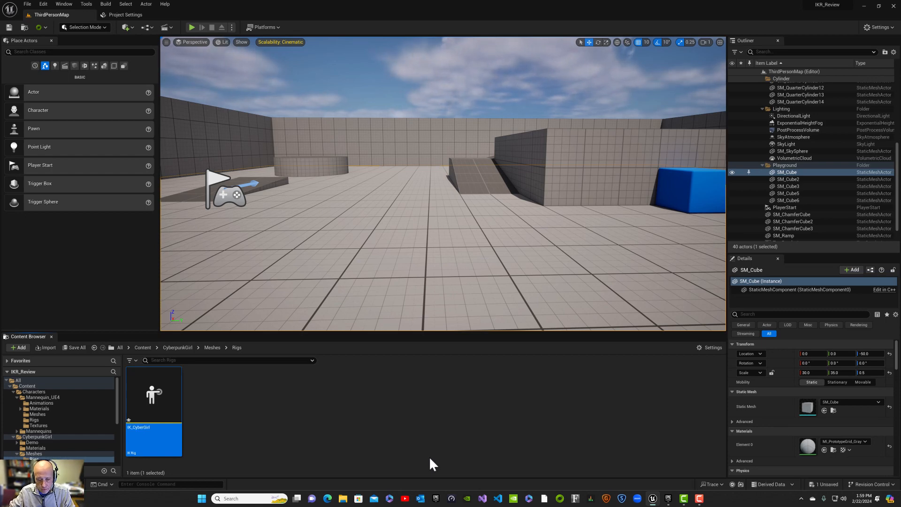
Step: Open the IK_CyberGirl rig and dock its editor window alongside the ThirdPersonMap and Project Settings tabs
{"action": "double_click", "coordinate": [140, 431]}
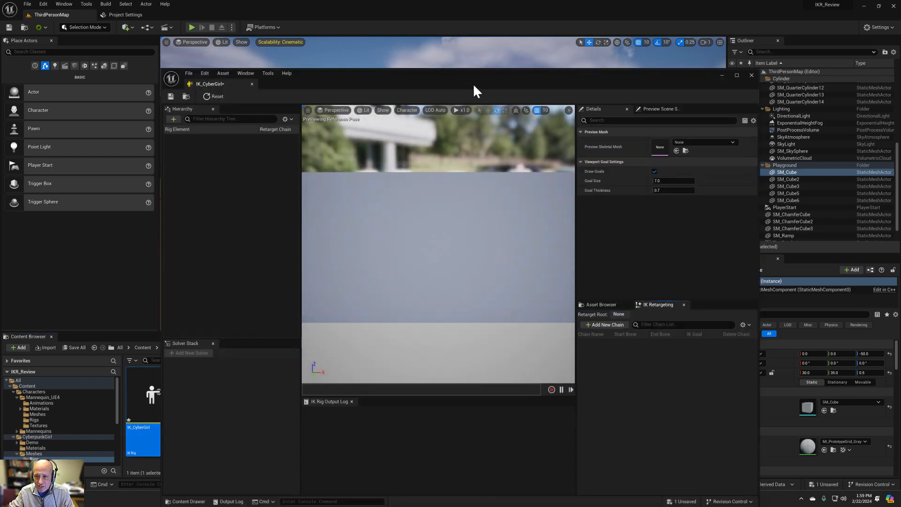
{"action": "left_click_drag", "start_coordinate": [474, 86], "coordinate": [494, 46]}
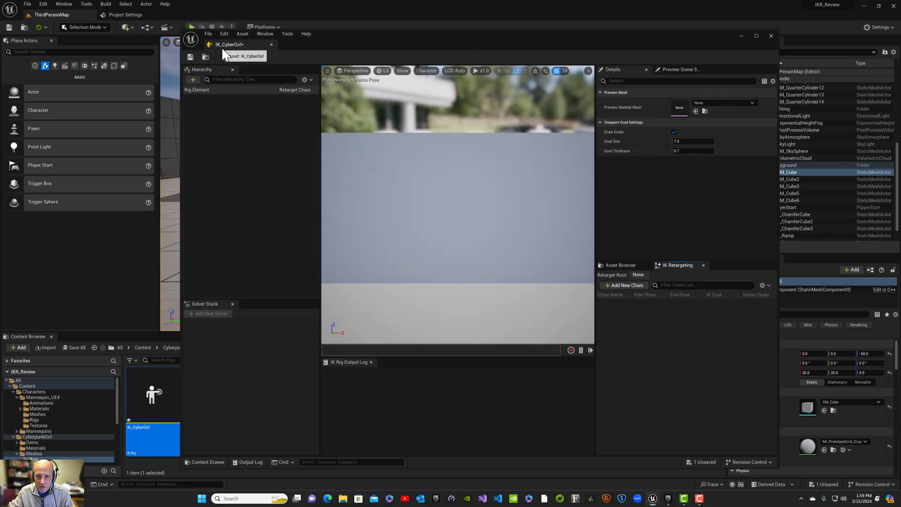
{"action": "left_click_drag", "start_coordinate": [228, 47], "coordinate": [218, 13]}
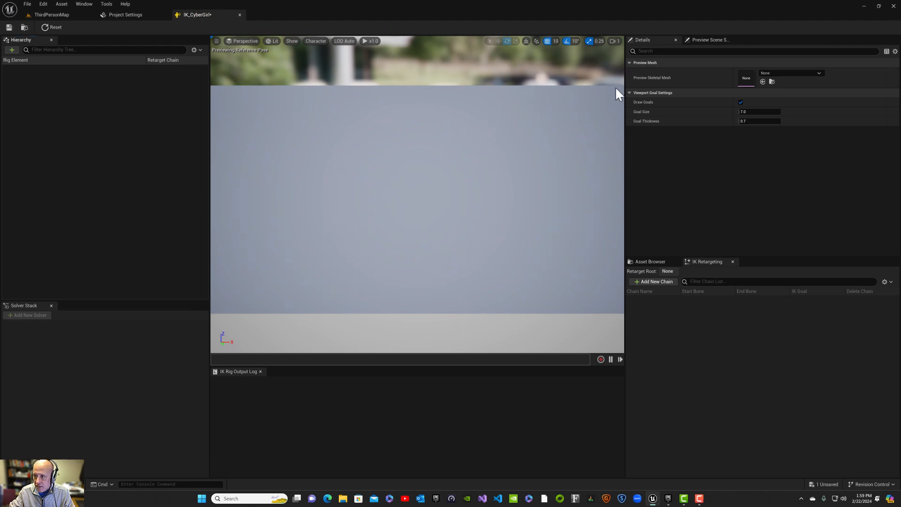
Step: Assign the SK_CyberpunkGirl mesh from the Meshes folder as the preview skeletal mesh of IK_CyberGirl
{"action": "left_click", "coordinate": [45, 14]}
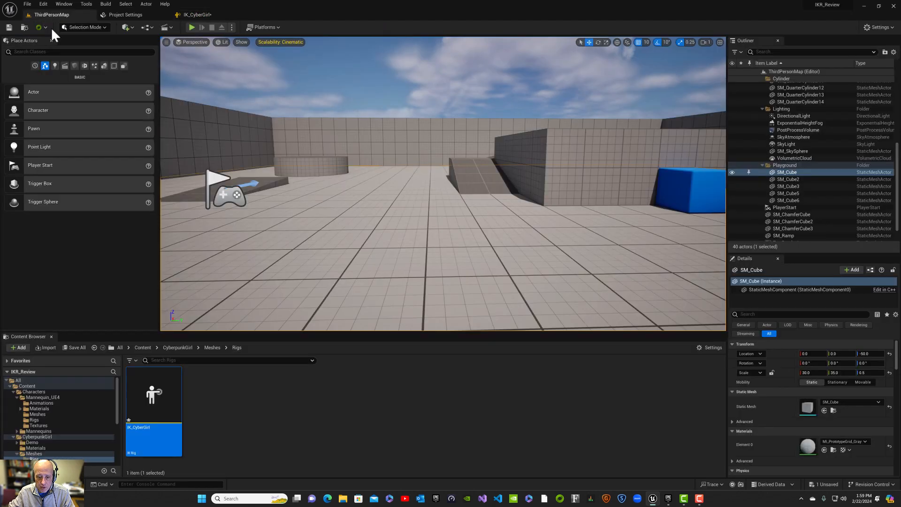
{"action": "left_click", "coordinate": [206, 348]}
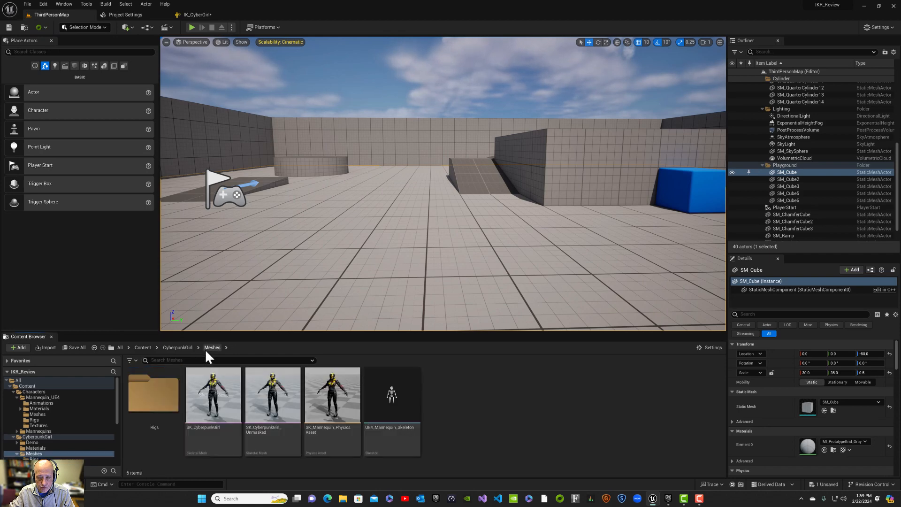
{"action": "left_click", "coordinate": [220, 431]}
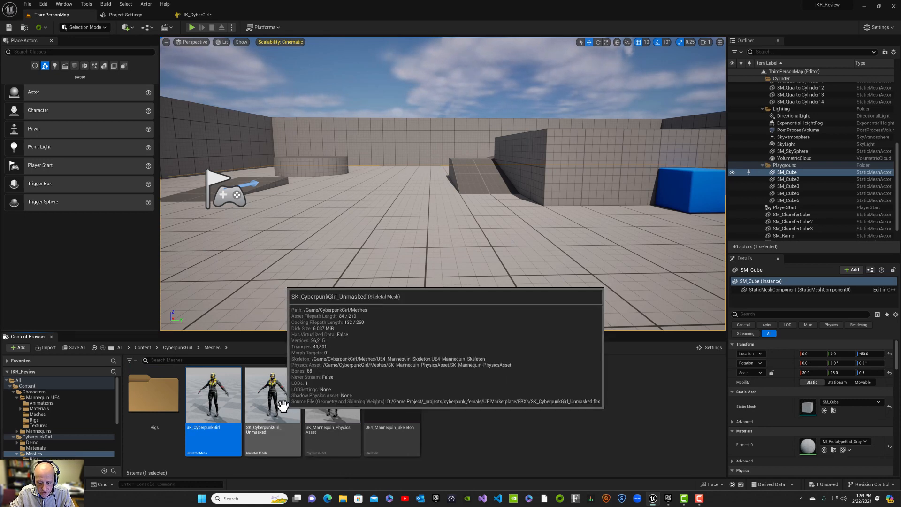
{"action": "mouse_move", "coordinate": [207, 429]}
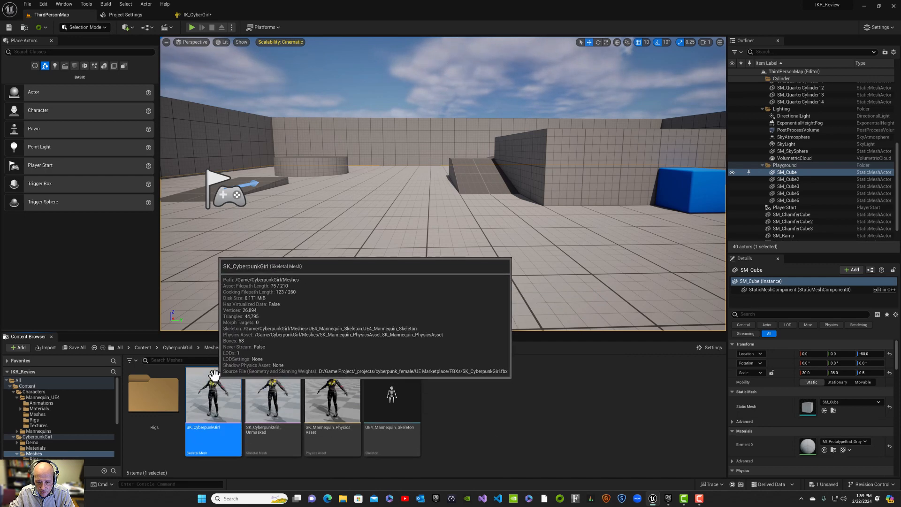
{"action": "mouse_move", "coordinate": [202, 411]}
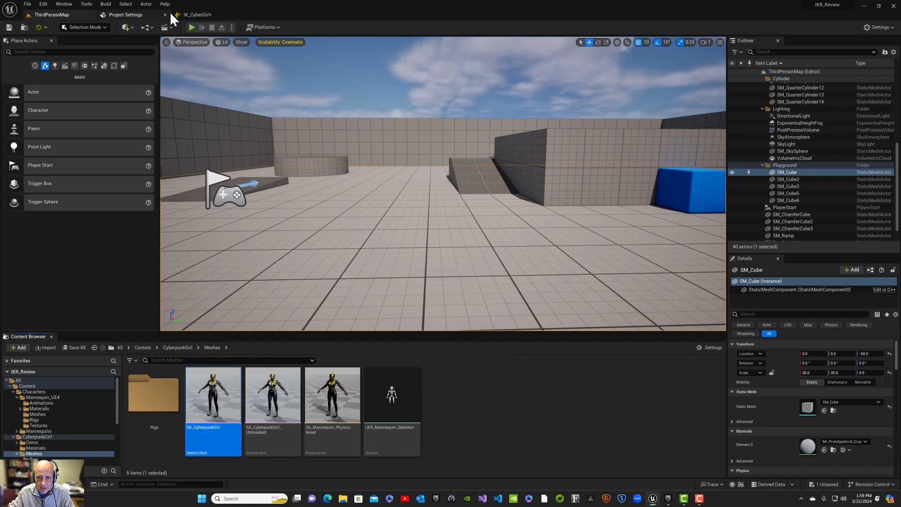
{"action": "left_click", "coordinate": [201, 17]}
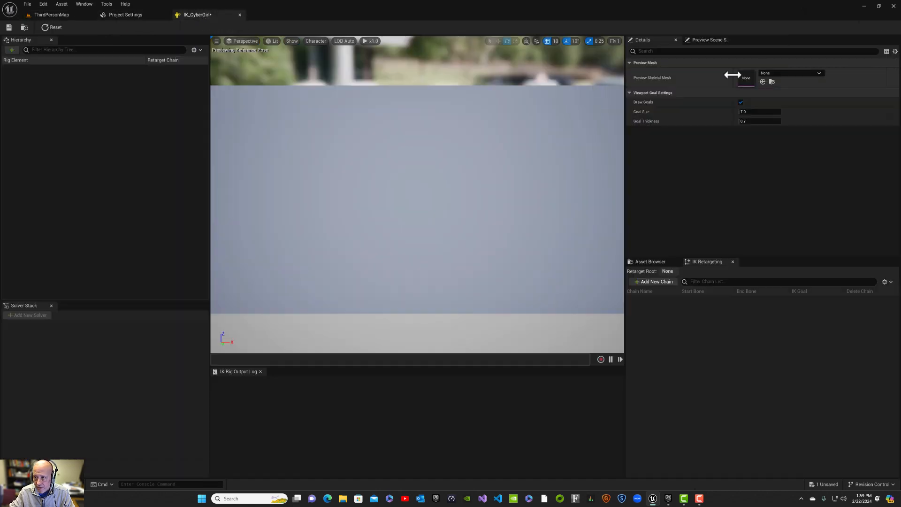
{"action": "left_click", "coordinate": [762, 82]}
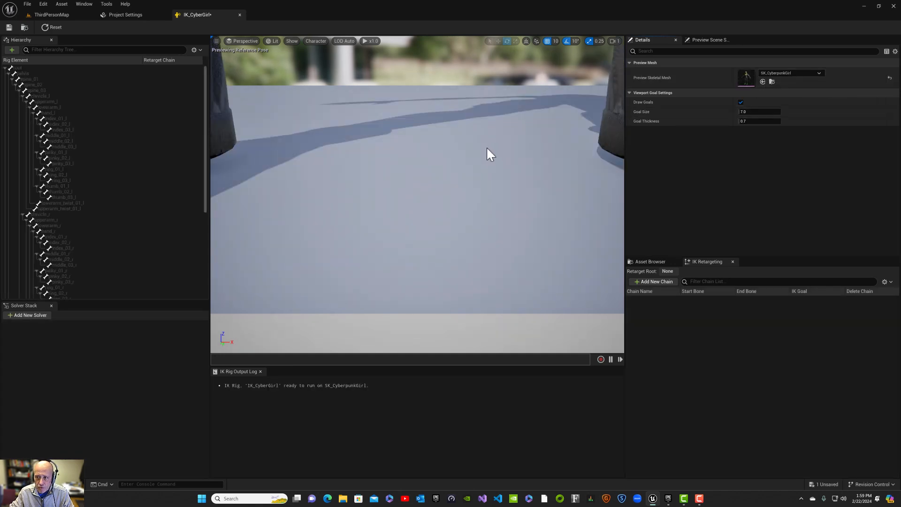
{"action": "scroll", "coordinate": [487, 148], "scroll_direction": "down", "scroll_amount": 3}
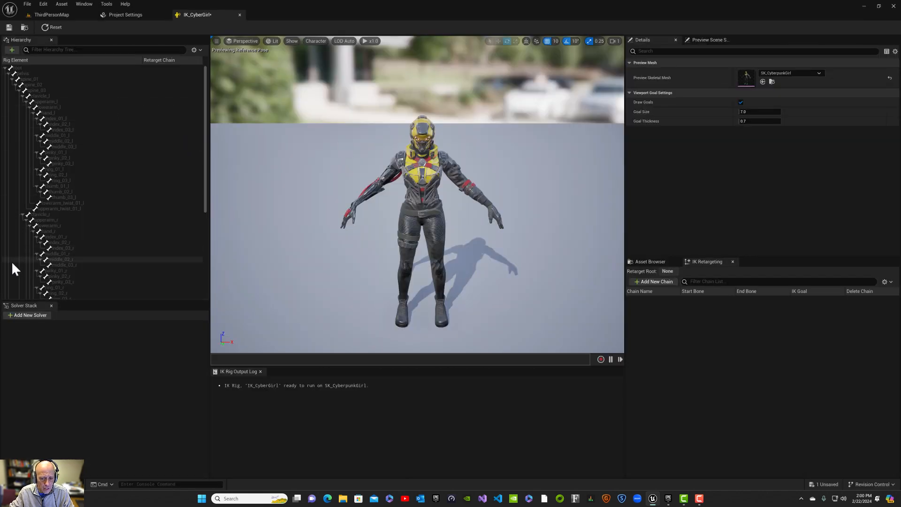
Step: Add a Full Body IK solver to the rig and set the root bone as its root bone
{"action": "left_click", "coordinate": [19, 317]}
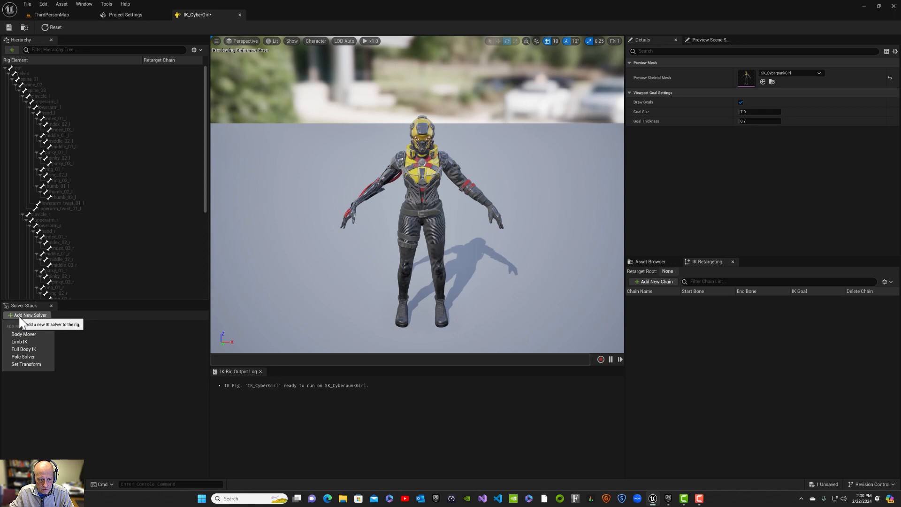
{"action": "left_click", "coordinate": [18, 350]}
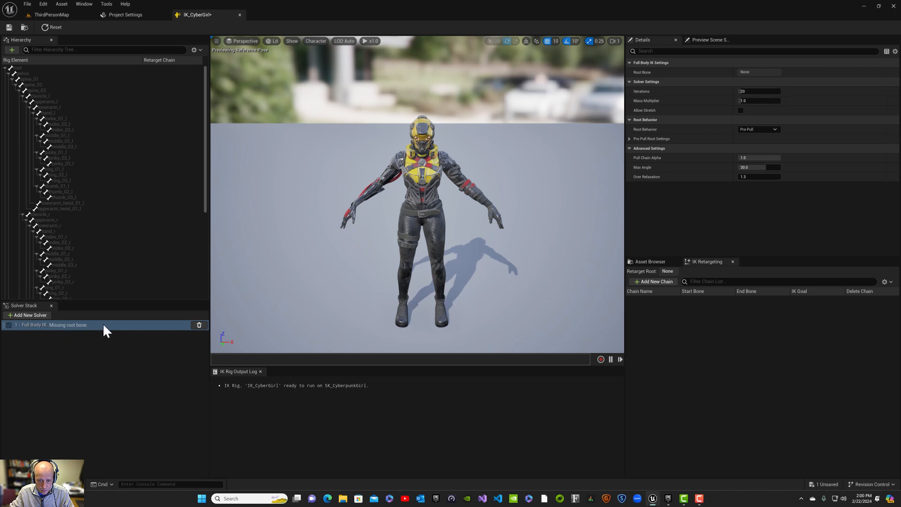
{"action": "left_click", "coordinate": [26, 69]}
{"action": "right_click", "coordinate": [24, 66]}
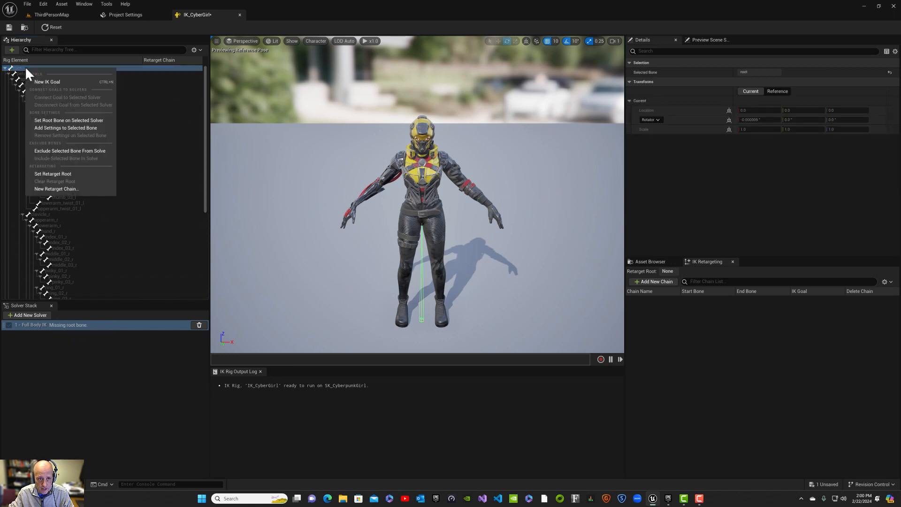
{"action": "left_click", "coordinate": [63, 120]}
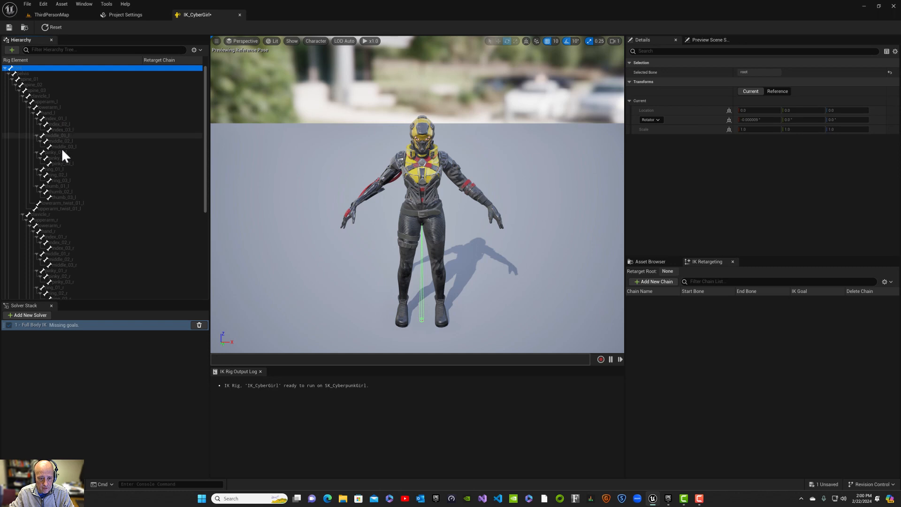
{"action": "left_click", "coordinate": [94, 325]}
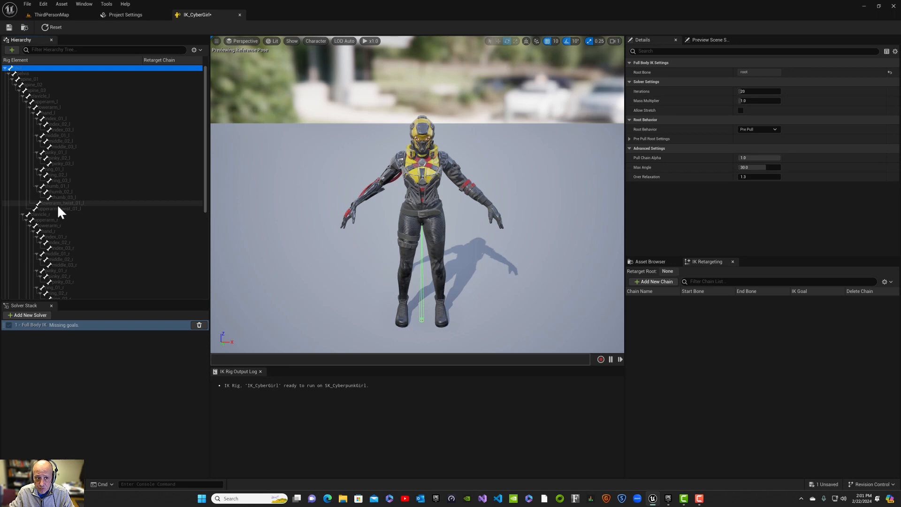
Step: Set the pelvis bone as the rig's retarget root
{"action": "left_click", "coordinate": [30, 74]}
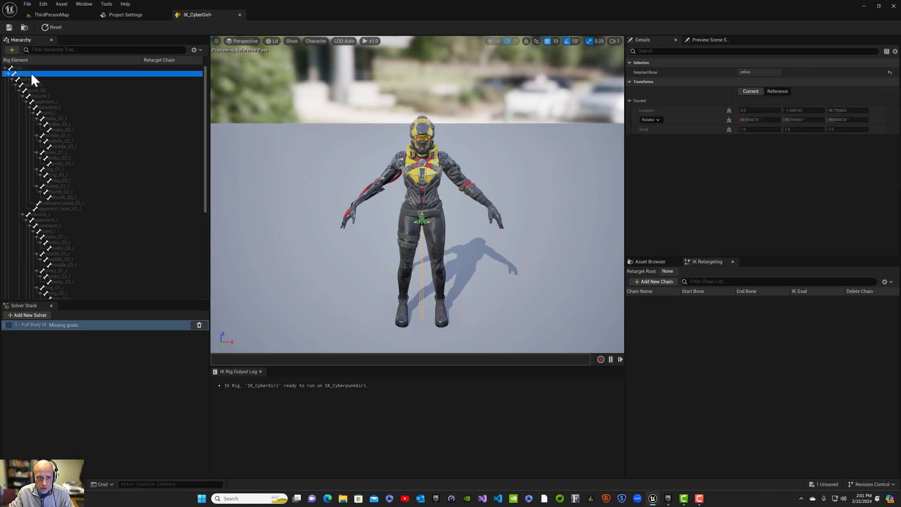
{"action": "right_click", "coordinate": [31, 74]}
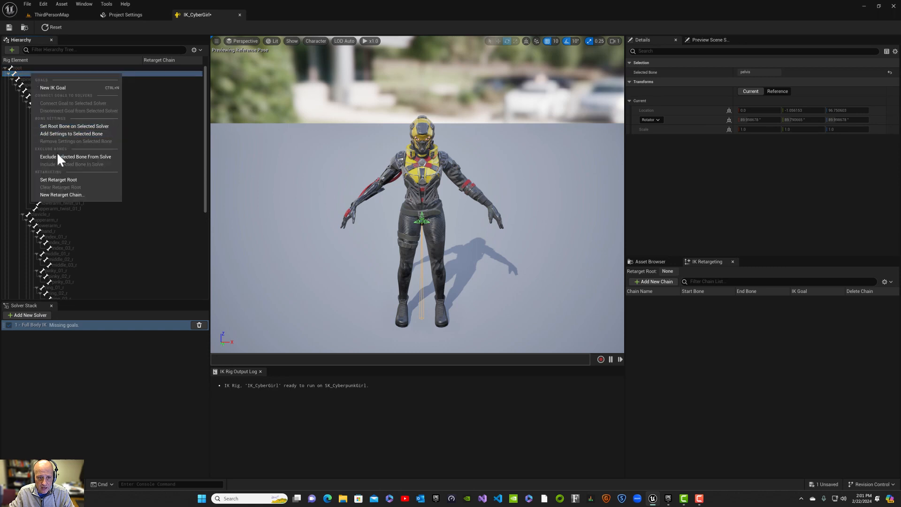
{"action": "left_click", "coordinate": [84, 185]}
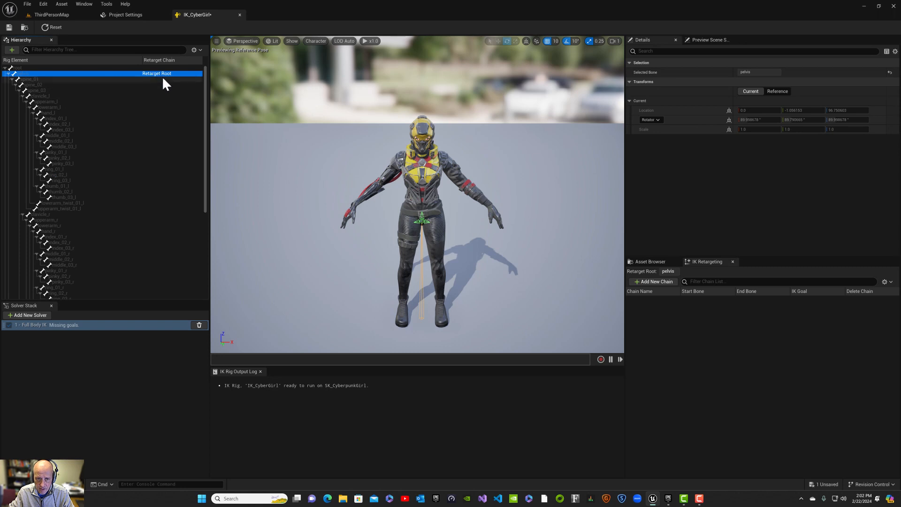
Step: Create a retarget chain named Spine from spine_01 to spine_03 without an IK goal
{"action": "left_click", "coordinate": [36, 78]}
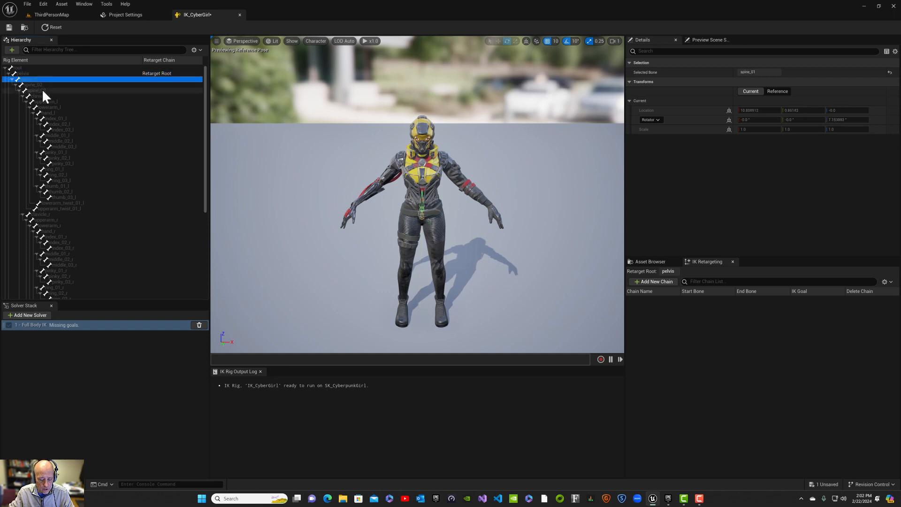
{"action": "left_click", "coordinate": [41, 90], "text": "shift"}
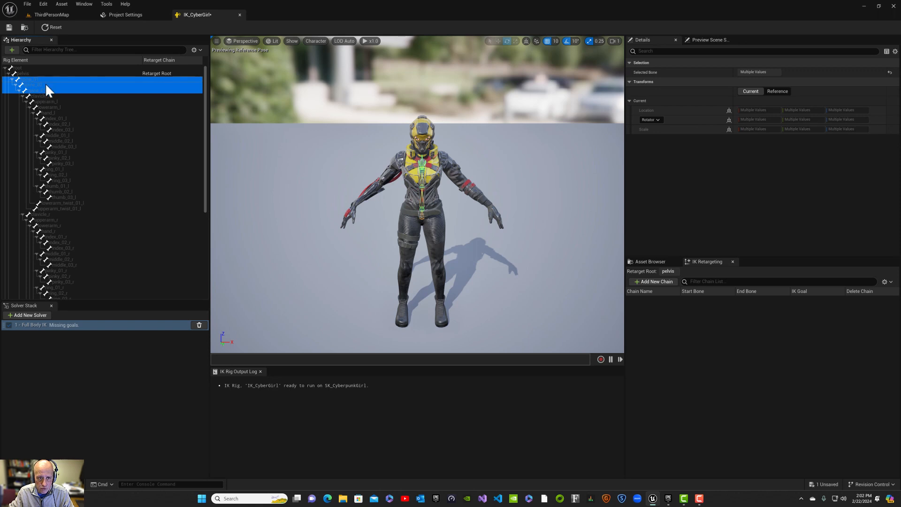
{"action": "right_click", "coordinate": [45, 84]}
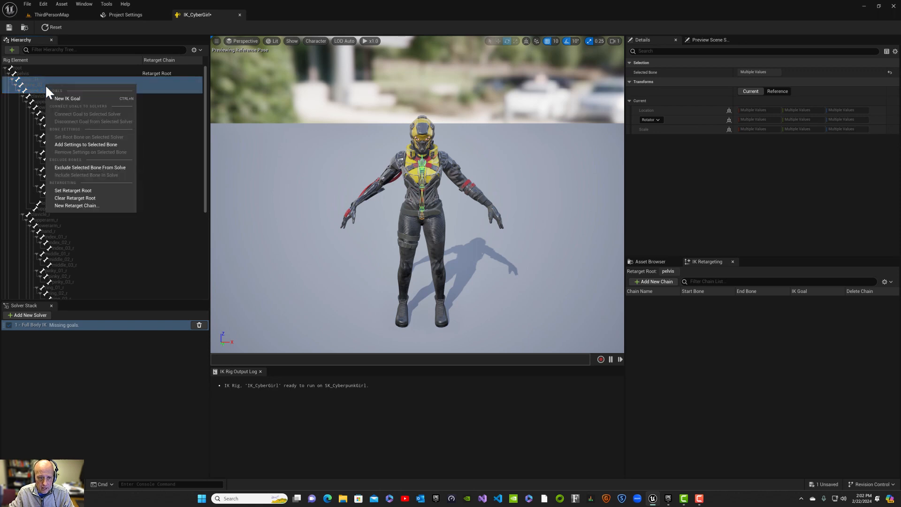
{"action": "left_click", "coordinate": [77, 206]}
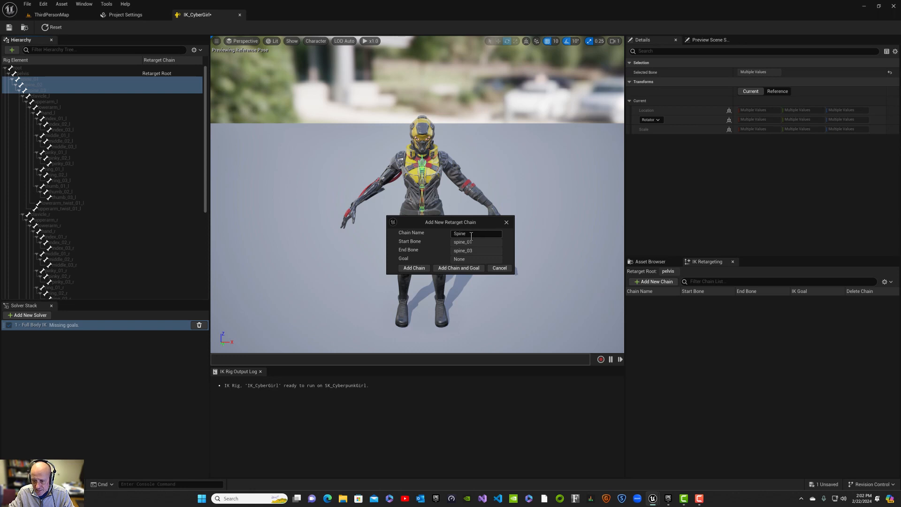
{"action": "left_click", "coordinate": [413, 270]}
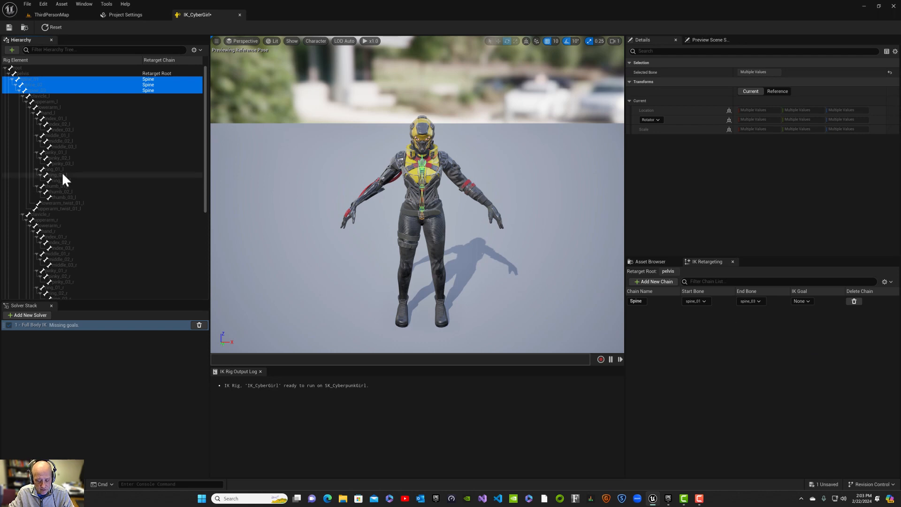
Step: Create a retarget chain for the clavicle_l bone alone, named LeftClavicle, without an IK goal
{"action": "left_click", "coordinate": [38, 95]}
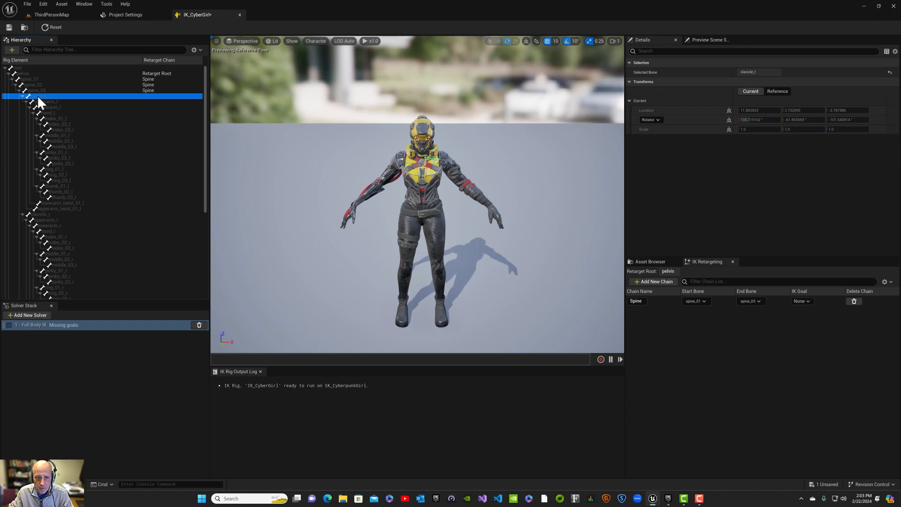
{"action": "right_click", "coordinate": [38, 96]}
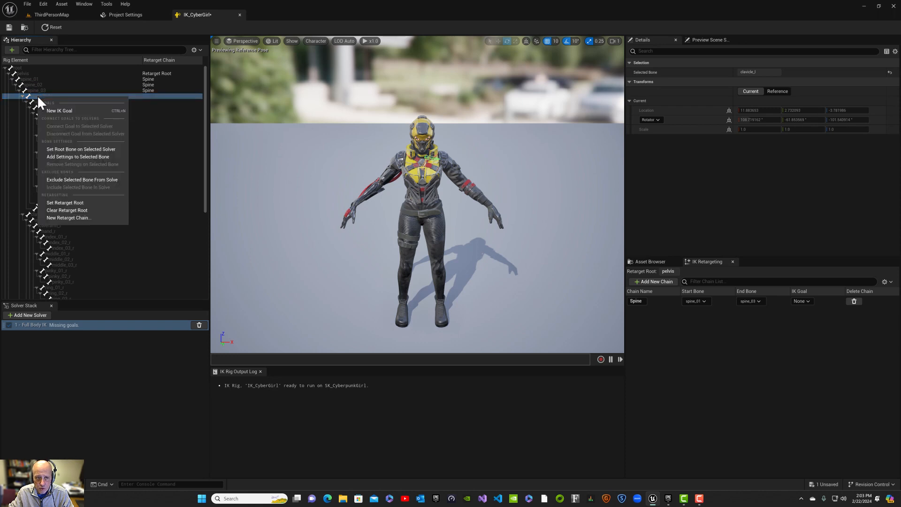
{"action": "left_click", "coordinate": [72, 216]}
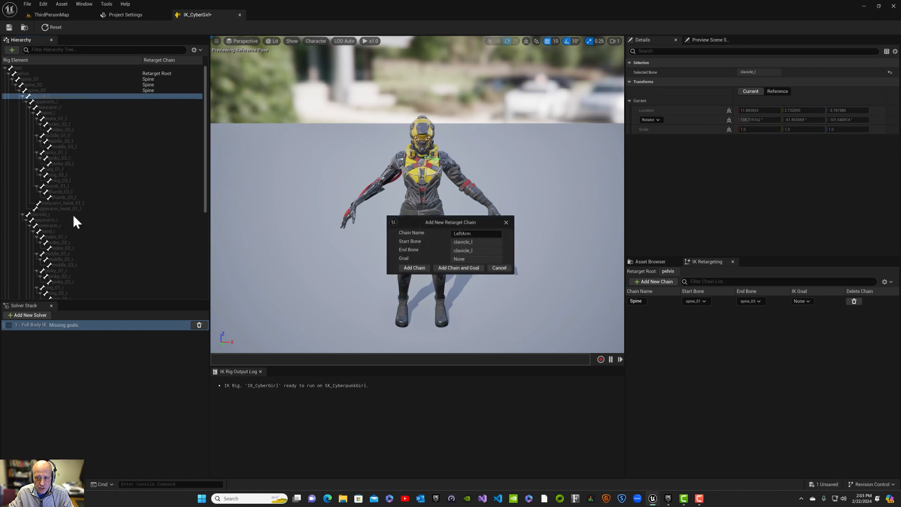
{"action": "double_click", "coordinate": [470, 233]}
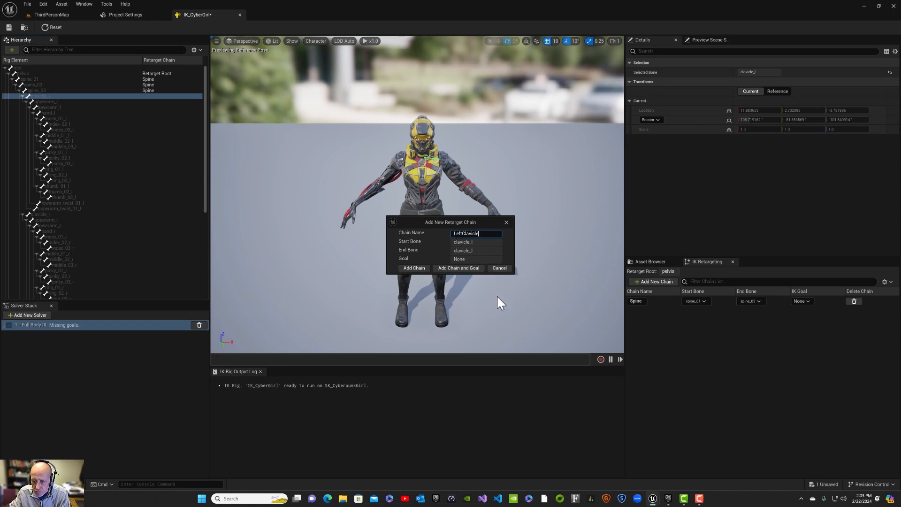
{"action": "left_click", "coordinate": [415, 268]}
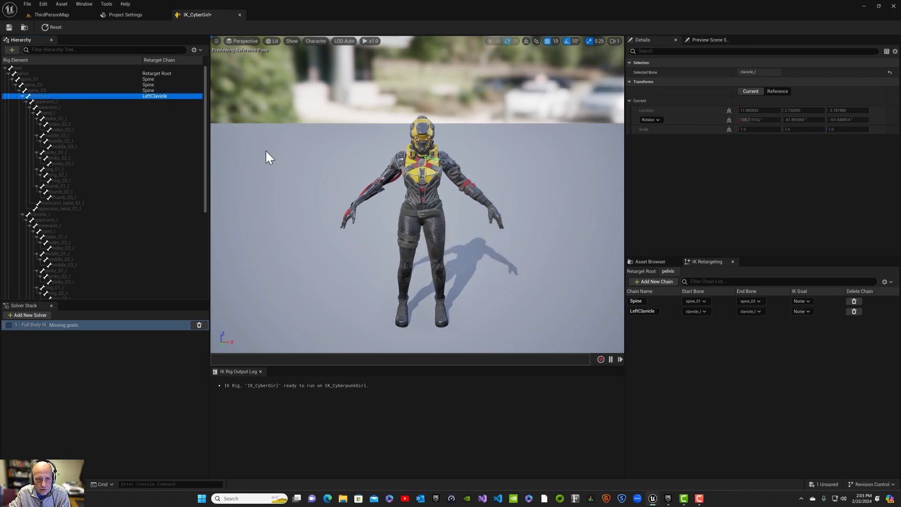
Step: Create a LeftArm retarget chain from upperarm_l to hand_l together with an IK goal
{"action": "left_click", "coordinate": [92, 103]}
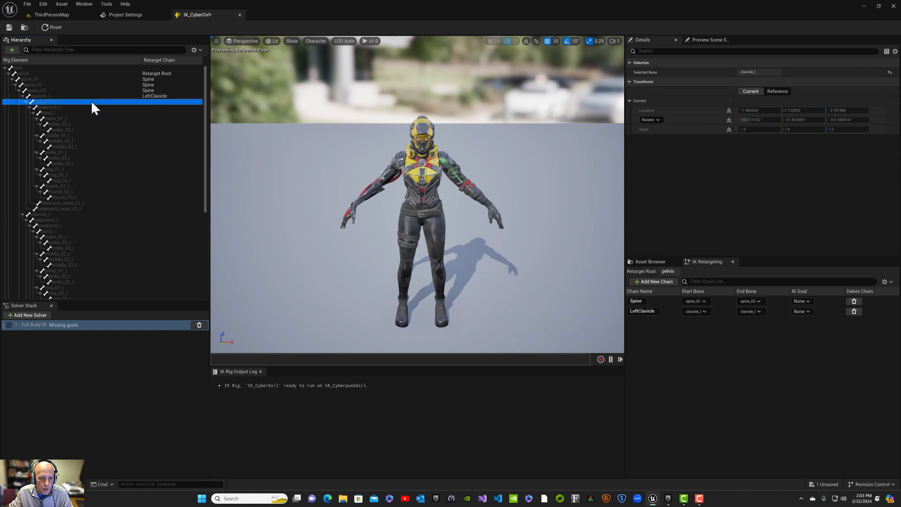
{"action": "left_click", "coordinate": [53, 115], "text": "shift"}
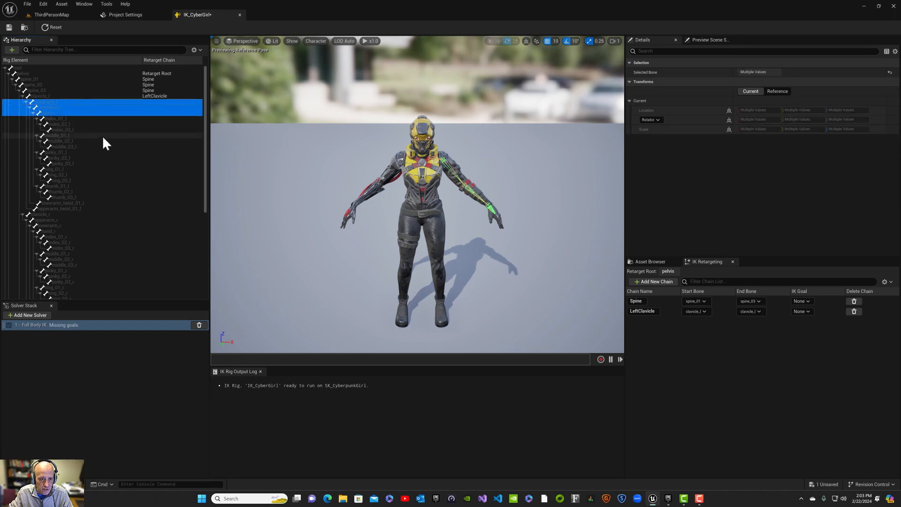
{"action": "right_click", "coordinate": [126, 112]}
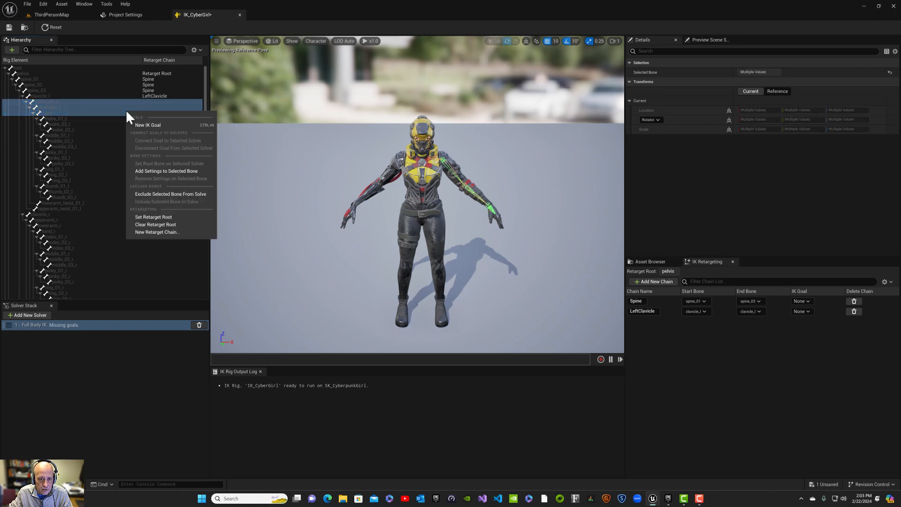
{"action": "left_click", "coordinate": [160, 232]}
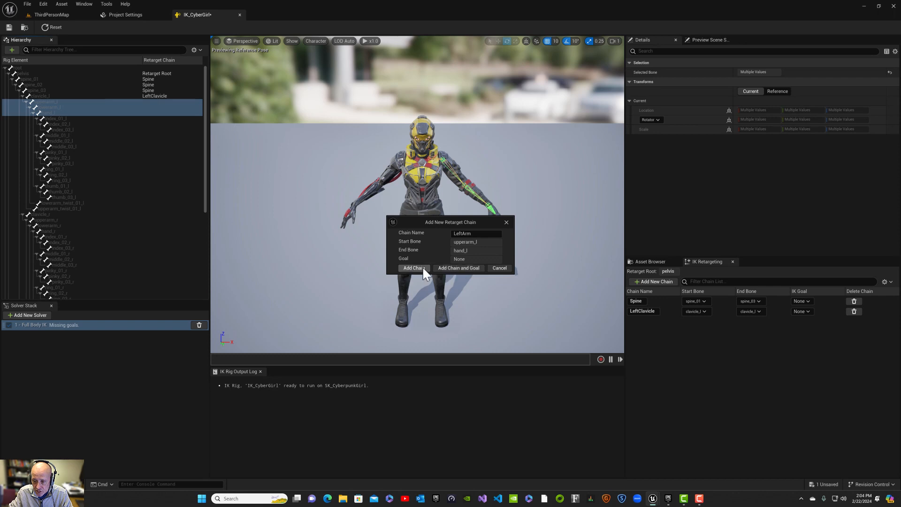
{"action": "left_click", "coordinate": [464, 268]}
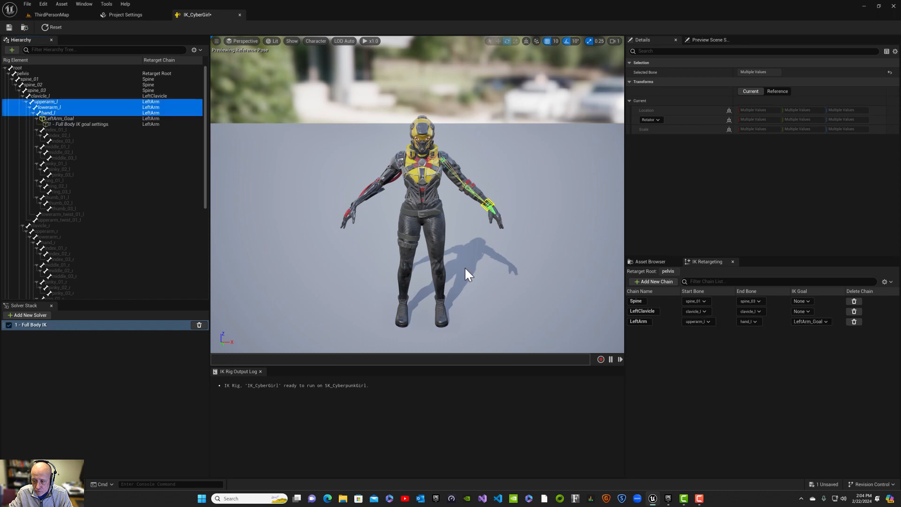
Step: Create a LeftIndex retarget chain from index_01_l to index_03_l without a goal
{"action": "left_click", "coordinate": [73, 130]}
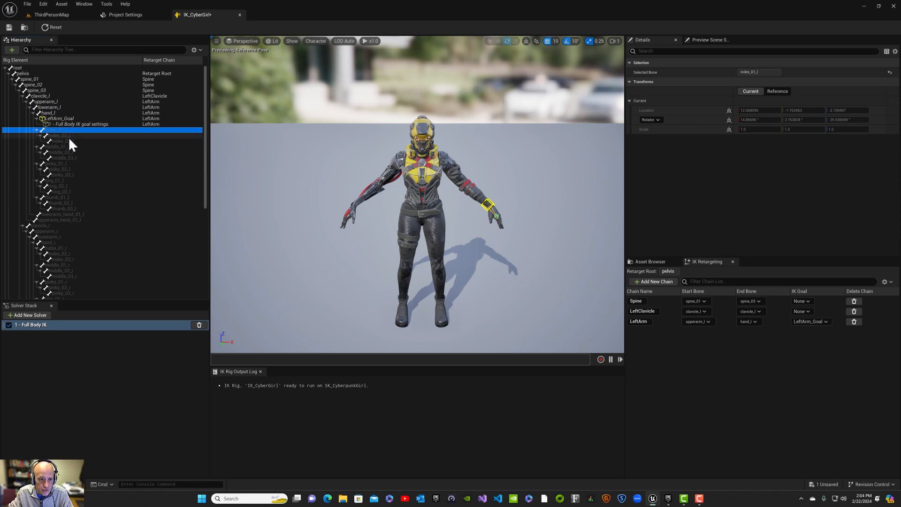
{"action": "left_click", "coordinate": [68, 141], "text": "shift"}
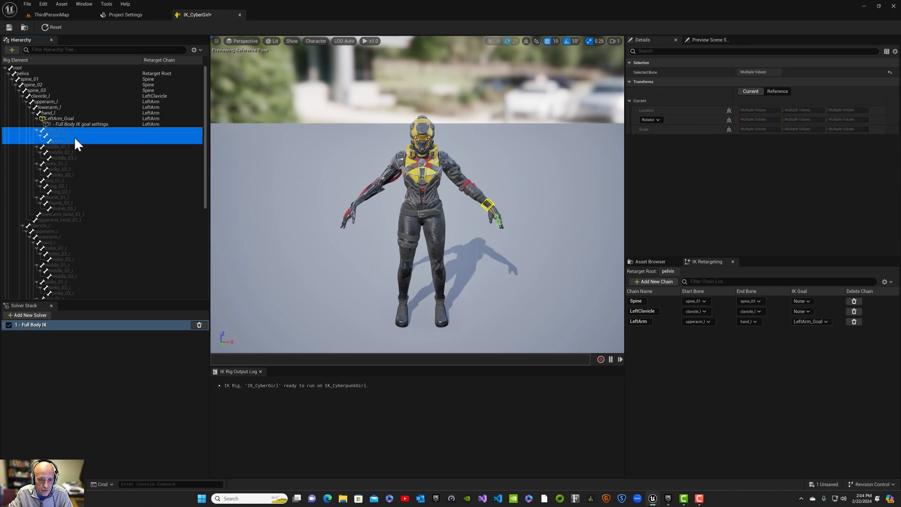
{"action": "right_click", "coordinate": [74, 136]}
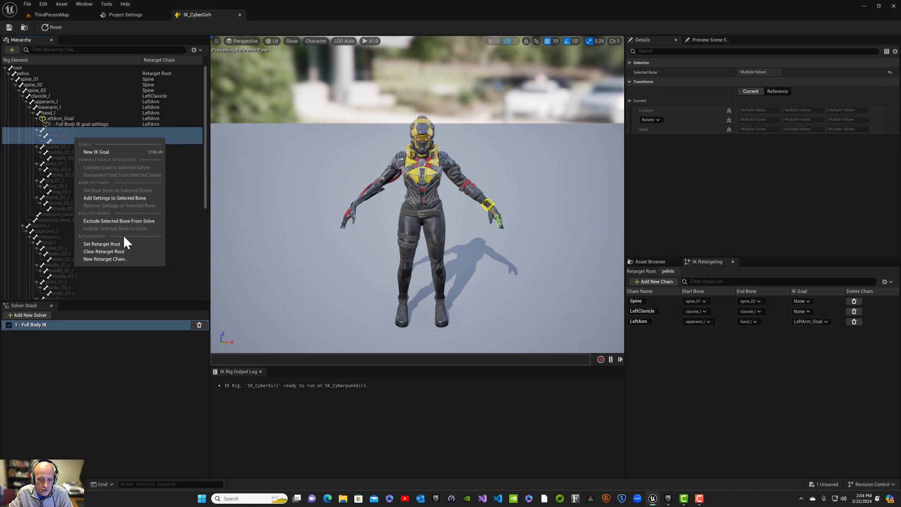
{"action": "left_click", "coordinate": [115, 258]}
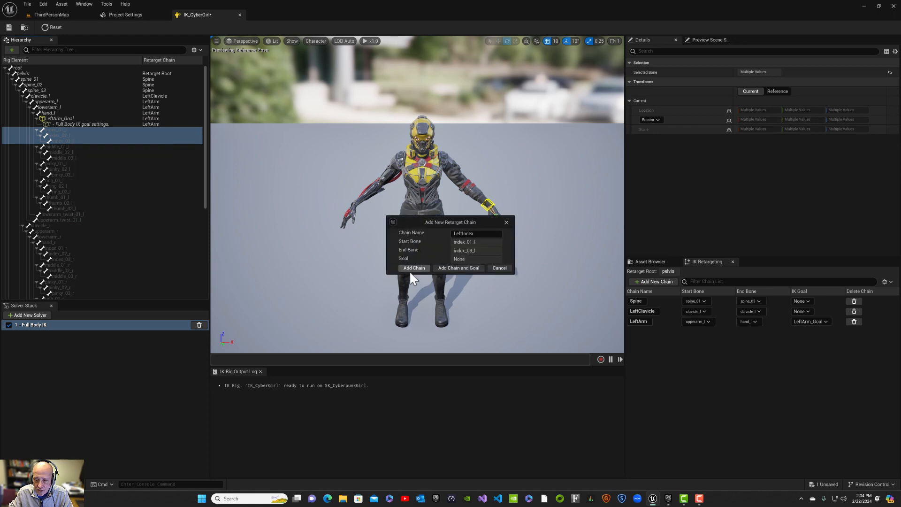
{"action": "left_click", "coordinate": [413, 268]}
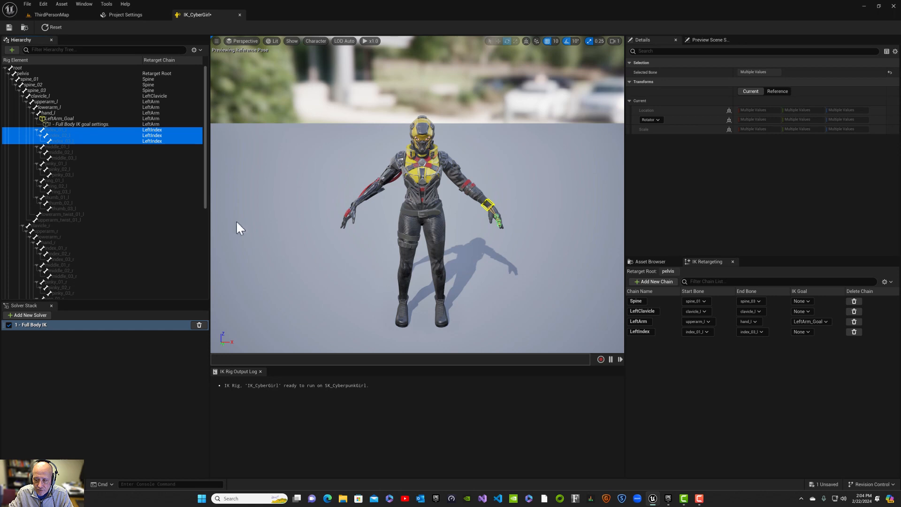
Step: Create a LeftMiddle retarget chain from middle_01_l to middle_03_l without a goal
{"action": "left_click", "coordinate": [86, 146]}
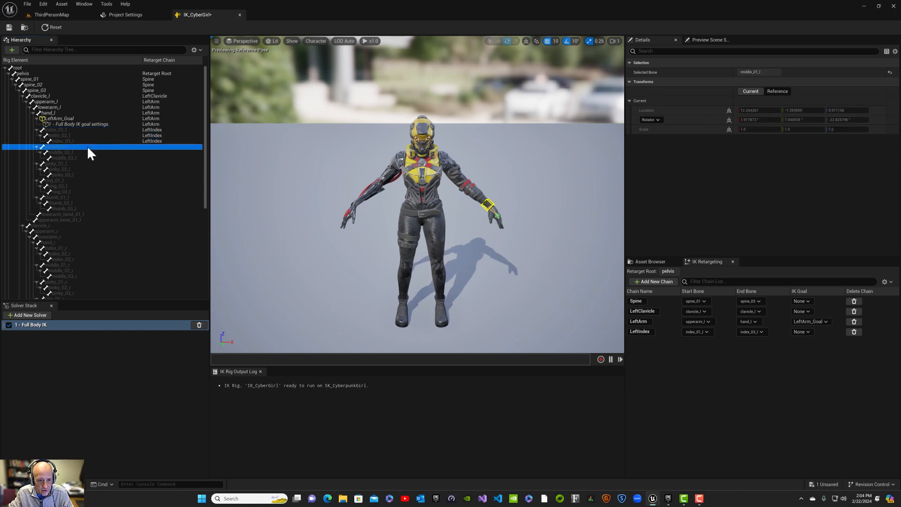
{"action": "left_click", "coordinate": [80, 157], "text": "shift"}
{"action": "right_click", "coordinate": [81, 158]}
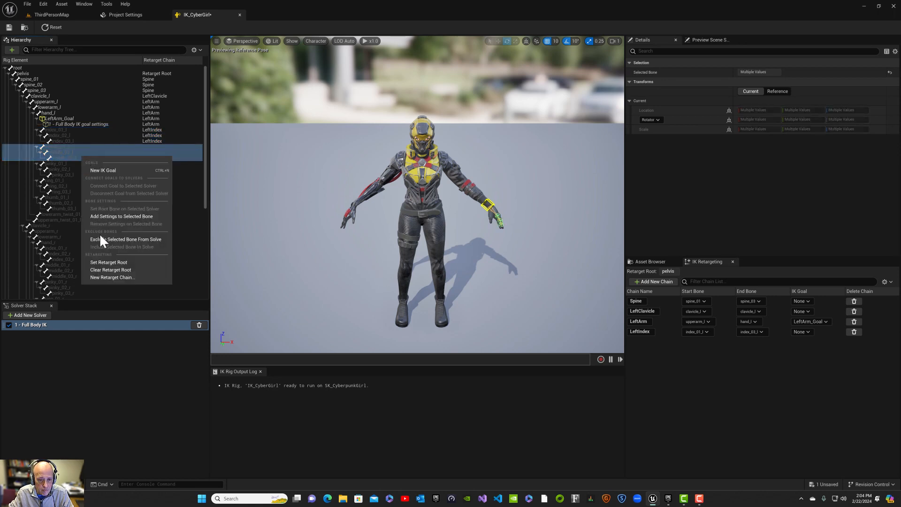
{"action": "left_click", "coordinate": [96, 276]}
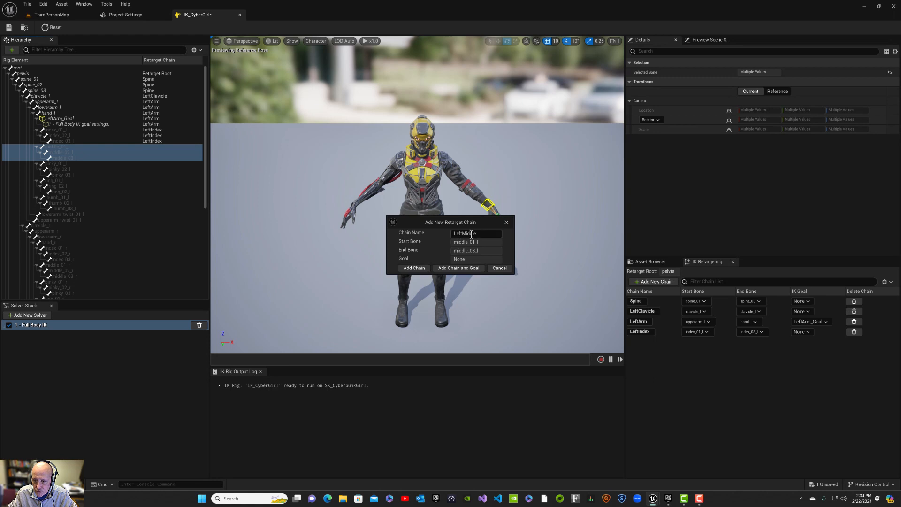
{"action": "left_click", "coordinate": [413, 268]}
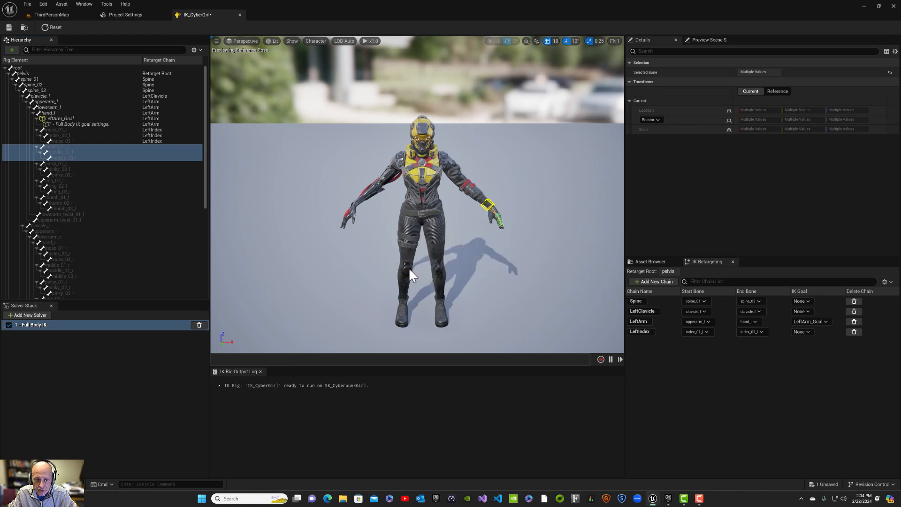
Step: Create a LeftPinky retarget chain from pinky_01_l to pinky_03_l without a goal
{"action": "left_click", "coordinate": [83, 163]}
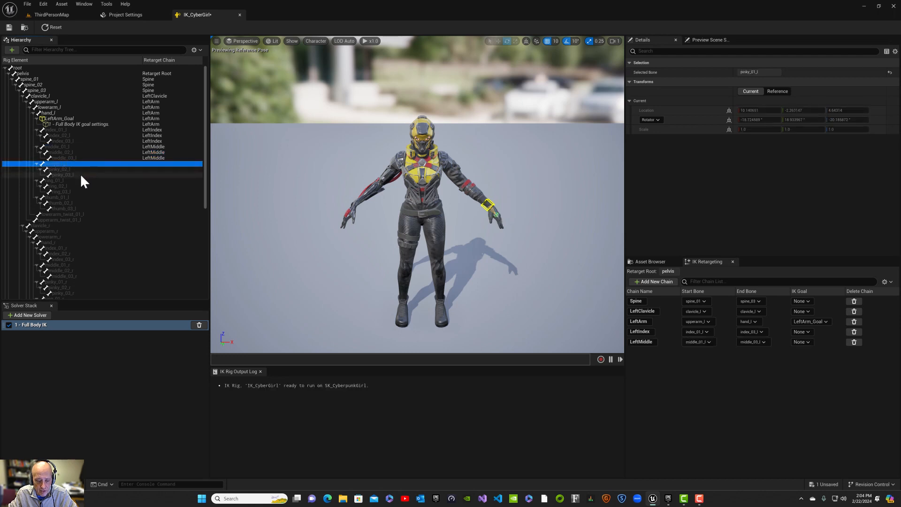
{"action": "left_click", "coordinate": [80, 174], "text": "shift"}
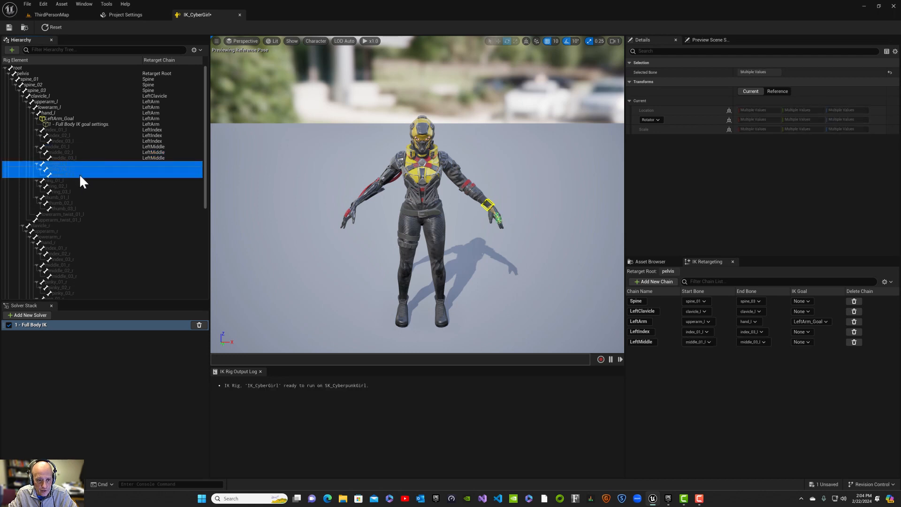
{"action": "right_click", "coordinate": [80, 177]}
{"action": "left_click", "coordinate": [110, 296]}
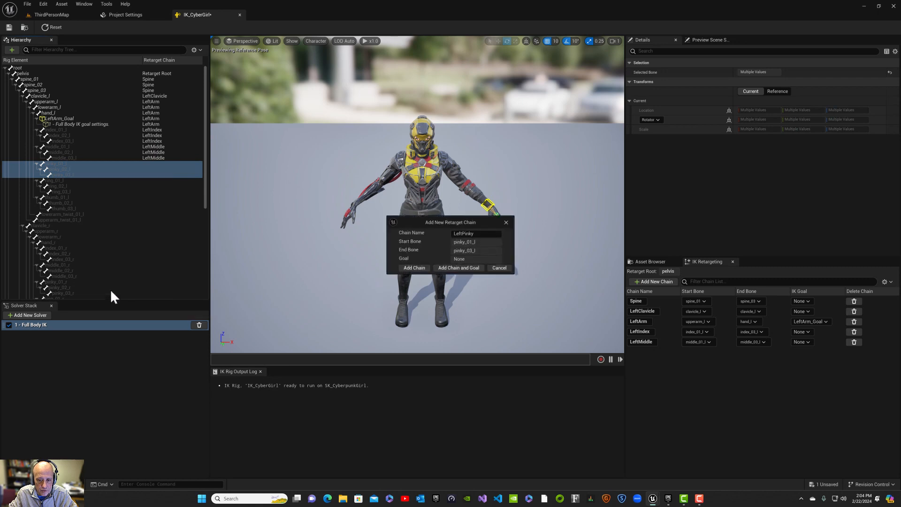
{"action": "left_click", "coordinate": [415, 267]}
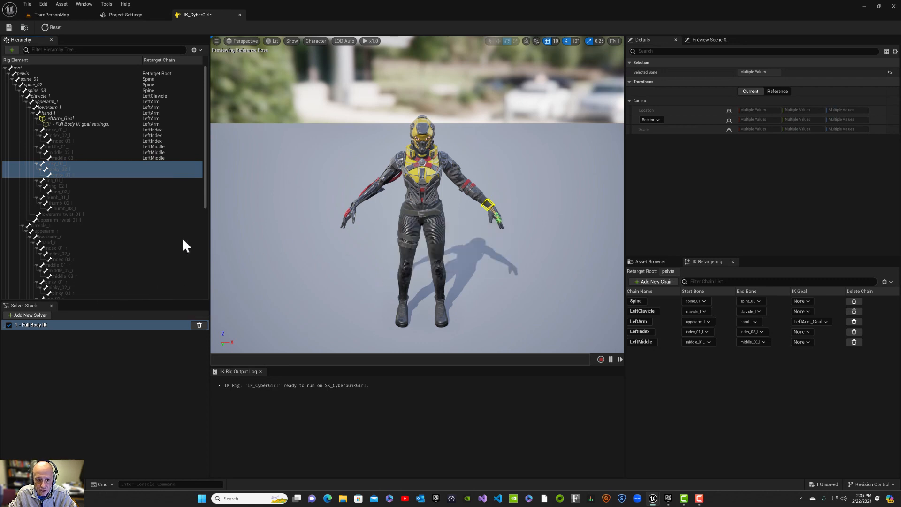
Step: Create a LeftRing retarget chain from ring_01_l to ring_03_l without a goal
{"action": "left_click", "coordinate": [64, 178]}
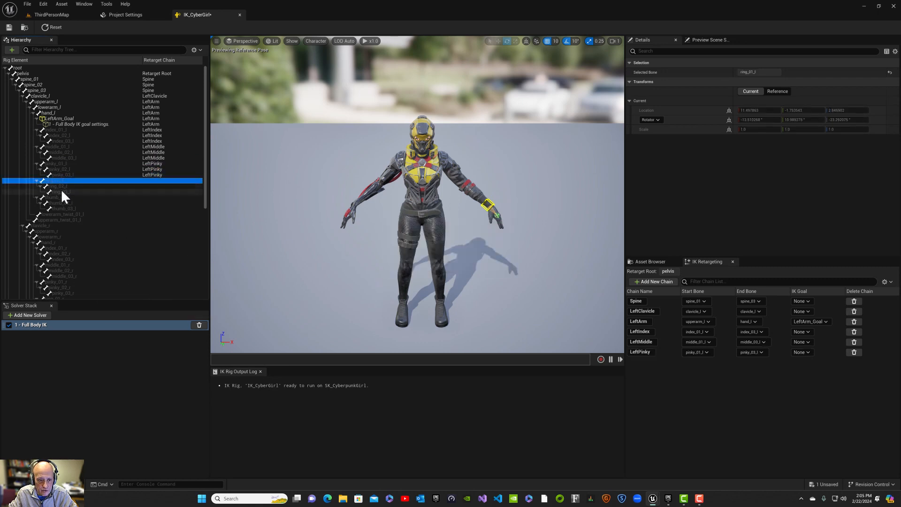
{"action": "left_click", "coordinate": [61, 190], "text": "shift"}
{"action": "right_click", "coordinate": [61, 189]}
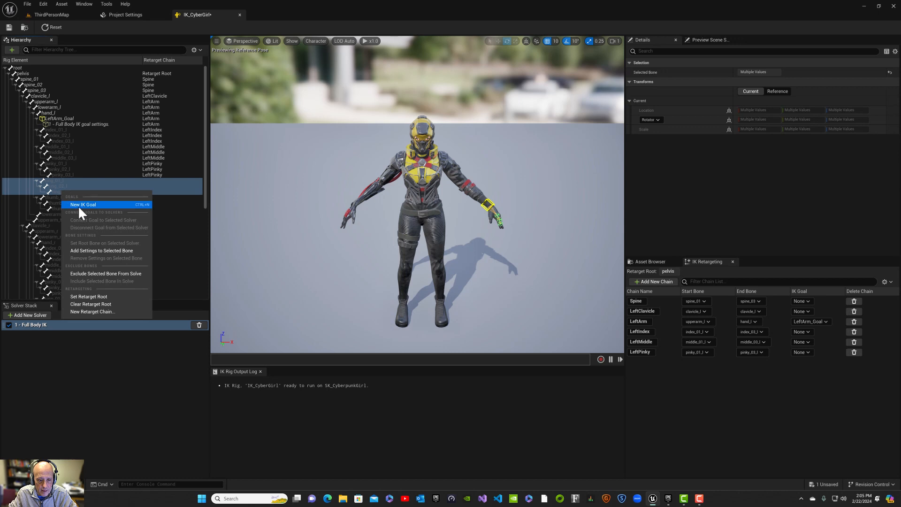
{"action": "left_click", "coordinate": [87, 312]}
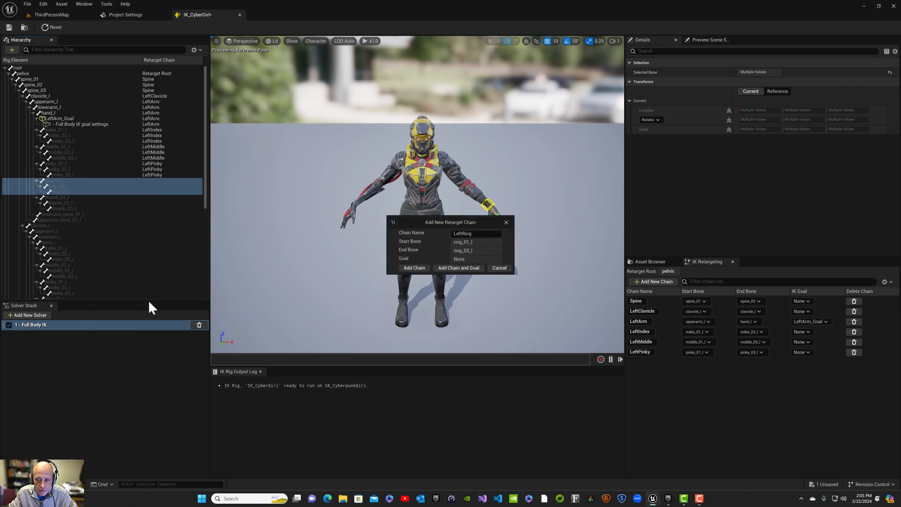
{"action": "left_click", "coordinate": [409, 268]}
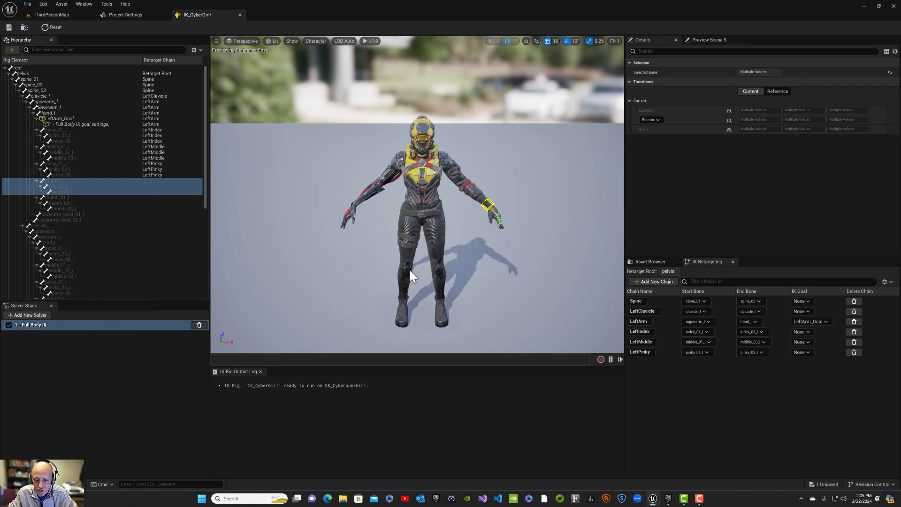
Step: Create a LeftThumb retarget chain from thumb_01_l to thumb_03_l without a goal
{"action": "left_click", "coordinate": [63, 197]}
{"action": "left_click", "coordinate": [69, 207], "text": "shift"}
{"action": "right_click", "coordinate": [70, 208]}
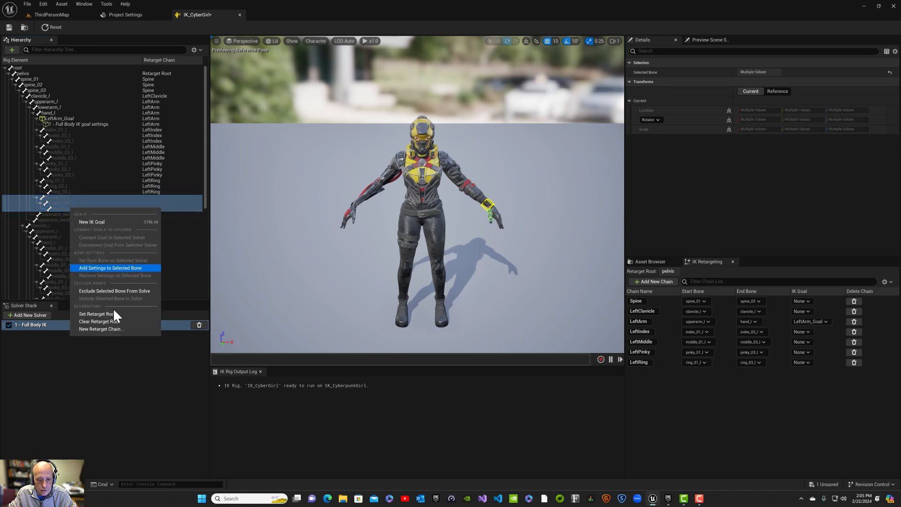
{"action": "left_click", "coordinate": [110, 329]}
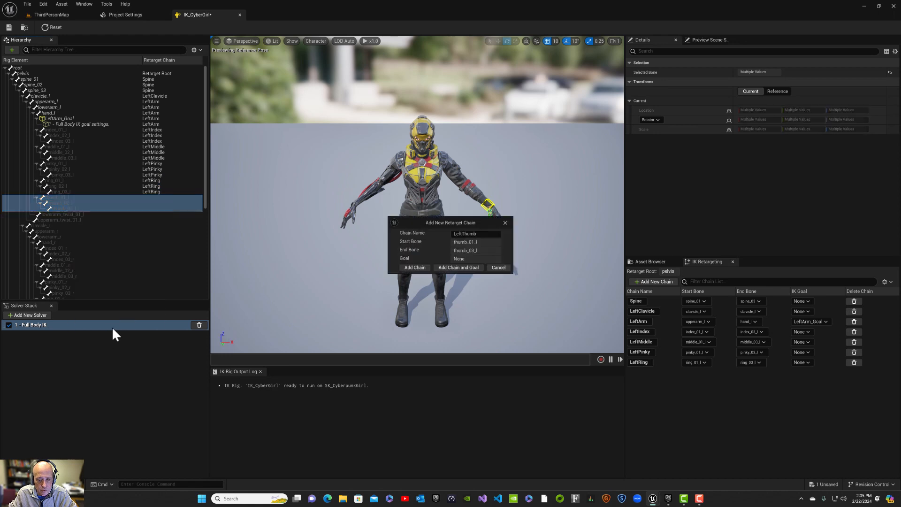
{"action": "left_click", "coordinate": [414, 268]}
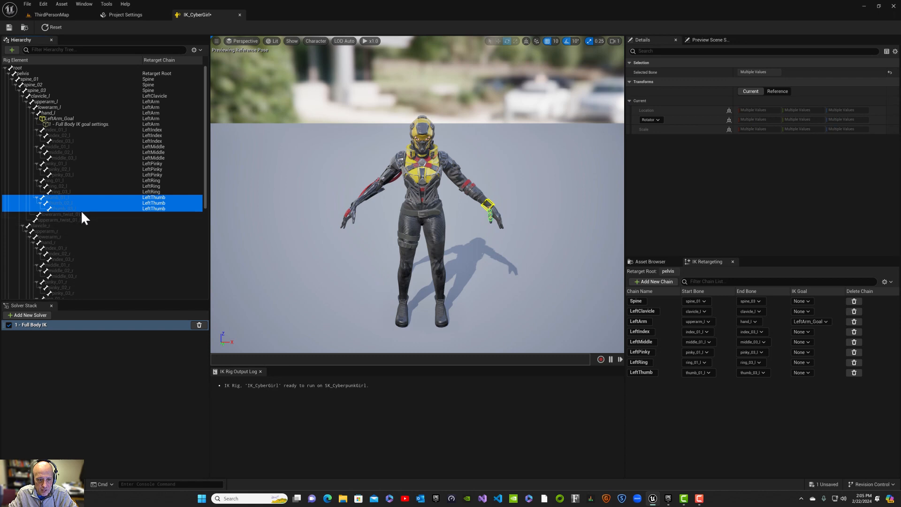
Step: Create a retarget chain named RightClavicle on the clavicle_r bone without a goal
{"action": "left_click", "coordinate": [46, 224]}
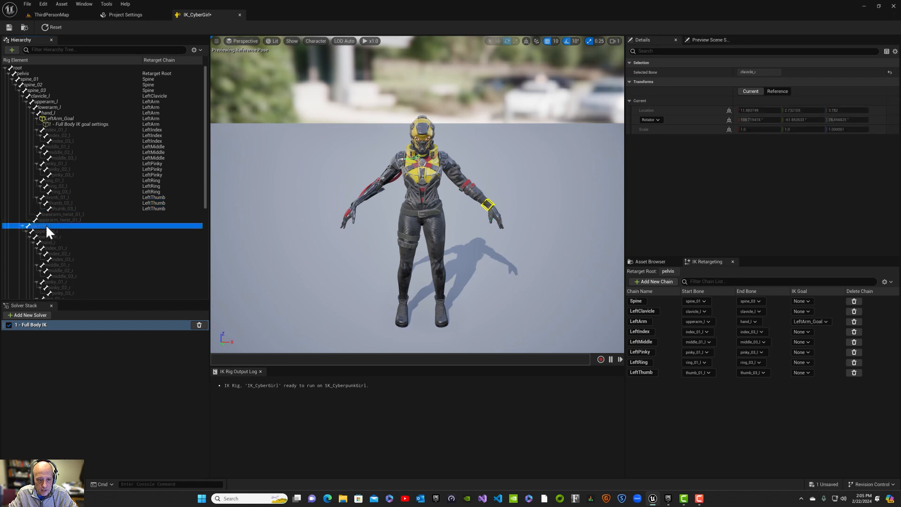
{"action": "right_click", "coordinate": [46, 225]}
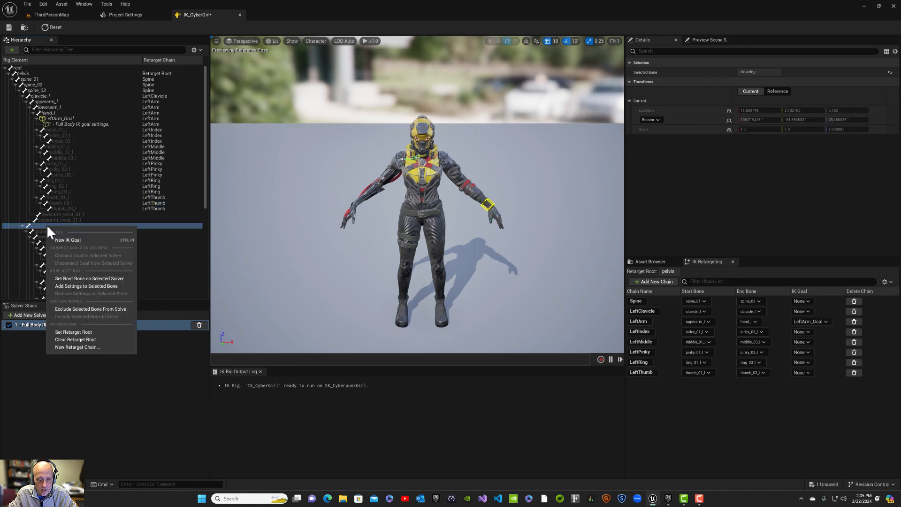
{"action": "left_click", "coordinate": [78, 346]}
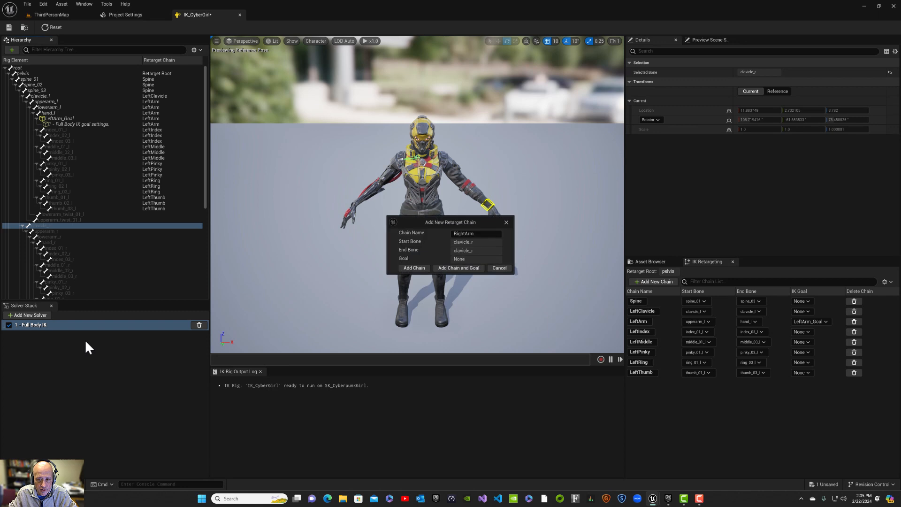
{"action": "left_click", "coordinate": [475, 234]}
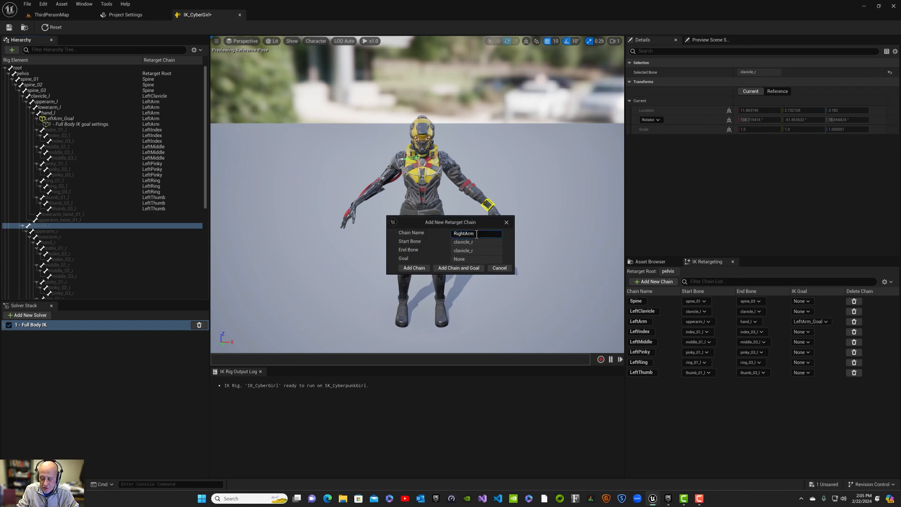
{"action": "key", "text": "BackSpace"}
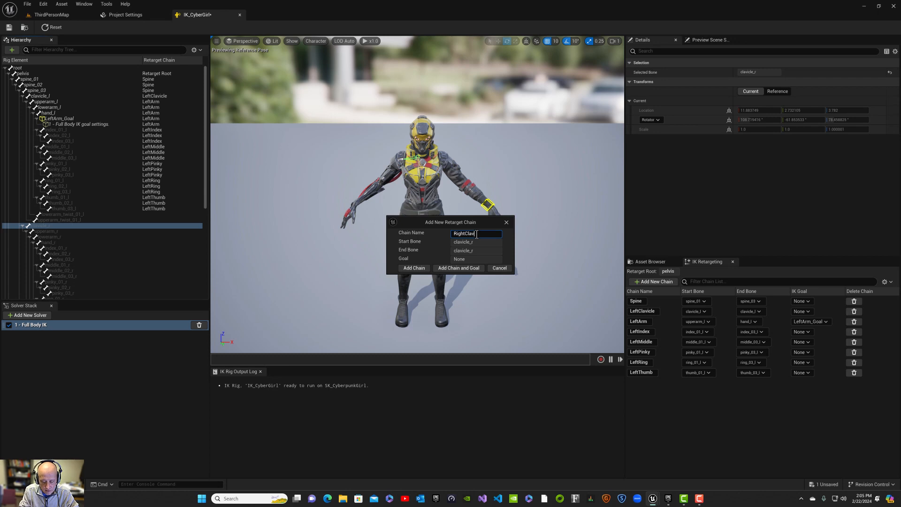
{"action": "type", "text": "Clavicle"}
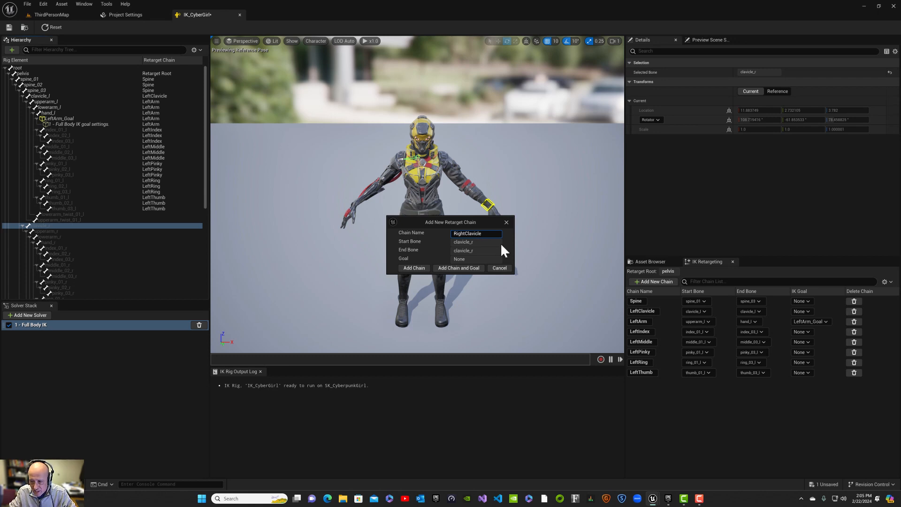
{"action": "left_click", "coordinate": [417, 267]}
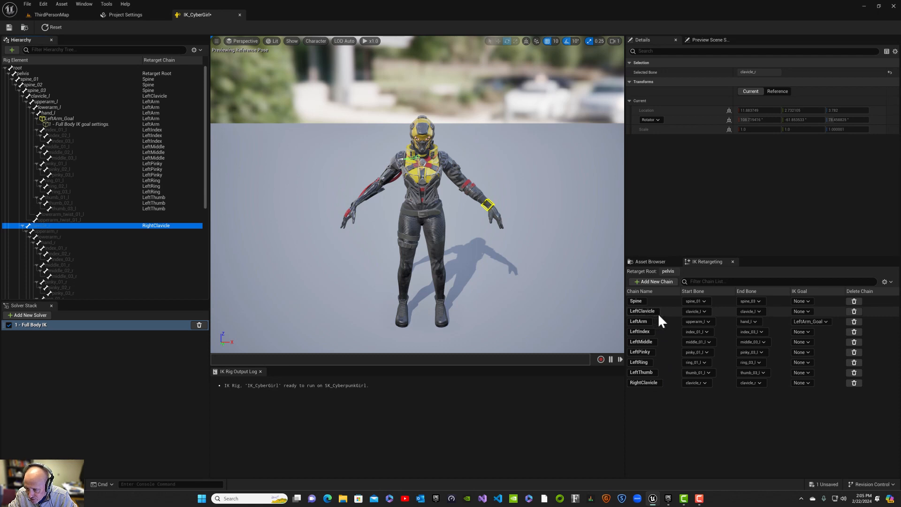
Step: Create a RightArm retarget chain from upperarm_r to hand_r together with an IK goal
{"action": "left_click", "coordinate": [69, 230]}
{"action": "left_click", "coordinate": [68, 241], "text": "shift"}
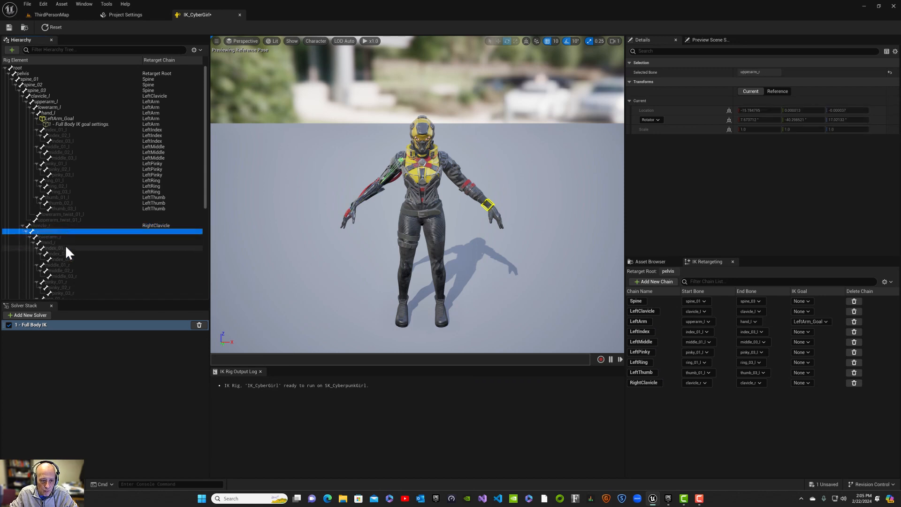
{"action": "right_click", "coordinate": [66, 241]}
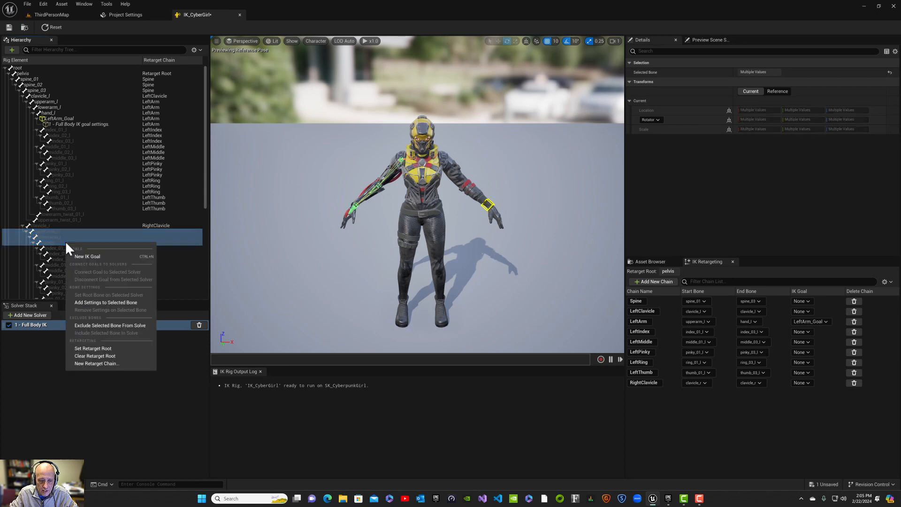
{"action": "left_click", "coordinate": [94, 363]}
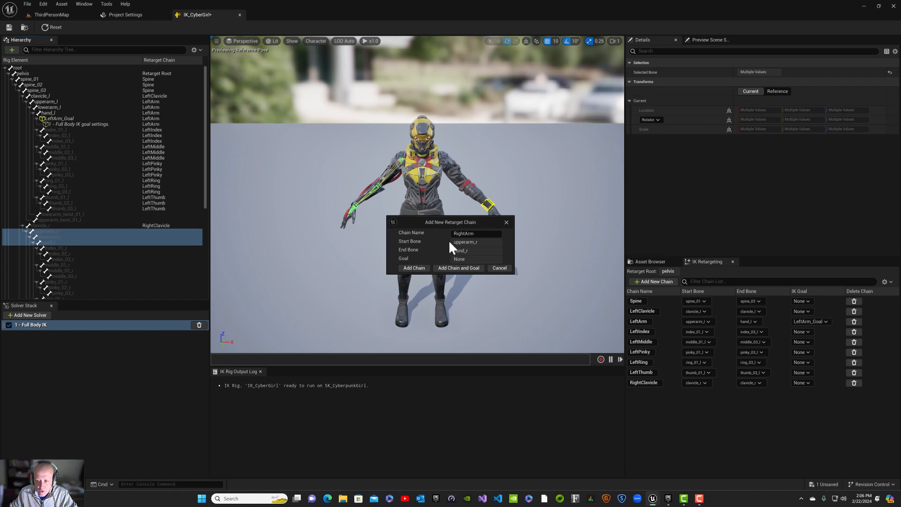
{"action": "left_click", "coordinate": [458, 270]}
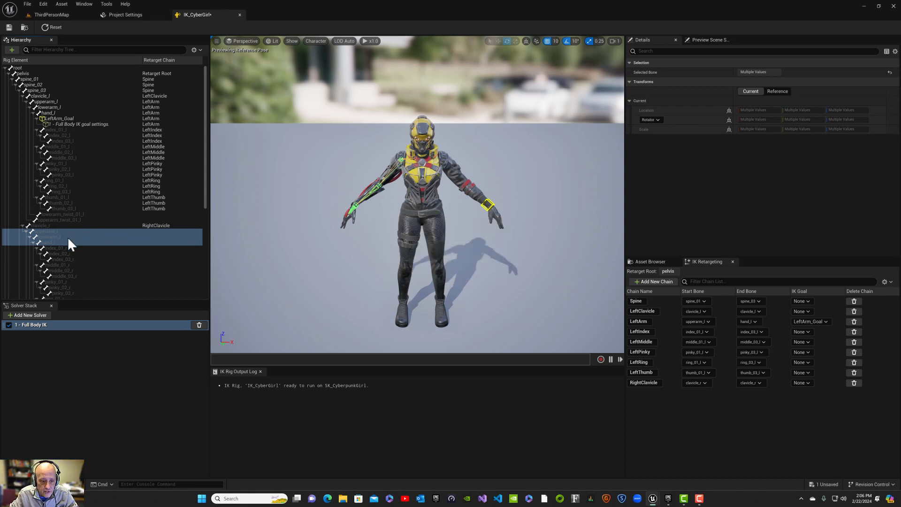
Step: Create a RightIndex retarget chain from index_01_r to index_03_r without a goal
{"action": "scroll", "coordinate": [75, 269], "scroll_direction": "down", "scroll_amount": 3}
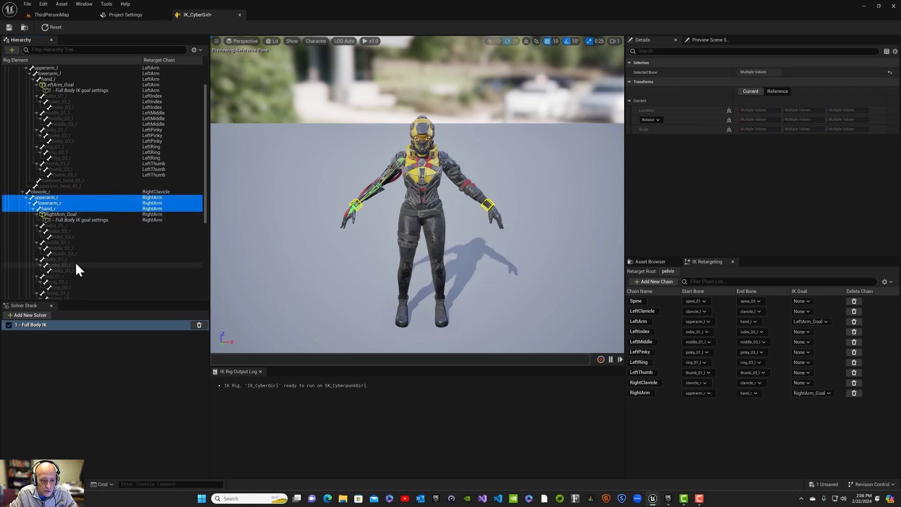
{"action": "scroll", "coordinate": [76, 262], "scroll_direction": "down", "scroll_amount": 4}
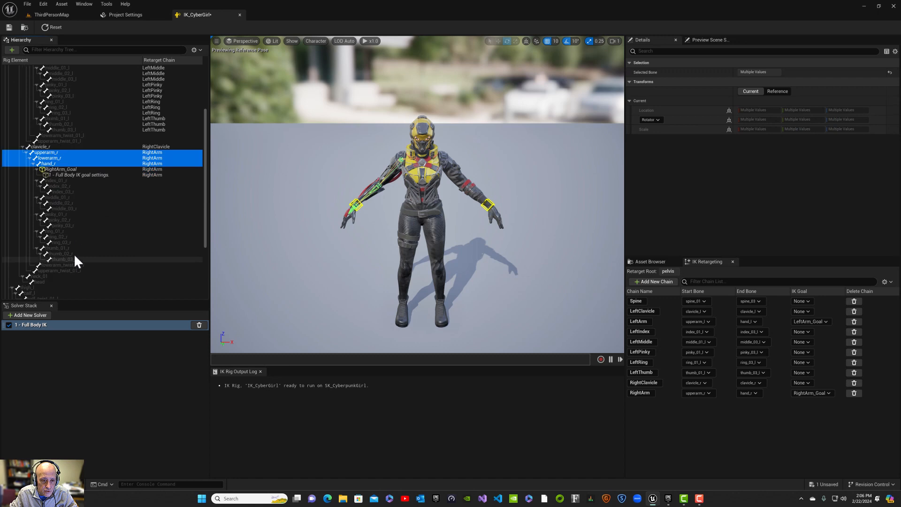
{"action": "left_click", "coordinate": [69, 180]}
{"action": "left_click", "coordinate": [68, 190], "text": "shift"}
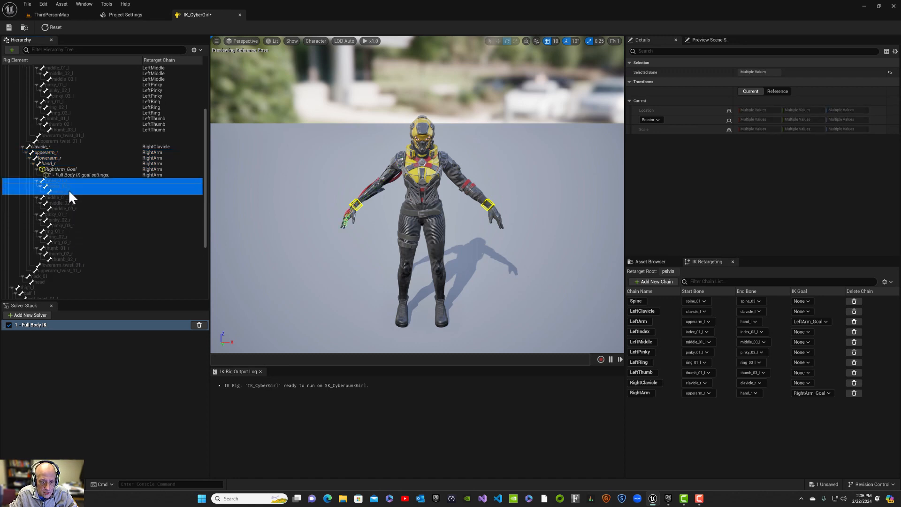
{"action": "right_click", "coordinate": [68, 189]}
{"action": "left_click", "coordinate": [96, 312]}
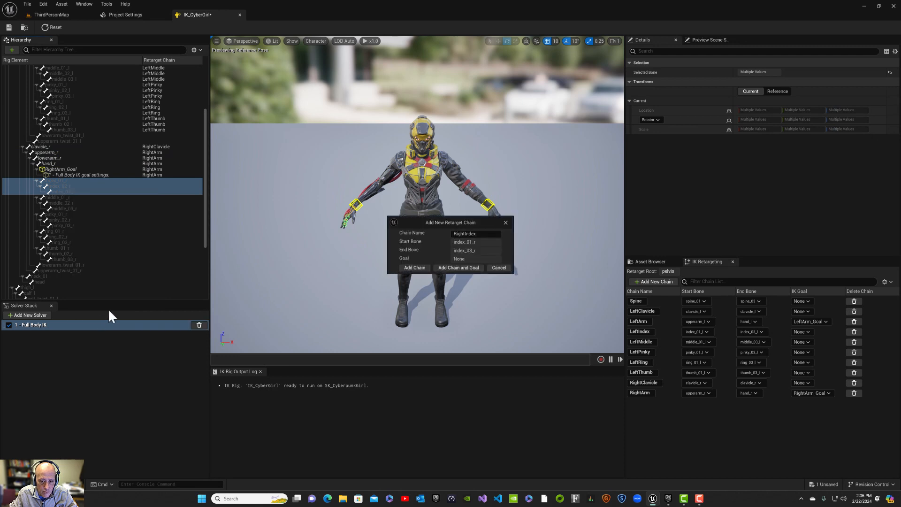
{"action": "left_click", "coordinate": [416, 267]}
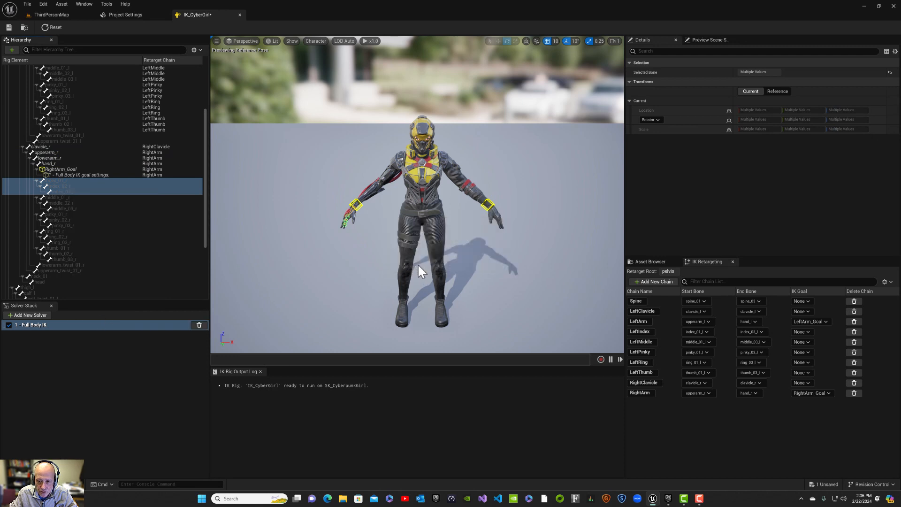
Step: Create a RightMiddle retarget chain from middle_01_r to middle_03_r without a goal
{"action": "left_click", "coordinate": [68, 195]}
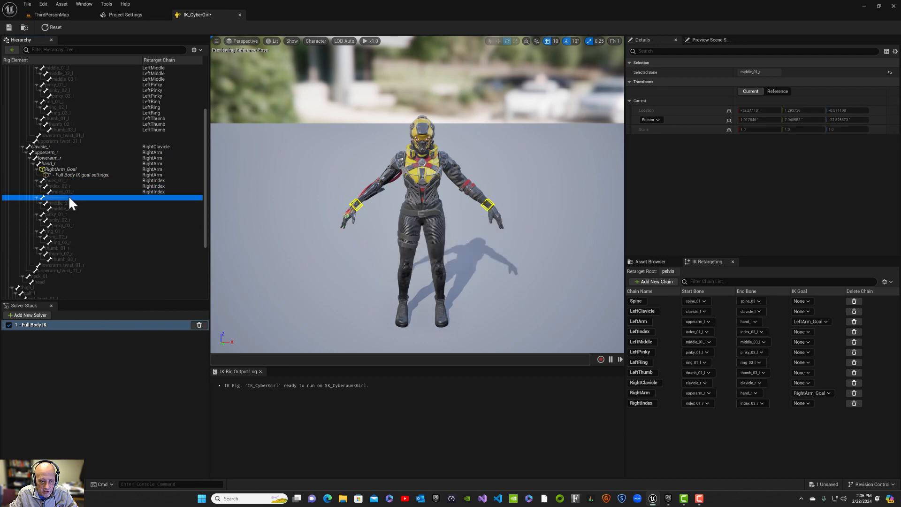
{"action": "left_click", "coordinate": [69, 207], "text": "shift"}
{"action": "right_click", "coordinate": [70, 207]}
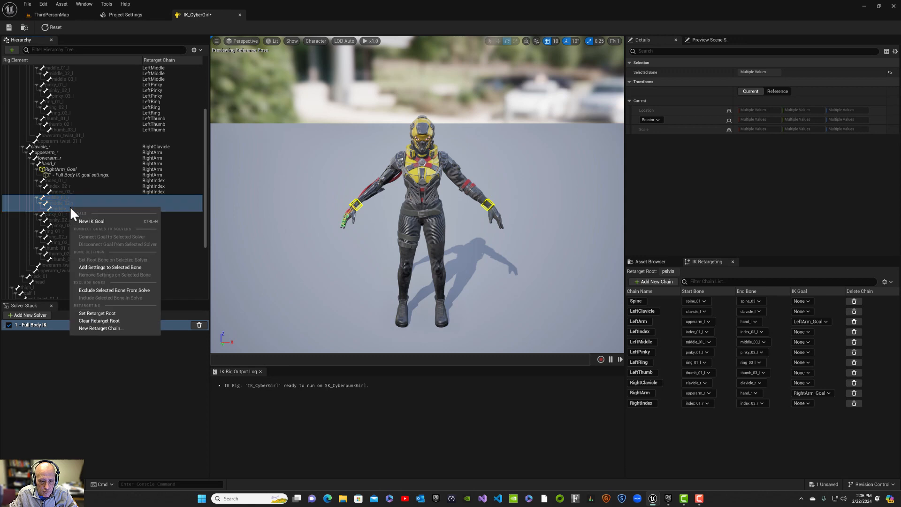
{"action": "left_click", "coordinate": [97, 328]}
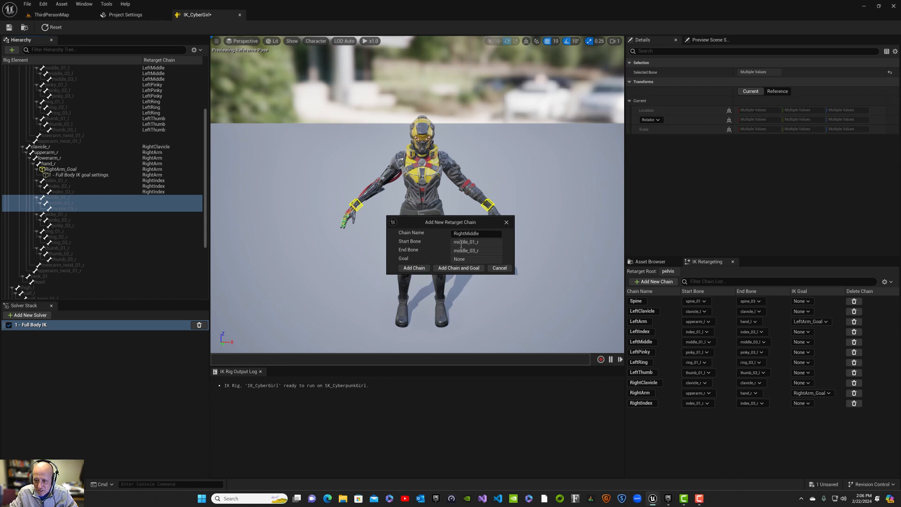
{"action": "left_click", "coordinate": [421, 266]}
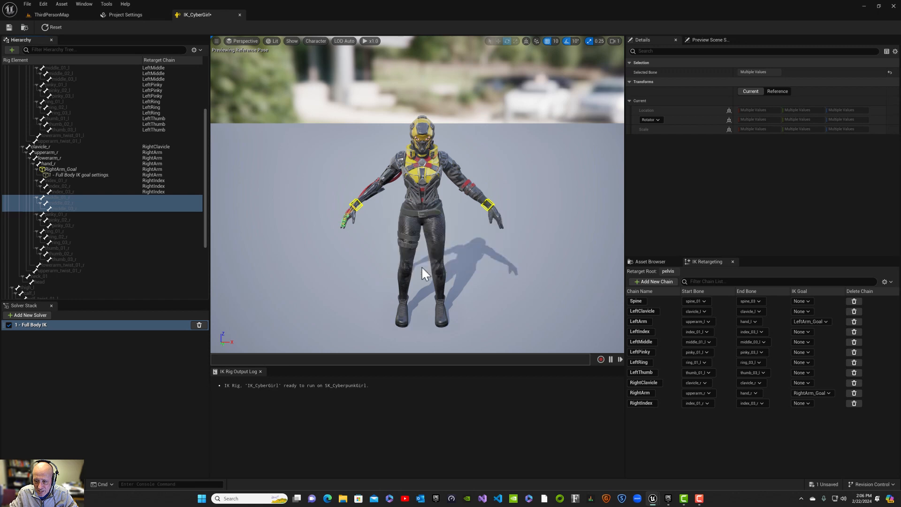
Step: Create a RightPinky retarget chain from pinky_01_r to pinky_03_r without a goal
{"action": "left_click", "coordinate": [71, 213]}
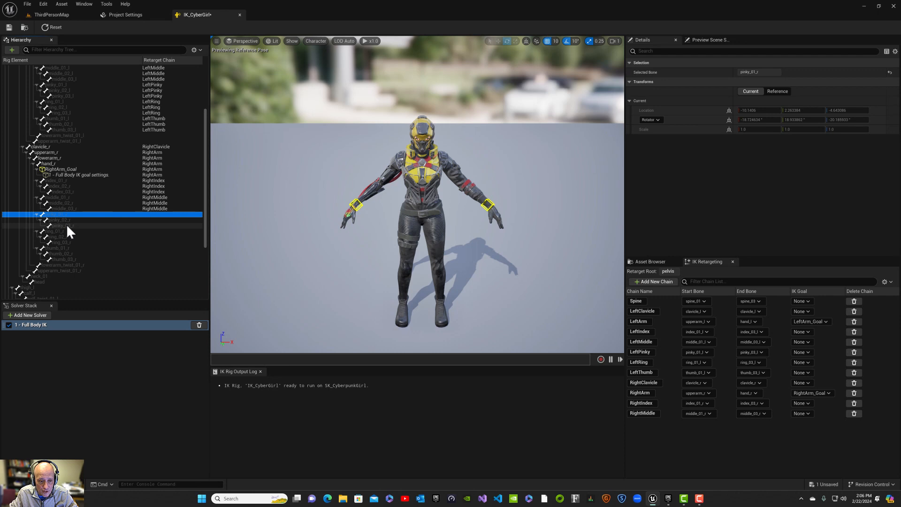
{"action": "left_click", "coordinate": [66, 224], "text": "shift"}
{"action": "right_click", "coordinate": [66, 224]}
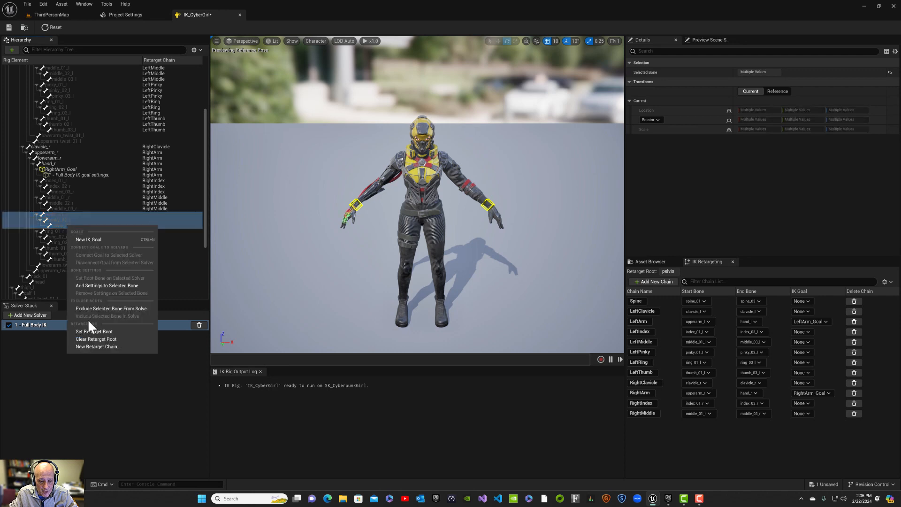
{"action": "left_click", "coordinate": [85, 347]}
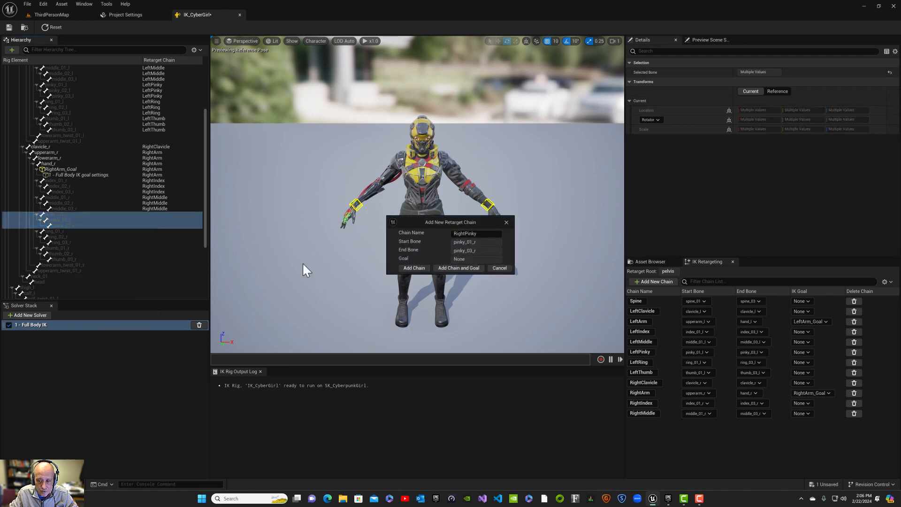
{"action": "left_click", "coordinate": [414, 266]}
Step: Create a RightRing retarget chain from ring_01_r to ring_03_r without a goal
{"action": "left_click", "coordinate": [56, 229]}
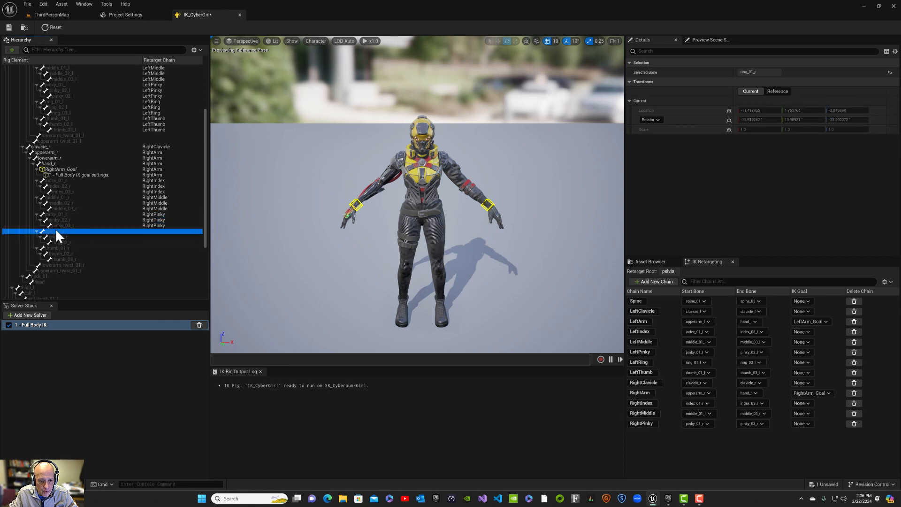
{"action": "left_click", "coordinate": [55, 241], "text": "shift"}
{"action": "right_click", "coordinate": [55, 241]}
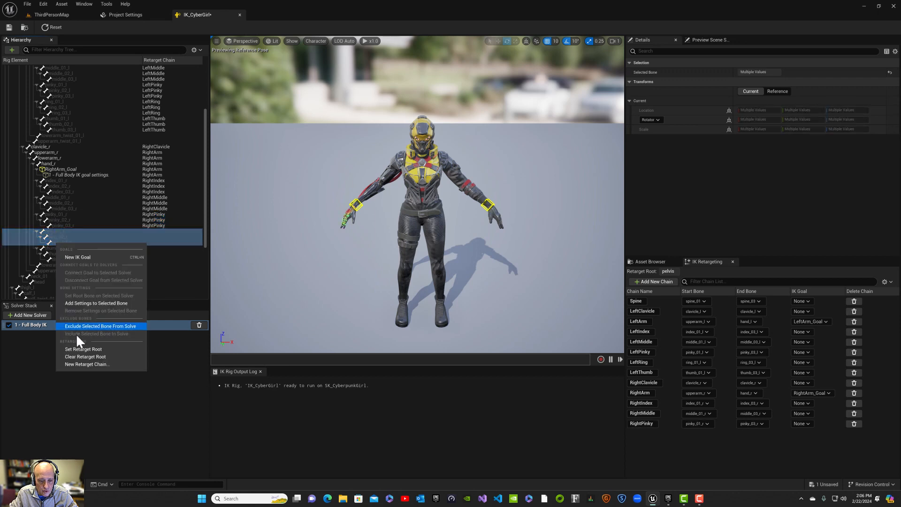
{"action": "left_click", "coordinate": [77, 363]}
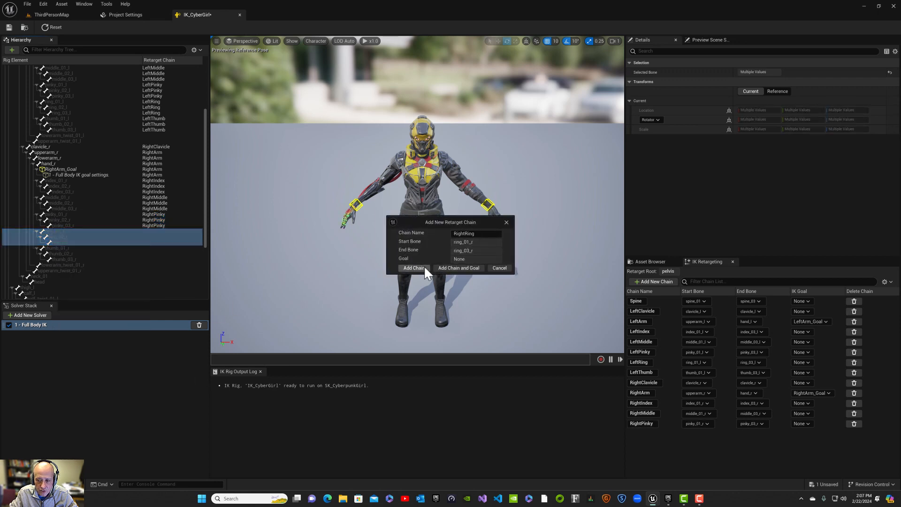
{"action": "left_click", "coordinate": [421, 267]}
Step: Create a RightThumb retarget chain from thumb_01_r to thumb_03_r without a goal
{"action": "left_click", "coordinate": [69, 246]}
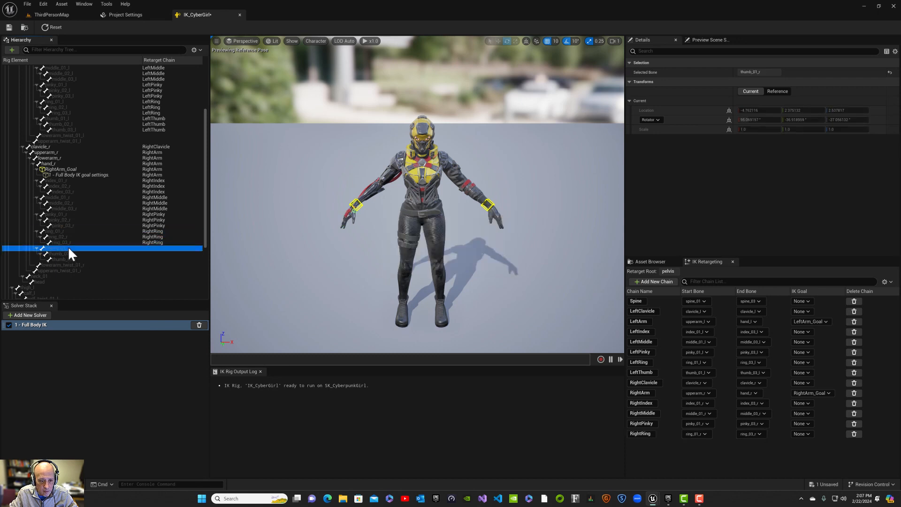
{"action": "left_click", "coordinate": [68, 258], "text": "shift"}
{"action": "right_click", "coordinate": [69, 258]}
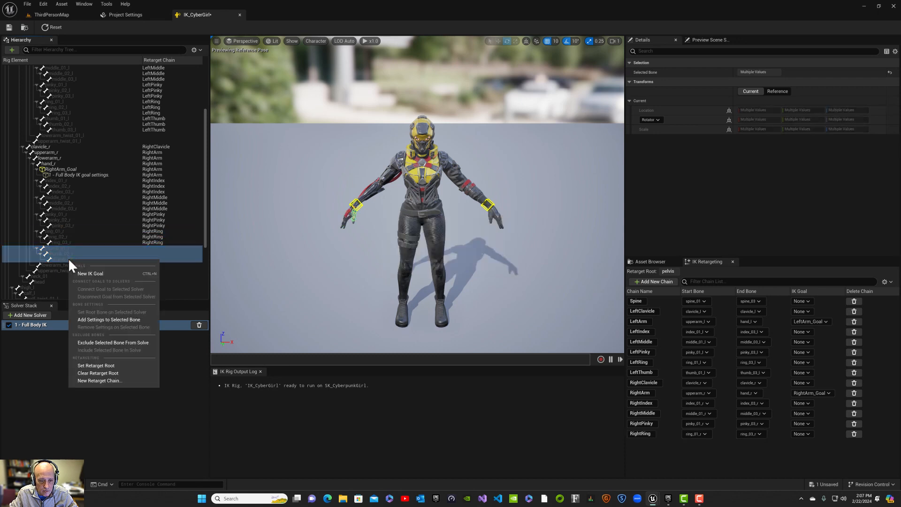
{"action": "left_click", "coordinate": [89, 381]}
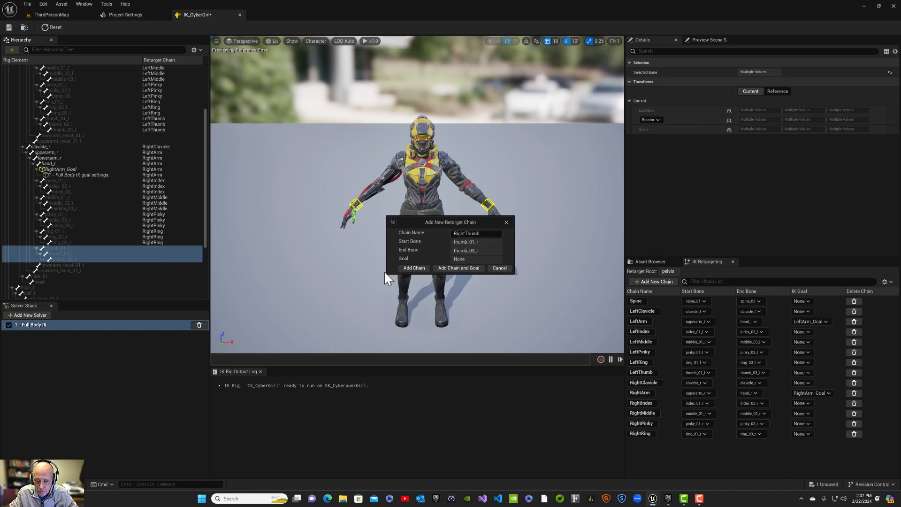
{"action": "left_click", "coordinate": [415, 267]}
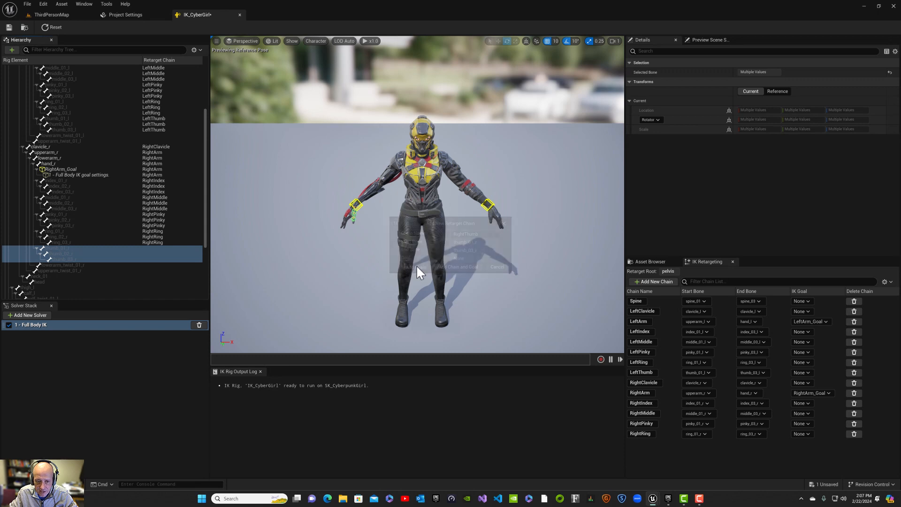
Step: Create a Head retarget chain from neck_01 to head without a goal
{"action": "scroll", "coordinate": [120, 268], "scroll_direction": "down", "scroll_amount": 1}
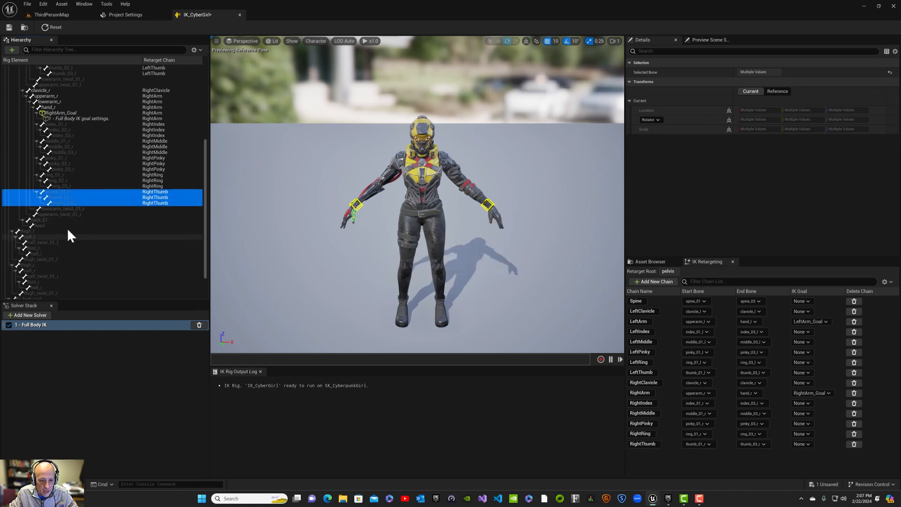
{"action": "left_click", "coordinate": [42, 220]}
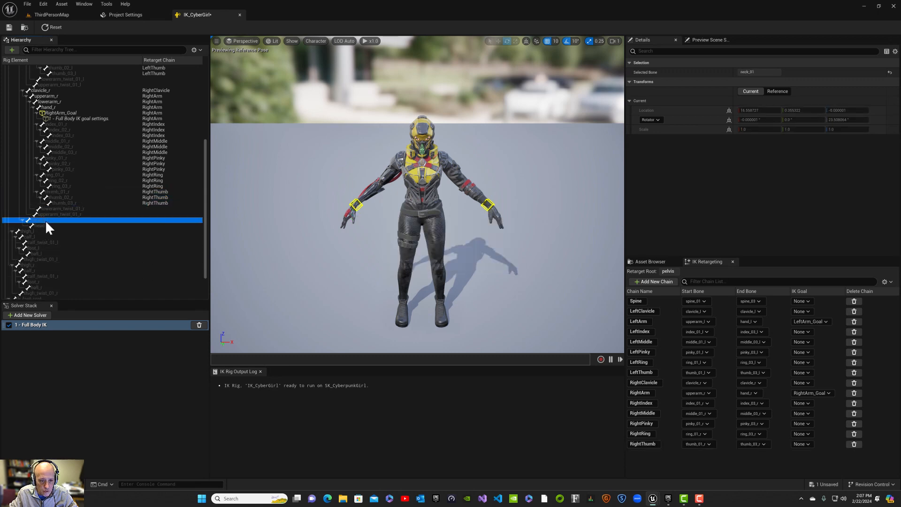
{"action": "left_click", "coordinate": [47, 223], "text": "shift"}
{"action": "right_click", "coordinate": [47, 224]}
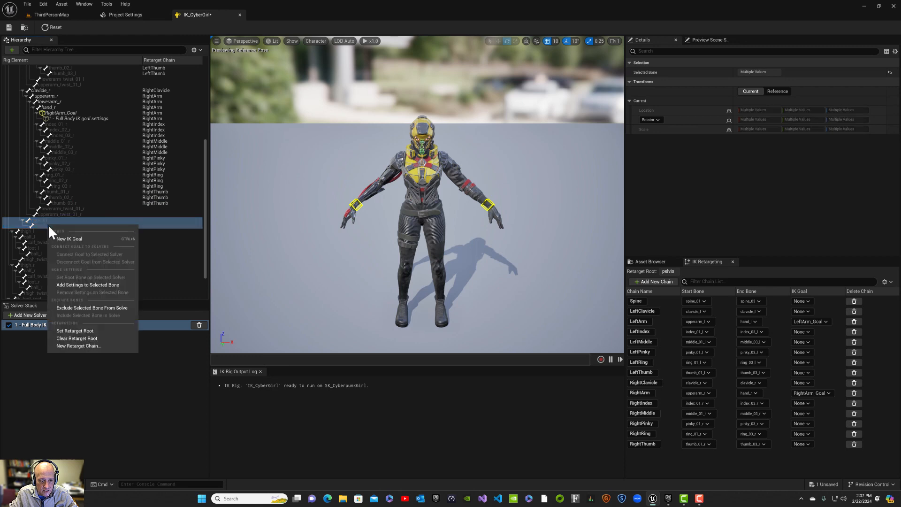
{"action": "left_click", "coordinate": [88, 347]}
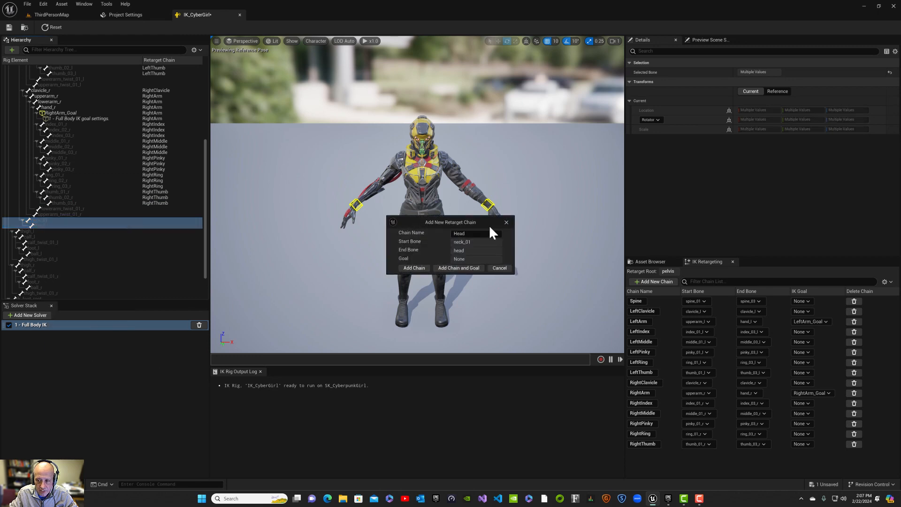
{"action": "left_click", "coordinate": [403, 267]}
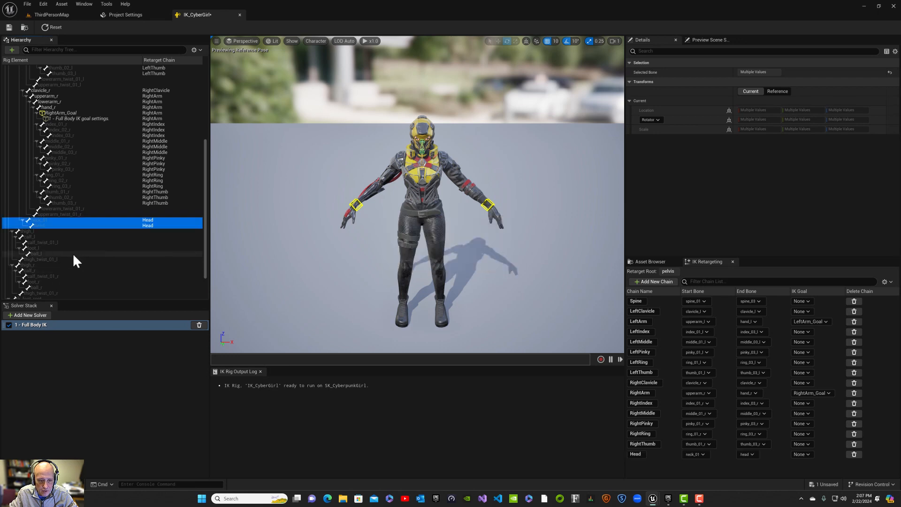
Step: Create a LeftLeg retarget chain from thigh_l to ball_l, excluding the twist bones, and add an IK goal
{"action": "scroll", "coordinate": [44, 232], "scroll_direction": "down", "scroll_amount": 2}
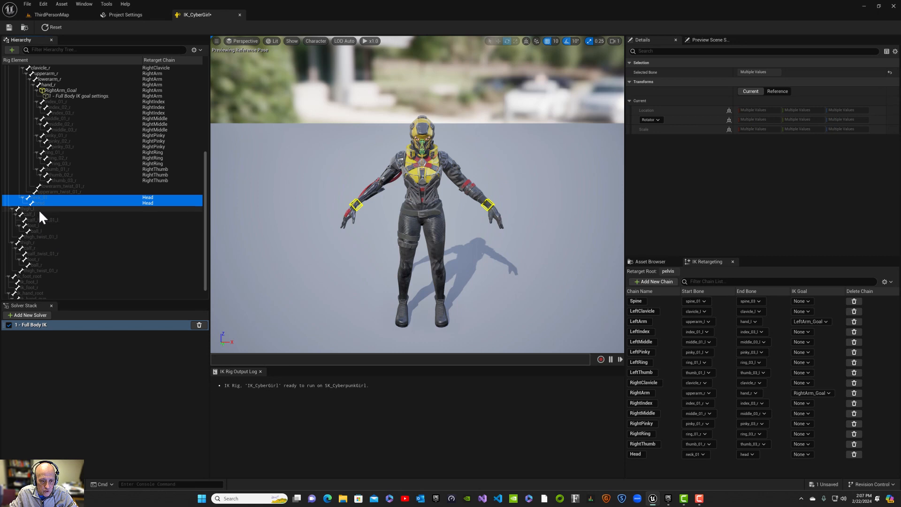
{"action": "left_click", "coordinate": [38, 208]}
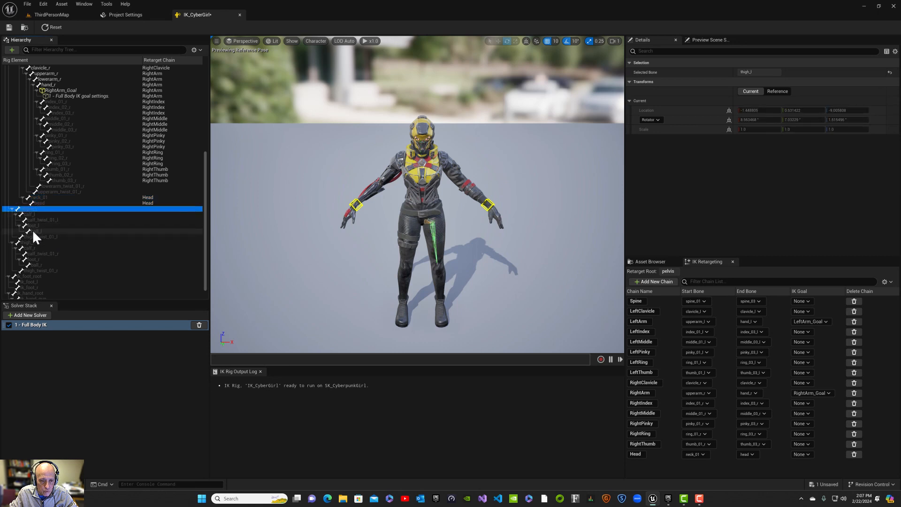
{"action": "left_click", "coordinate": [32, 230]}
{"action": "left_click", "coordinate": [39, 219]}
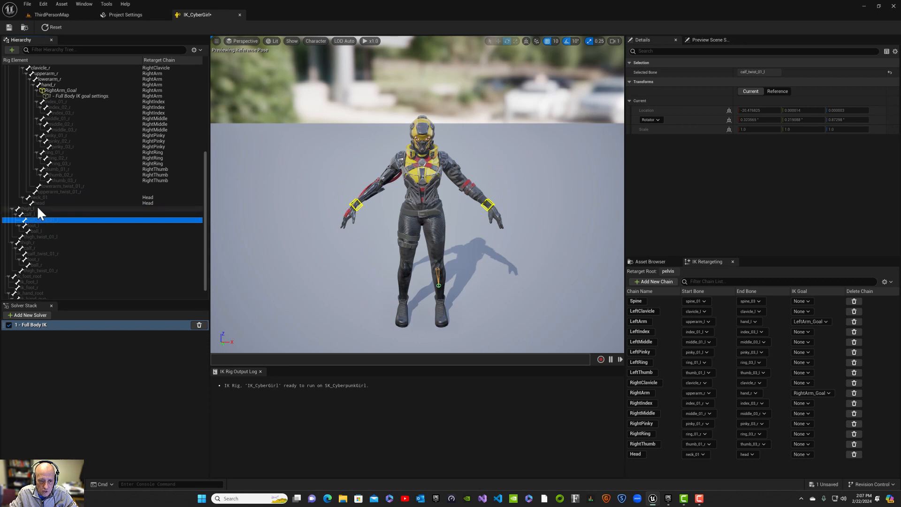
{"action": "left_click", "coordinate": [37, 208]}
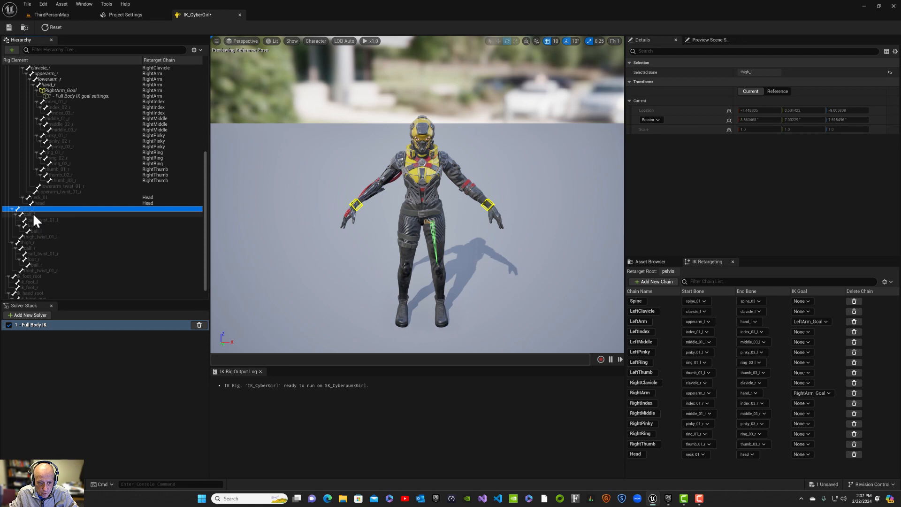
{"action": "left_click", "coordinate": [33, 214], "text": "ctrl"}
{"action": "left_click", "coordinate": [35, 226], "text": "ctrl"}
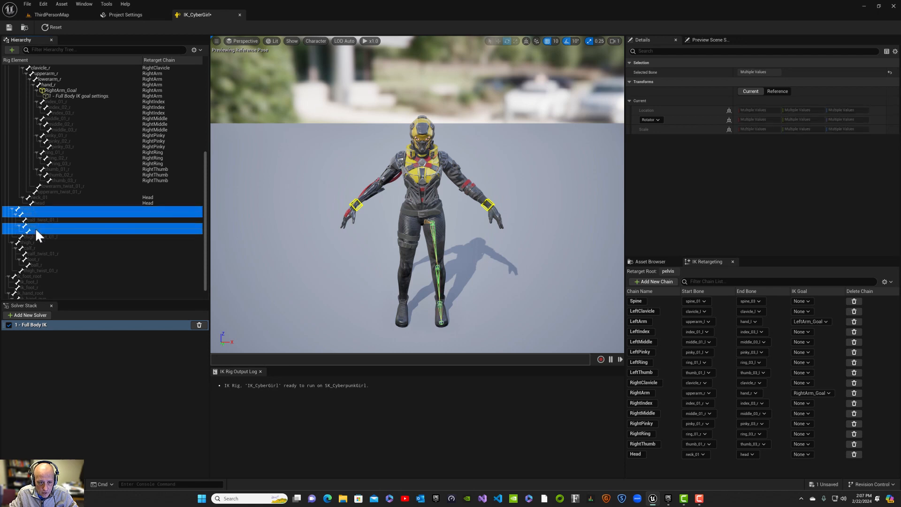
{"action": "right_click", "coordinate": [35, 227]}
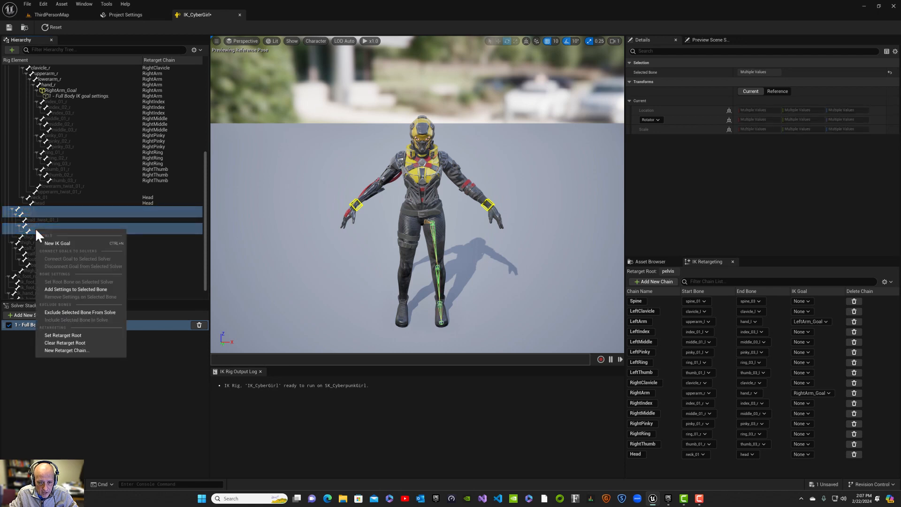
{"action": "left_click", "coordinate": [67, 350]}
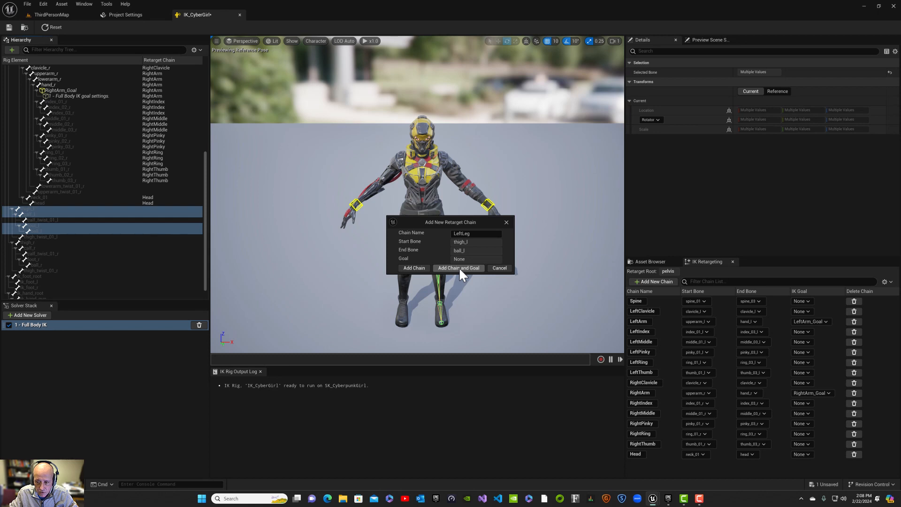
{"action": "left_click", "coordinate": [460, 269]}
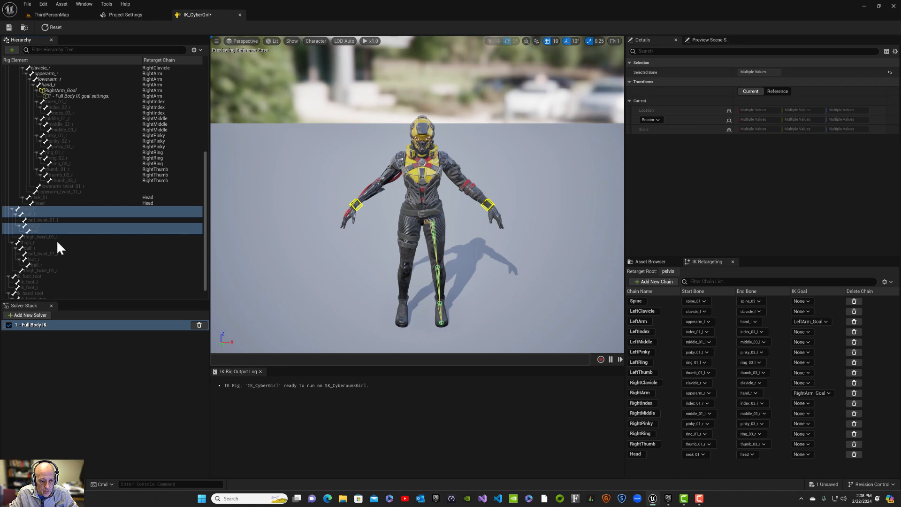
Step: Create a RightLeg retarget chain from thigh_r to ball_r, excluding the twist bones, and add an IK goal
{"action": "left_click", "coordinate": [33, 230]}
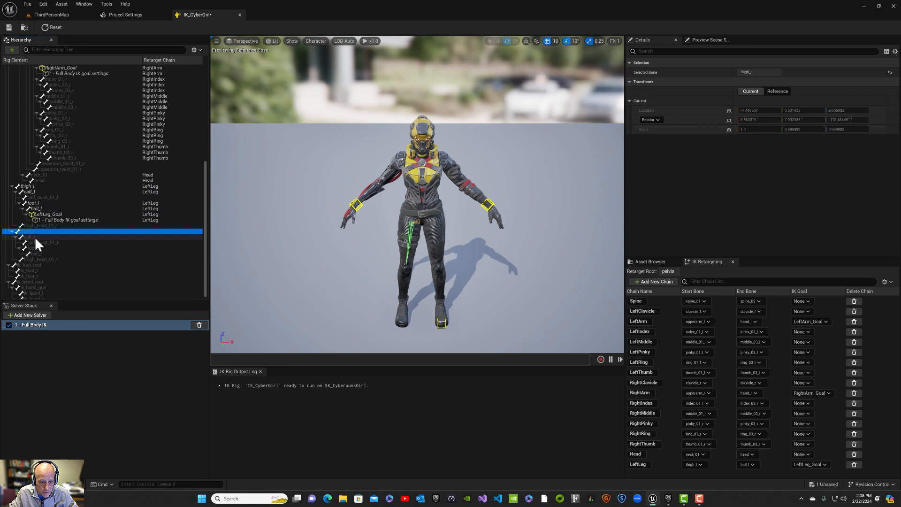
{"action": "left_click", "coordinate": [34, 236], "text": "shift"}
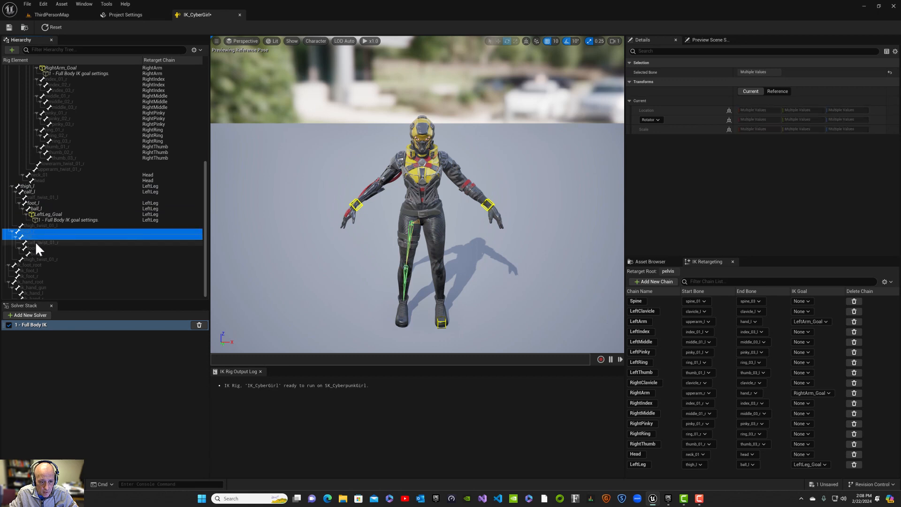
{"action": "left_click", "coordinate": [40, 248], "text": "ctrl"}
{"action": "left_click", "coordinate": [40, 252], "text": "ctrl"}
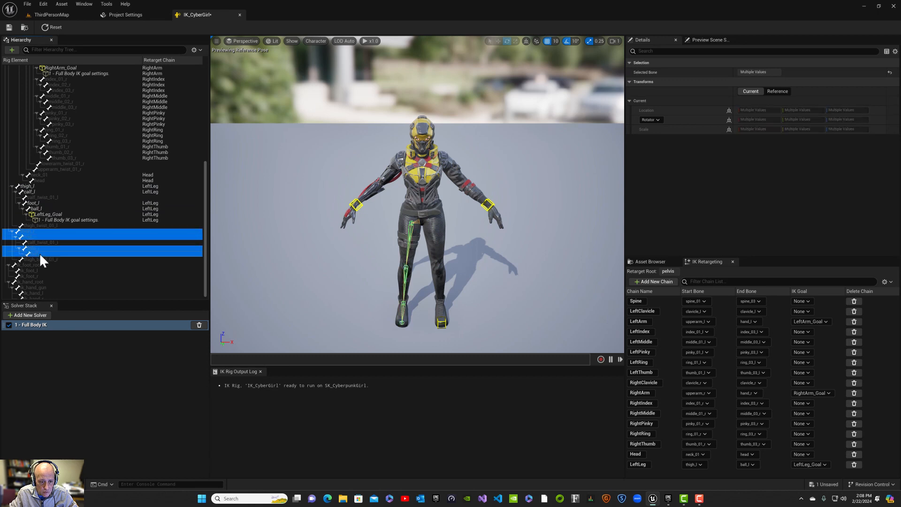
{"action": "right_click", "coordinate": [40, 257]}
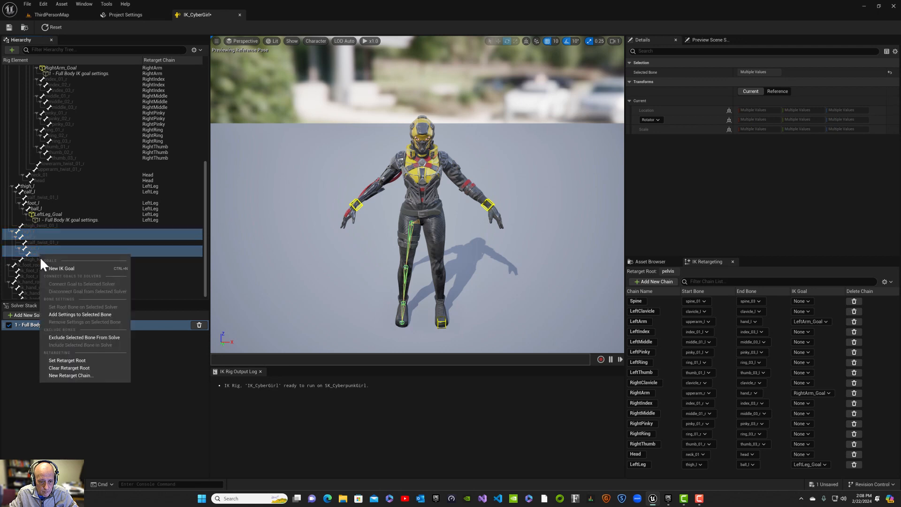
{"action": "left_click", "coordinate": [83, 376]}
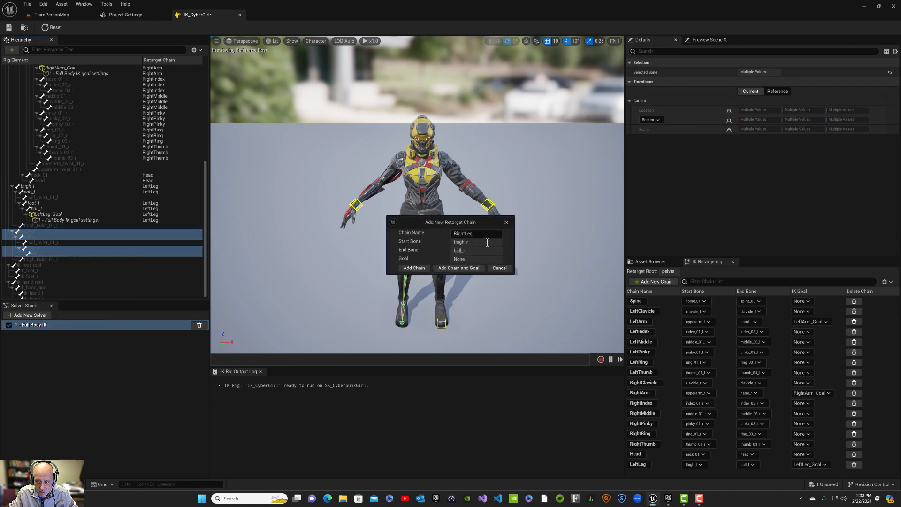
{"action": "left_click", "coordinate": [468, 269]}
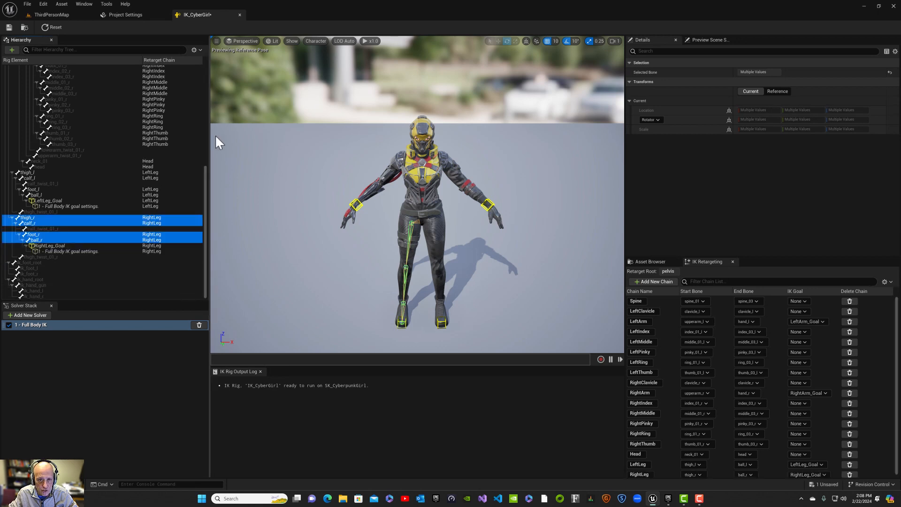
Step: Save the IK_CyberGirl rig, and close both its editor and the Project Settings
{"action": "left_click", "coordinate": [9, 28]}
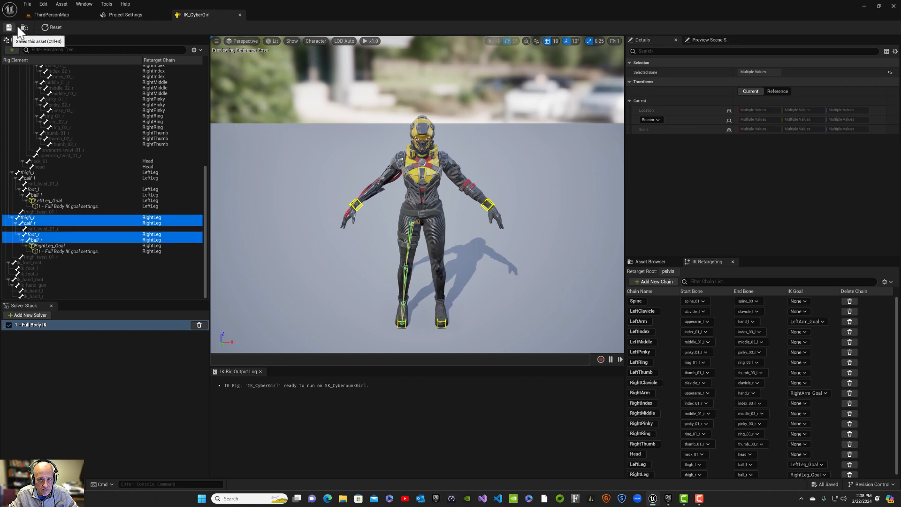
{"action": "left_click", "coordinate": [240, 14]}
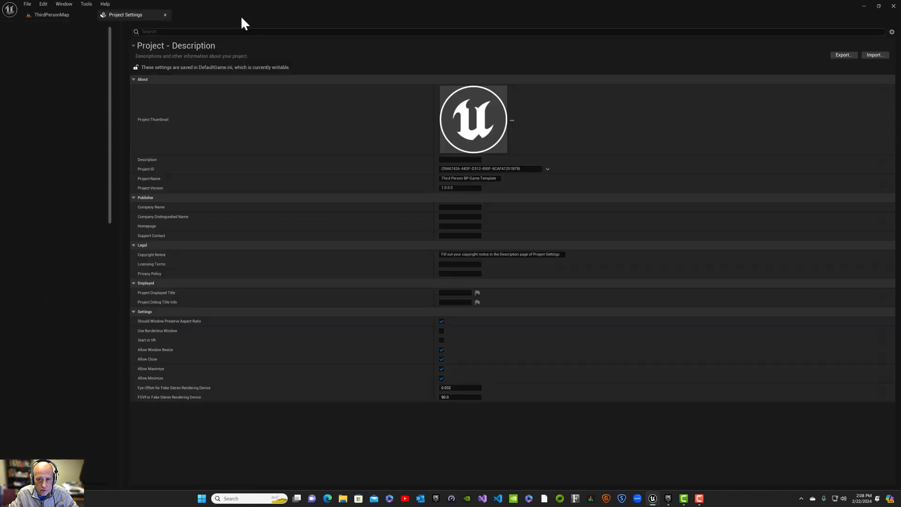
{"action": "left_click", "coordinate": [165, 14]}
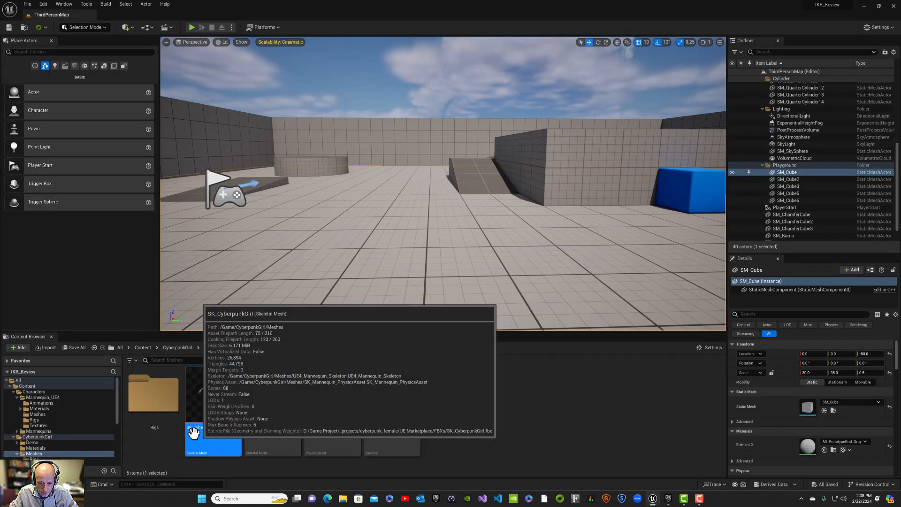
Step: Open the content folder GhostLady_S3/Meshes/Characters/Combines
{"action": "left_click", "coordinate": [143, 347]}
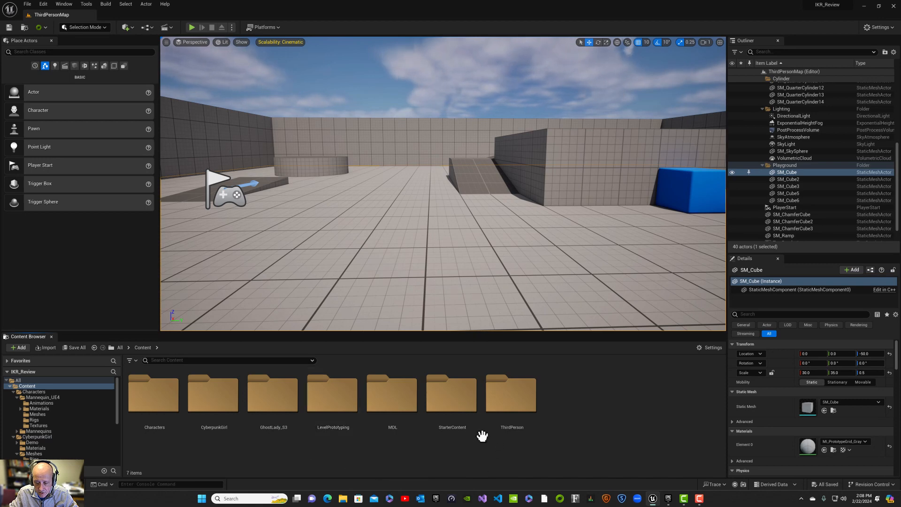
{"action": "double_click", "coordinate": [277, 392]}
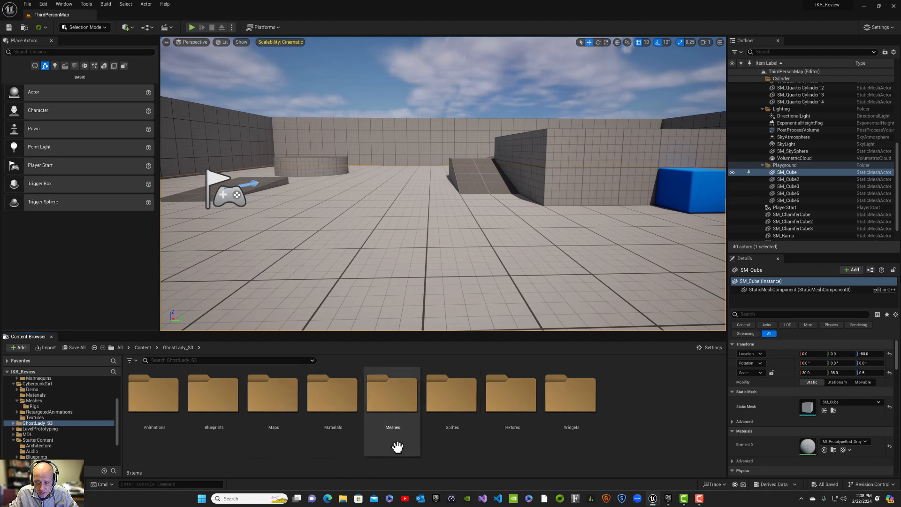
{"action": "double_click", "coordinate": [390, 406]}
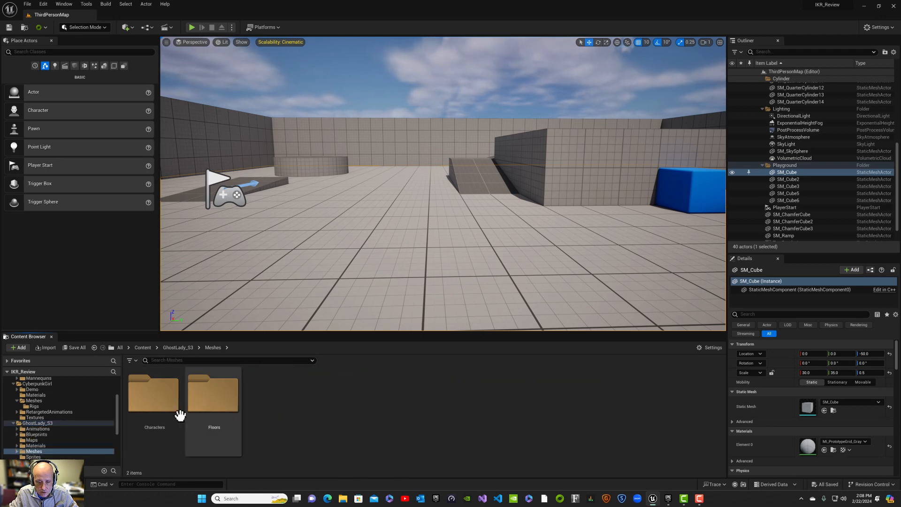
{"action": "double_click", "coordinate": [151, 399]}
{"action": "left_click", "coordinate": [154, 399]}
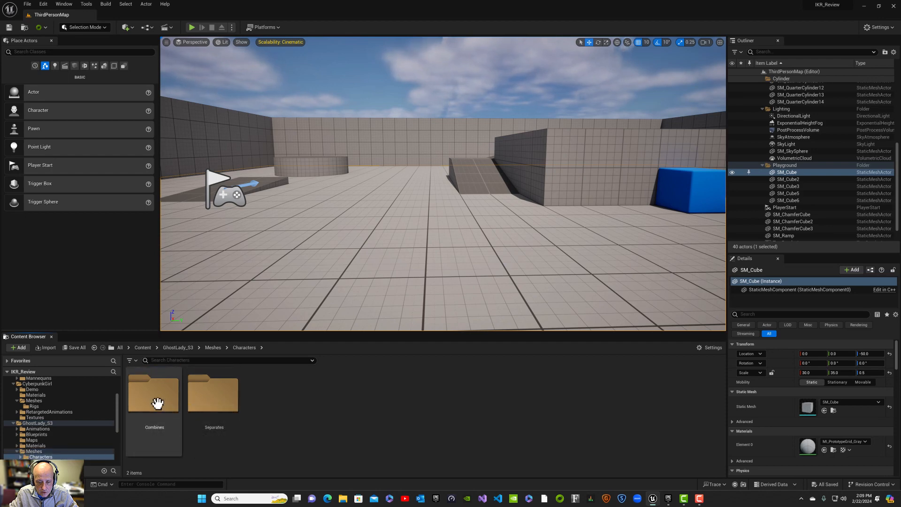
{"action": "double_click", "coordinate": [155, 399]}
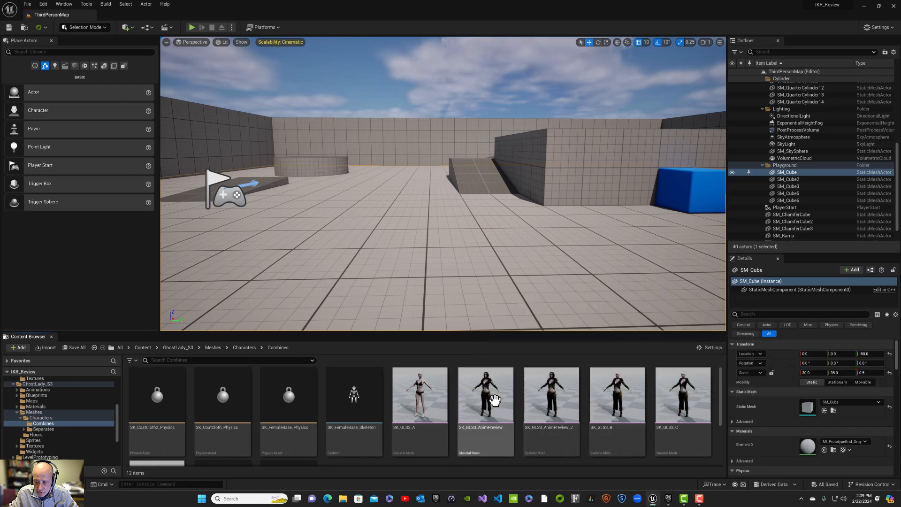
Step: Create a new folder named Rigs inside the Combines folder
{"action": "scroll", "coordinate": [488, 396], "scroll_direction": "down", "scroll_amount": 2}
{"action": "scroll", "coordinate": [497, 406], "scroll_direction": "up", "scroll_amount": 2}
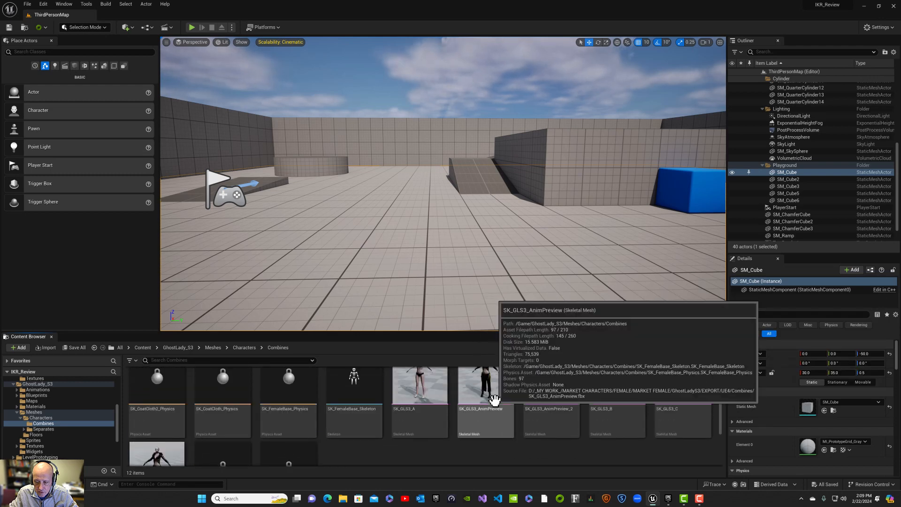
{"action": "scroll", "coordinate": [495, 404], "scroll_direction": "down", "scroll_amount": 2}
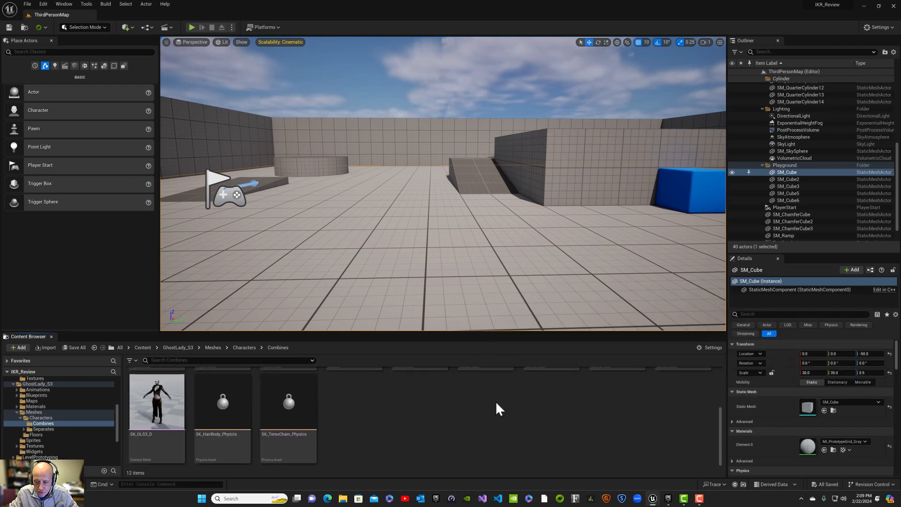
{"action": "right_click", "coordinate": [357, 443]}
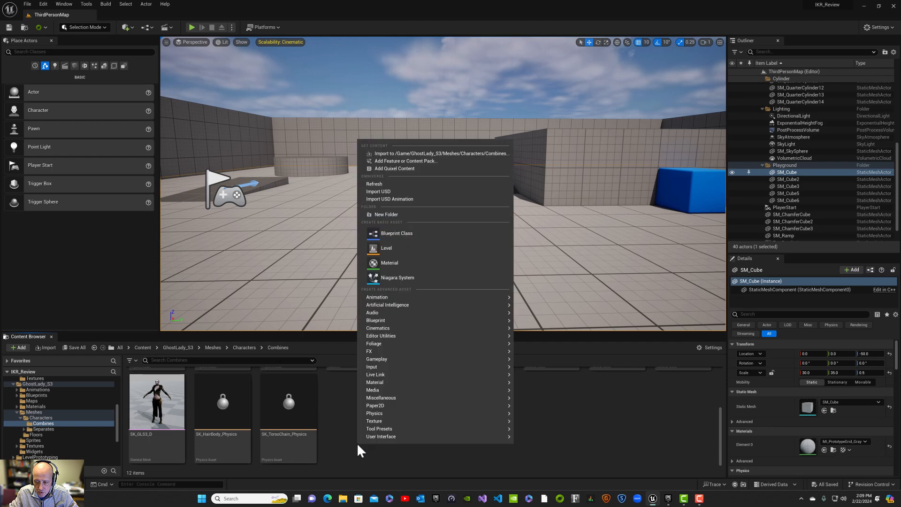
{"action": "left_click", "coordinate": [418, 212]}
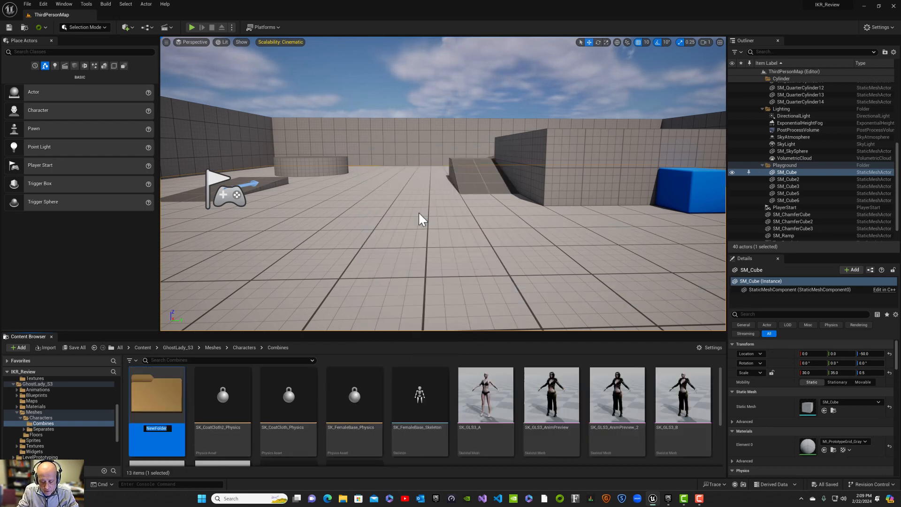
{"action": "type", "text": "Rigs"}
{"action": "key", "text": "Return"}
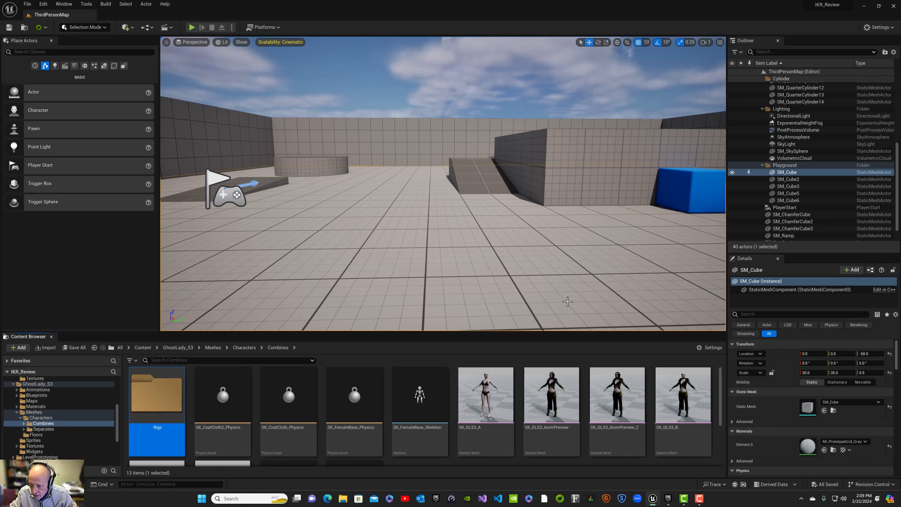
Step: Inspect the details of the Ghost Lady skeletal meshes in Combines and select SK_GLS3_AnimPreview
{"action": "mouse_move", "coordinate": [630, 431]}
{"action": "scroll", "coordinate": [628, 375], "scroll_direction": "down", "scroll_amount": 2}
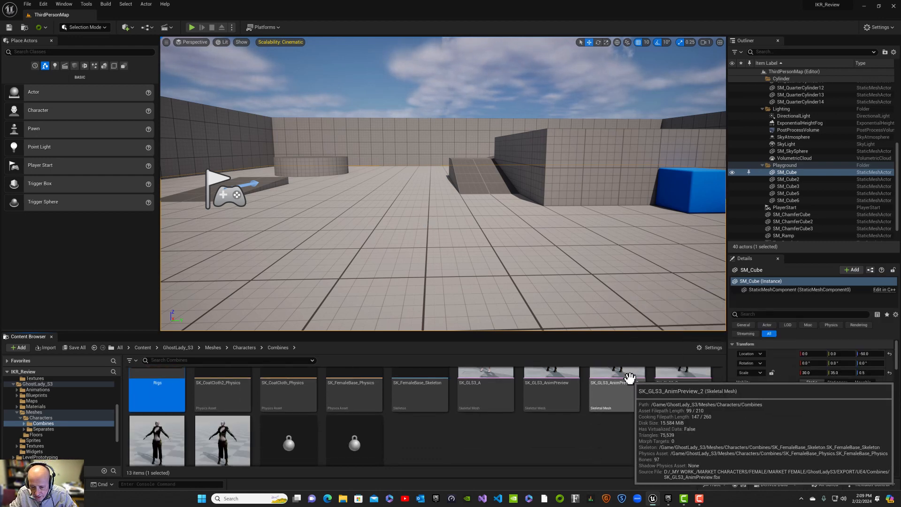
{"action": "scroll", "coordinate": [530, 402], "scroll_direction": "up", "scroll_amount": 2}
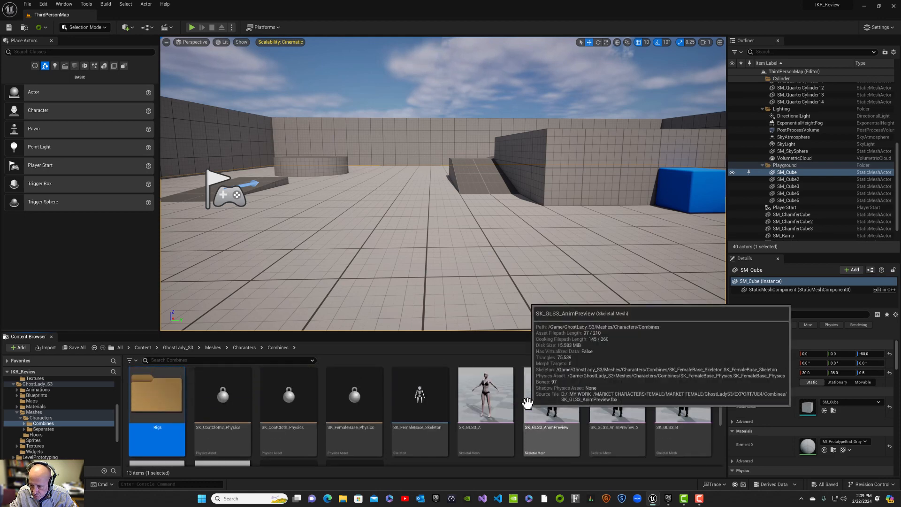
{"action": "mouse_move", "coordinate": [618, 392]}
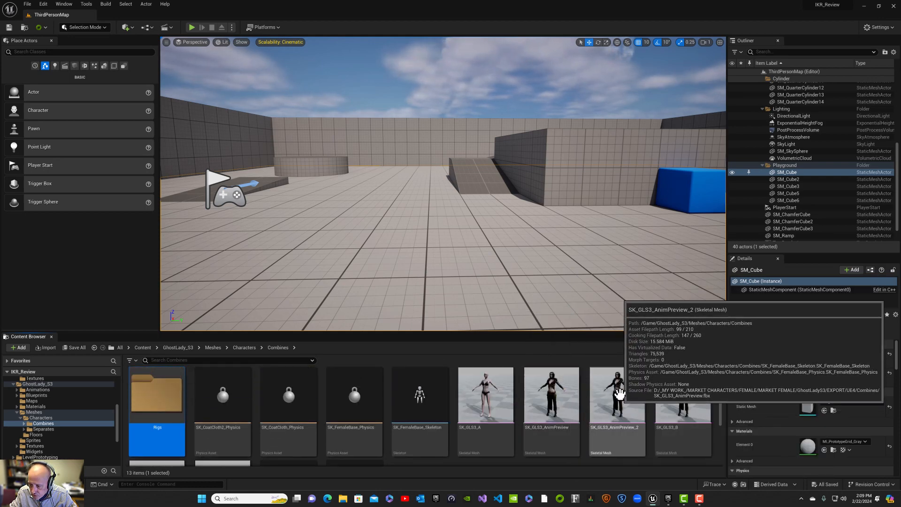
{"action": "left_click", "coordinate": [555, 431]}
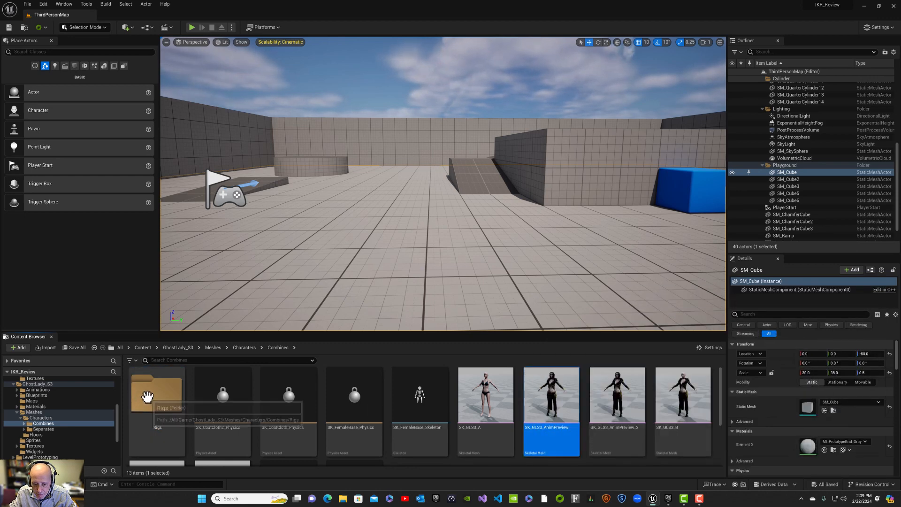
Step: Create a new IK Rig asset inside the Rigs folder of Combines
{"action": "double_click", "coordinate": [148, 395]}
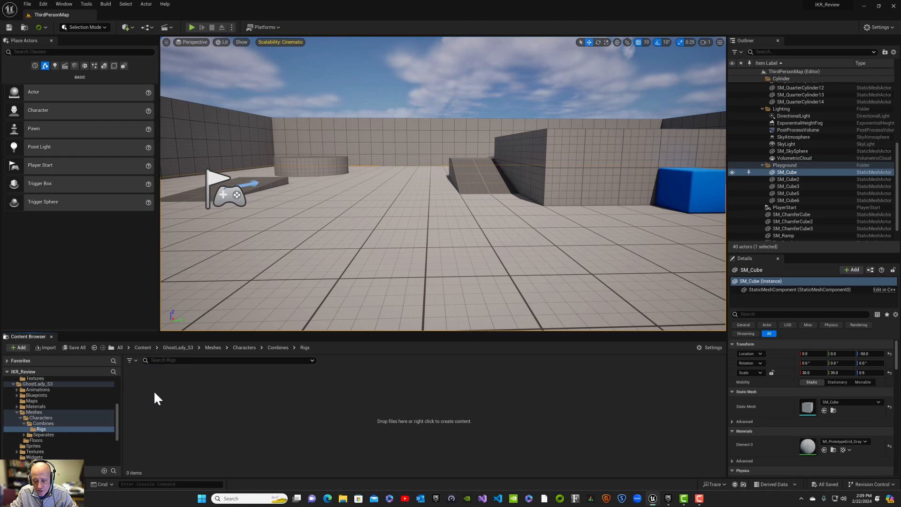
{"action": "left_click", "coordinate": [277, 348]}
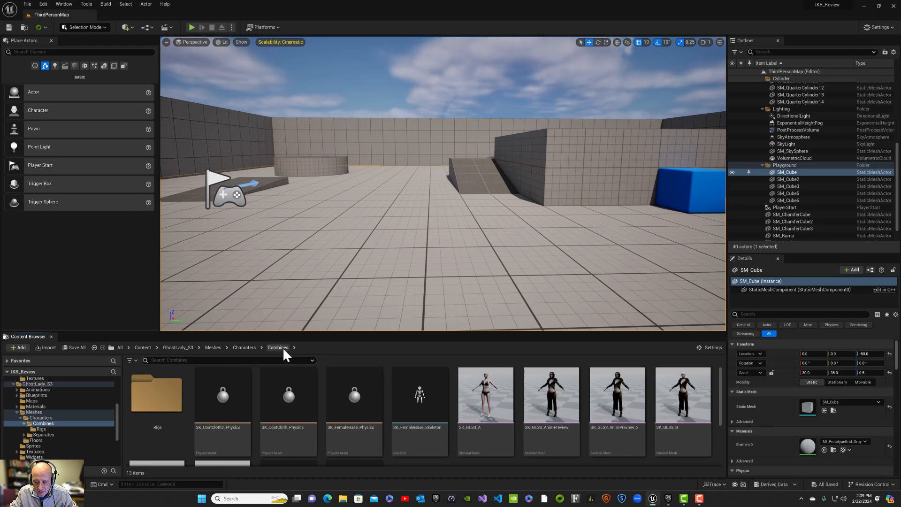
{"action": "double_click", "coordinate": [156, 398]}
{"action": "right_click", "coordinate": [134, 440]}
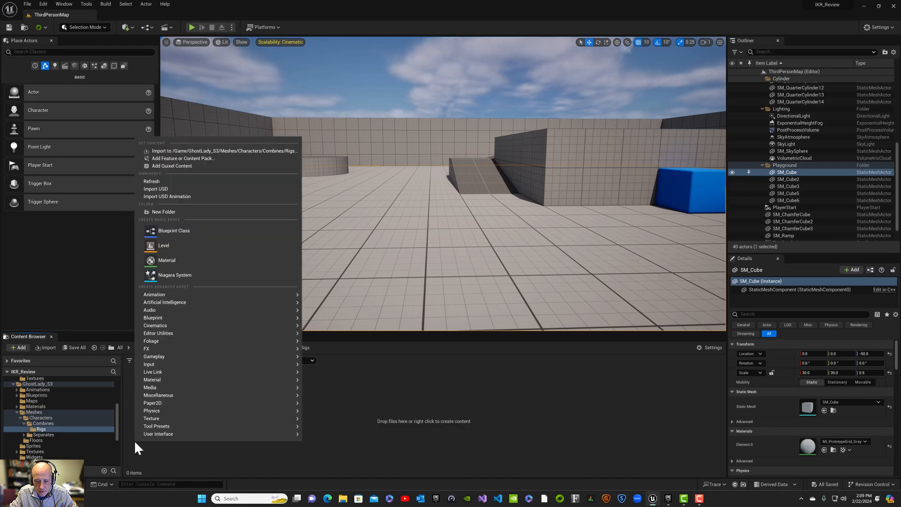
{"action": "mouse_move", "coordinate": [169, 306]}
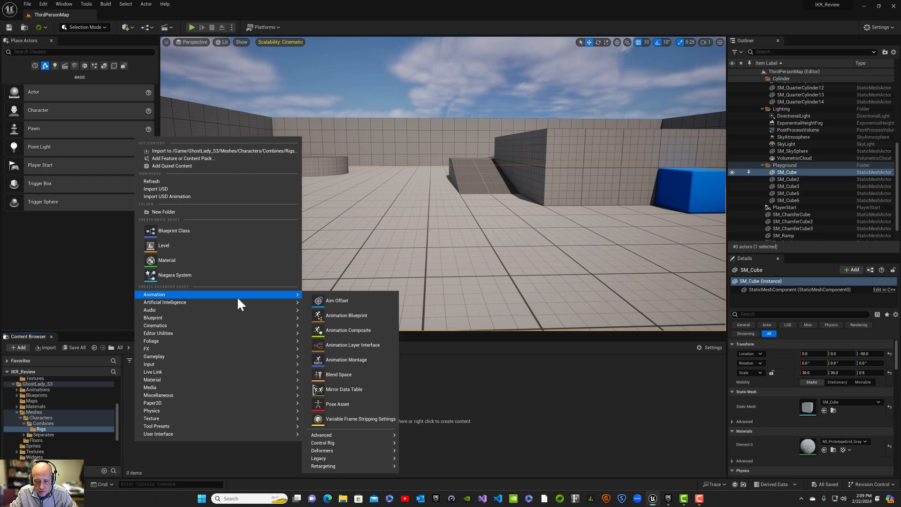
{"action": "mouse_move", "coordinate": [323, 464]}
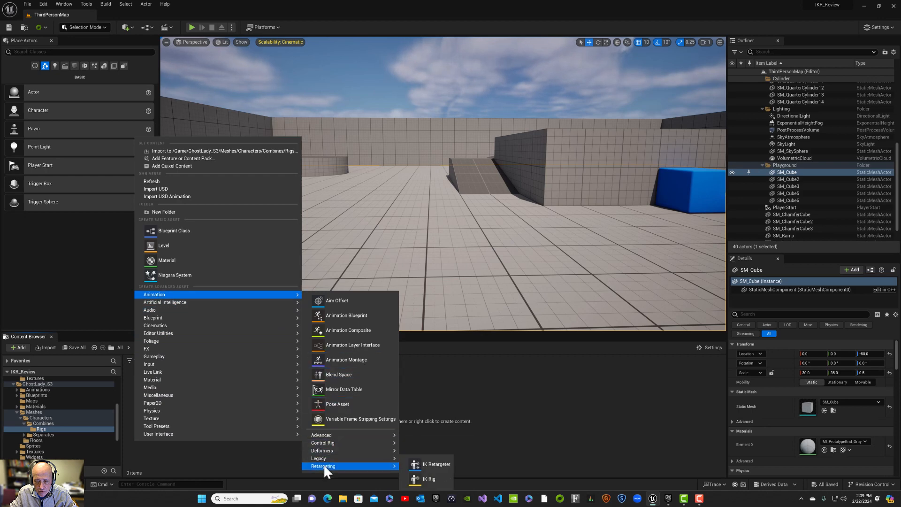
{"action": "left_click", "coordinate": [427, 477]}
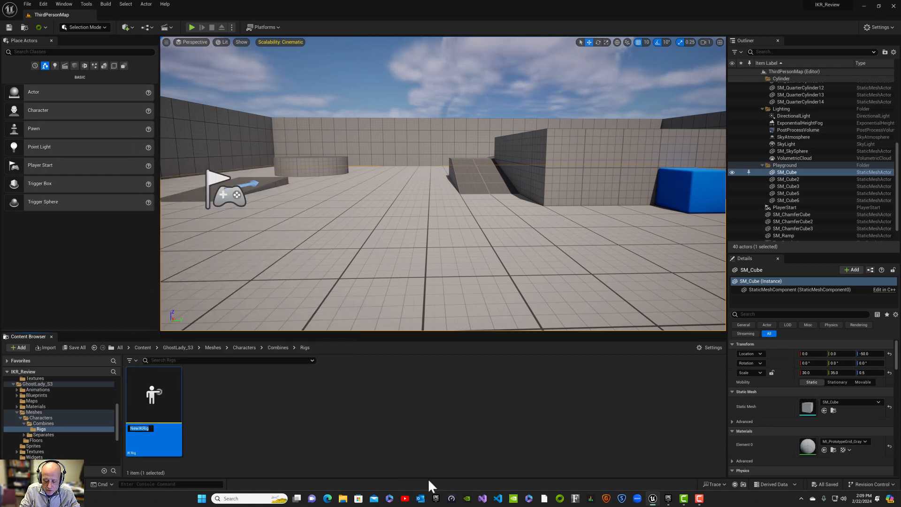
Step: Name the new IK Rig asset IK_GhostLady
{"action": "type", "text": "IK_"}
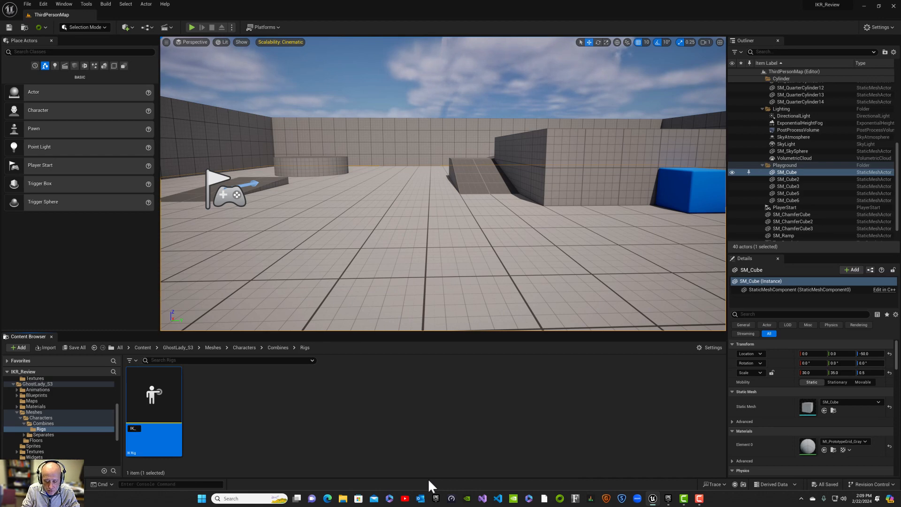
{"action": "type", "text": "Gos"}
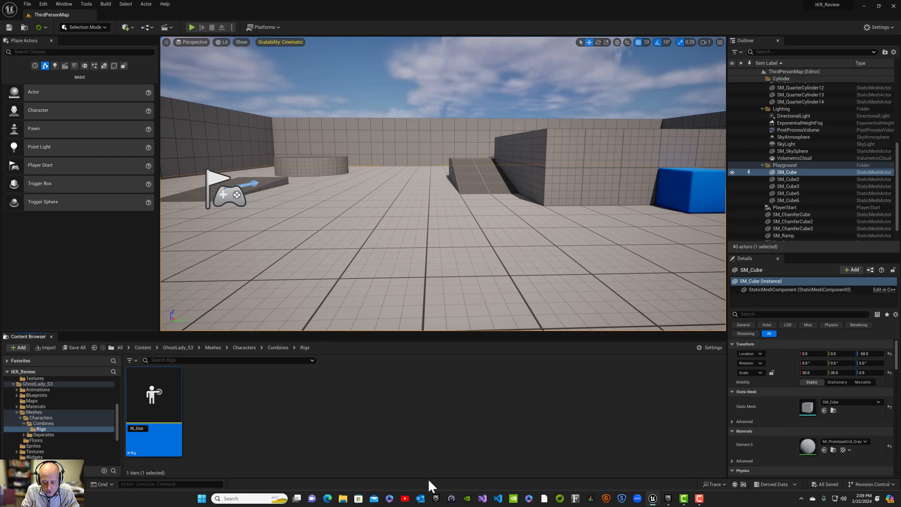
{"action": "type", "text": "tLady"}
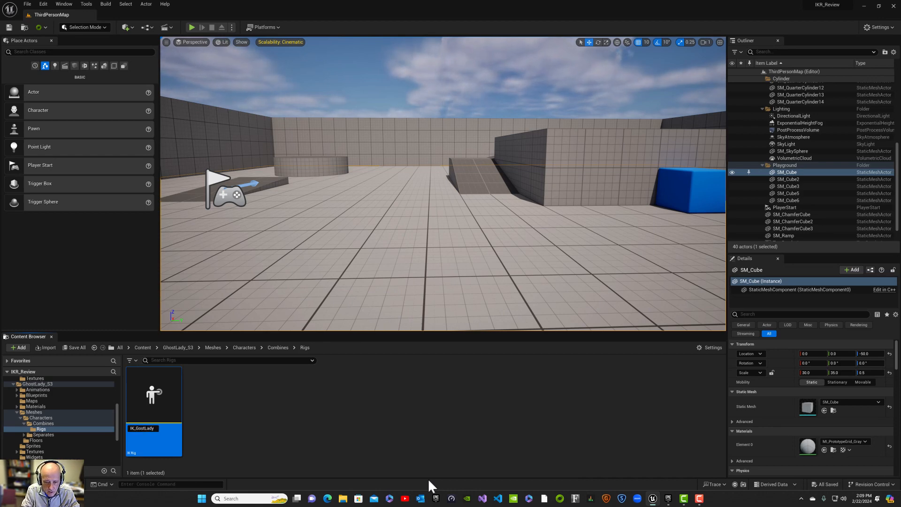
{"action": "key", "text": "BackSpace"}
{"action": "key", "text": "BackSpace"}
{"action": "key", "text": "BackSpace"}
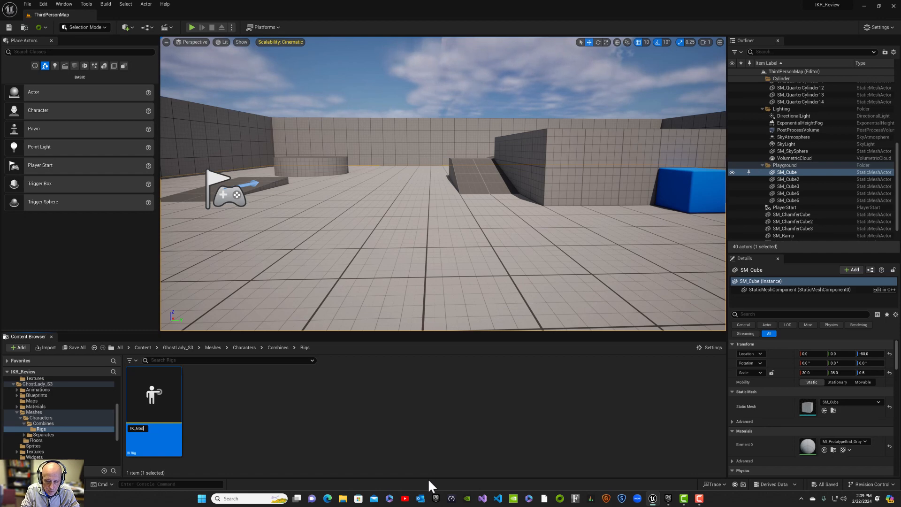
{"action": "type", "text": "hos"}
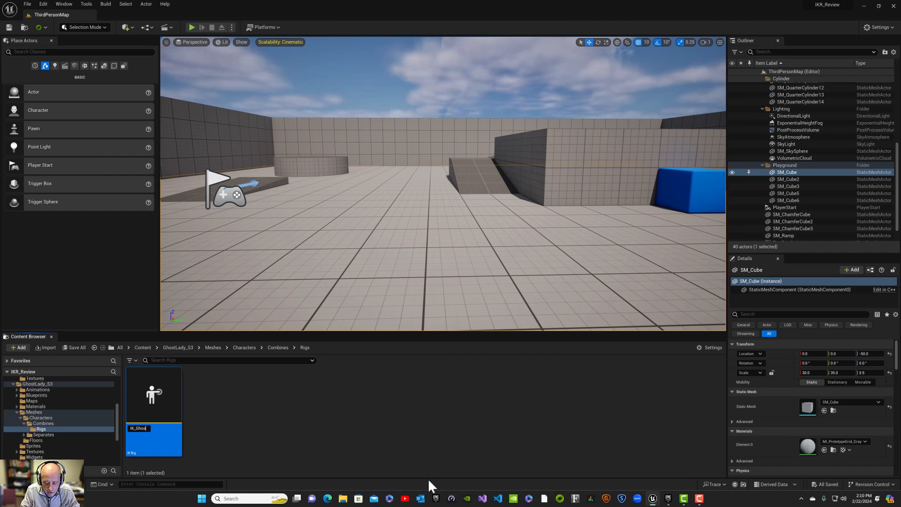
{"action": "type", "text": "tLad"}
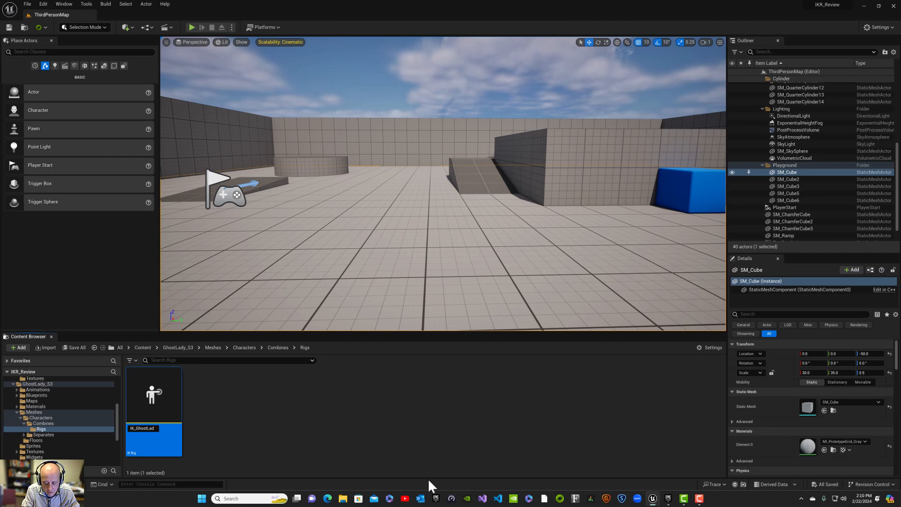
{"action": "type", "text": "y"}
{"action": "key", "text": "Return"}
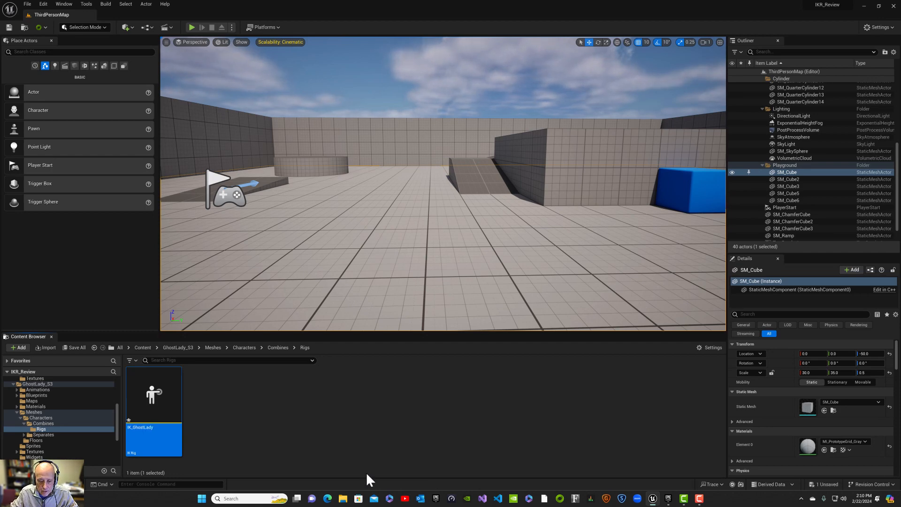
Step: Open IK_GhostLady docked beside the level editor and assign SK_GLS3_AnimPreview as its preview skeletal mesh
{"action": "double_click", "coordinate": [147, 430]}
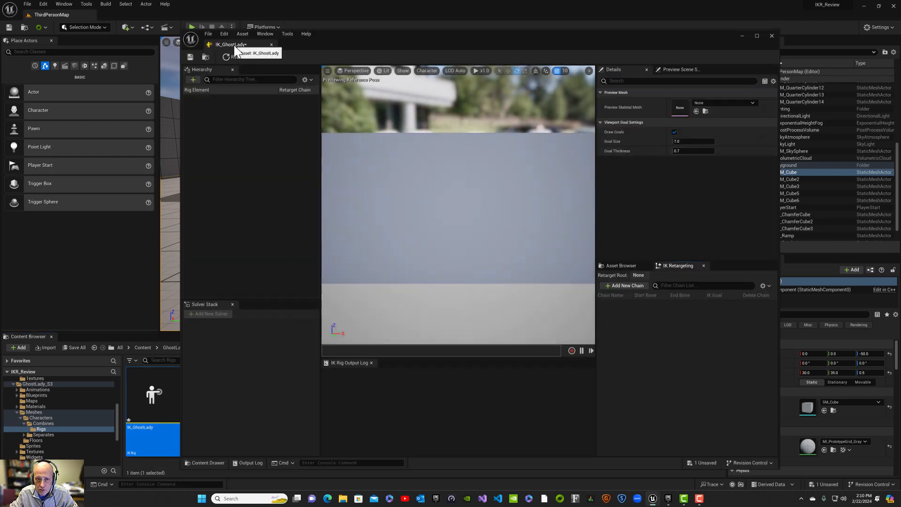
{"action": "left_click_drag", "start_coordinate": [235, 47], "coordinate": [240, 16]}
{"action": "left_click", "coordinate": [84, 17]}
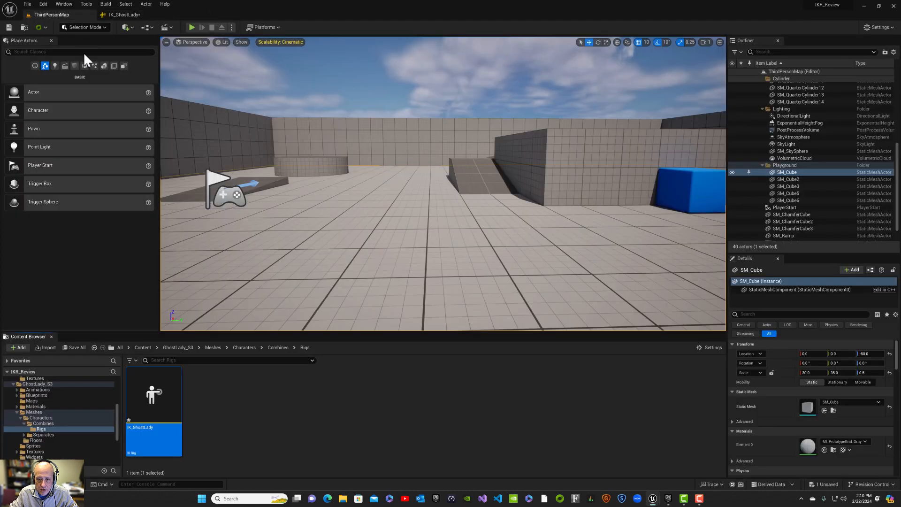
{"action": "left_click", "coordinate": [277, 348]}
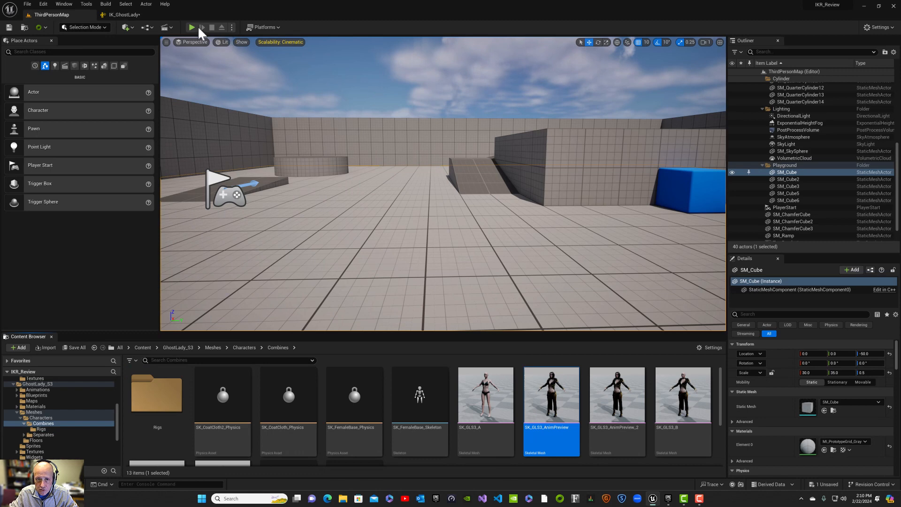
{"action": "left_click", "coordinate": [125, 17]}
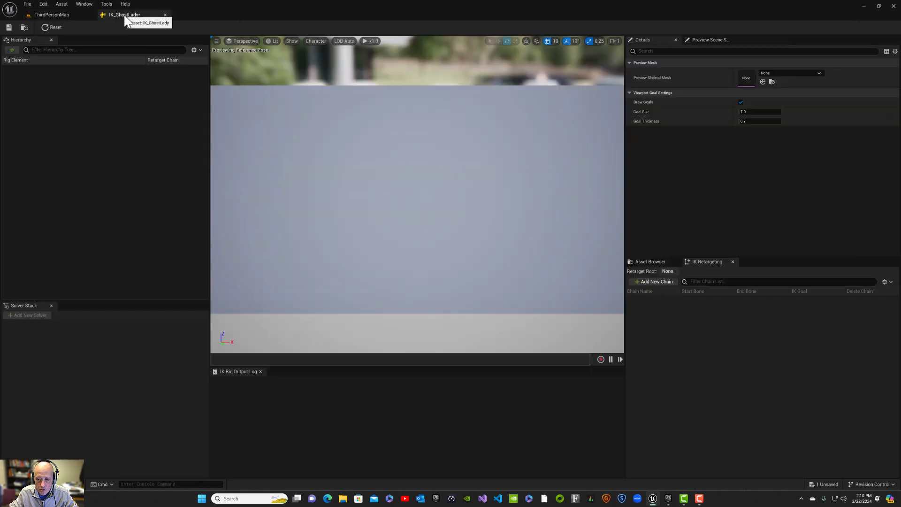
{"action": "left_click", "coordinate": [762, 82]}
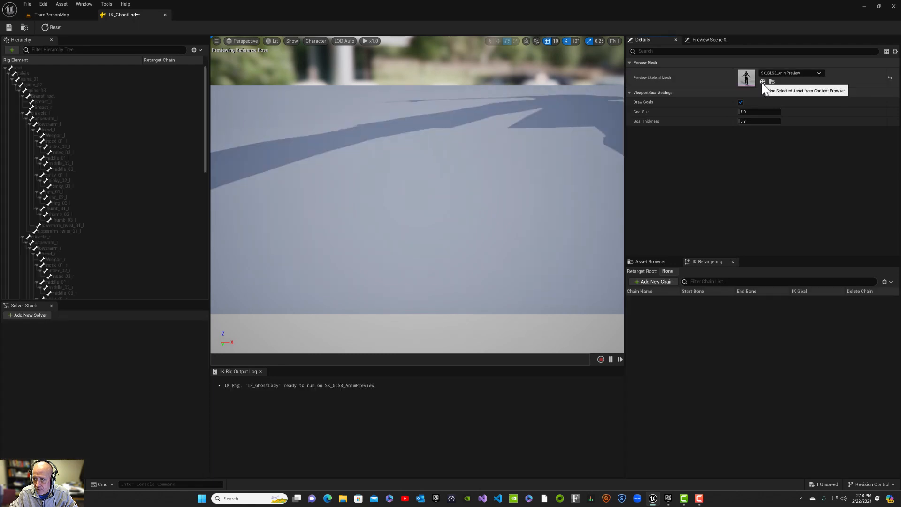
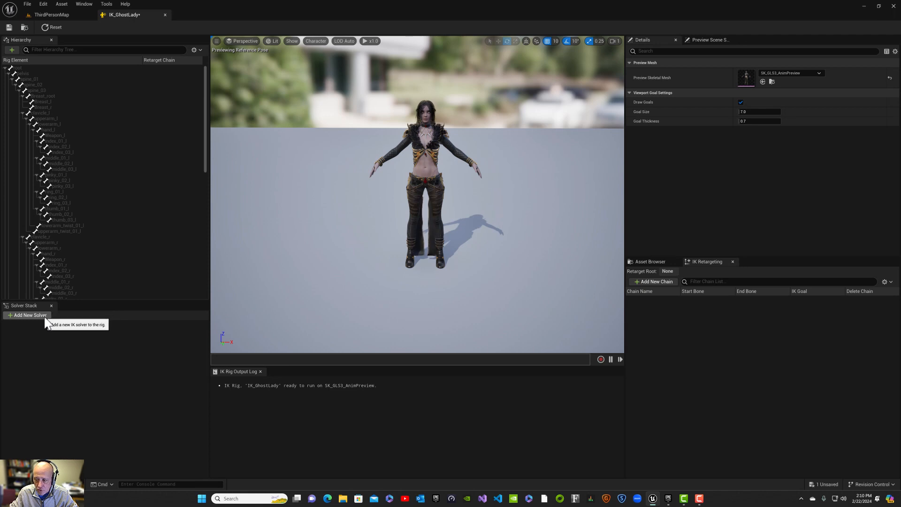
Step: Add a Full Body IK solver to the rig and set the root bone as its root bone
{"action": "left_click", "coordinate": [29, 316]}
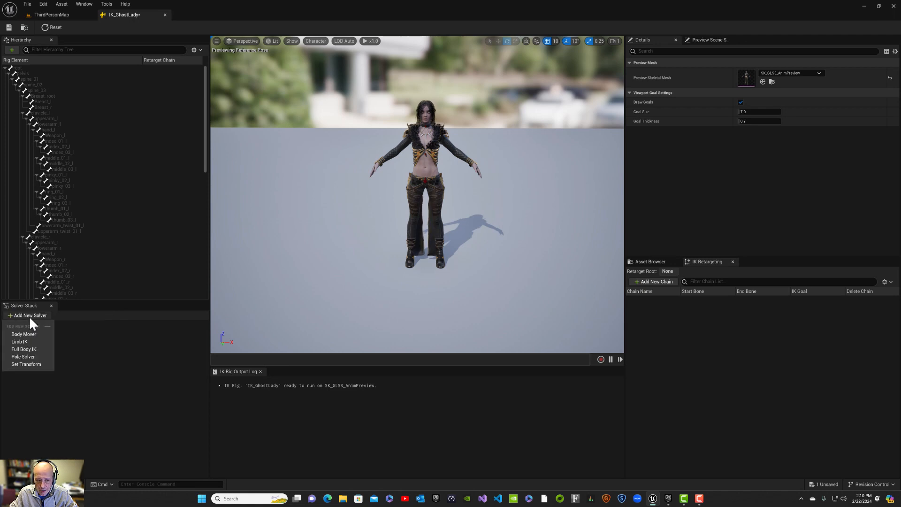
{"action": "left_click", "coordinate": [18, 350]}
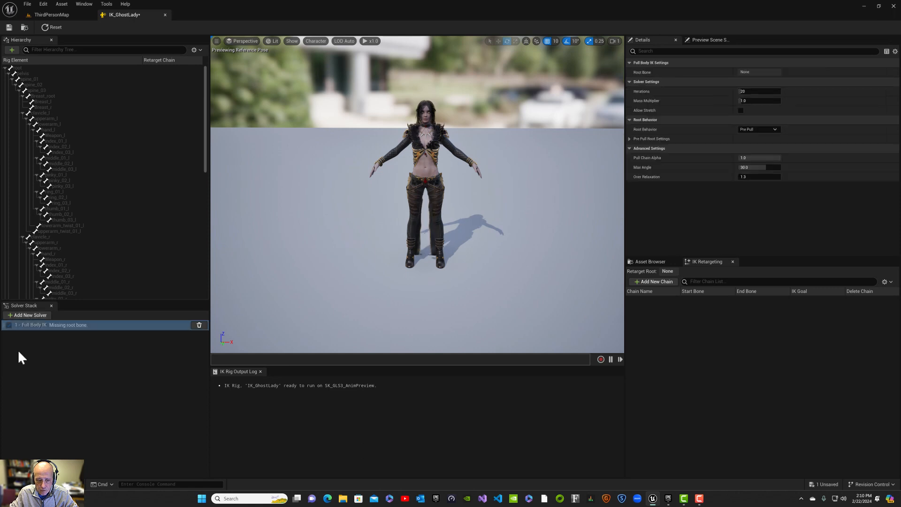
{"action": "left_click", "coordinate": [79, 325]}
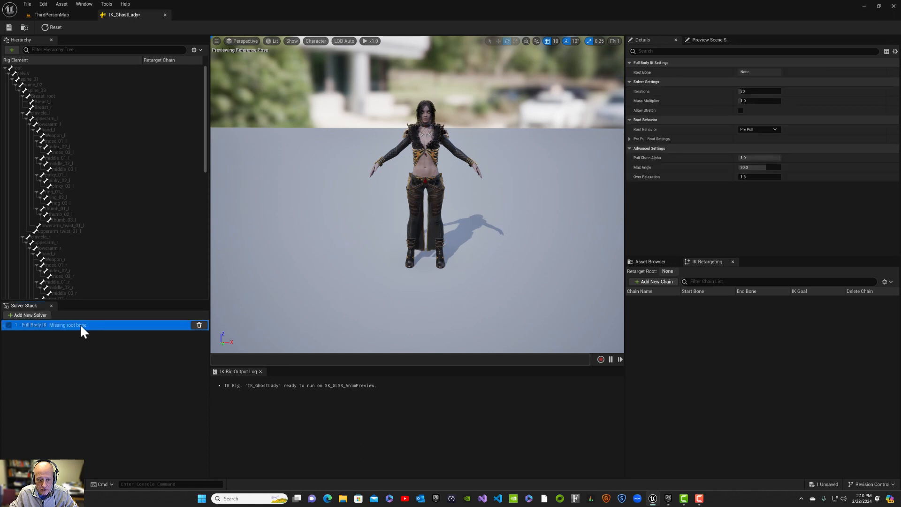
{"action": "left_click", "coordinate": [21, 66]}
{"action": "right_click", "coordinate": [21, 66]}
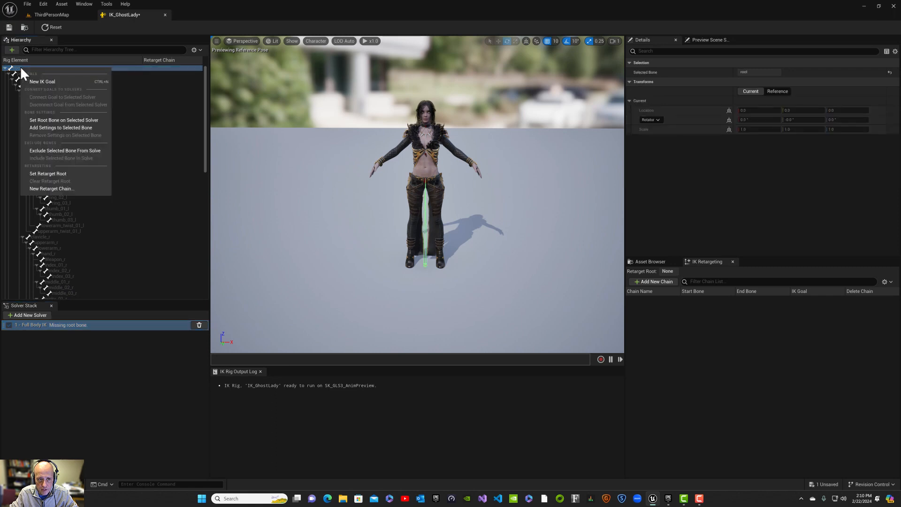
{"action": "left_click", "coordinate": [61, 120]}
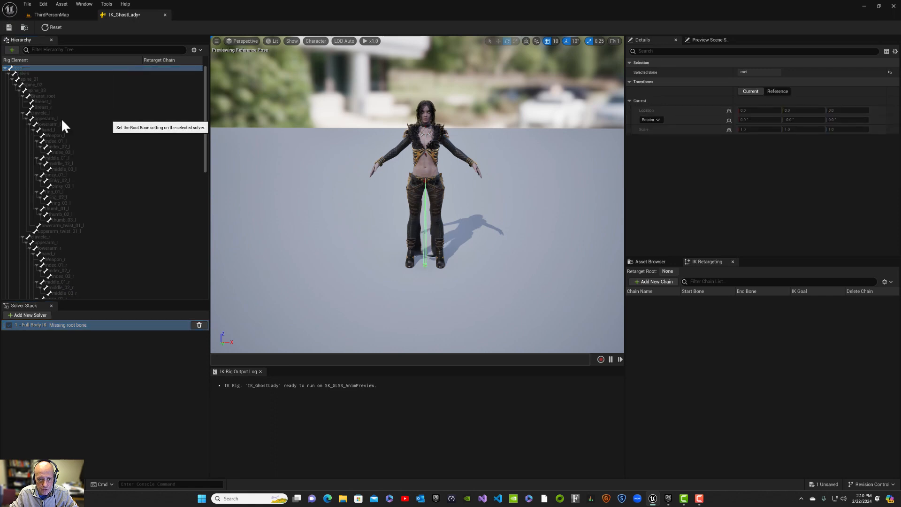
Step: Set the pelvis bone as the retarget root
{"action": "left_click", "coordinate": [40, 73]}
{"action": "right_click", "coordinate": [40, 73]}
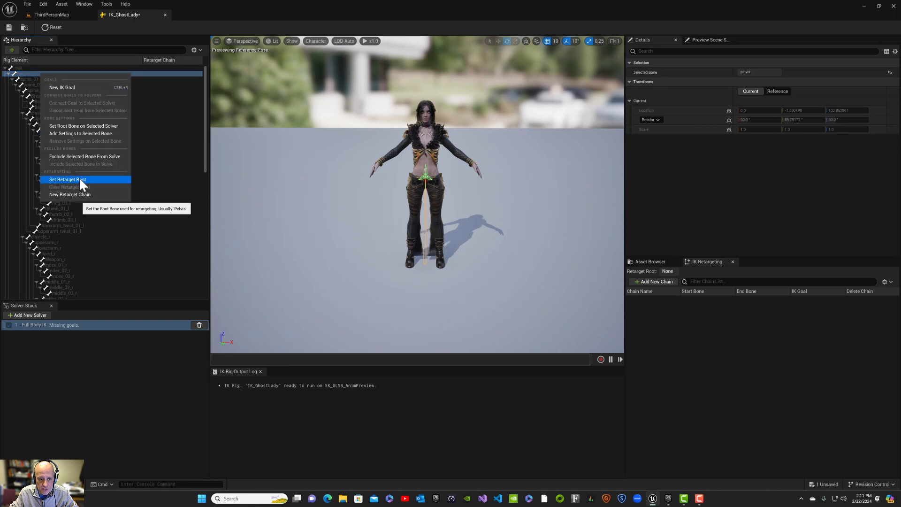
{"action": "left_click", "coordinate": [92, 178]}
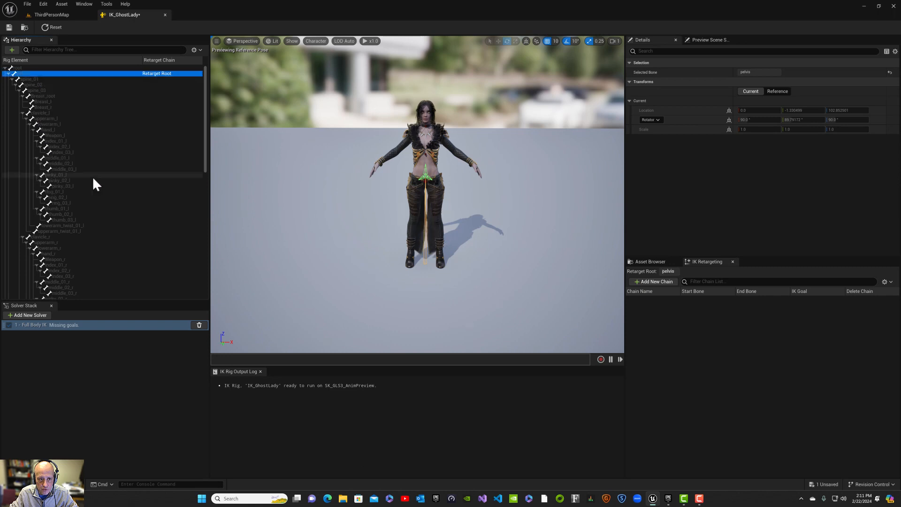
Step: Add a retarget chain named Spine from spine_01 to spine_03, without a goal
{"action": "left_click", "coordinate": [47, 79]}
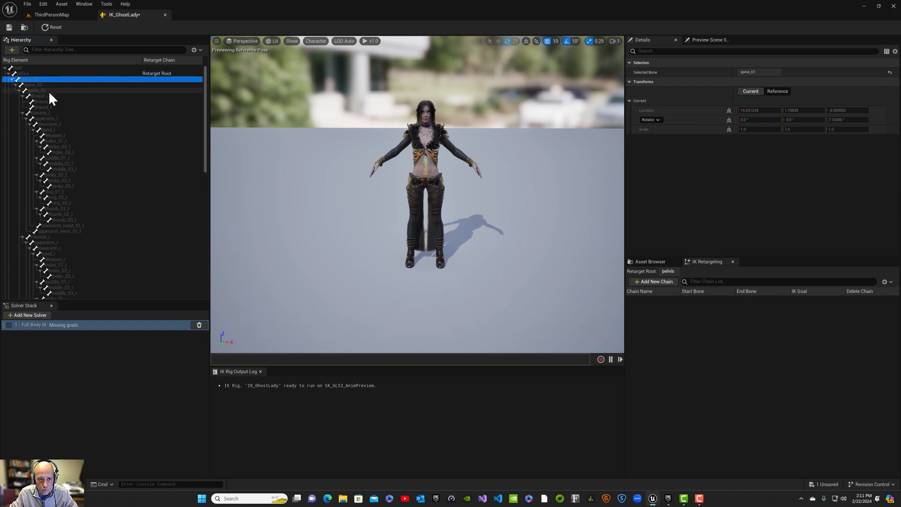
{"action": "left_click", "coordinate": [49, 91], "text": "shift"}
{"action": "right_click", "coordinate": [49, 85]}
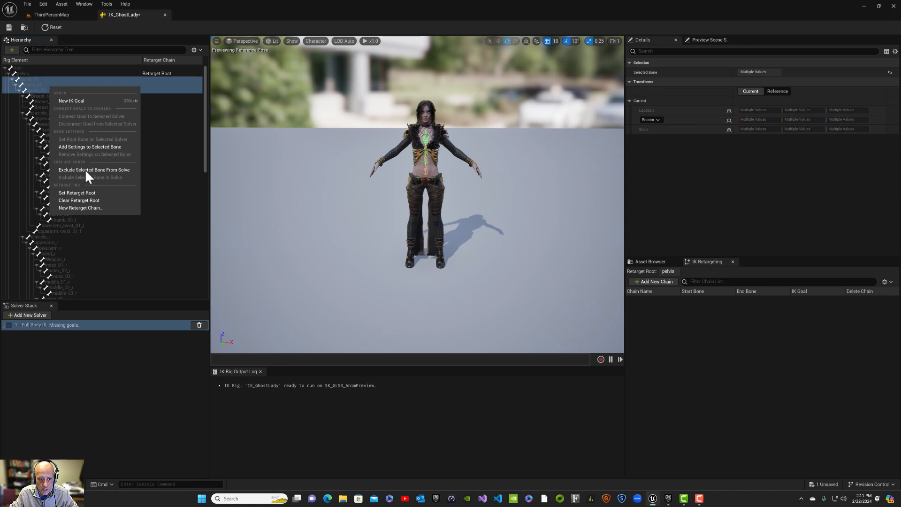
{"action": "left_click", "coordinate": [86, 204]}
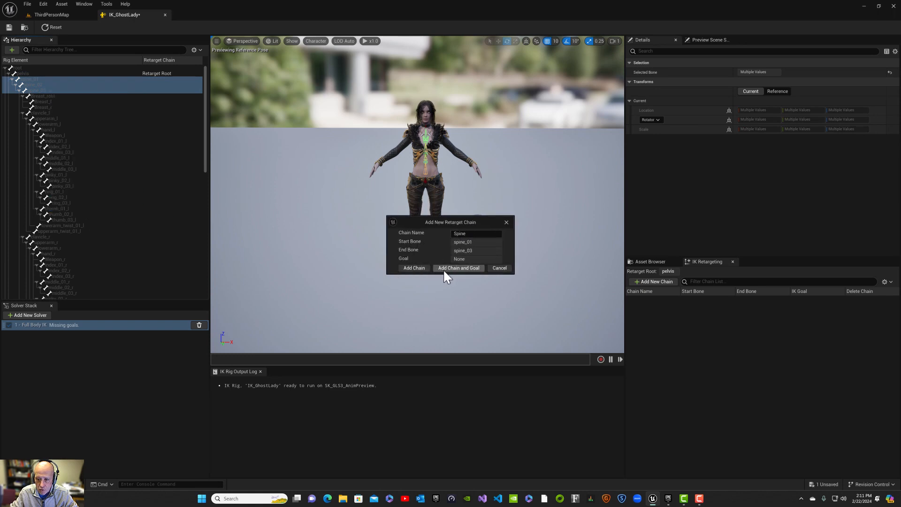
{"action": "left_click", "coordinate": [414, 267]}
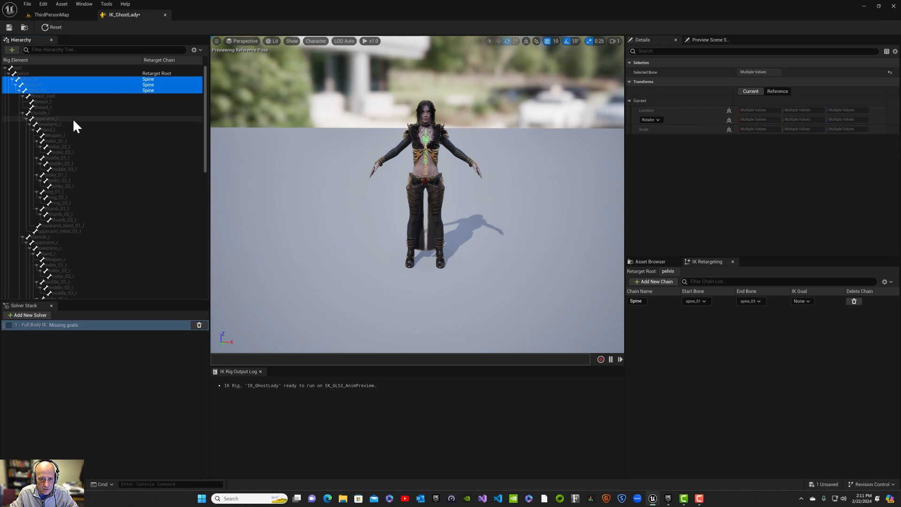
{"action": "left_click", "coordinate": [41, 113]}
{"action": "right_click", "coordinate": [42, 113]}
{"action": "left_click", "coordinate": [80, 228]}
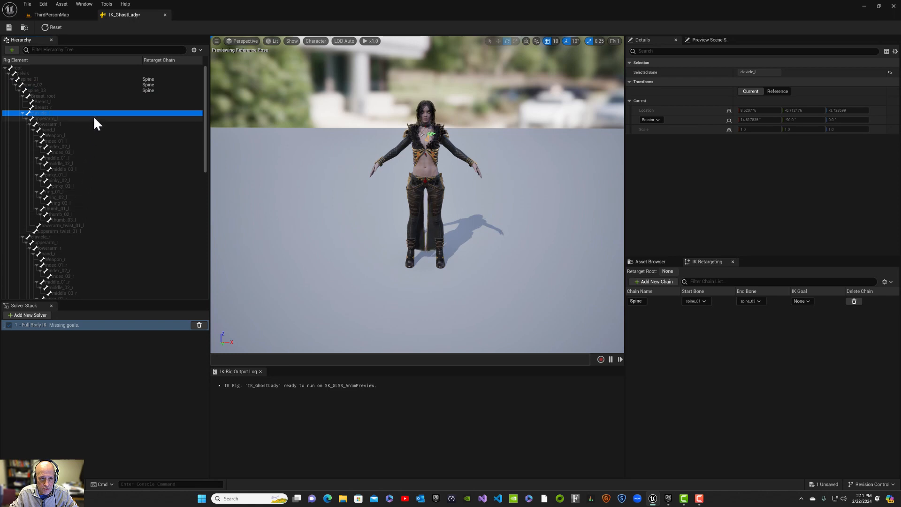
{"action": "key", "text": "ctrl+z"}
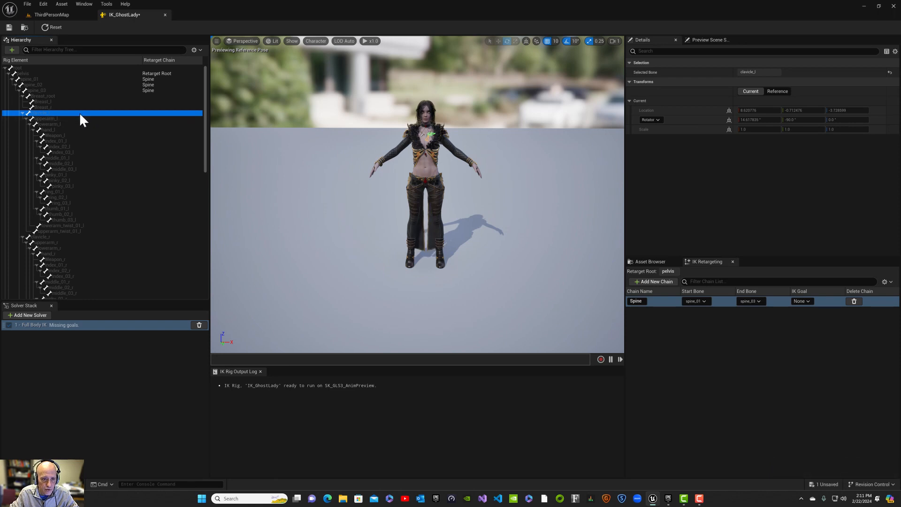
Step: Add a retarget chain named LeftClavicle for the clavicle_l bone, without a goal
{"action": "right_click", "coordinate": [82, 119]}
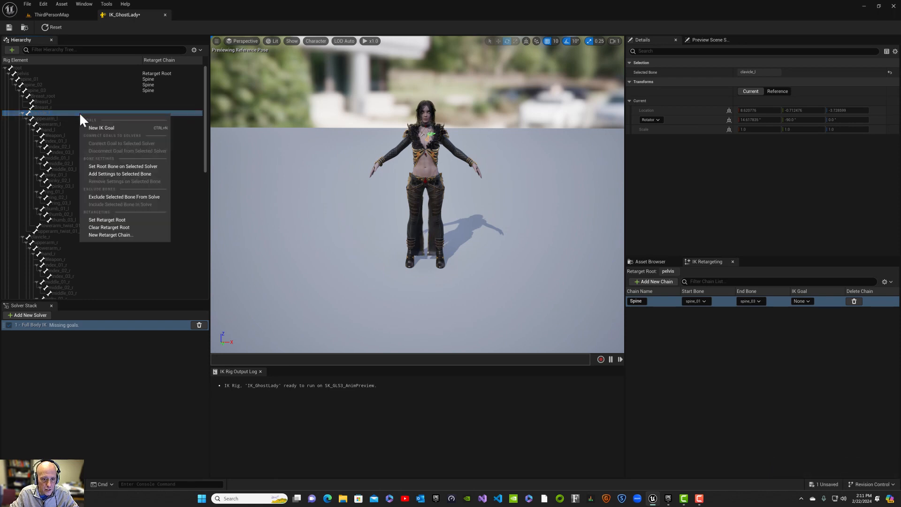
{"action": "left_click", "coordinate": [111, 235]}
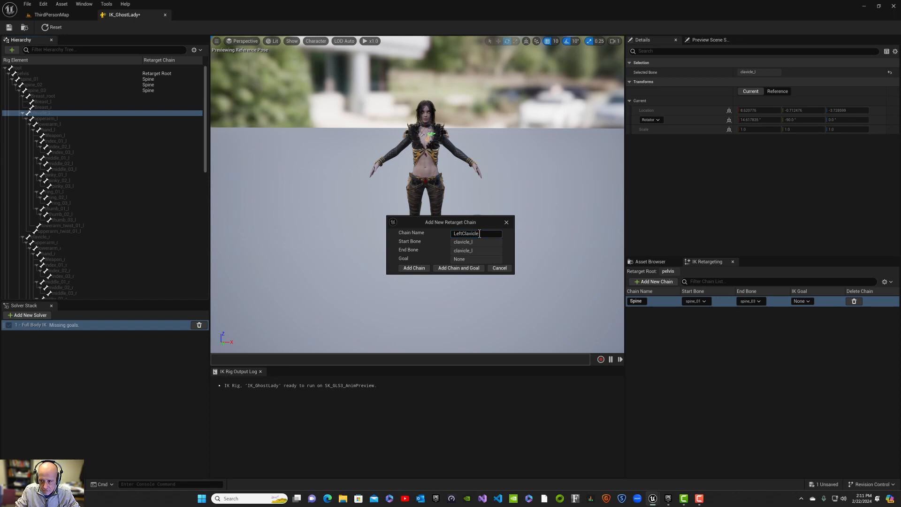
{"action": "left_click", "coordinate": [415, 269]}
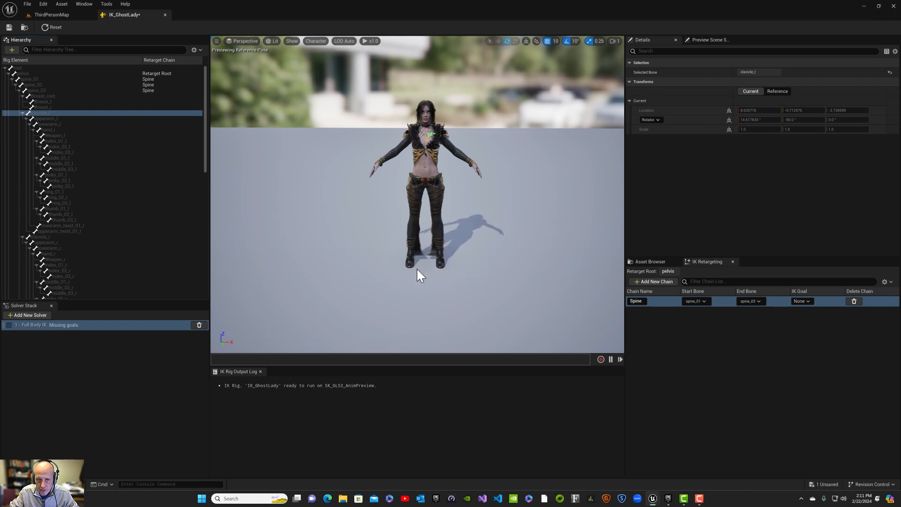
Step: Add a retarget chain named LeftArm from upperarm_l to hand_l, with an IK goal
{"action": "left_click", "coordinate": [60, 118]}
{"action": "left_click", "coordinate": [58, 127], "text": "shift"}
{"action": "right_click", "coordinate": [57, 127]}
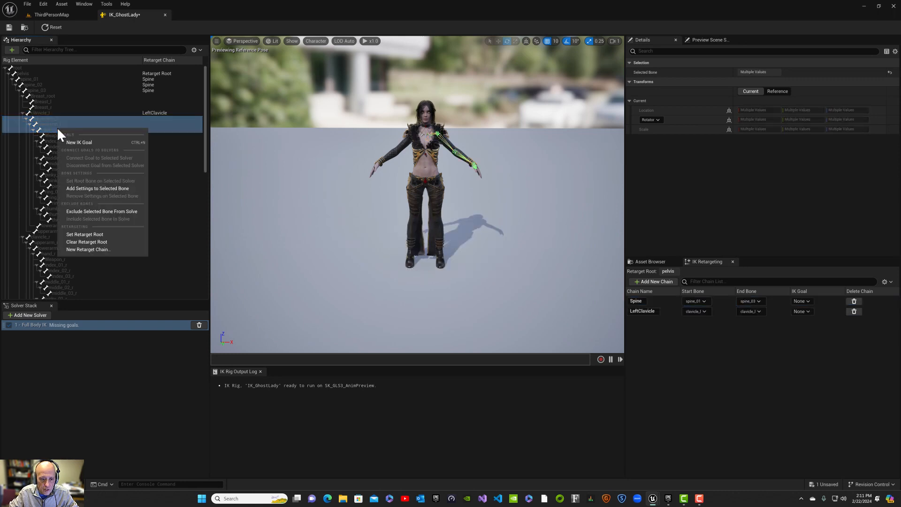
{"action": "left_click", "coordinate": [86, 249]}
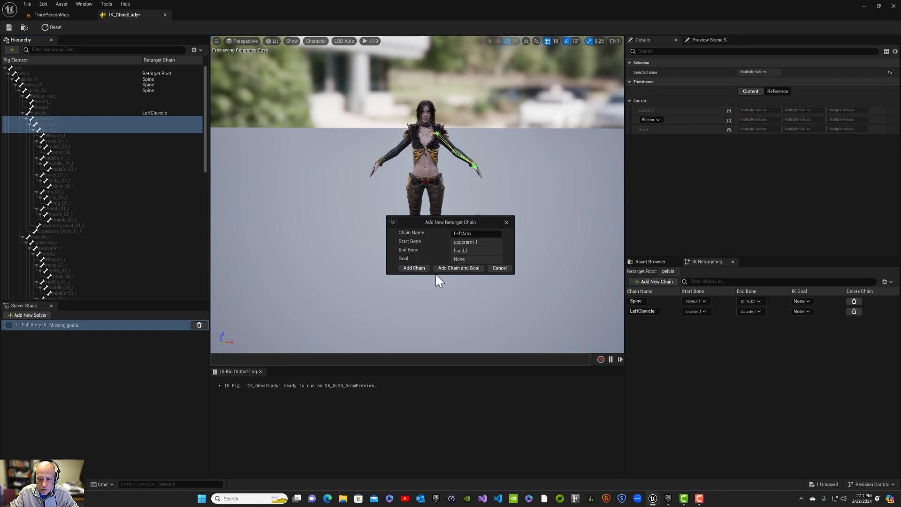
{"action": "left_click", "coordinate": [460, 268]}
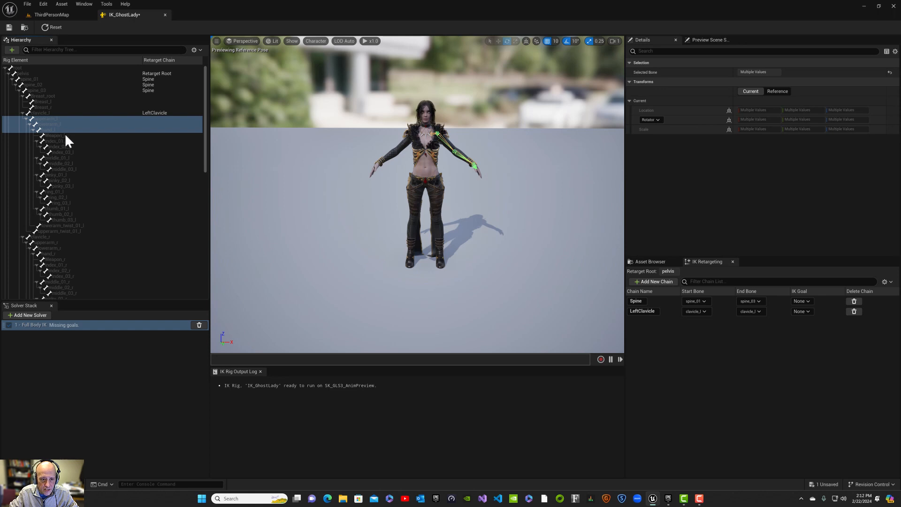
Step: Add a retarget chain named LeftIndex from index_01_l to index_03_l, without a goal
{"action": "left_click", "coordinate": [72, 152]}
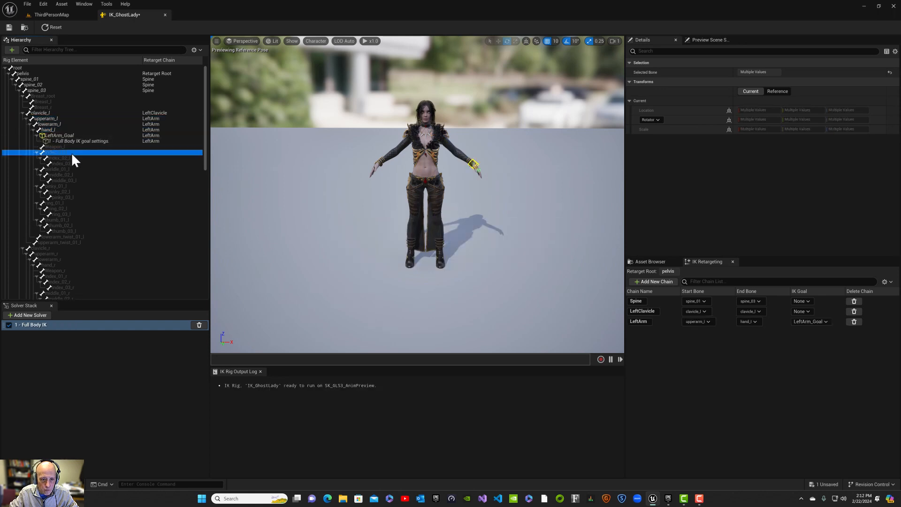
{"action": "left_click", "coordinate": [71, 162], "text": "shift"}
{"action": "right_click", "coordinate": [71, 163]}
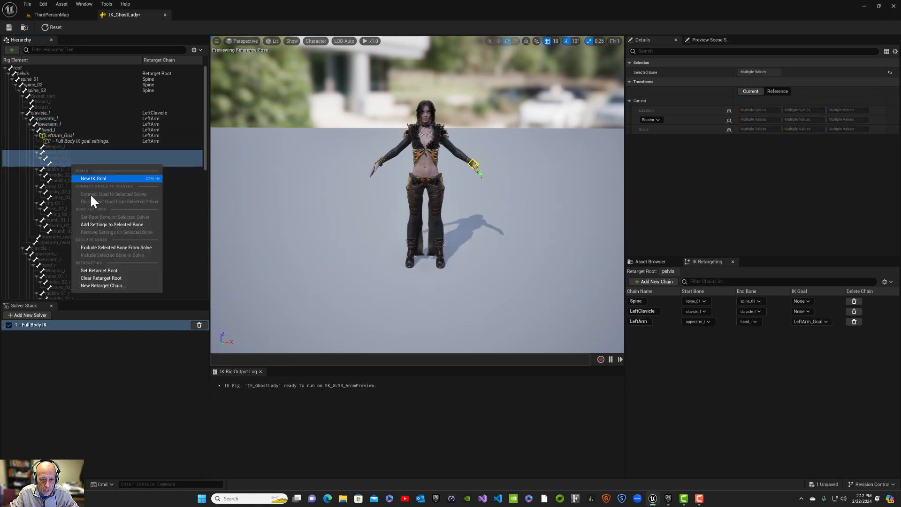
{"action": "left_click", "coordinate": [102, 285]}
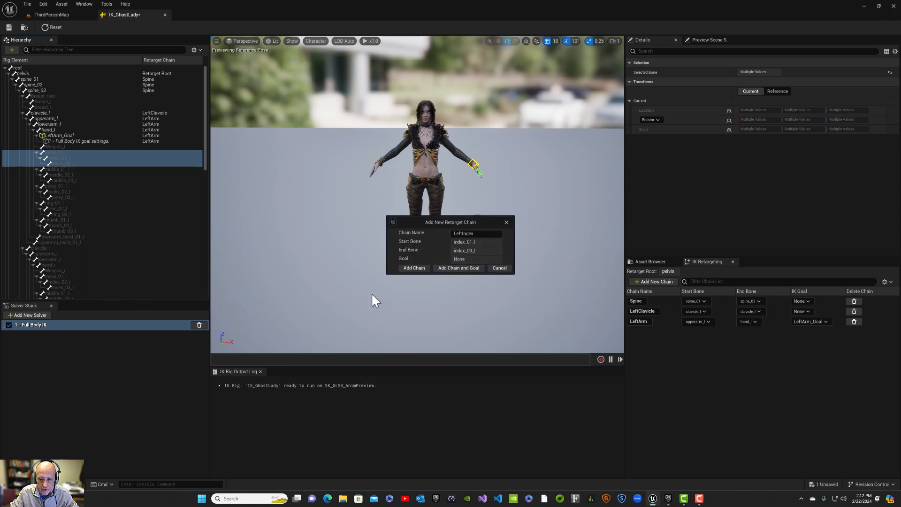
{"action": "left_click", "coordinate": [421, 269]}
Step: Add a retarget chain named LeftMiddle from middle_01_l to middle_03_l, without a goal
{"action": "left_click", "coordinate": [61, 170]}
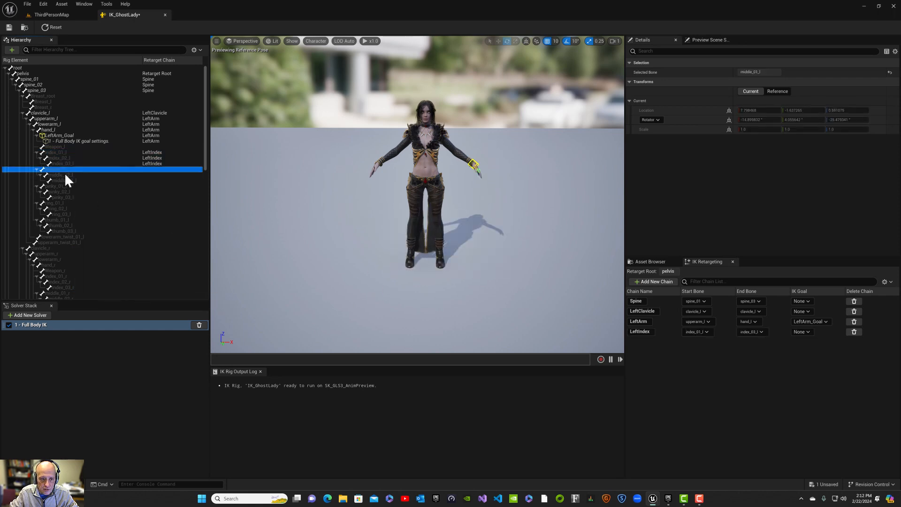
{"action": "left_click", "coordinate": [64, 182], "text": "shift"}
{"action": "right_click", "coordinate": [65, 181]}
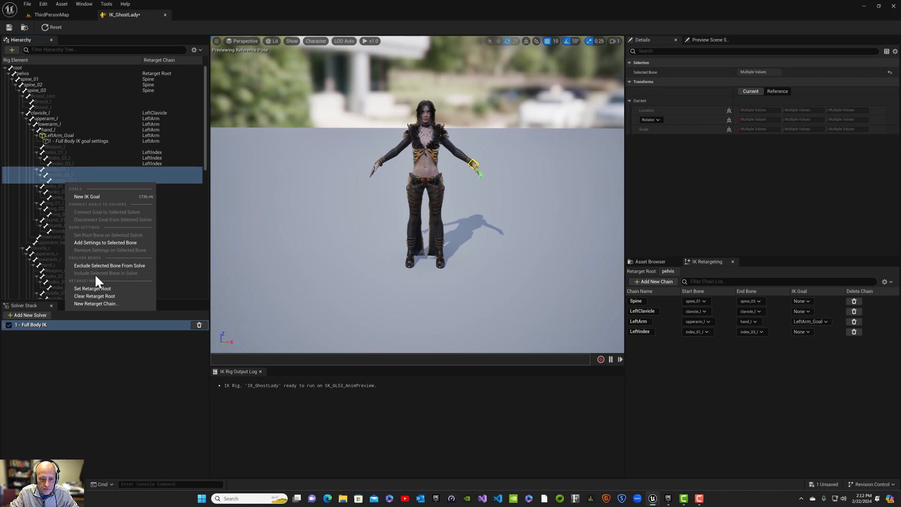
{"action": "left_click", "coordinate": [95, 305]}
{"action": "left_click", "coordinate": [419, 267]}
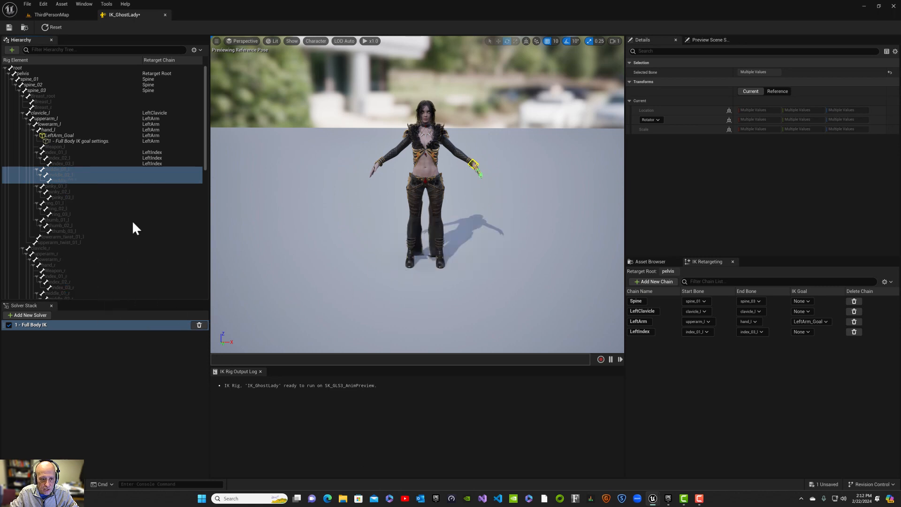
Step: Add a retarget chain named LeftPinky from pinky_01_l to pinky_03_l, without a goal
{"action": "left_click", "coordinate": [61, 186]}
{"action": "left_click", "coordinate": [66, 195], "text": "shift"}
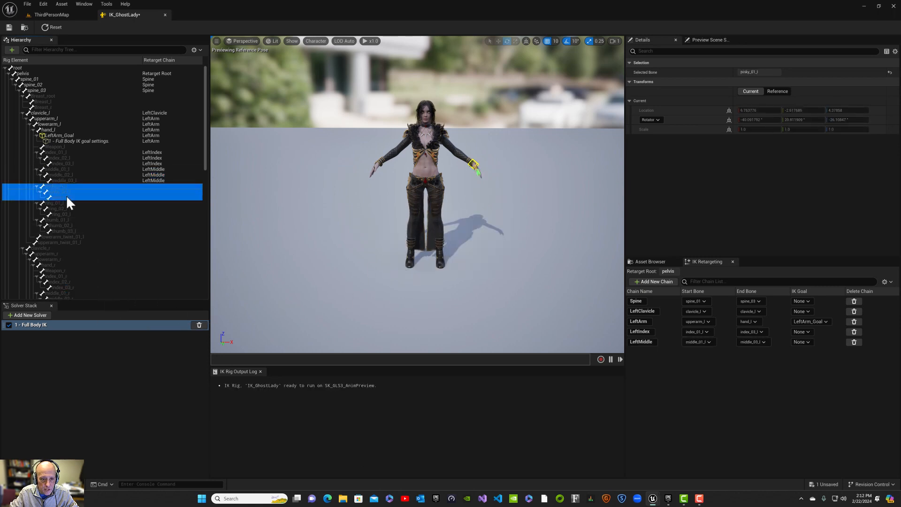
{"action": "right_click", "coordinate": [66, 195]}
{"action": "left_click", "coordinate": [104, 318]}
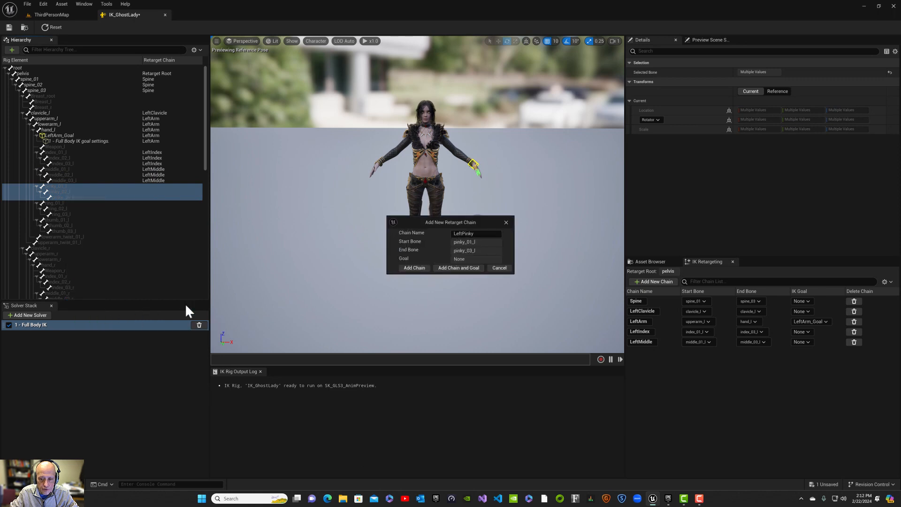
{"action": "left_click", "coordinate": [417, 265]}
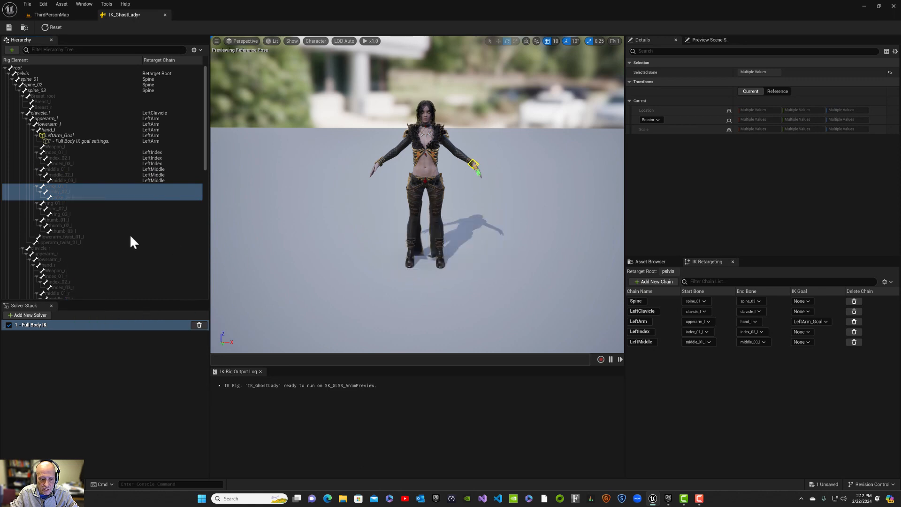
Step: Add a retarget chain named LeftRing from ring_01_l to ring_03_l, without a goal
{"action": "left_click", "coordinate": [60, 202]}
{"action": "left_click", "coordinate": [67, 214], "text": "shift"}
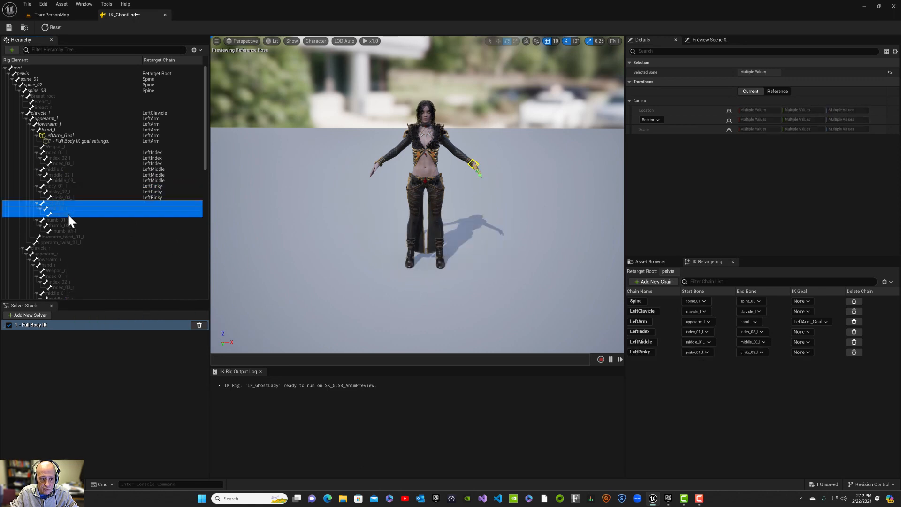
{"action": "right_click", "coordinate": [68, 213]}
{"action": "left_click", "coordinate": [107, 335]}
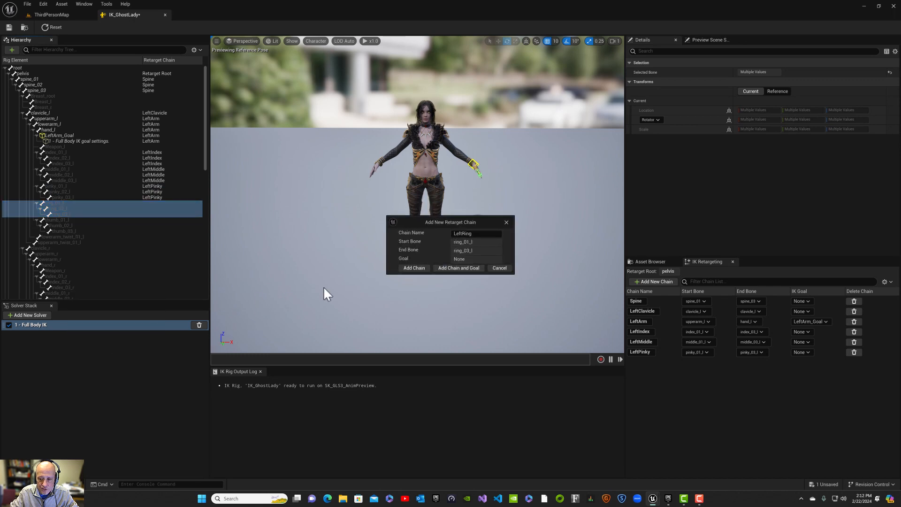
{"action": "left_click", "coordinate": [414, 266]}
Step: Add a retarget chain named LeftThumb from thumb_01_l to thumb_03_l, without a goal
{"action": "left_click", "coordinate": [56, 219]}
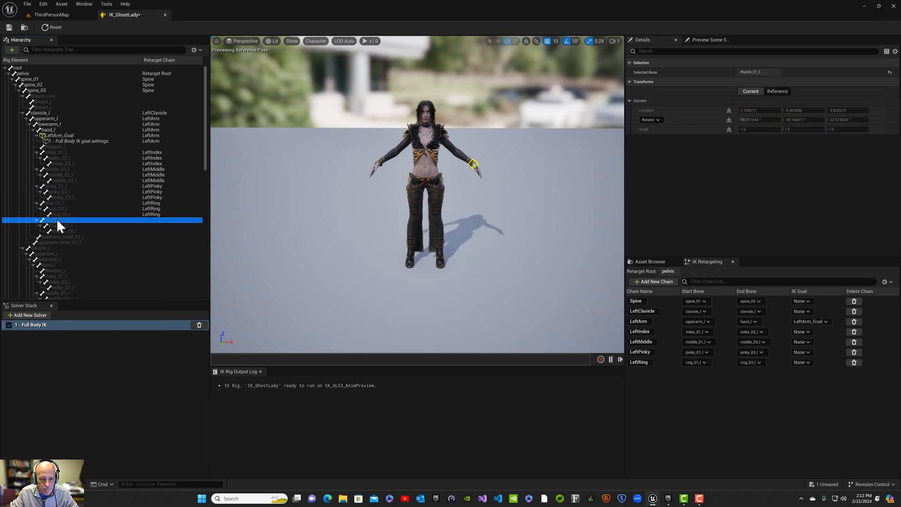
{"action": "left_click", "coordinate": [81, 228], "text": "shift"}
{"action": "right_click", "coordinate": [79, 230]}
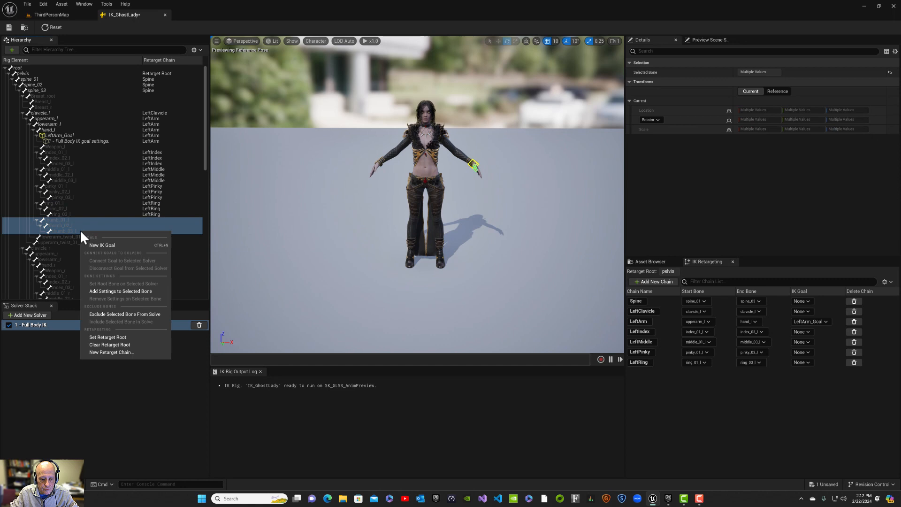
{"action": "left_click", "coordinate": [112, 352]}
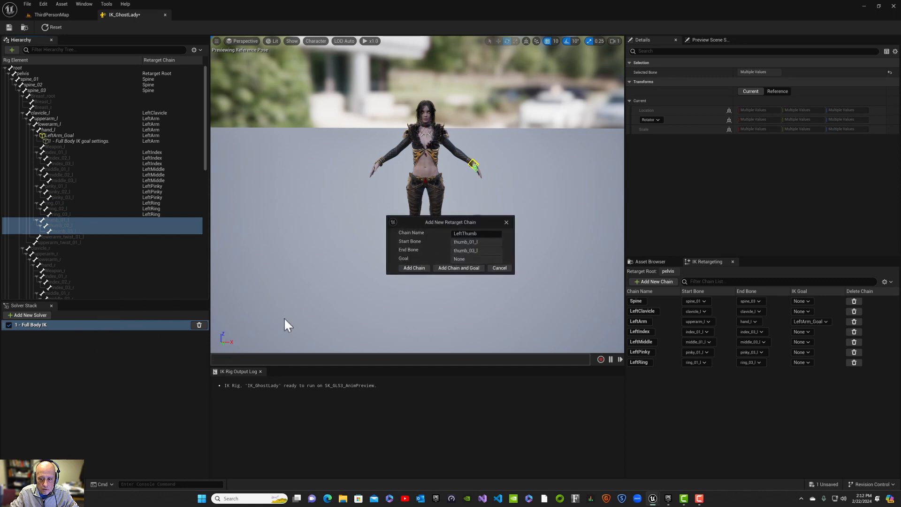
{"action": "left_click", "coordinate": [416, 266]}
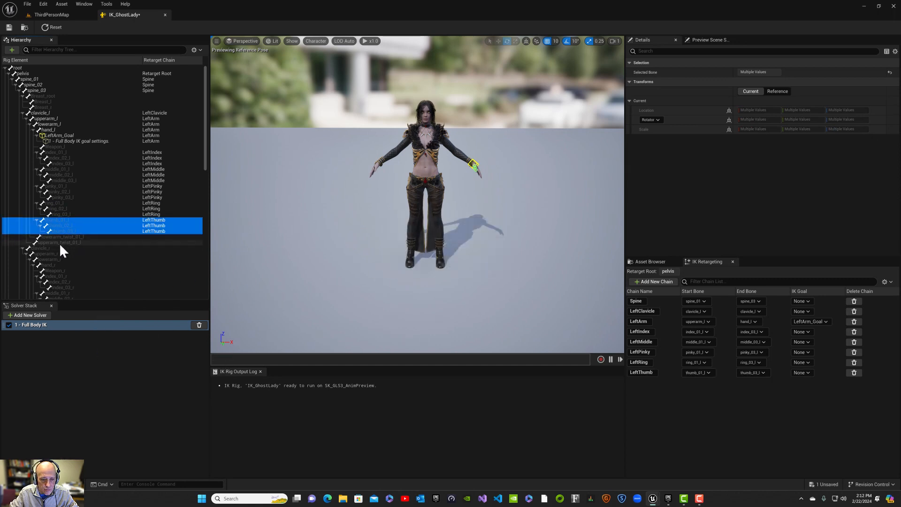
Step: Add a retarget chain named RightClavicle for the clavicle_r bone, without a goal
{"action": "left_click", "coordinate": [37, 248]}
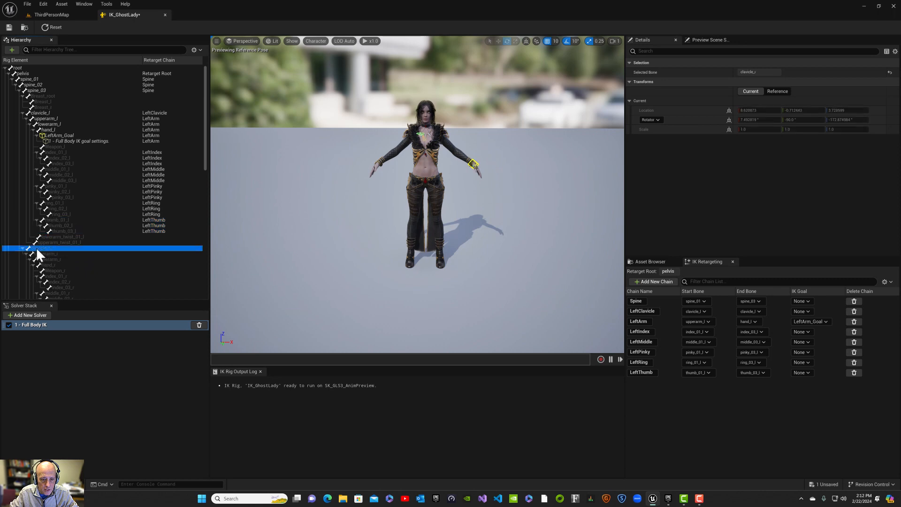
{"action": "right_click", "coordinate": [35, 246]}
{"action": "left_click", "coordinate": [57, 367]}
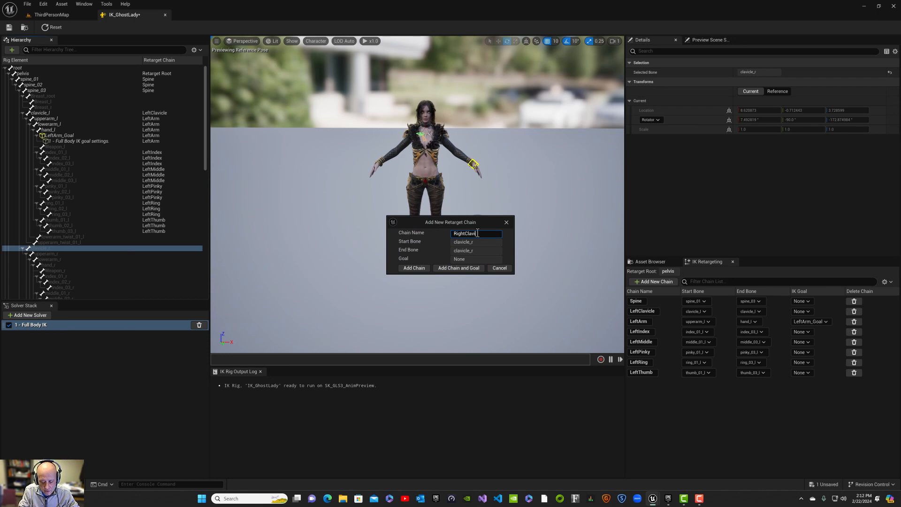
{"action": "type", "text": "Clavicle"}
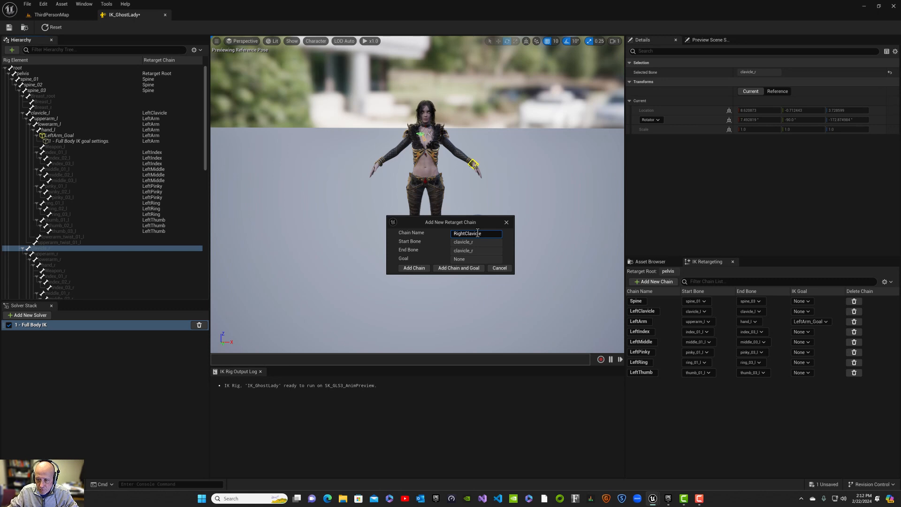
{"action": "left_click", "coordinate": [415, 266]}
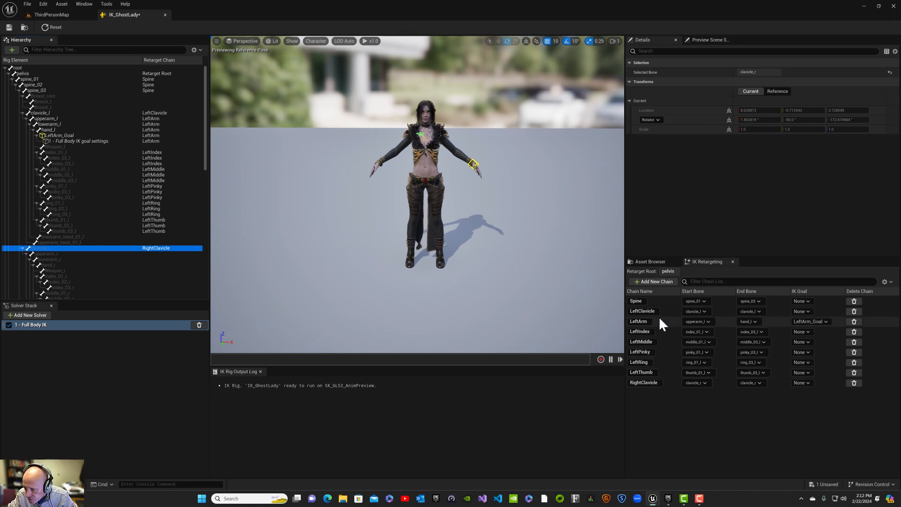
Step: Add a retarget chain named RightArm from upperarm_r to hand_r, with an IK goal
{"action": "left_click", "coordinate": [55, 253]}
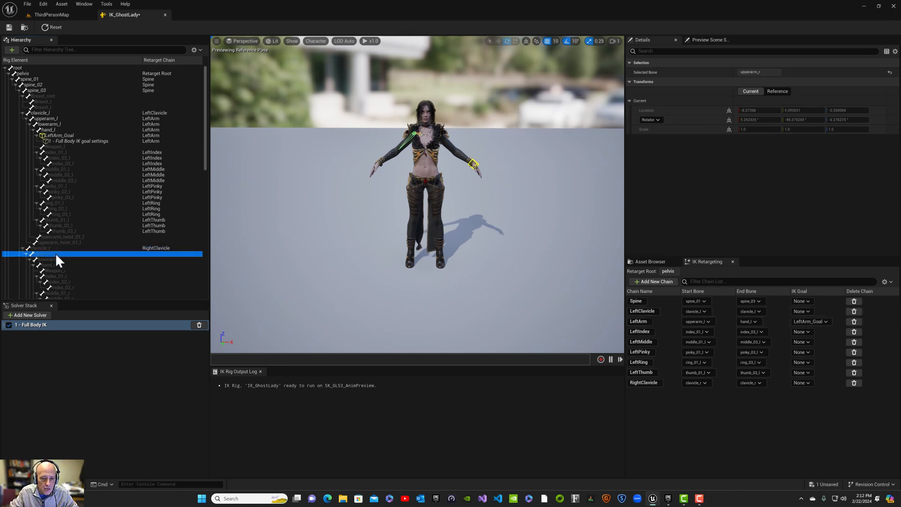
{"action": "left_click", "coordinate": [63, 263], "text": "shift"}
{"action": "right_click", "coordinate": [64, 263]}
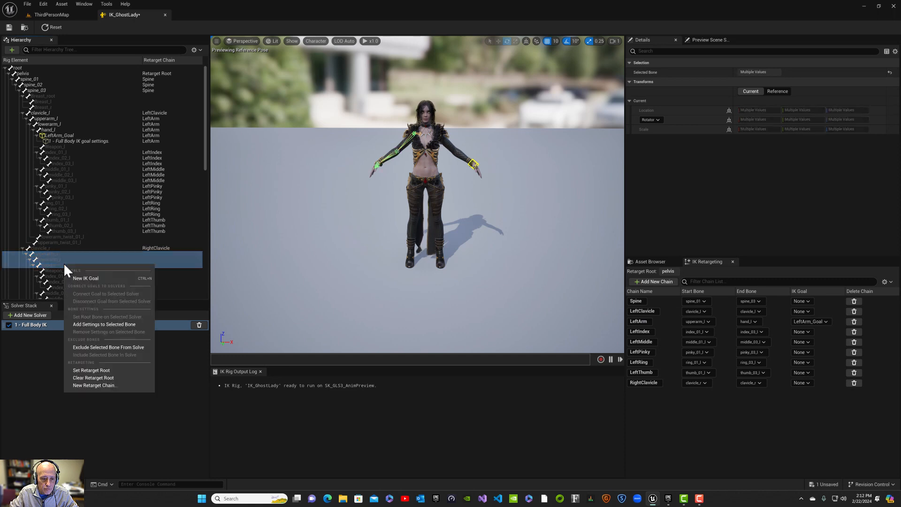
{"action": "left_click", "coordinate": [98, 385]}
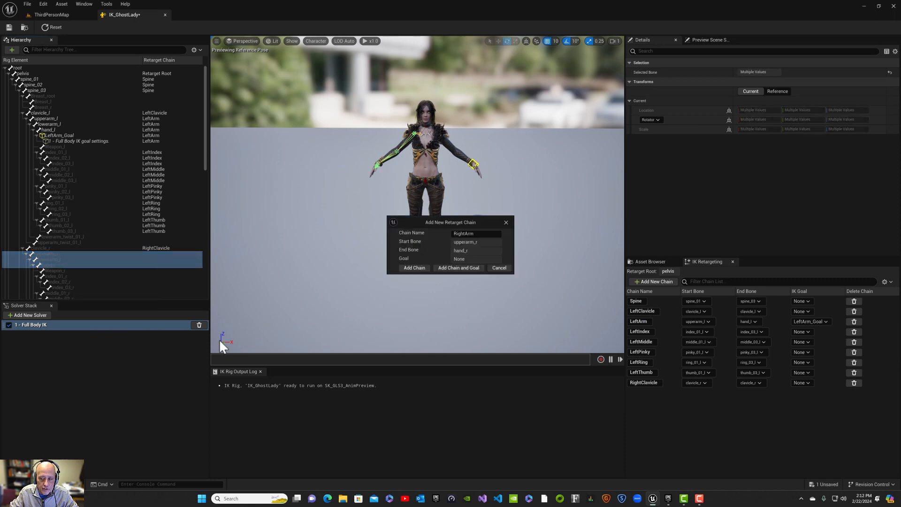
{"action": "left_click", "coordinate": [464, 267]}
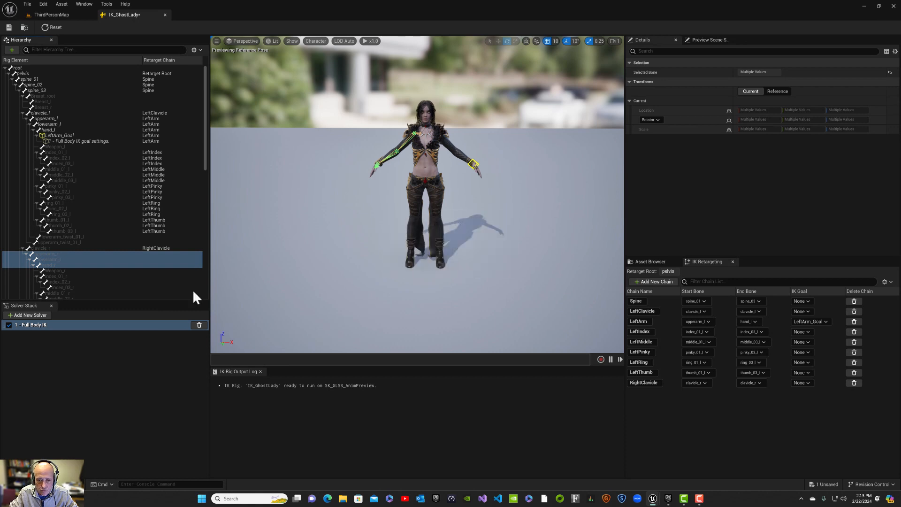
Step: Add a retarget chain named RightIndex from index_01_r to index_03_r, without a goal
{"action": "left_click", "coordinate": [68, 275]}
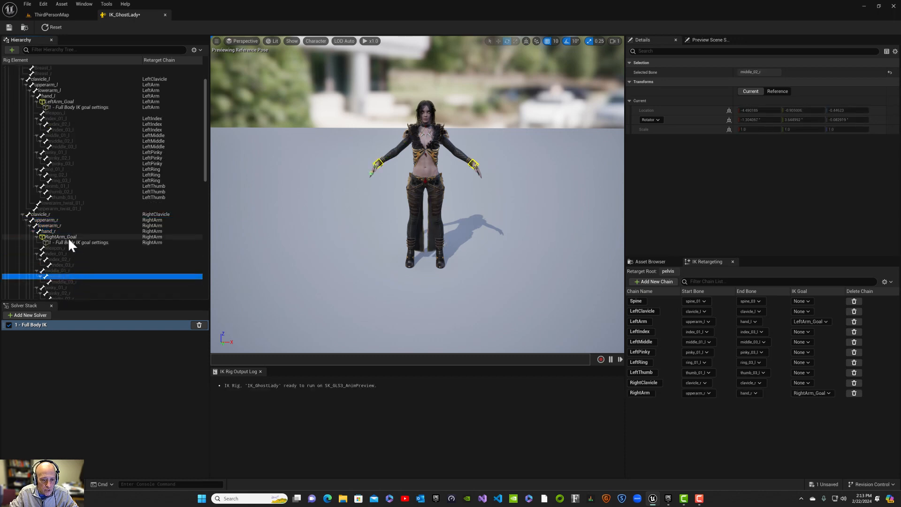
{"action": "left_click", "coordinate": [64, 254]}
{"action": "left_click", "coordinate": [68, 264], "text": "shift"}
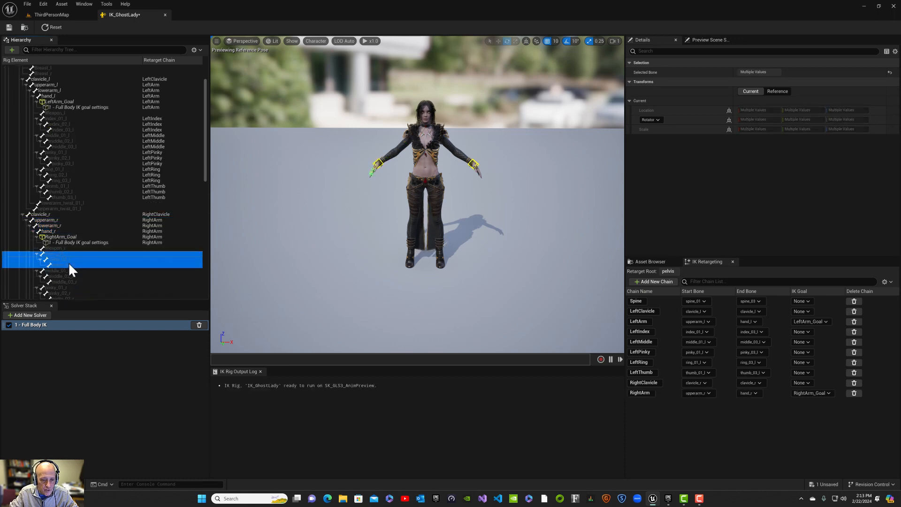
{"action": "right_click", "coordinate": [68, 263]}
{"action": "left_click", "coordinate": [80, 389]}
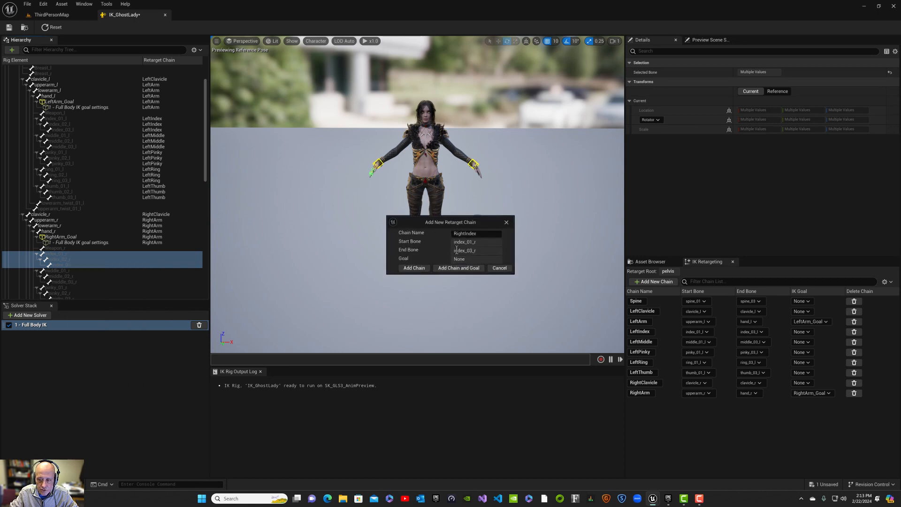
{"action": "left_click", "coordinate": [418, 268]}
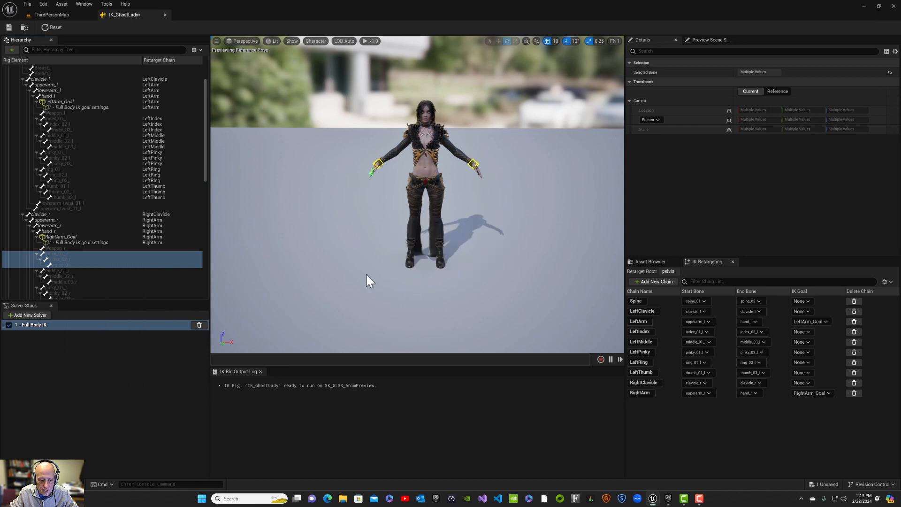
Step: Add a retarget chain named RightMiddle from middle_01_r to middle_03_r, without a goal
{"action": "left_click", "coordinate": [63, 270]}
{"action": "left_click", "coordinate": [64, 281], "text": "shift"}
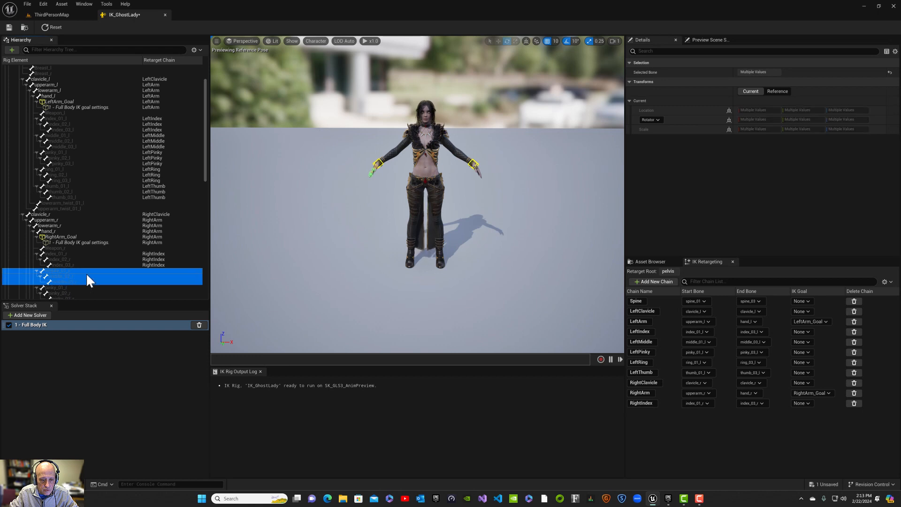
{"action": "right_click", "coordinate": [85, 272]}
{"action": "left_click", "coordinate": [109, 394]}
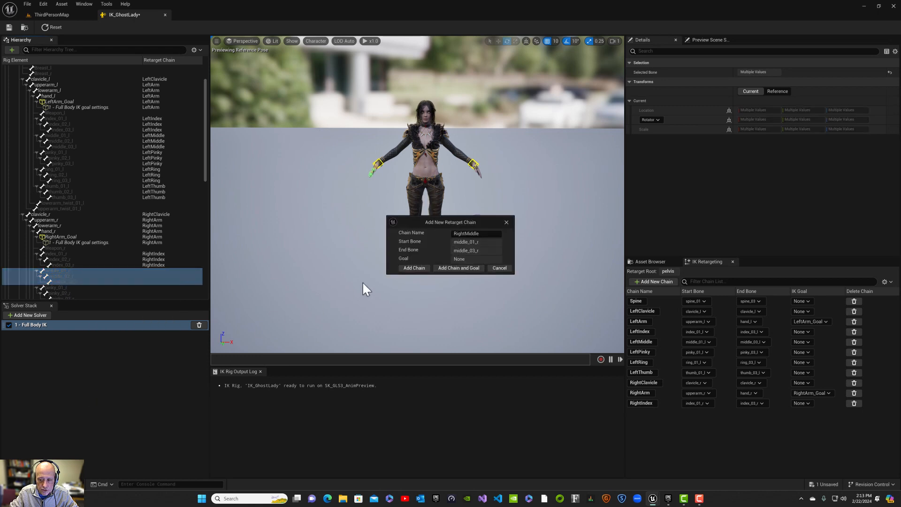
{"action": "left_click", "coordinate": [406, 270]}
Step: Add a retarget chain named RightPinky from pinky_01_r to pinky_03_r, without a goal
{"action": "scroll", "coordinate": [105, 242], "scroll_direction": "down", "scroll_amount": 3}
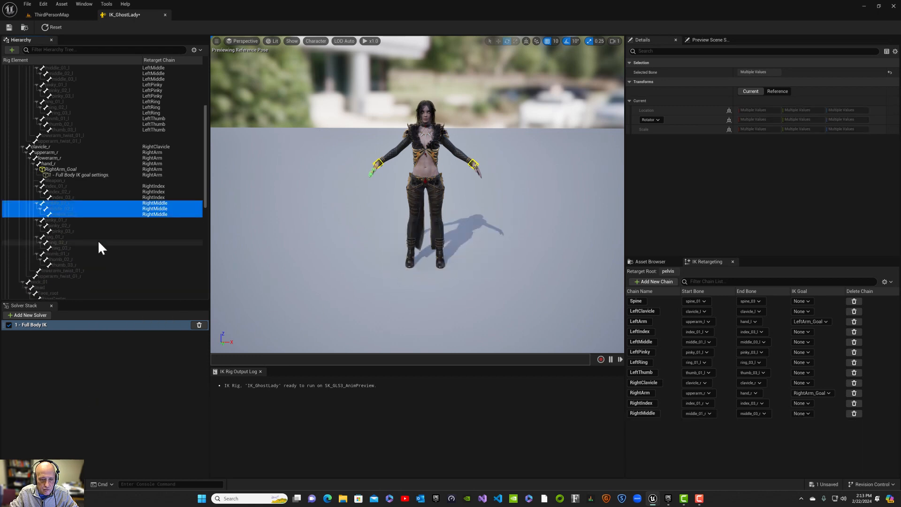
{"action": "left_click", "coordinate": [61, 219]}
{"action": "left_click", "coordinate": [64, 229], "text": "shift"}
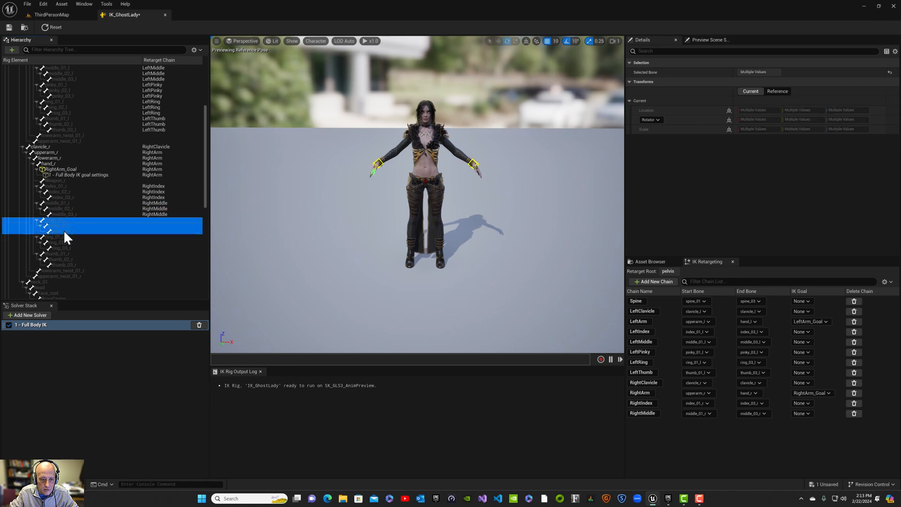
{"action": "right_click", "coordinate": [63, 229]}
{"action": "left_click", "coordinate": [89, 352]}
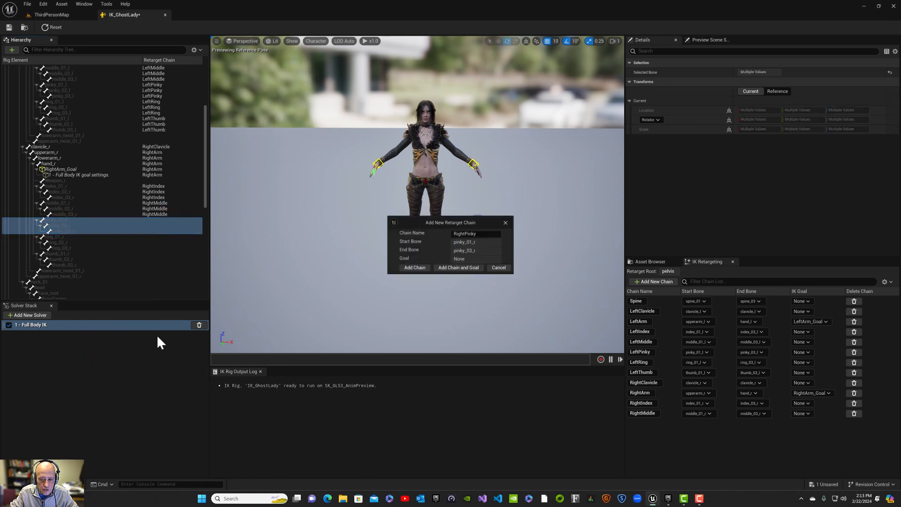
{"action": "left_click", "coordinate": [415, 266]}
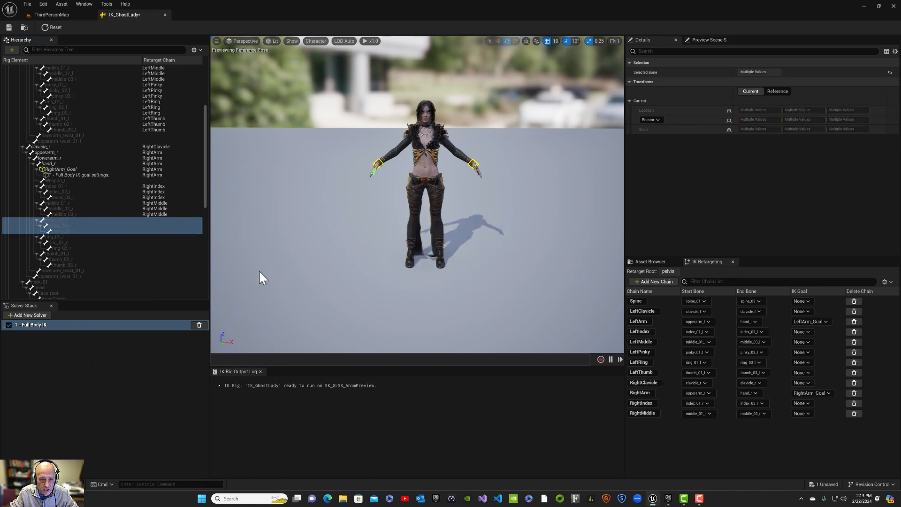
Step: Add a retarget chain named RightRing from ring_01_r to ring_03_r, without a goal
{"action": "left_click", "coordinate": [57, 237]}
{"action": "left_click", "coordinate": [63, 247], "text": "shift"}
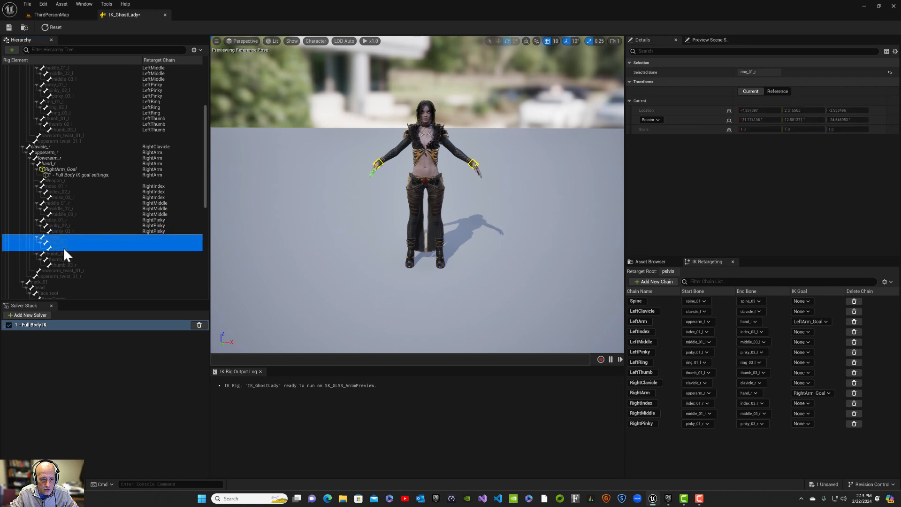
{"action": "right_click", "coordinate": [64, 246]}
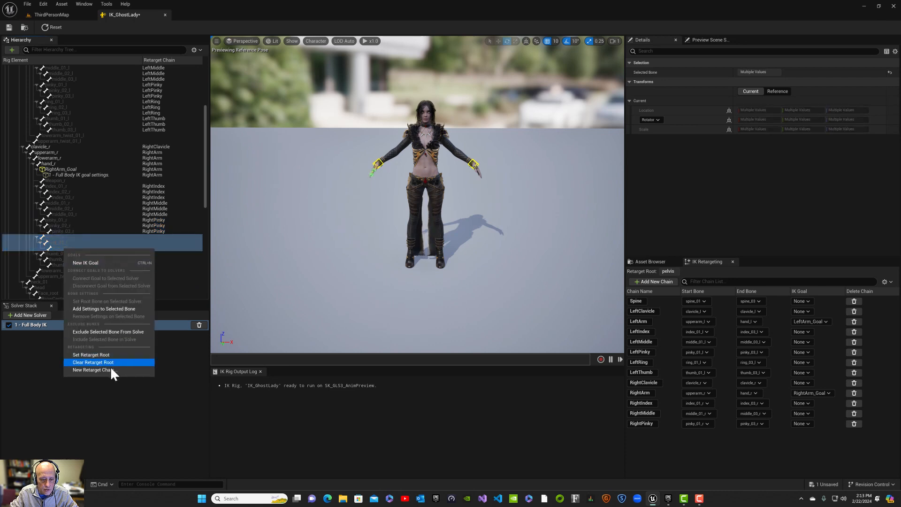
{"action": "left_click", "coordinate": [94, 369]}
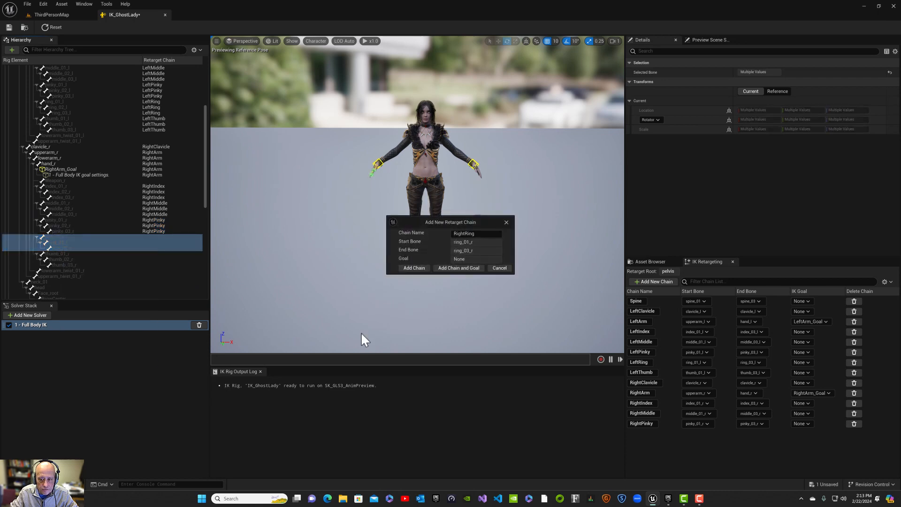
{"action": "left_click", "coordinate": [411, 265]}
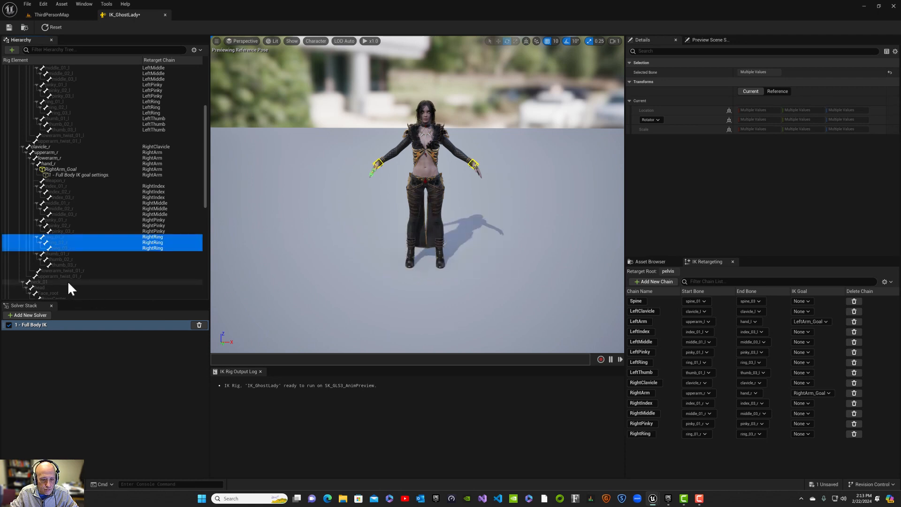
Step: Add a retarget chain named RightThumb from thumb_01_r to thumb_03_r, without a goal
{"action": "scroll", "coordinate": [68, 281], "scroll_direction": "down", "scroll_amount": 3}
{"action": "left_click", "coordinate": [62, 209]}
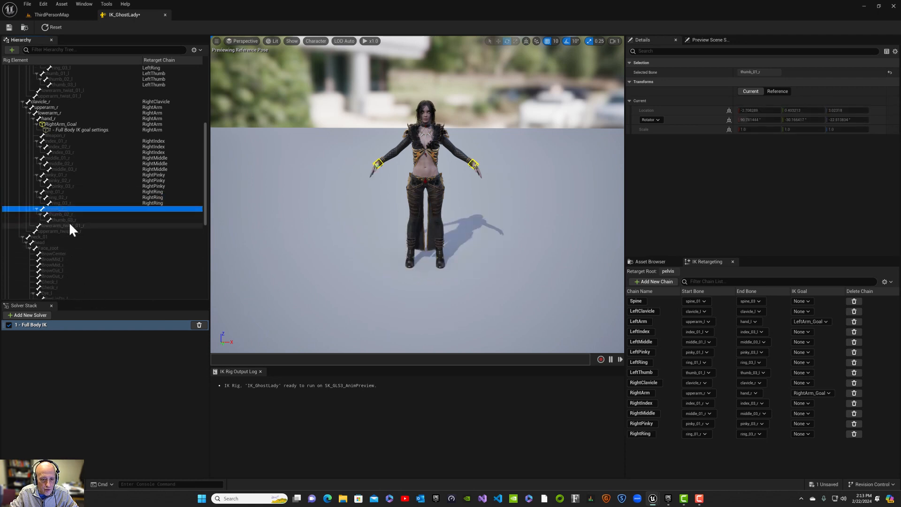
{"action": "left_click", "coordinate": [68, 219], "text": "shift"}
{"action": "right_click", "coordinate": [69, 219]}
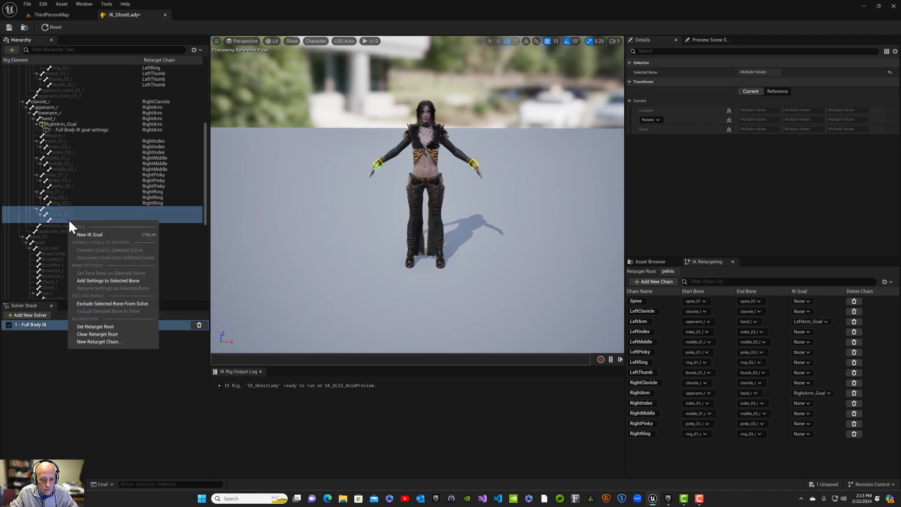
{"action": "left_click", "coordinate": [98, 341]}
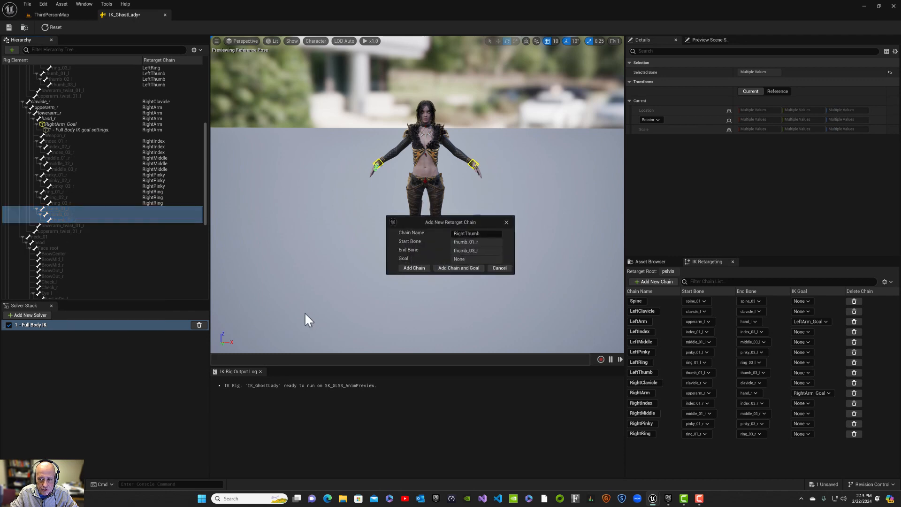
{"action": "left_click", "coordinate": [413, 267]}
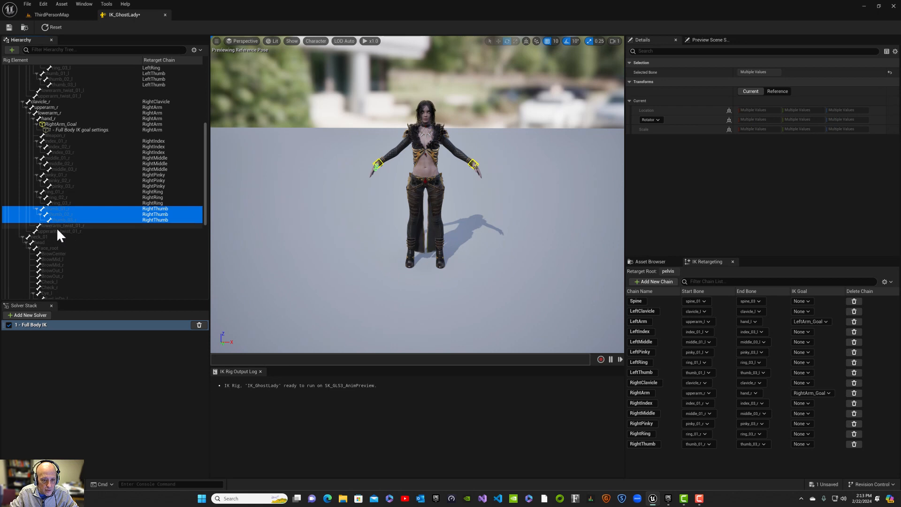
Step: Add a retarget chain named Head from neck_01 to head, without a goal
{"action": "left_click", "coordinate": [40, 236]}
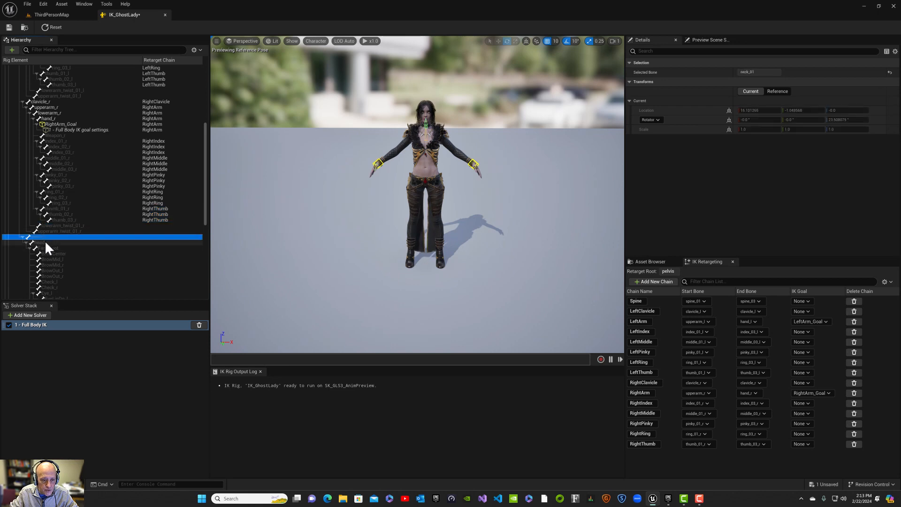
{"action": "left_click", "coordinate": [45, 243]}
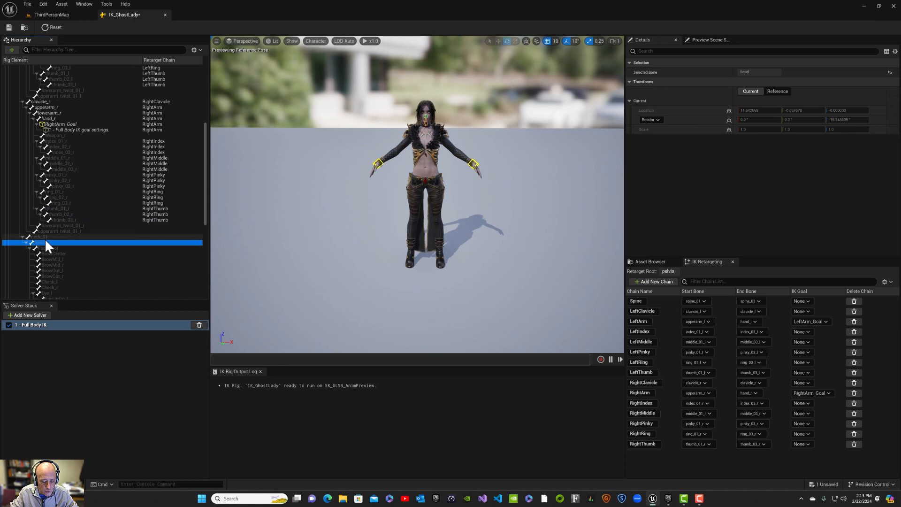
{"action": "left_click", "coordinate": [45, 236]}
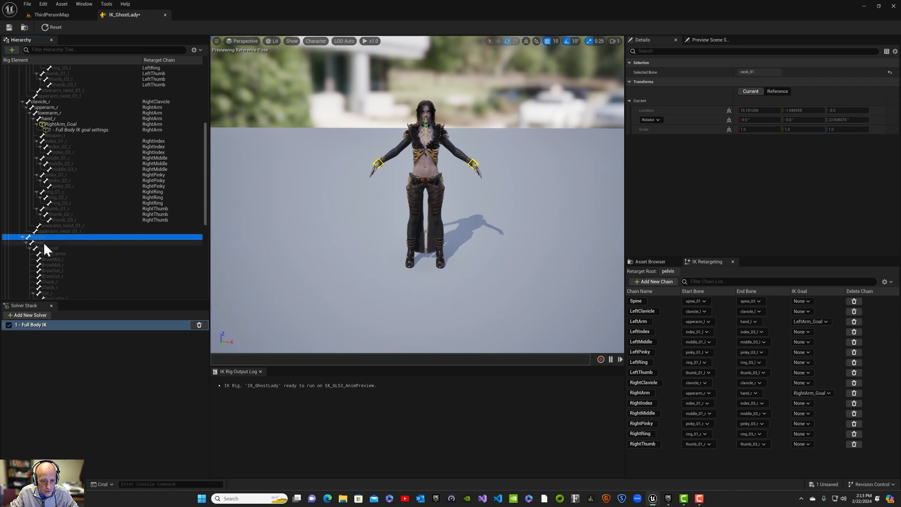
{"action": "left_click", "coordinate": [44, 243], "text": "shift"}
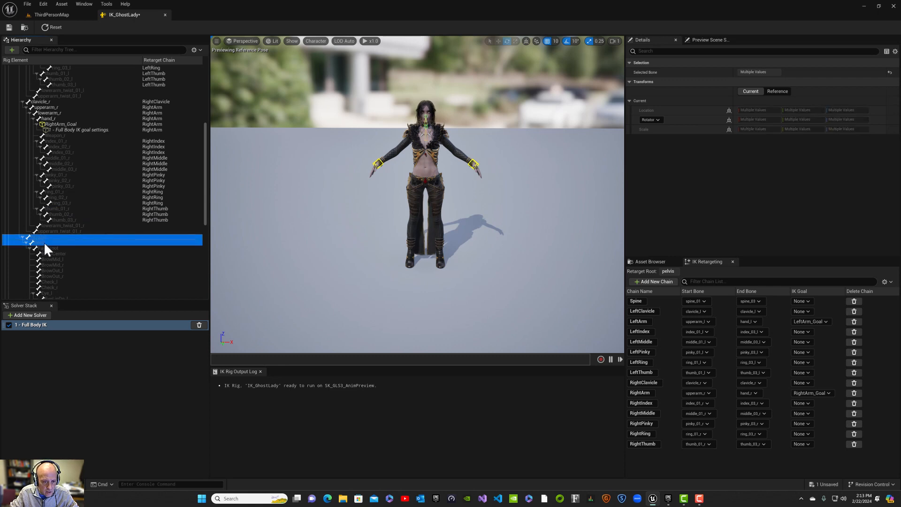
{"action": "right_click", "coordinate": [67, 241]}
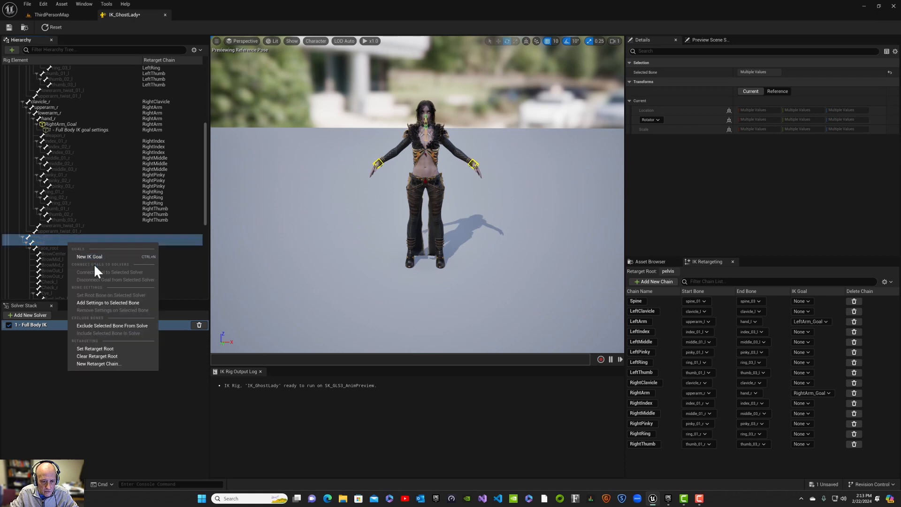
{"action": "left_click", "coordinate": [96, 364]}
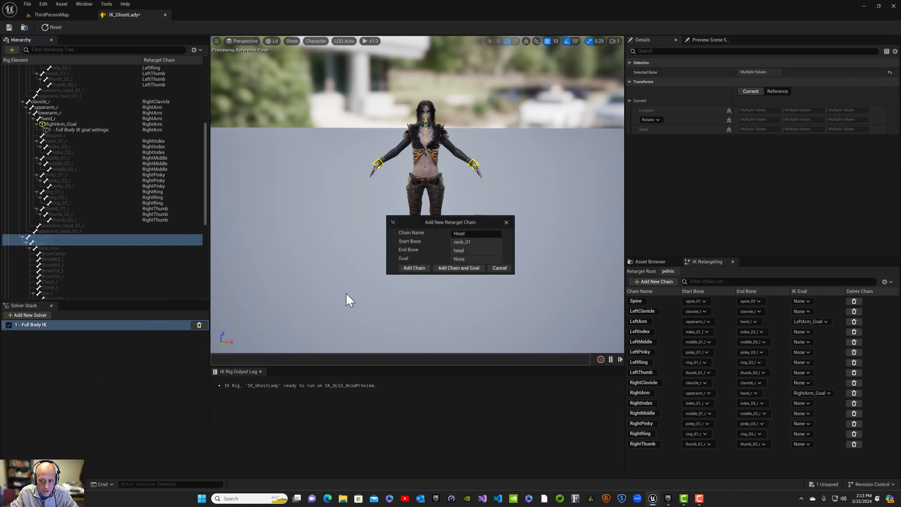
{"action": "left_click", "coordinate": [414, 267]}
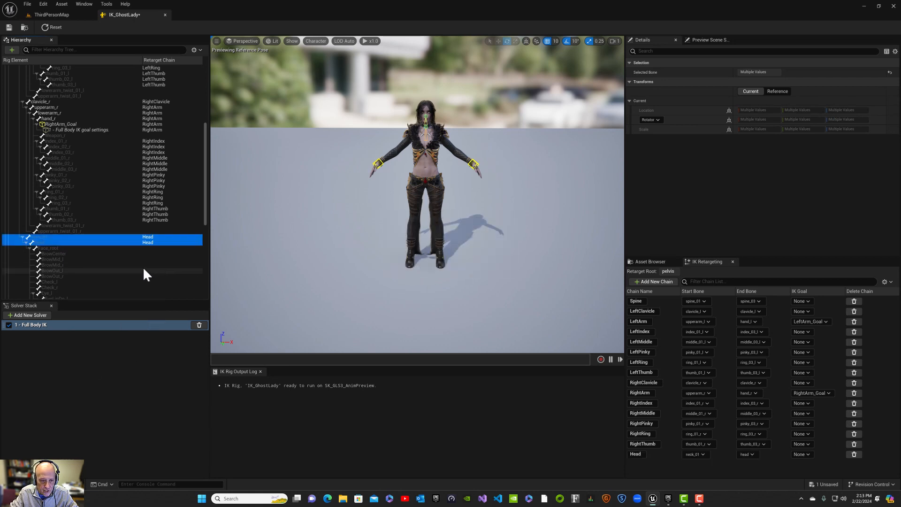
Step: Add a retarget chain named LeftLeg from thigh_l to ball_l, with an IK goal
{"action": "scroll", "coordinate": [55, 258], "scroll_direction": "down", "scroll_amount": 10}
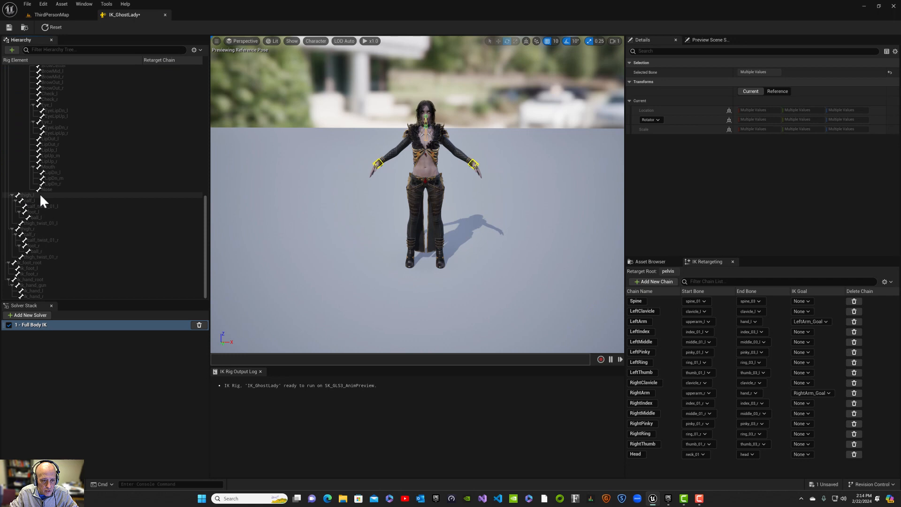
{"action": "left_click", "coordinate": [40, 195]}
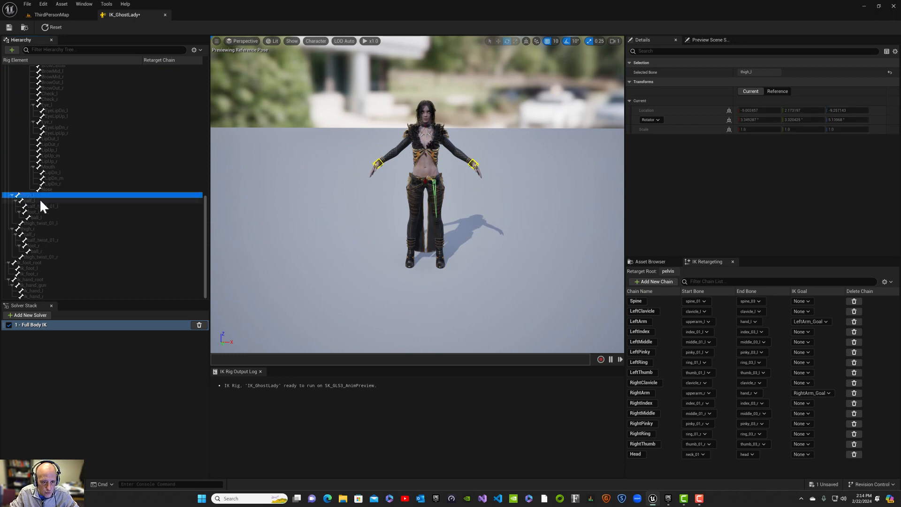
{"action": "left_click", "coordinate": [40, 199], "text": "ctrl"}
{"action": "left_click", "coordinate": [38, 212], "text": "ctrl"}
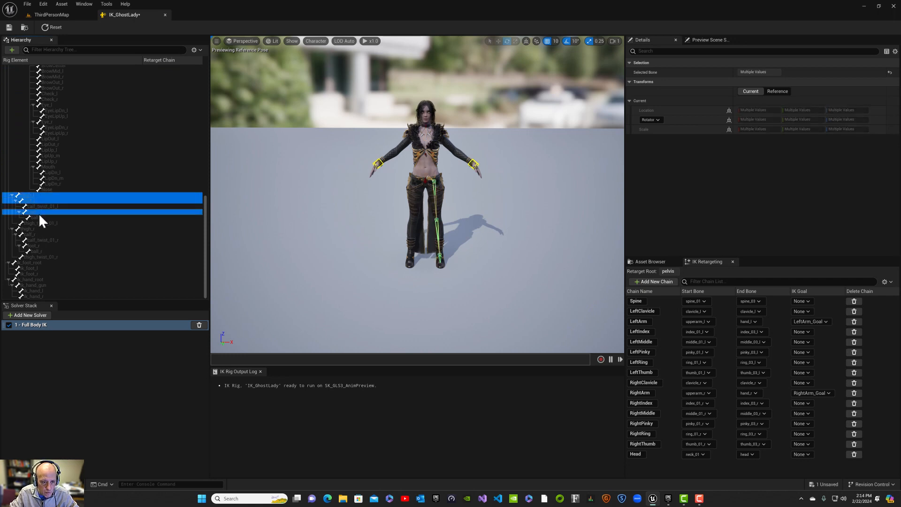
{"action": "left_click", "coordinate": [37, 216], "text": "ctrl"}
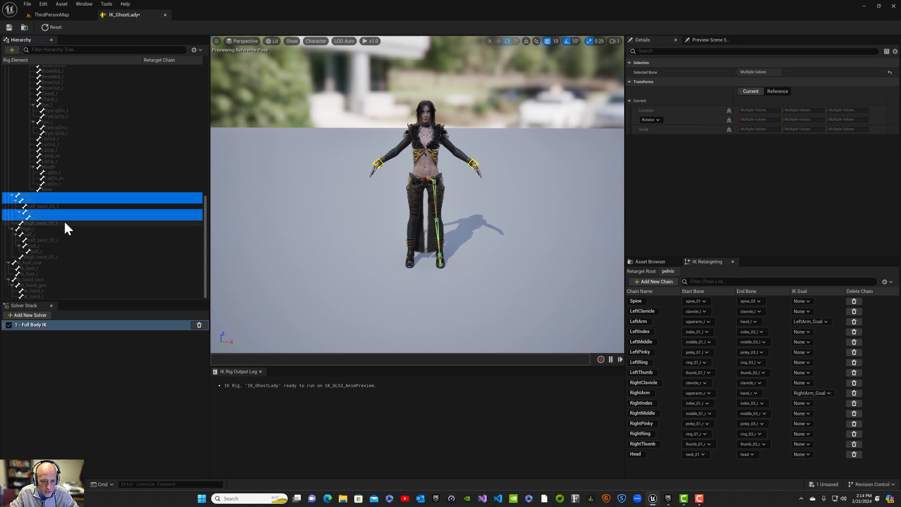
{"action": "right_click", "coordinate": [64, 215]}
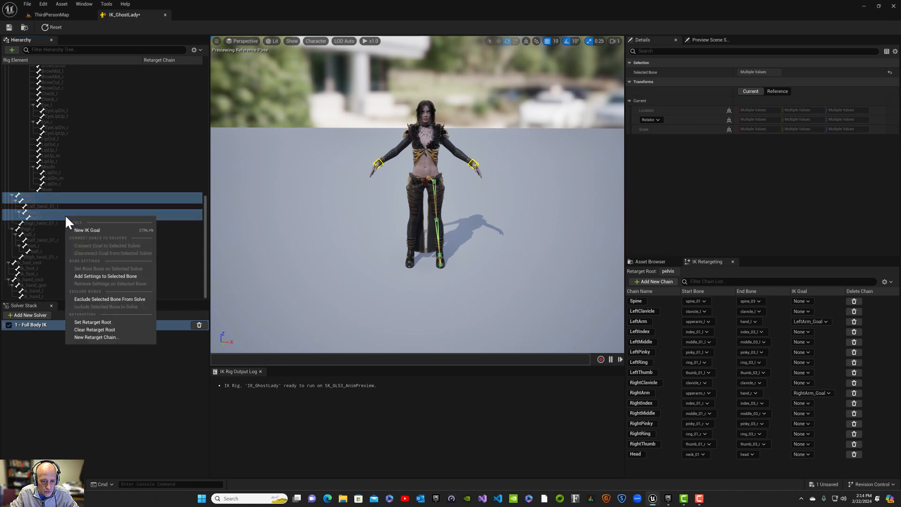
{"action": "left_click", "coordinate": [100, 335]}
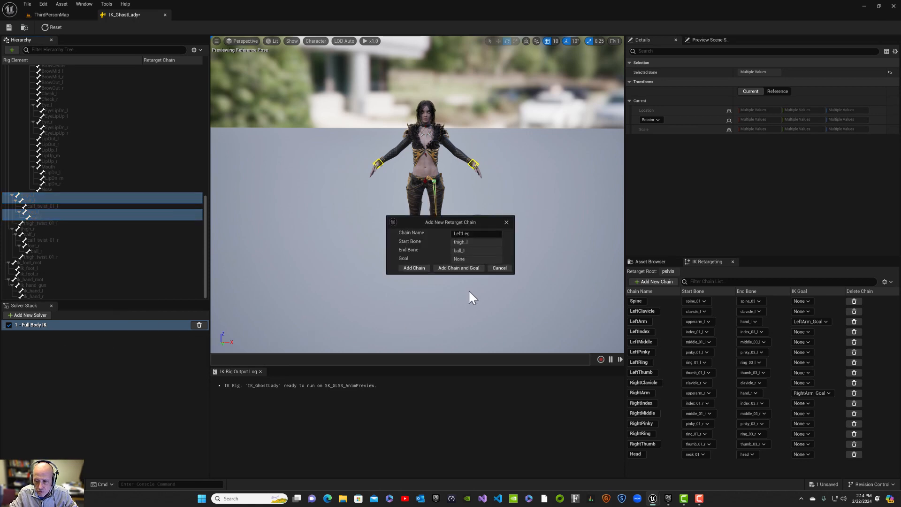
{"action": "left_click", "coordinate": [463, 266]}
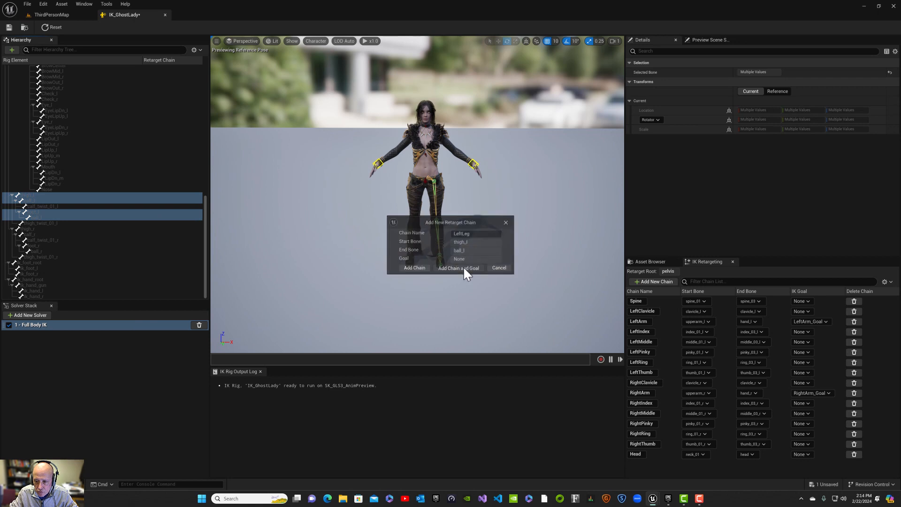
Step: Add a retarget chain named RightLeg from thigh_r to ball_r, with an IK goal
{"action": "left_click", "coordinate": [35, 229]}
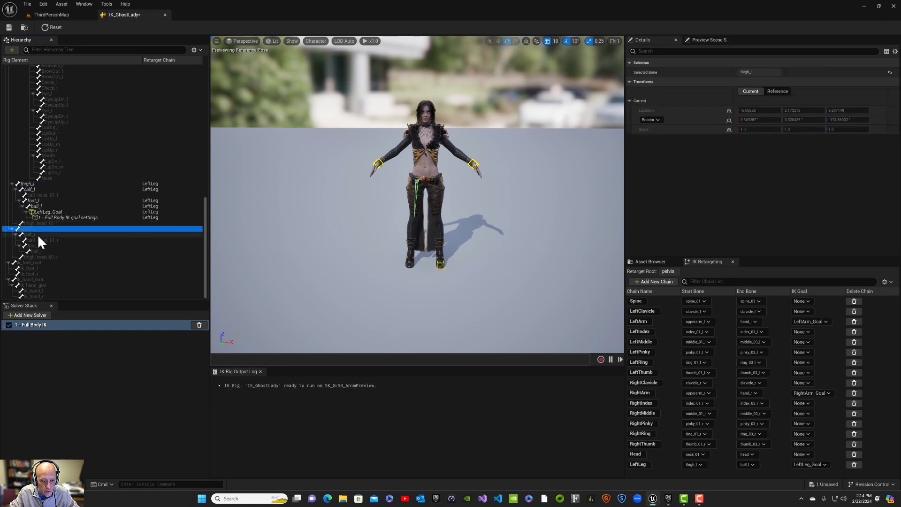
{"action": "left_click", "coordinate": [35, 246], "text": "ctrl"}
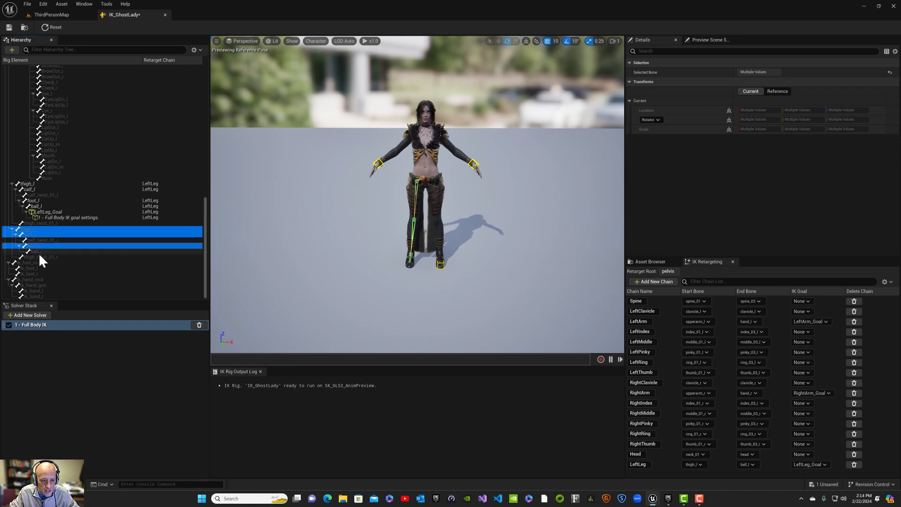
{"action": "right_click", "coordinate": [56, 250]}
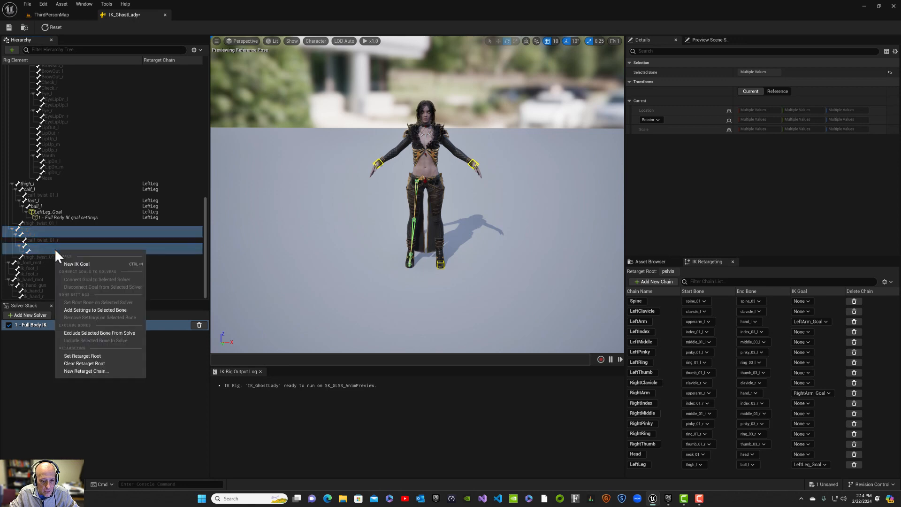
{"action": "left_click", "coordinate": [92, 371]}
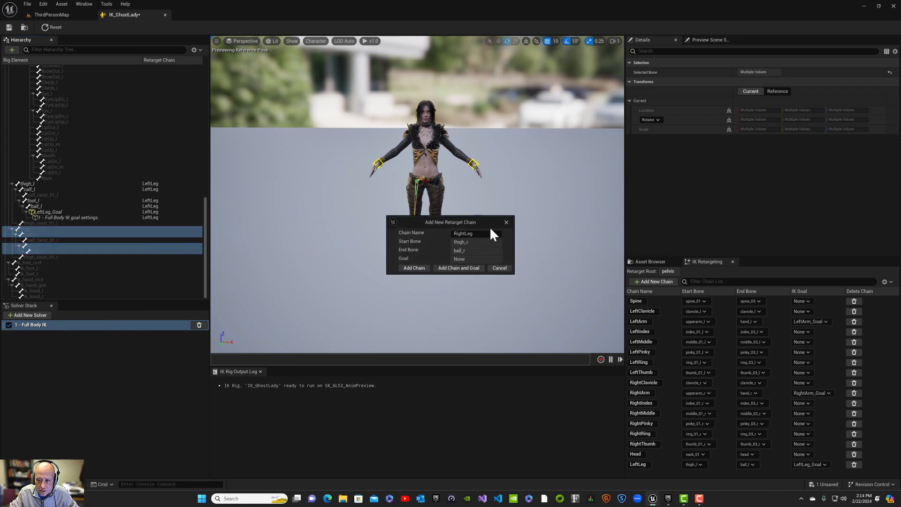
{"action": "left_click", "coordinate": [452, 264]}
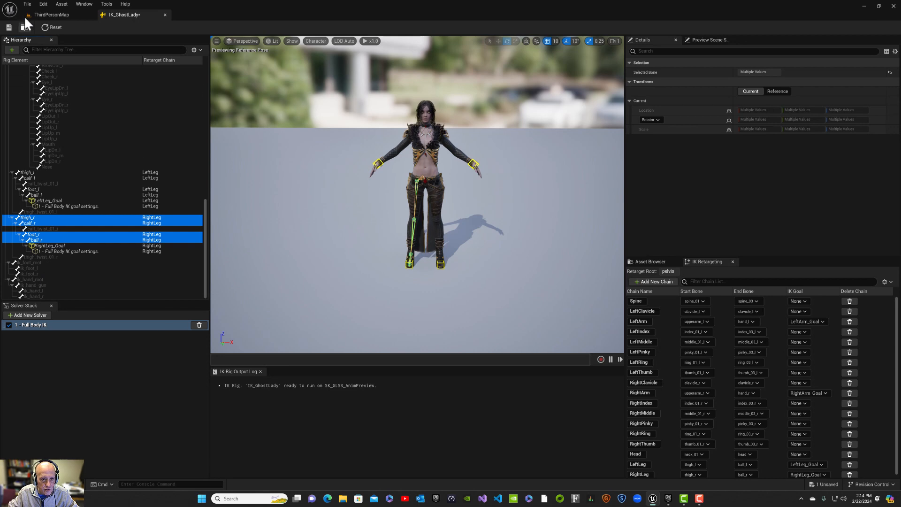
Step: Save the IK_GhostLady rig and close its editor
{"action": "left_click", "coordinate": [8, 27]}
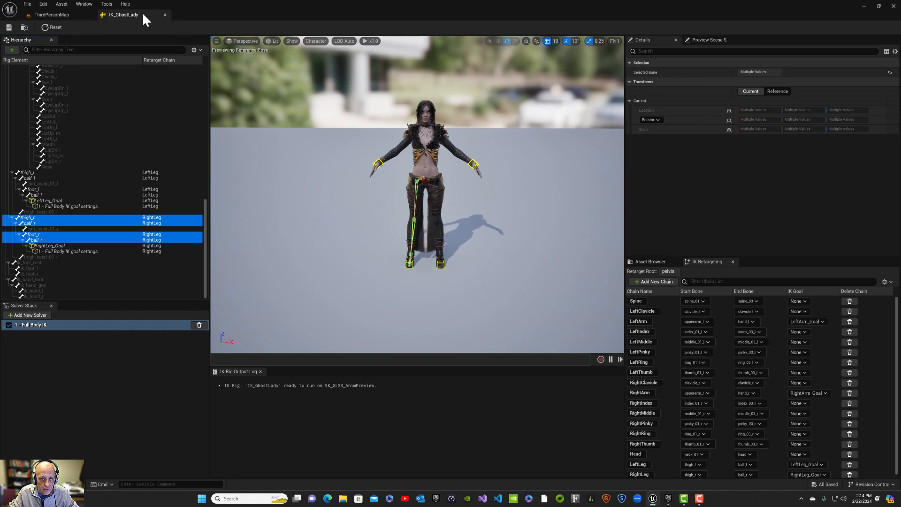
{"action": "left_click", "coordinate": [165, 15]}
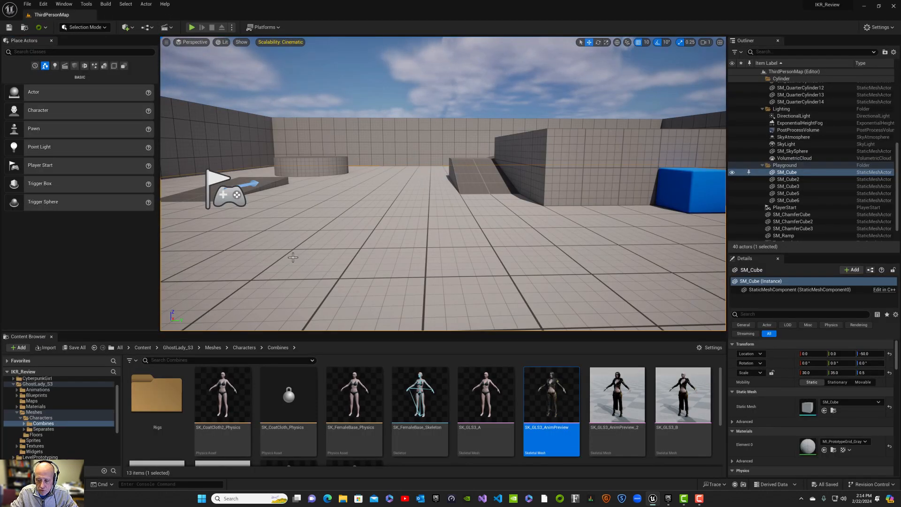
Step: Create an IK Retargeter named RTG_GhostLady in the Ghost Lady Rigs folder
{"action": "double_click", "coordinate": [157, 394]}
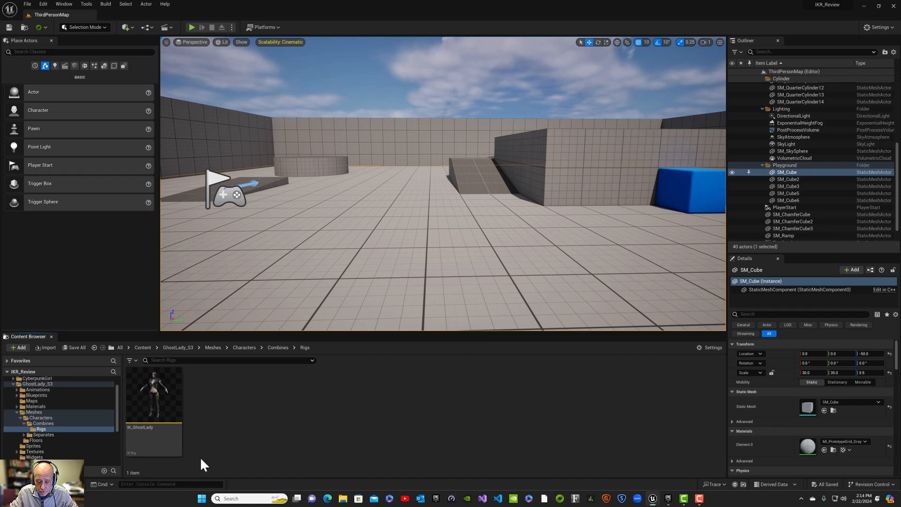
{"action": "right_click", "coordinate": [199, 457]}
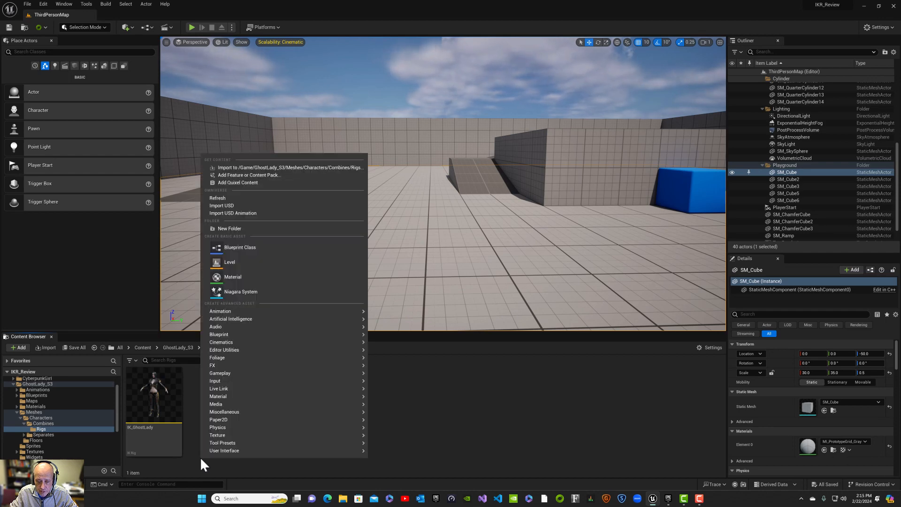
{"action": "mouse_move", "coordinate": [247, 313]}
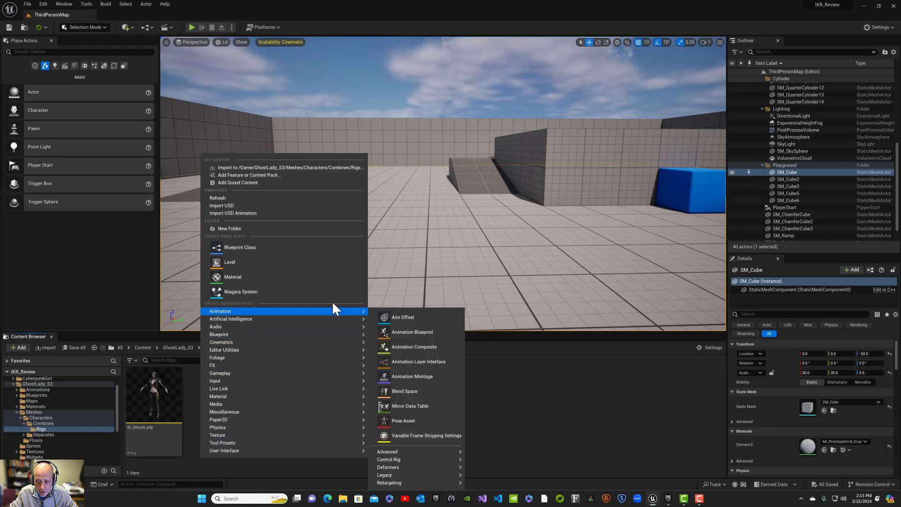
{"action": "mouse_move", "coordinate": [403, 483]}
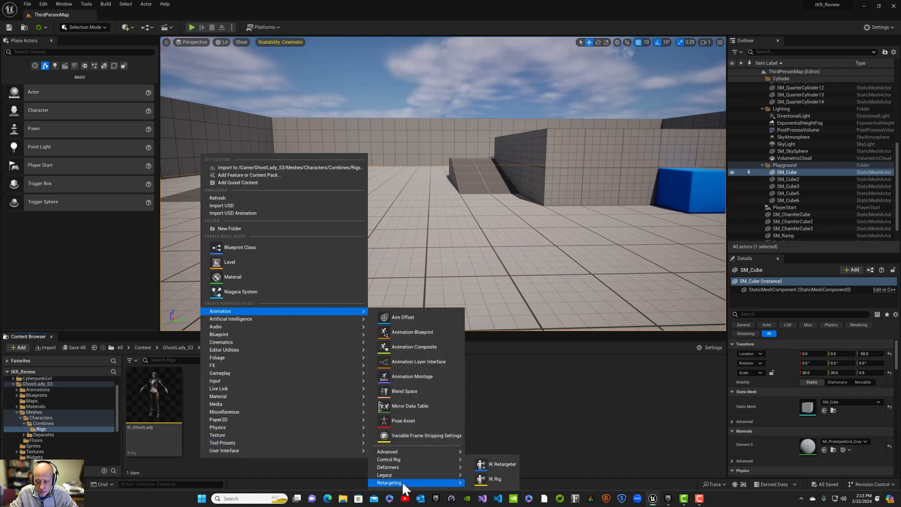
{"action": "left_click", "coordinate": [491, 463]}
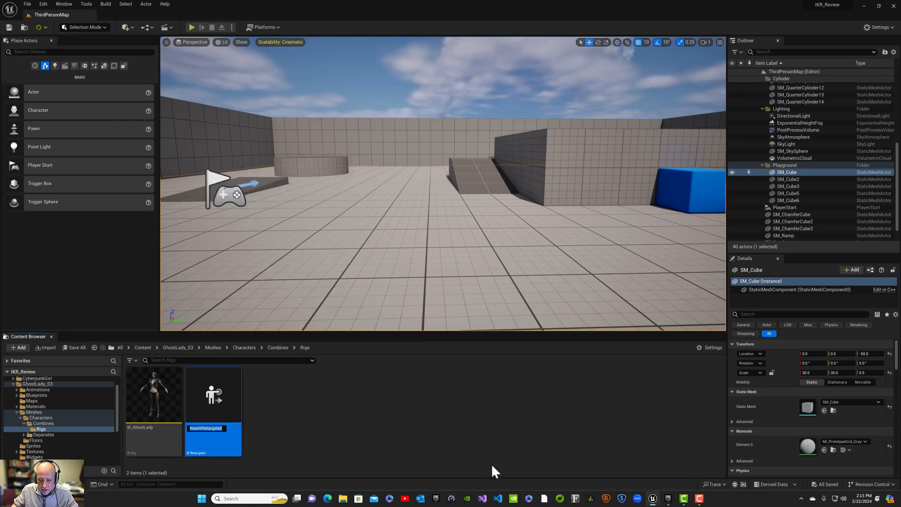
{"action": "type", "text": "RT"}
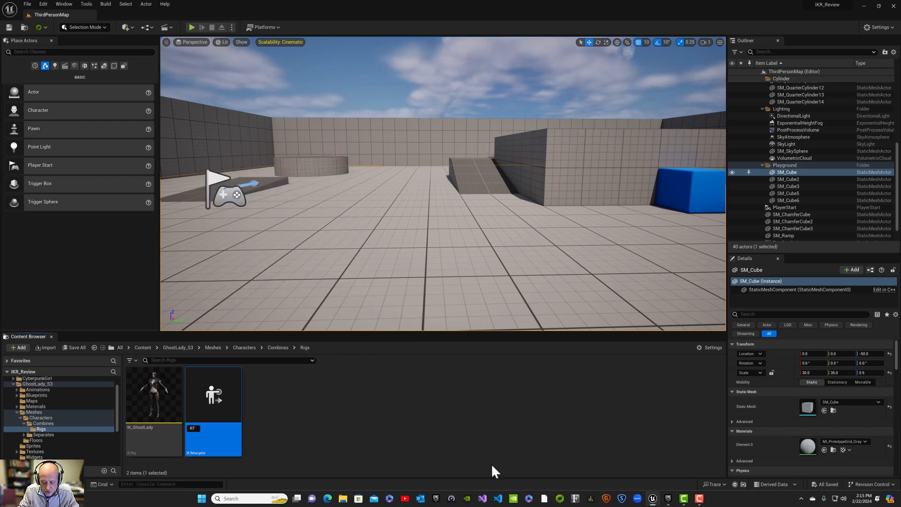
{"action": "type", "text": "G_Gho"}
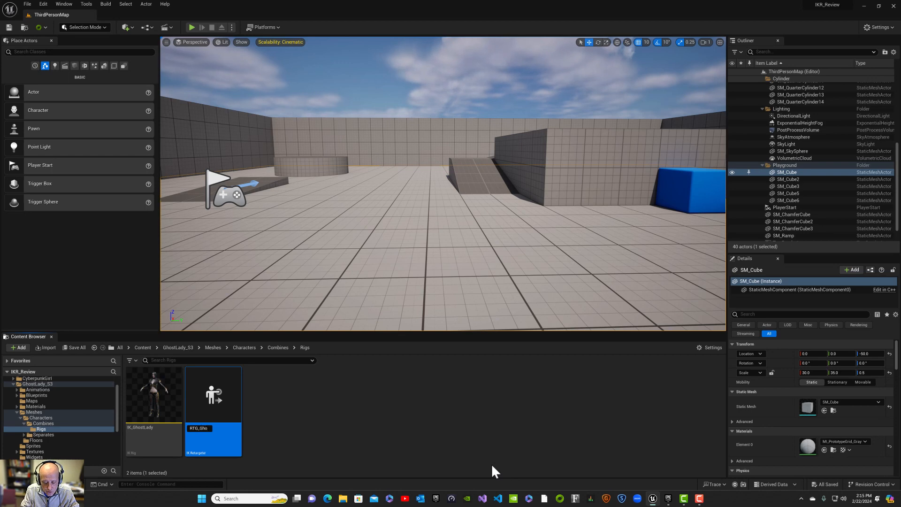
{"action": "type", "text": "stLady"}
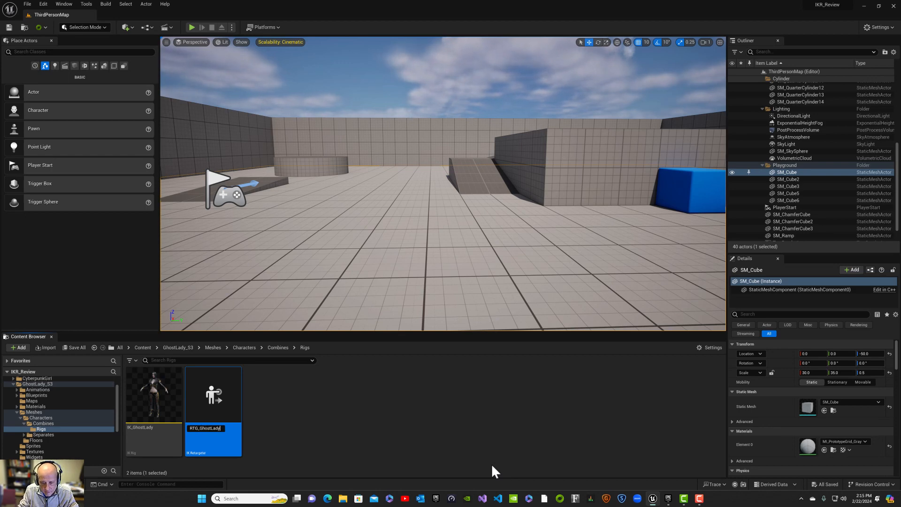
{"action": "key", "text": "Return"}
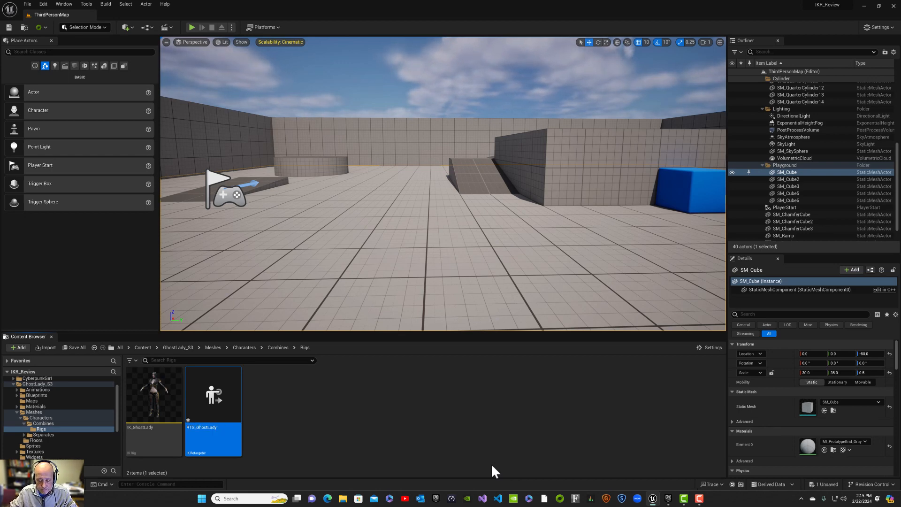
Step: Open RTG_GhostLady in a docked editor and assign IK_GhostLady as its source IK rig
{"action": "double_click", "coordinate": [224, 438]}
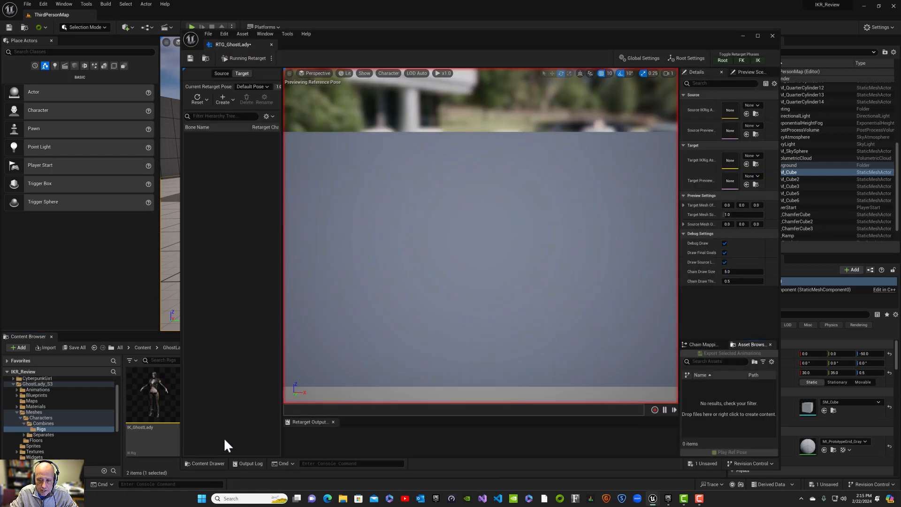
{"action": "left_click_drag", "start_coordinate": [243, 49], "coordinate": [235, 17]}
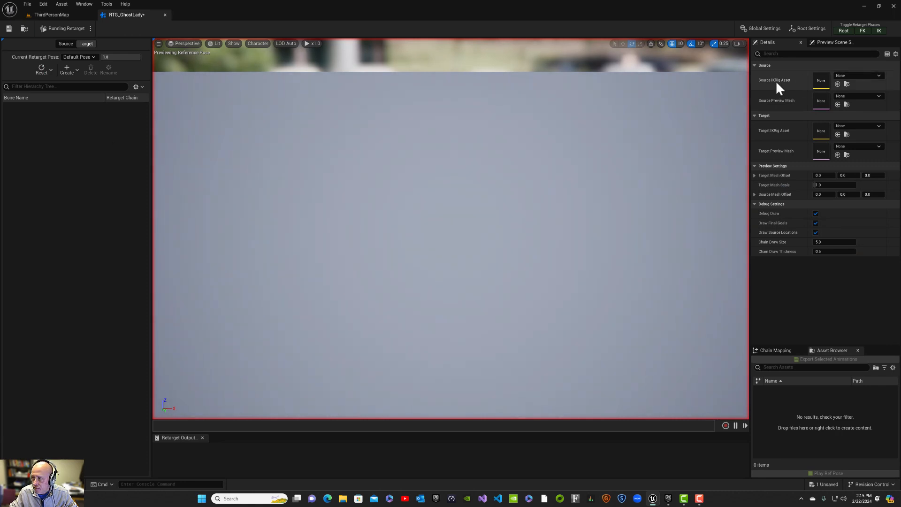
{"action": "left_click", "coordinate": [844, 79]}
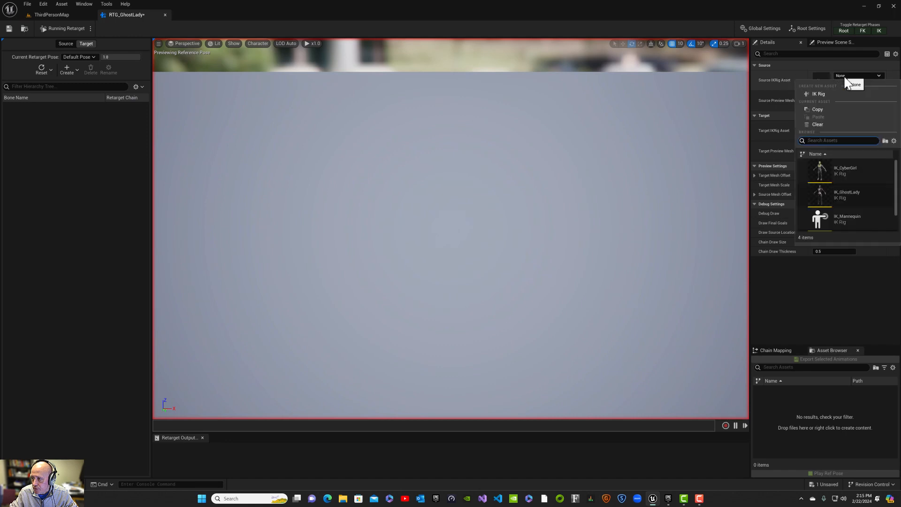
{"action": "left_click", "coordinate": [839, 193]}
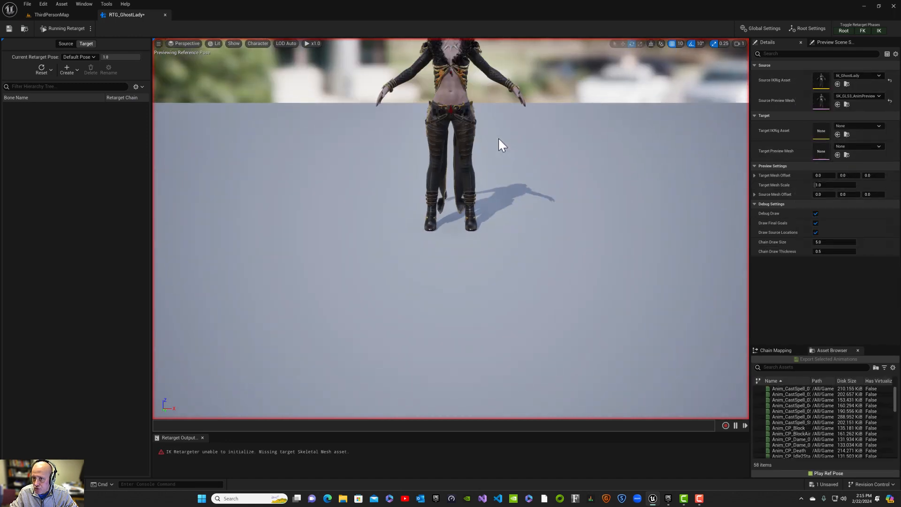
{"action": "right_click_drag", "start_coordinate": [498, 139], "coordinate": [493, 114]}
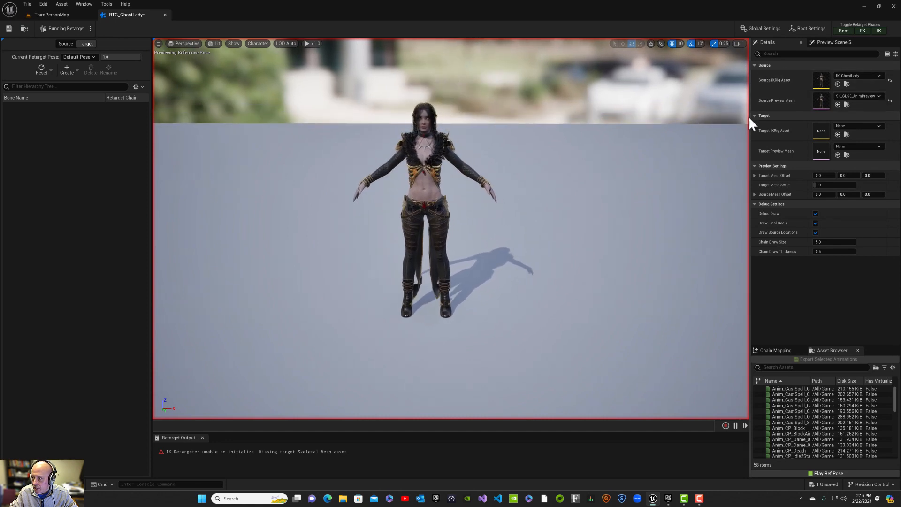
Step: Assign IK_CyberGirl as the target IK rig and set the target mesh offset to 150 in X
{"action": "left_click", "coordinate": [833, 126]}
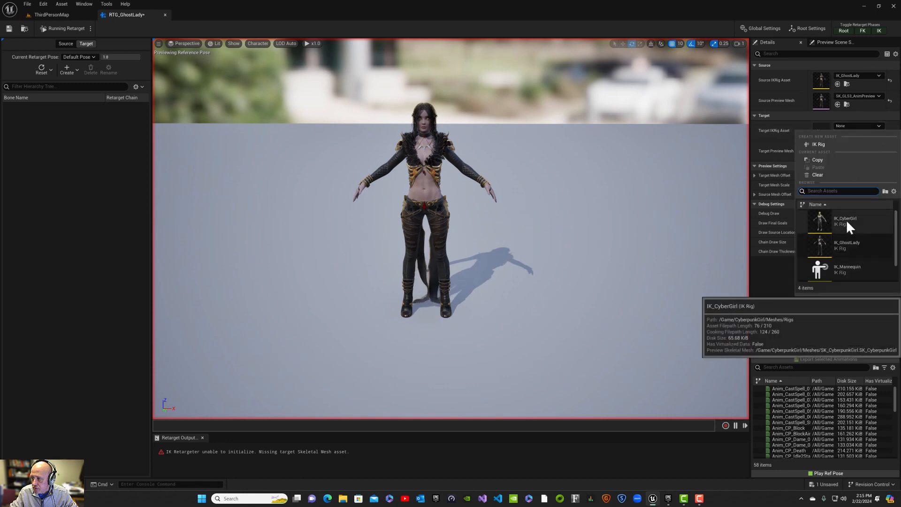
{"action": "left_click", "coordinate": [846, 219]}
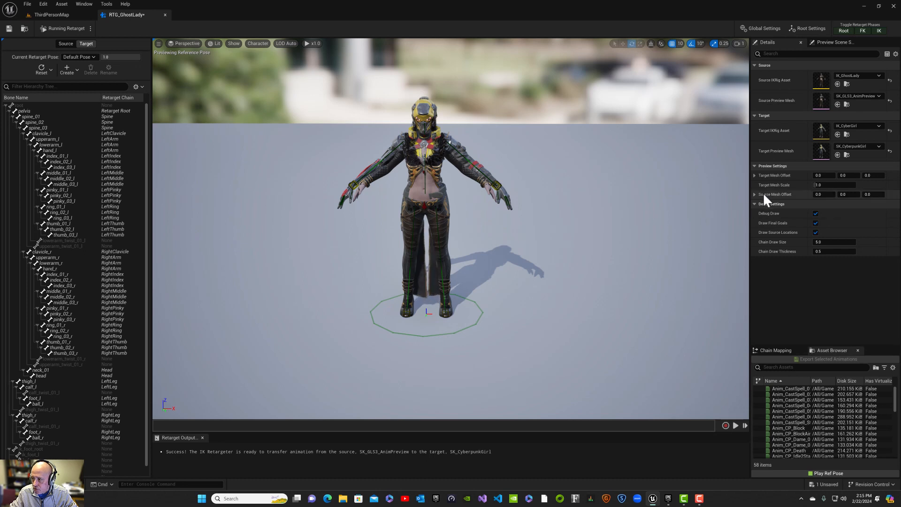
{"action": "left_click", "coordinate": [824, 175]}
{"action": "type", "text": "150"}
{"action": "key", "text": "Return"}
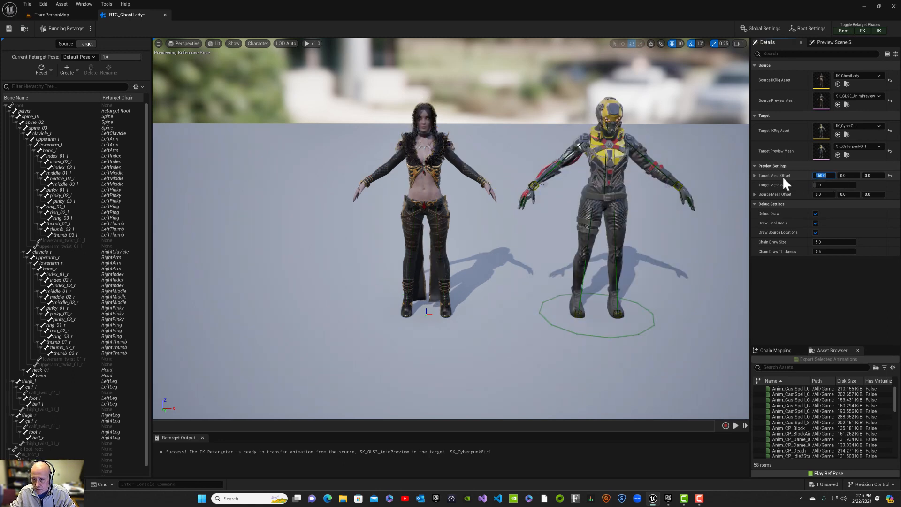
{"action": "middle_click_drag", "start_coordinate": [687, 182], "coordinate": [784, 157]}
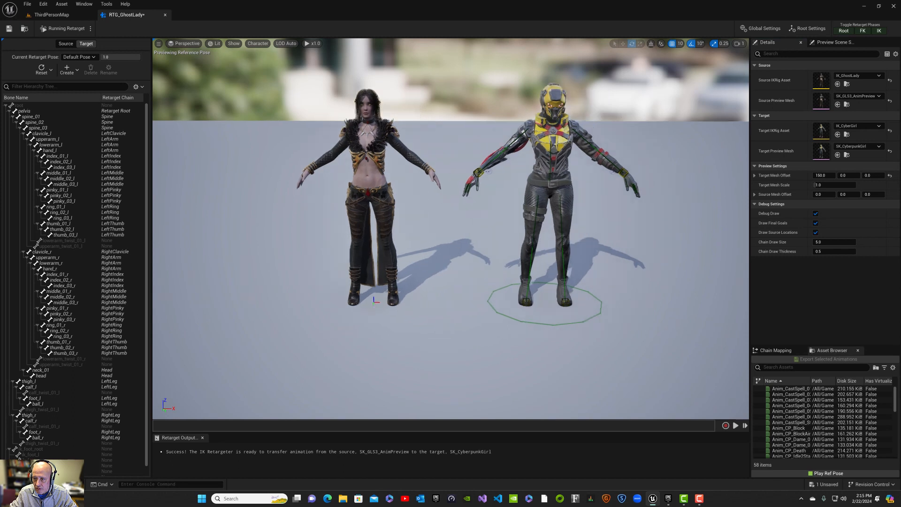
{"action": "middle_click_drag", "start_coordinate": [635, 221], "coordinate": [600, 215]}
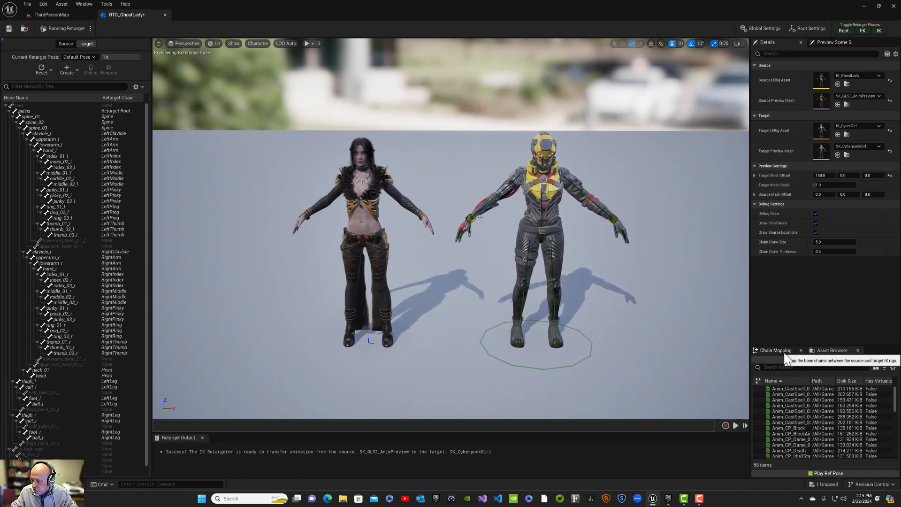
Step: Filter the retargeter's animation assets to show only the Animation Sequence type
{"action": "scroll", "coordinate": [838, 399], "scroll_direction": "down", "scroll_amount": 15}
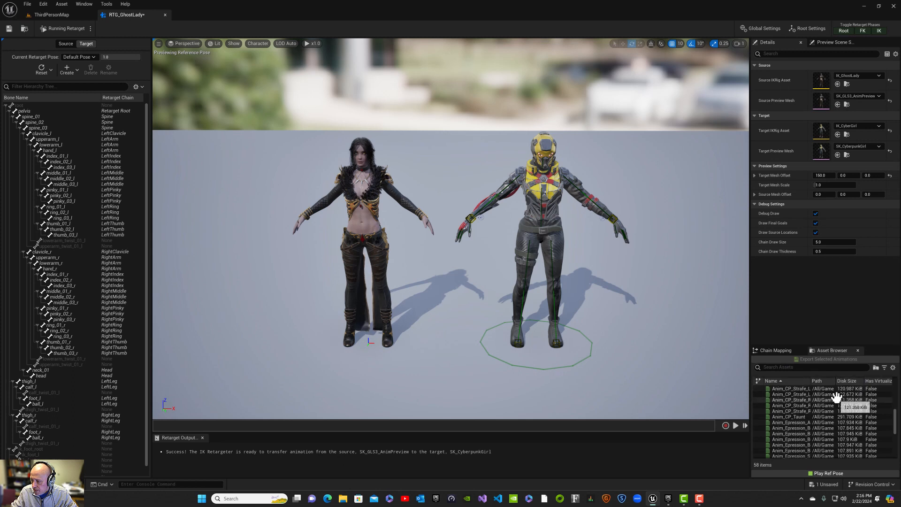
{"action": "scroll", "coordinate": [831, 395], "scroll_direction": "up", "scroll_amount": 12}
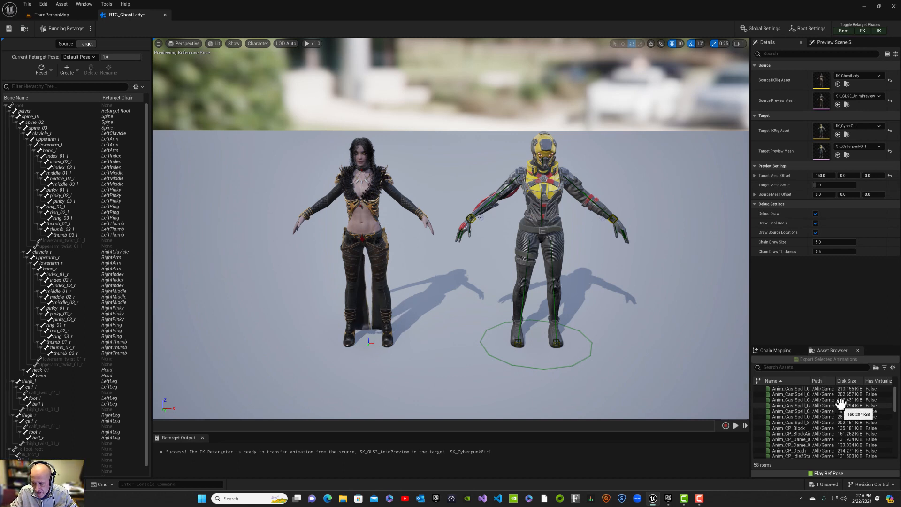
{"action": "left_click", "coordinate": [883, 368]}
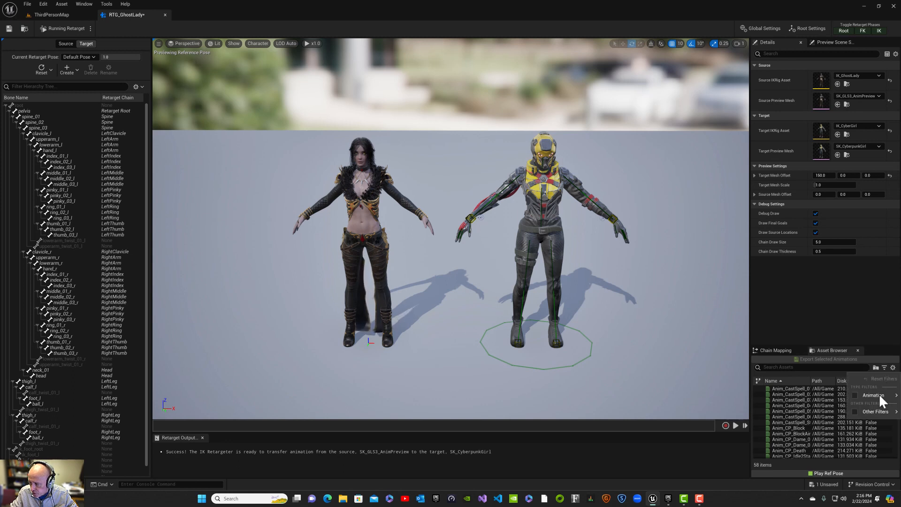
{"action": "mouse_move", "coordinate": [876, 394]}
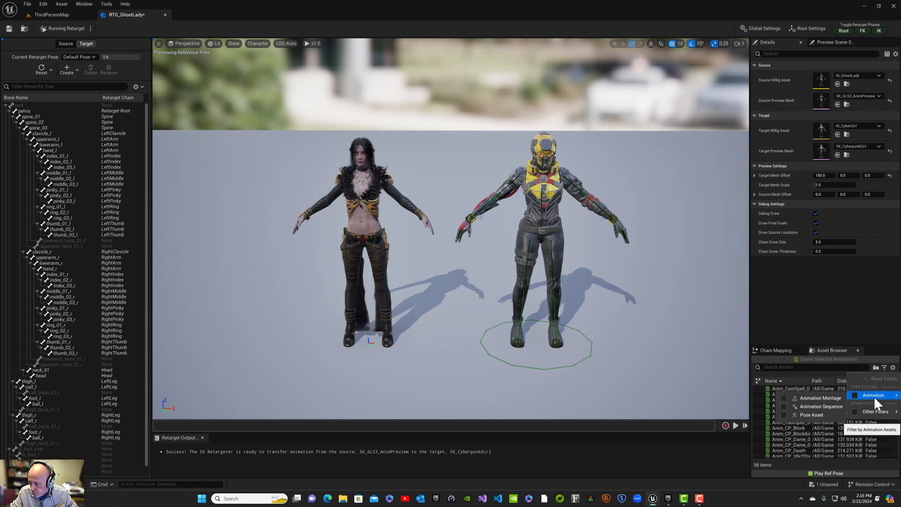
{"action": "left_click", "coordinate": [821, 405]}
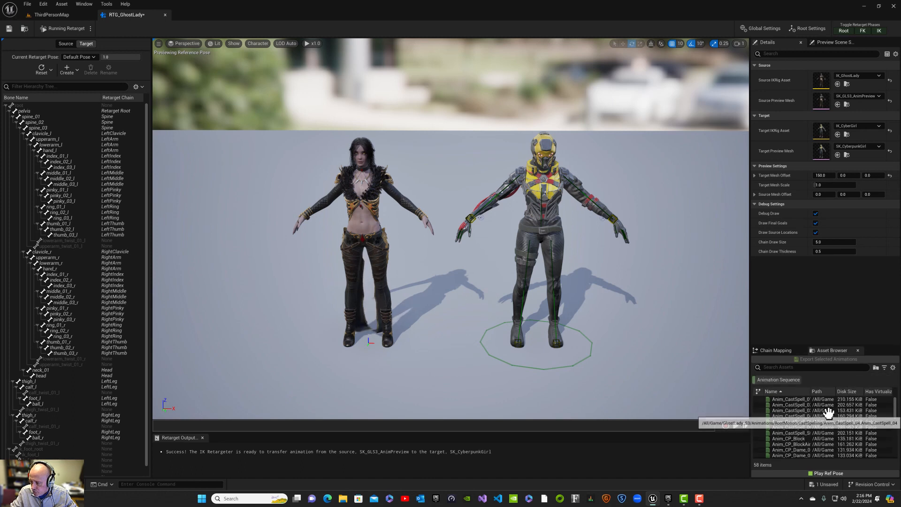
Step: Preview Anim_CastSpell_01, Anim_CP_Standing2Idle, Anim_CP_Run_Fwd, Anim_CP_Idle2Standing, Anim_CP_Death and another cast-spell animation on both characters
{"action": "left_click", "coordinate": [800, 399]}
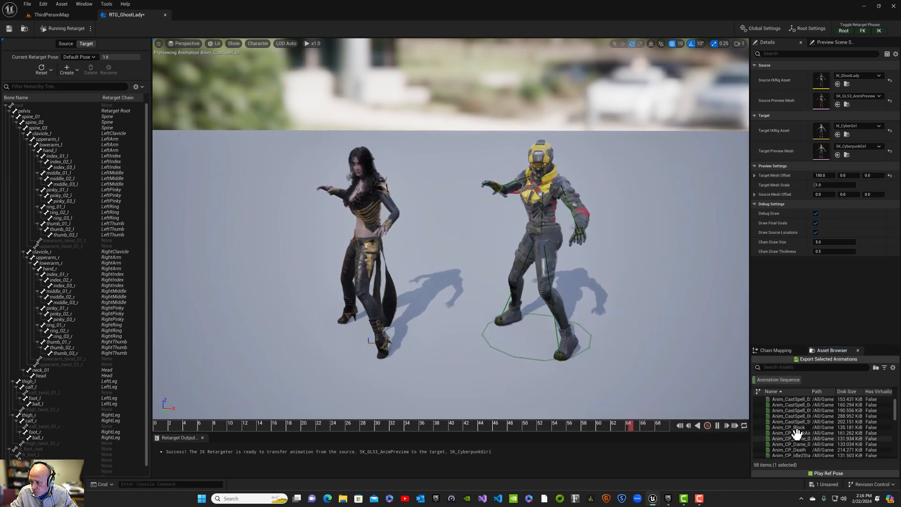
{"action": "scroll", "coordinate": [797, 422], "scroll_direction": "down", "scroll_amount": 3}
{"action": "left_click", "coordinate": [792, 455]}
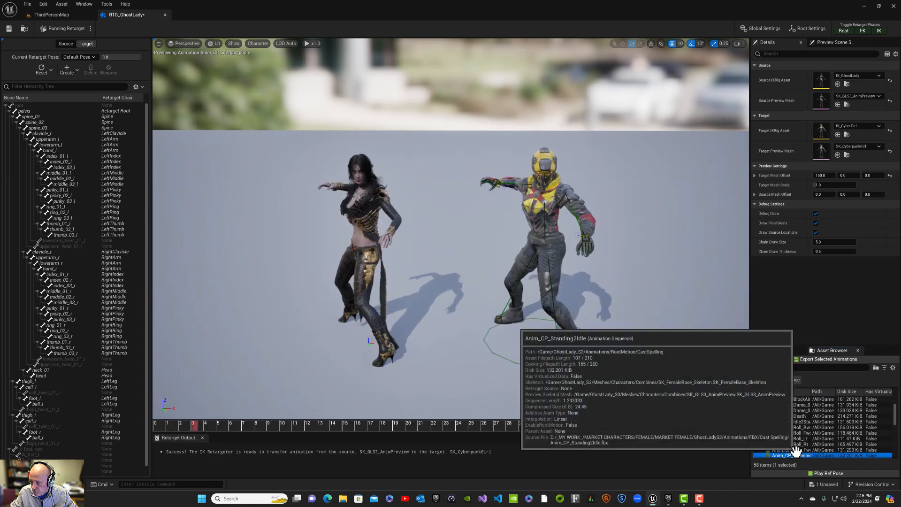
{"action": "left_click", "coordinate": [792, 449]}
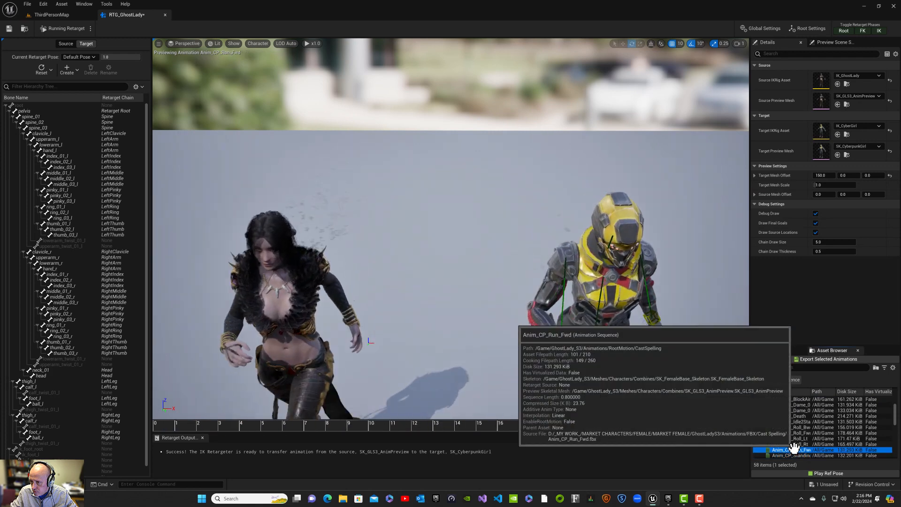
{"action": "left_click", "coordinate": [794, 421]}
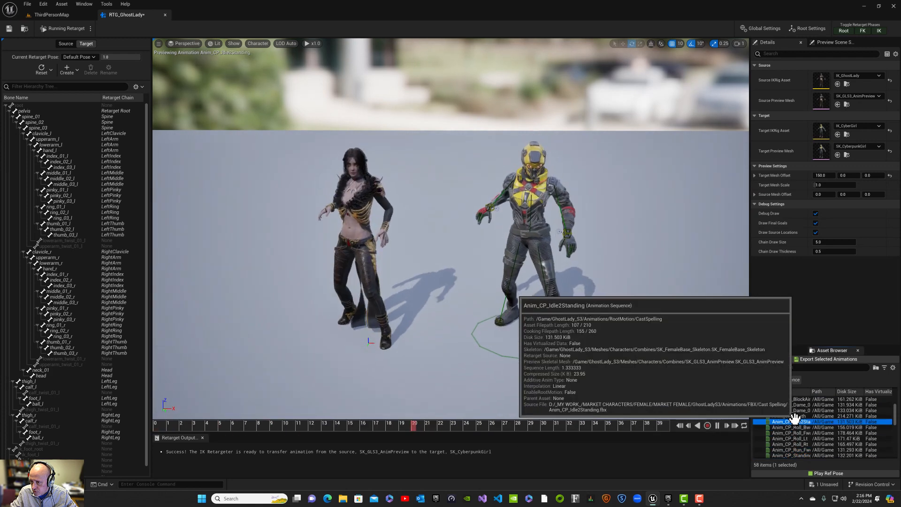
{"action": "left_click", "coordinate": [798, 415]}
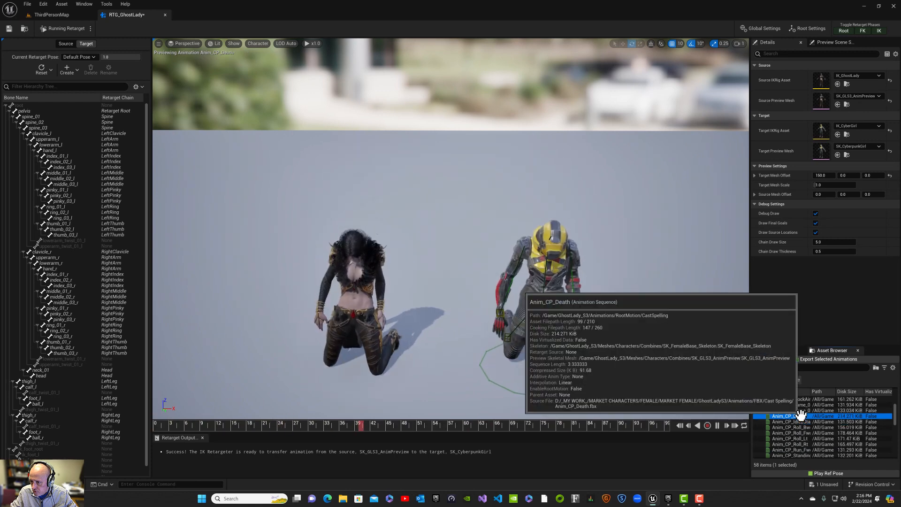
{"action": "scroll", "coordinate": [801, 412], "scroll_direction": "up", "scroll_amount": 3}
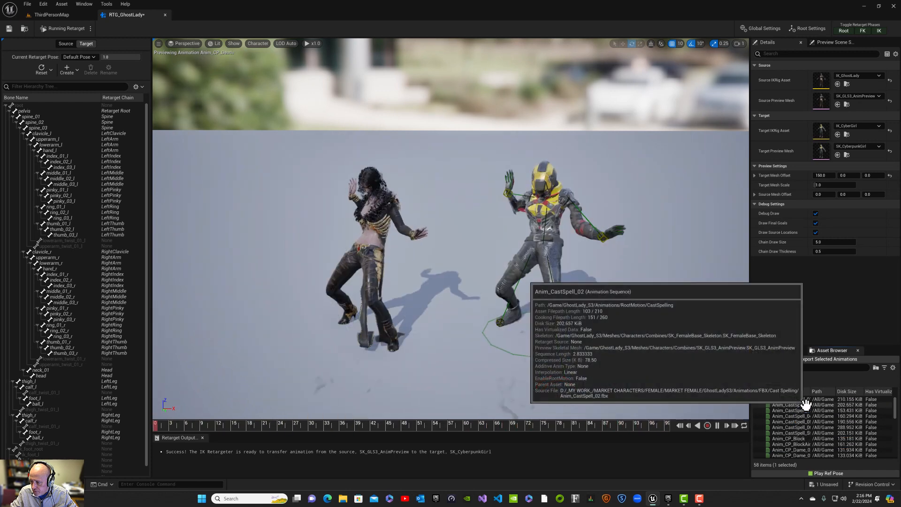
{"action": "left_click", "coordinate": [803, 410]}
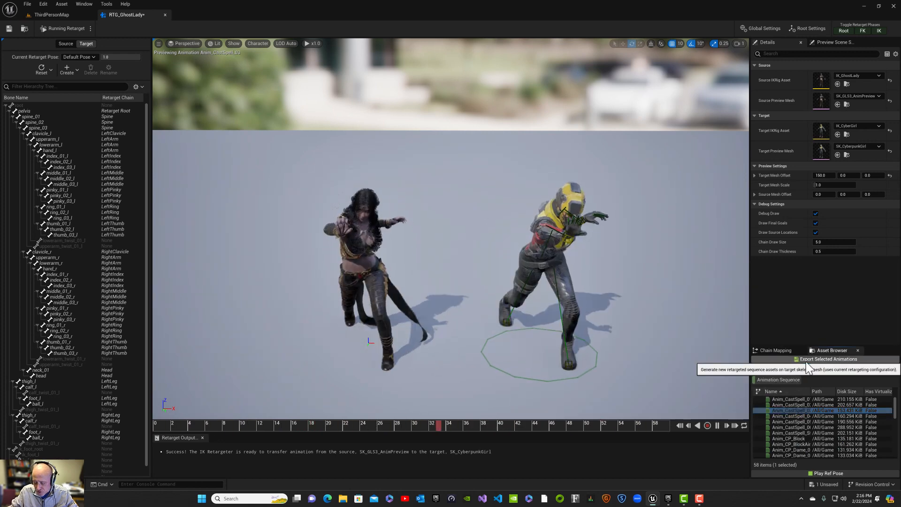
Step: Search the animations for "walk" to preview Anim_Walk on both characters, and search for "run"
{"action": "type", "text": "walk"}
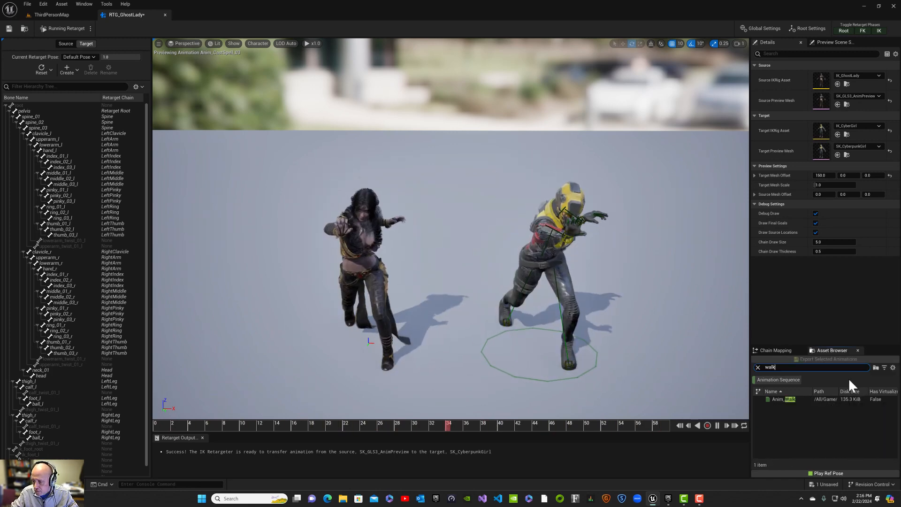
{"action": "left_click", "coordinate": [808, 399]}
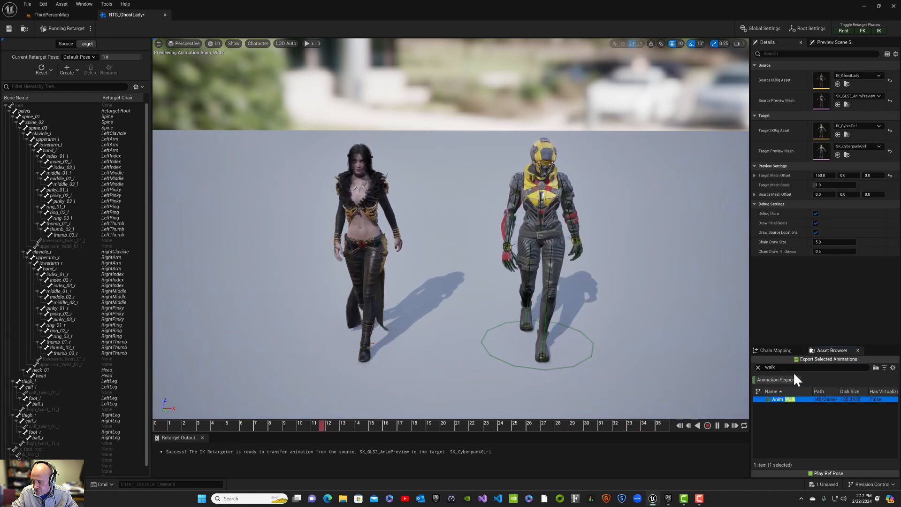
{"action": "double_click", "coordinate": [790, 367]}
{"action": "type", "text": "run"}
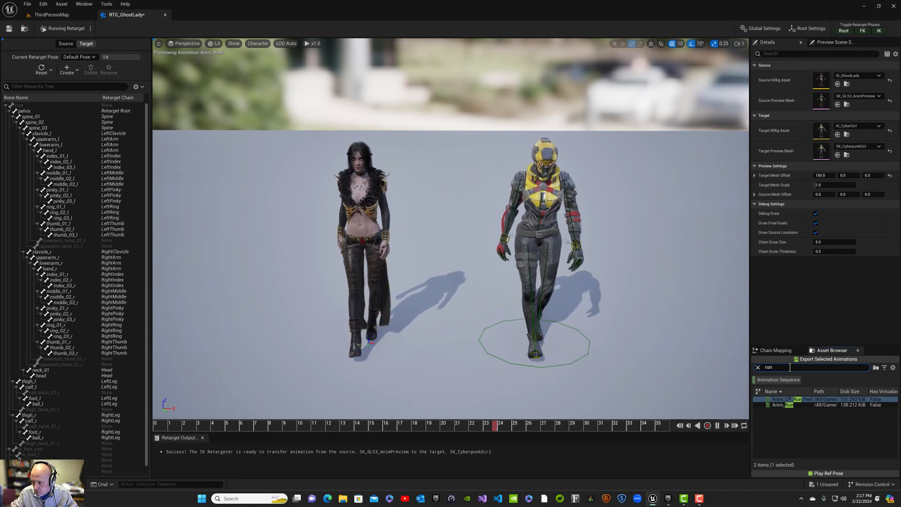
Step: Preview the Anim_Run animation on both characters and clear the asset search text
{"action": "left_click", "coordinate": [791, 405]}
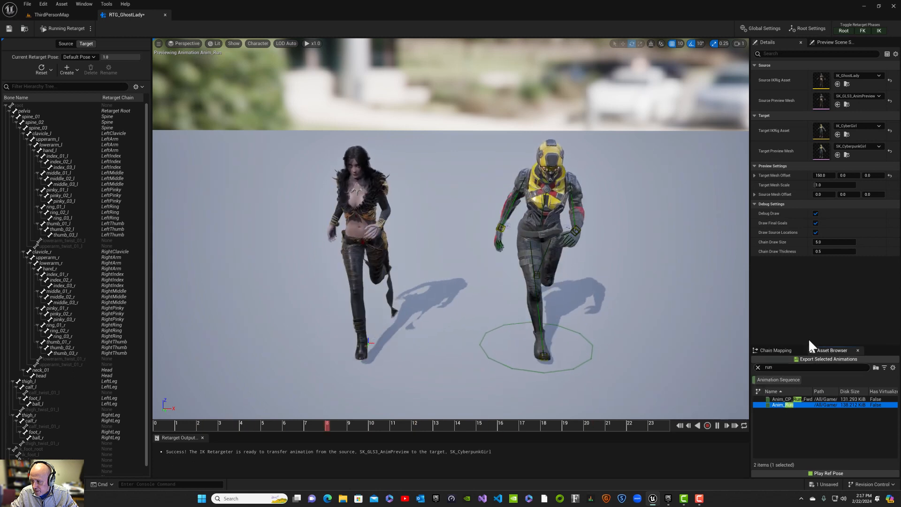
{"action": "left_click", "coordinate": [757, 367]}
Step: Auto-map all retarget chains using exact name matching
{"action": "left_click", "coordinate": [774, 350]}
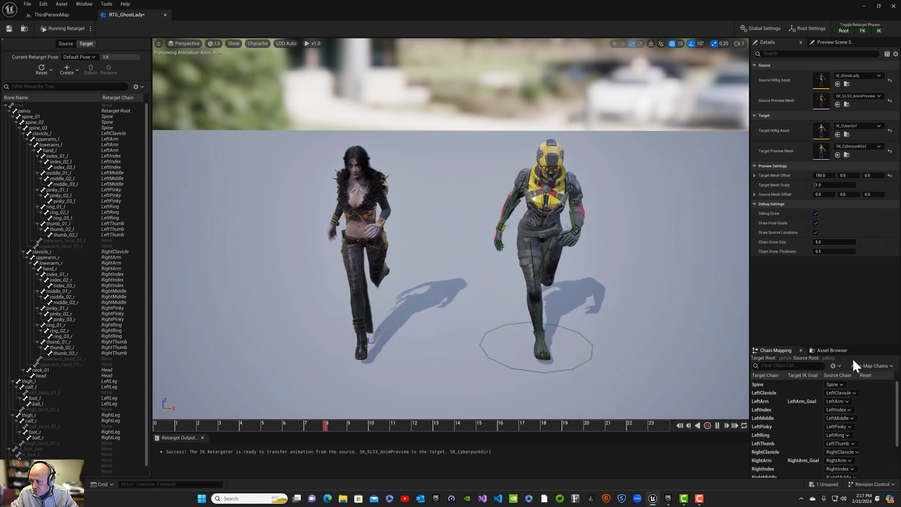
{"action": "left_click", "coordinate": [872, 366]}
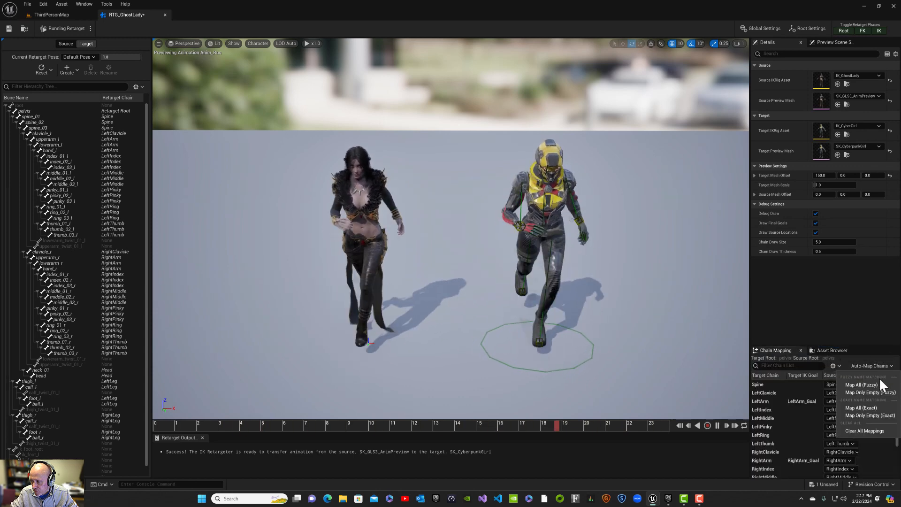
{"action": "left_click", "coordinate": [879, 407]}
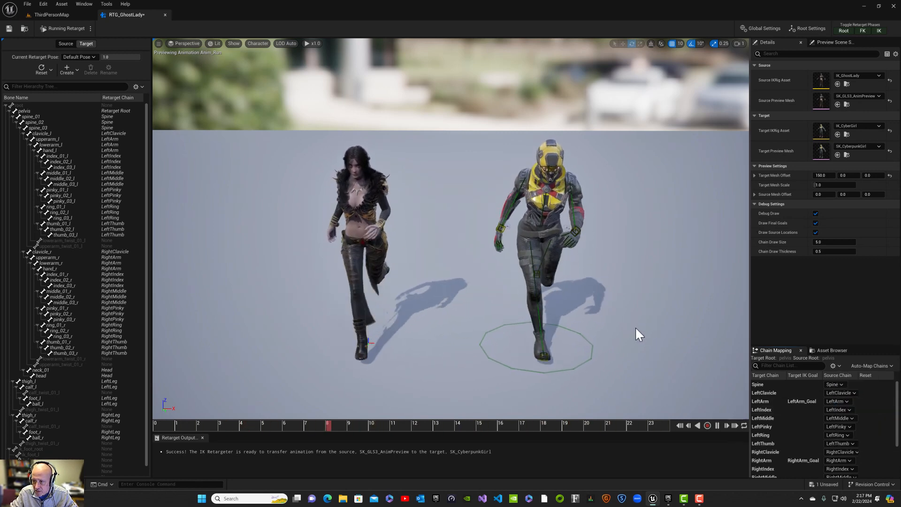
Step: Filter the retargeter's animation asset list to show only Animation Sequence assets
{"action": "left_click", "coordinate": [831, 350]}
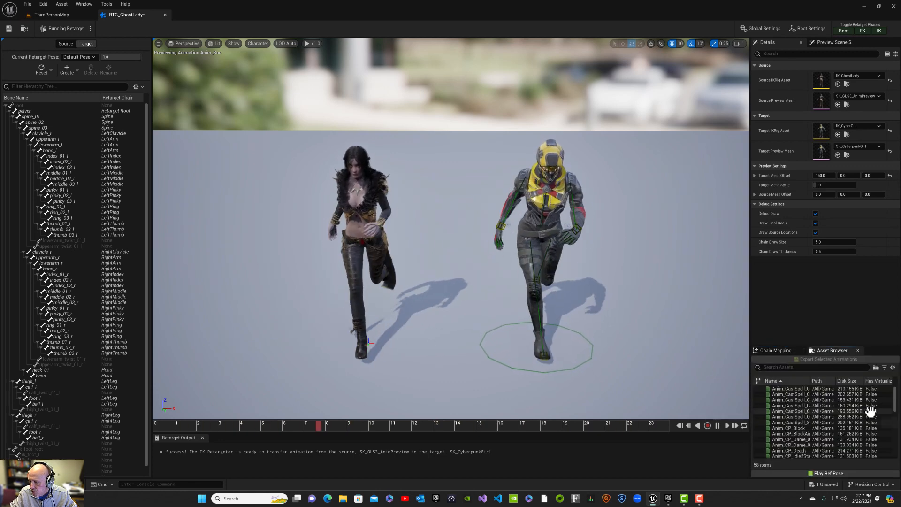
{"action": "scroll", "coordinate": [869, 410], "scroll_direction": "down", "scroll_amount": 5}
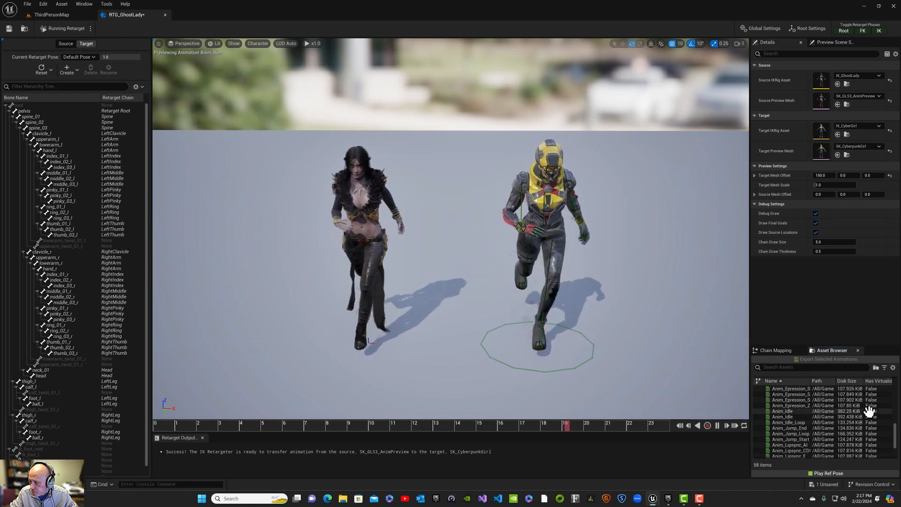
{"action": "scroll", "coordinate": [869, 411], "scroll_direction": "up", "scroll_amount": 3}
{"action": "scroll", "coordinate": [867, 411], "scroll_direction": "up", "scroll_amount": 2}
{"action": "scroll", "coordinate": [868, 409], "scroll_direction": "up", "scroll_amount": 5}
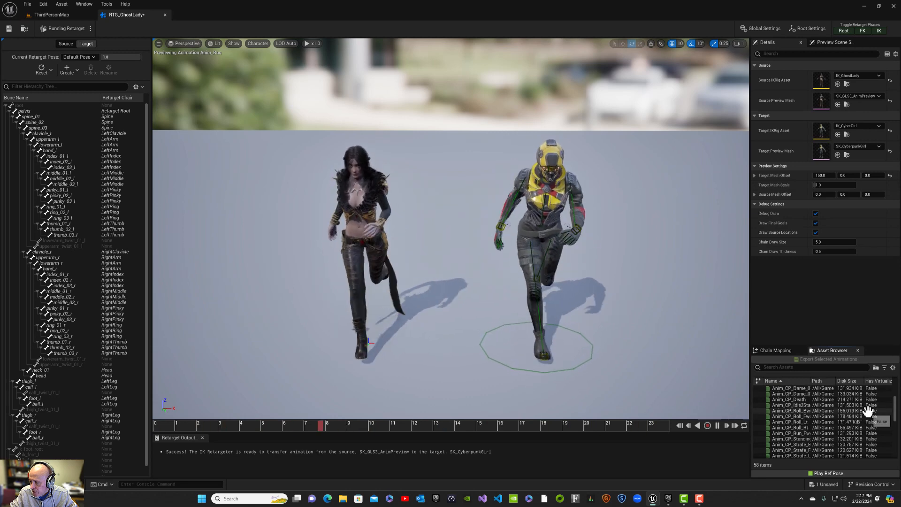
{"action": "left_click", "coordinate": [885, 367]}
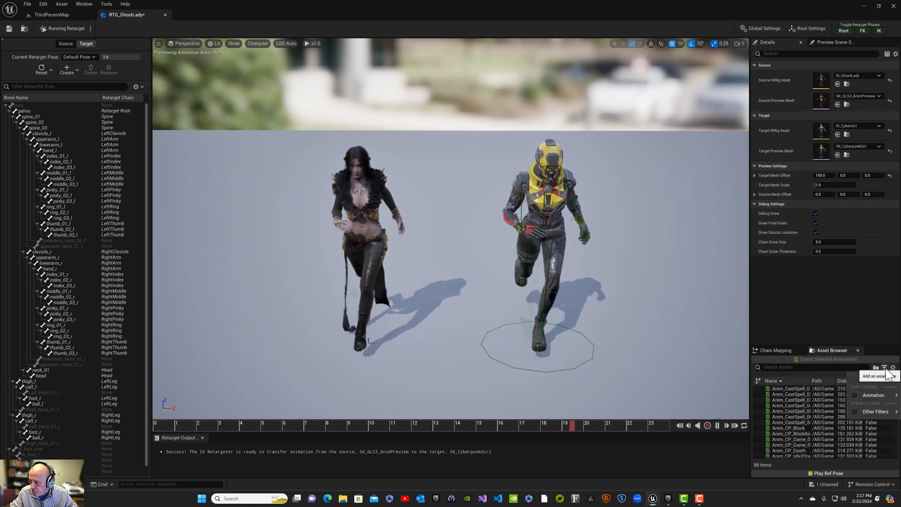
{"action": "mouse_move", "coordinate": [871, 393]}
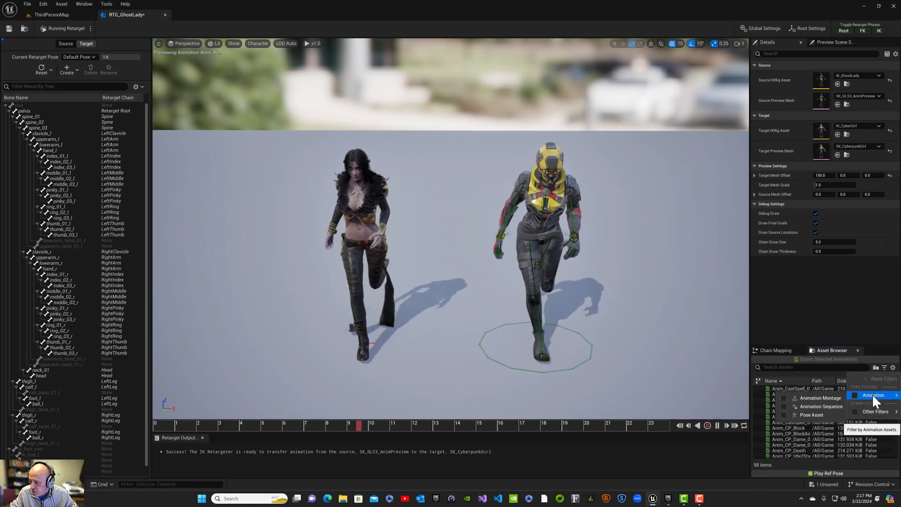
{"action": "left_click", "coordinate": [783, 406]}
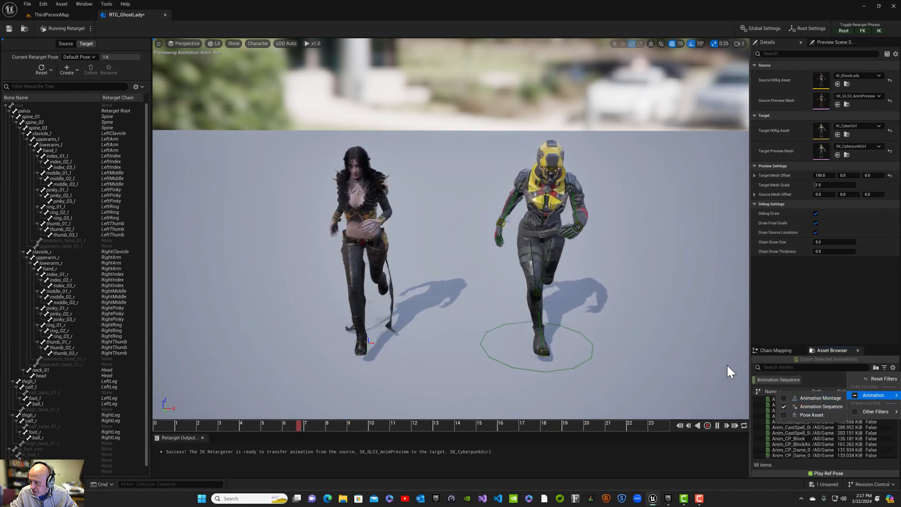
{"action": "left_click", "coordinate": [727, 365]}
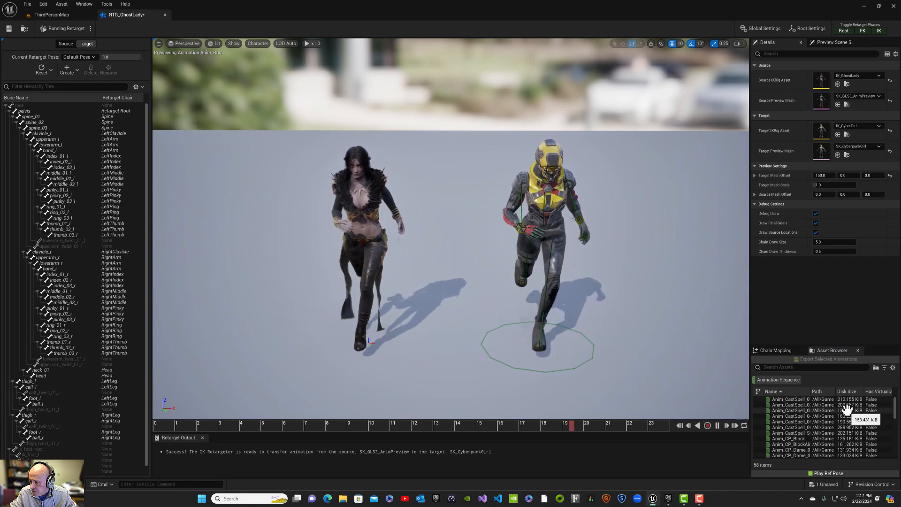
{"action": "left_click", "coordinate": [884, 367]}
{"action": "mouse_move", "coordinate": [876, 391]}
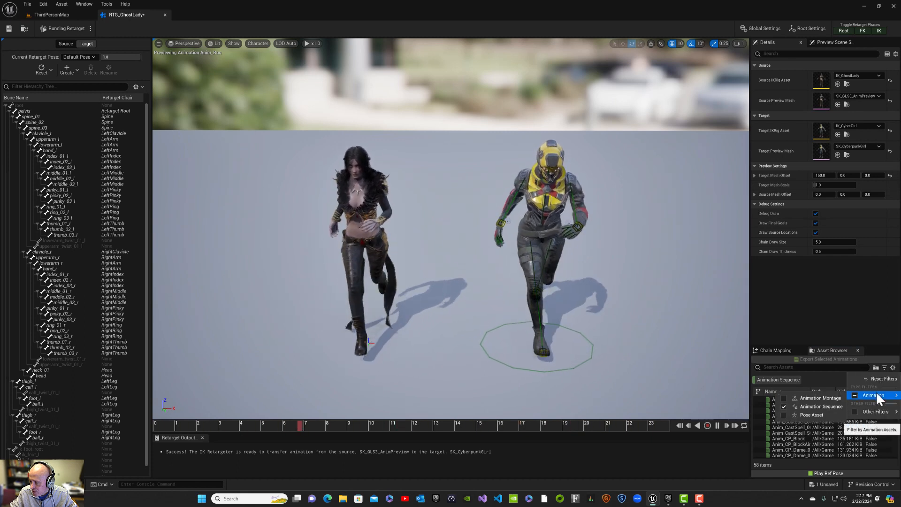
{"action": "left_click", "coordinate": [882, 327]}
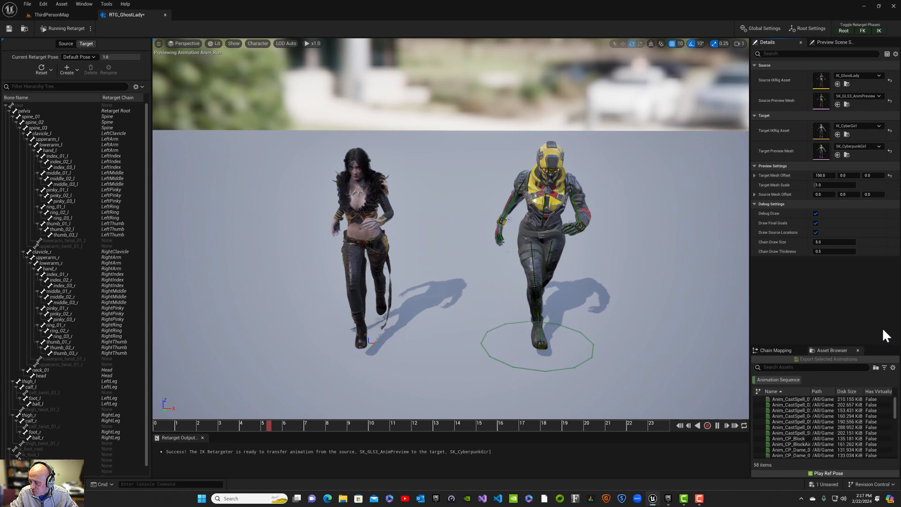
Step: Select all animation sequences in the filtered asset list
{"action": "left_click", "coordinate": [811, 399]}
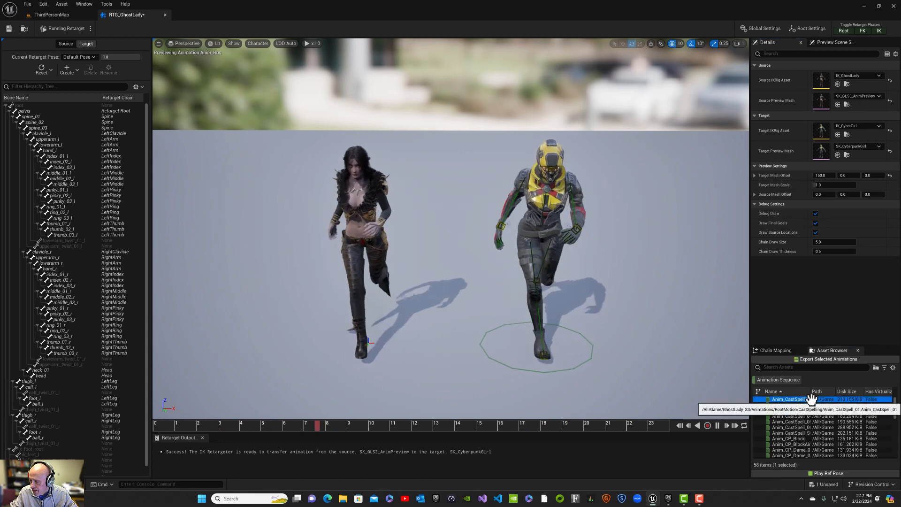
{"action": "left_click", "coordinate": [793, 427]}
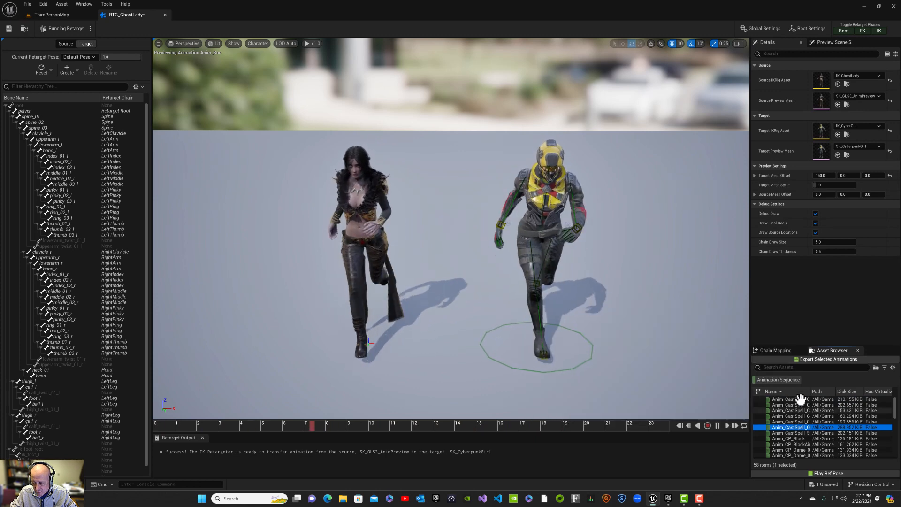
{"action": "key", "text": "ctrl+a"}
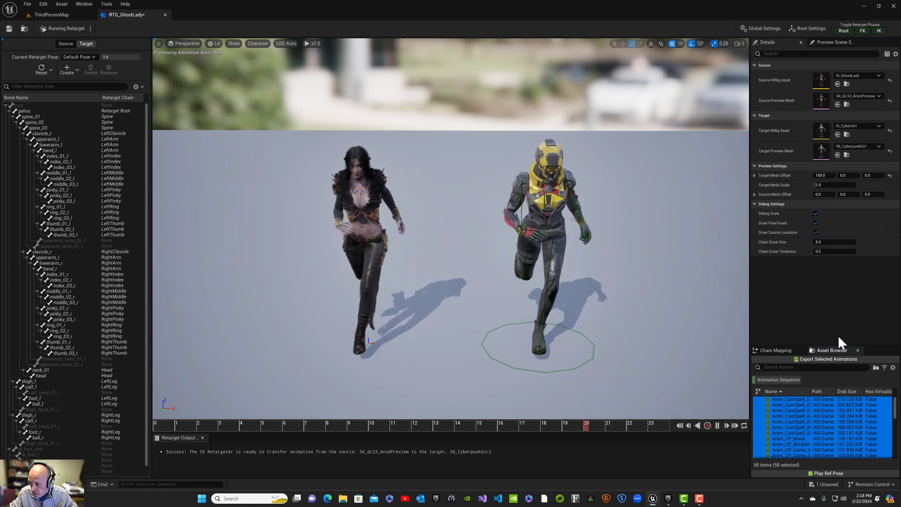
Step: Batch export the selected retargeted animations to the CyberpunkGirl/RetargetedAnimations/FromGhostLady folder without renaming them
{"action": "left_click", "coordinate": [810, 359]}
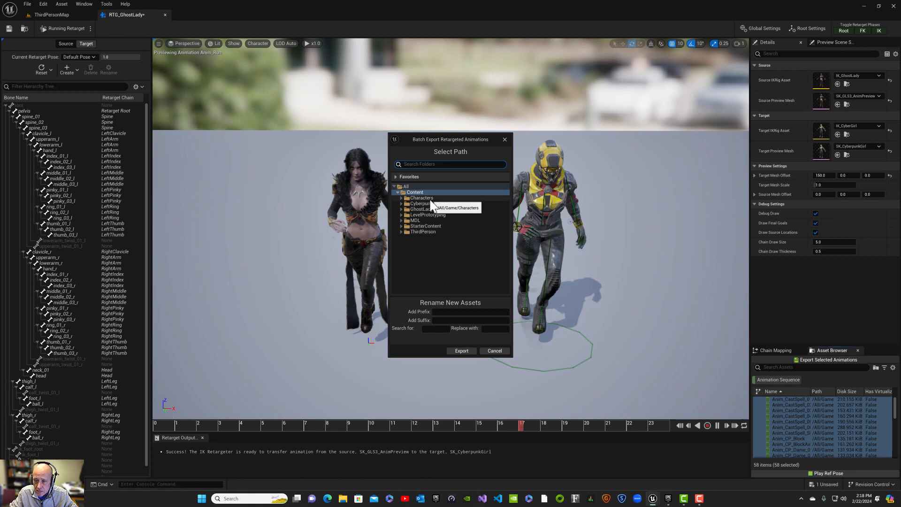
{"action": "left_click", "coordinate": [401, 203]}
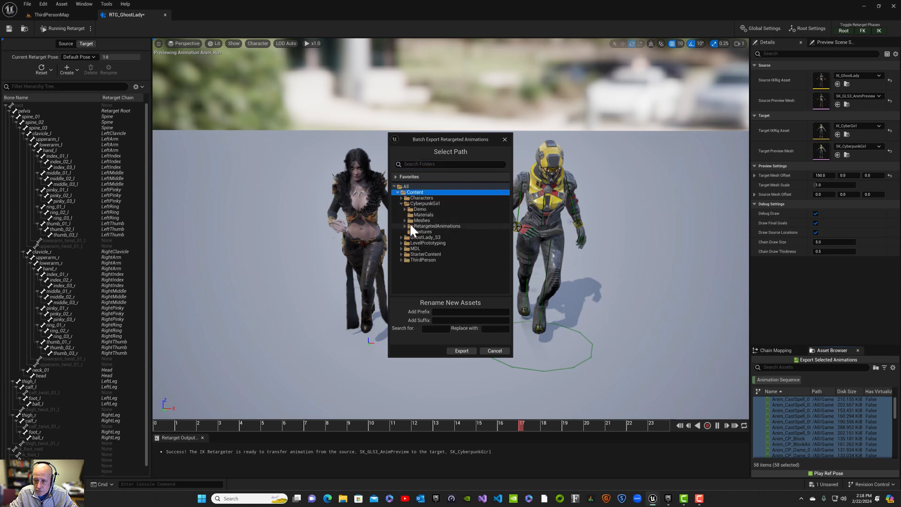
{"action": "left_click", "coordinate": [404, 226]}
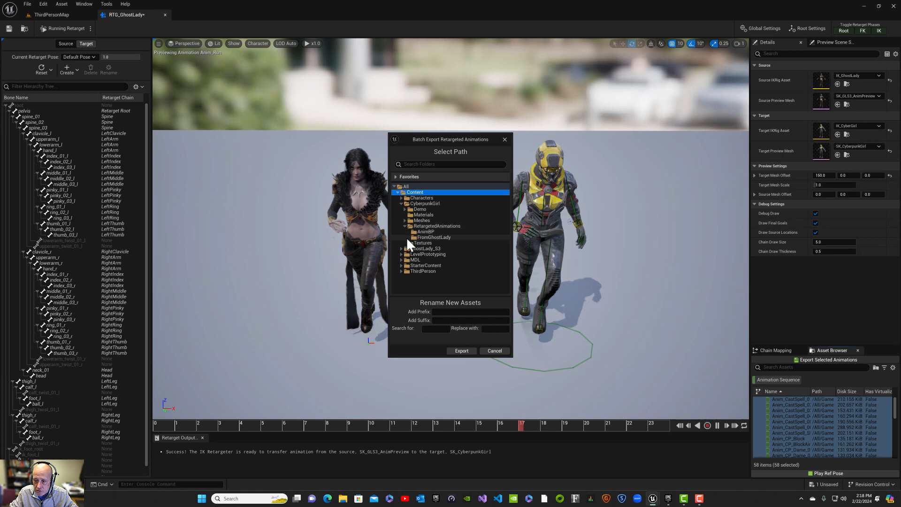
{"action": "left_click", "coordinate": [419, 237]}
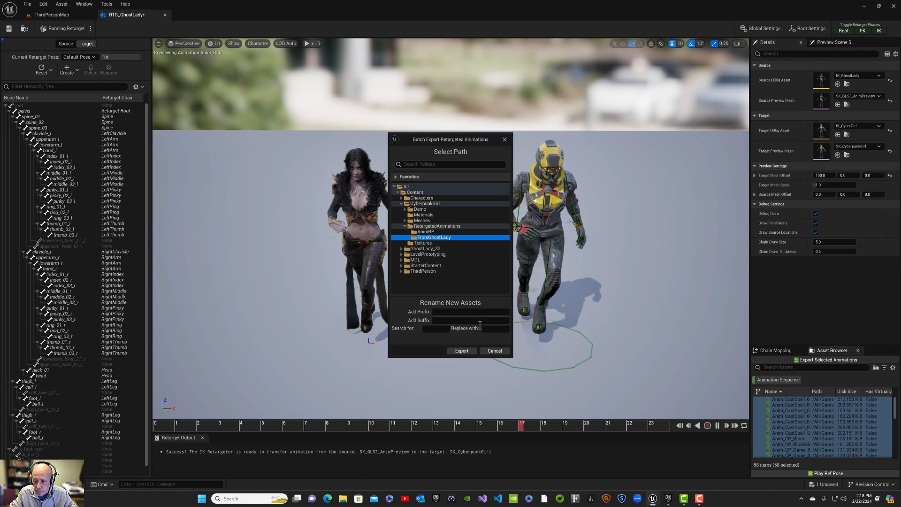
{"action": "left_click", "coordinate": [460, 350]}
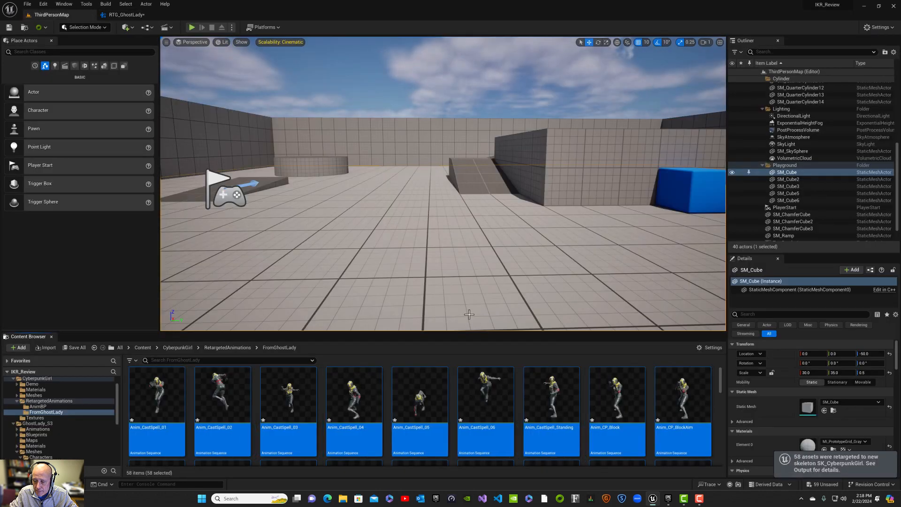
Step: Review the exported animations in the FromGhostLady folder and save them
{"action": "scroll", "coordinate": [631, 387], "scroll_direction": "down", "scroll_amount": 3}
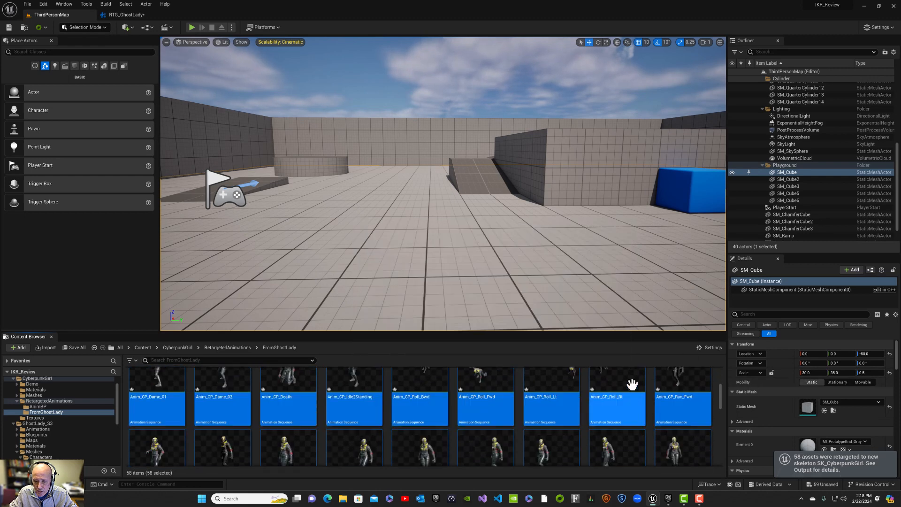
{"action": "scroll", "coordinate": [631, 384], "scroll_direction": "up", "scroll_amount": 3}
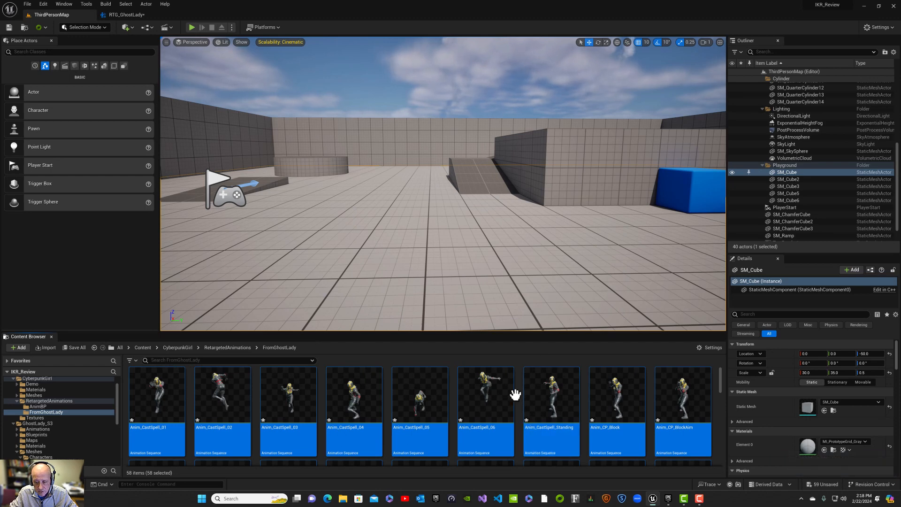
{"action": "mouse_move", "coordinate": [515, 394]}
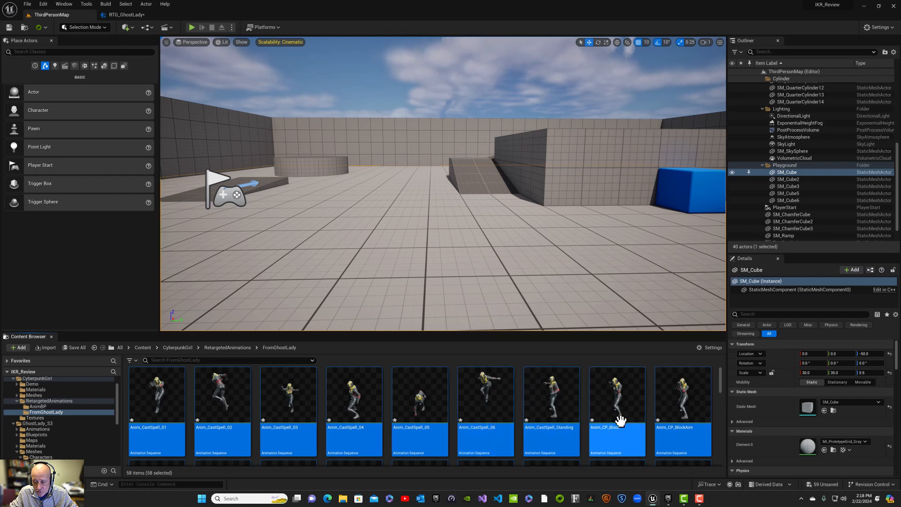
{"action": "mouse_move", "coordinate": [460, 424]}
{"action": "key", "text": "ctrl+s"}
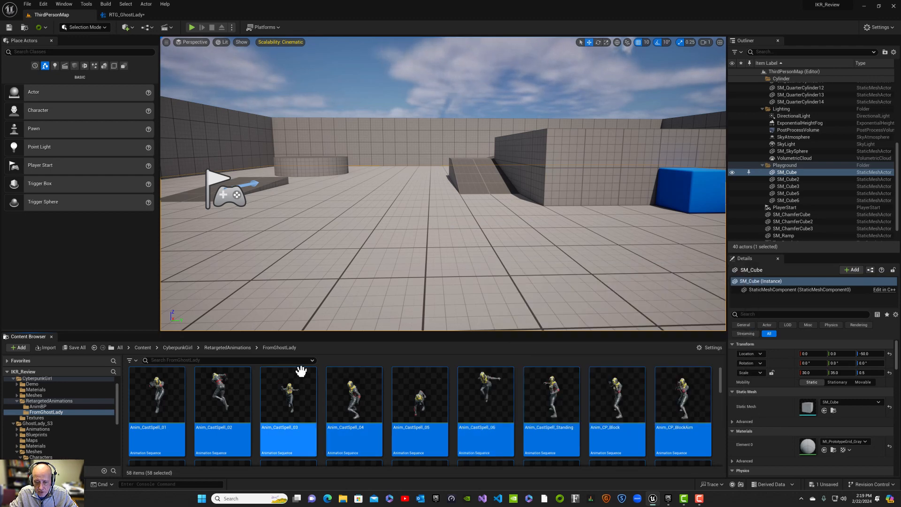
Step: Check the AnimBP folder inside RetargetedAnimations and return to the Content root folder
{"action": "left_click", "coordinate": [237, 348]}
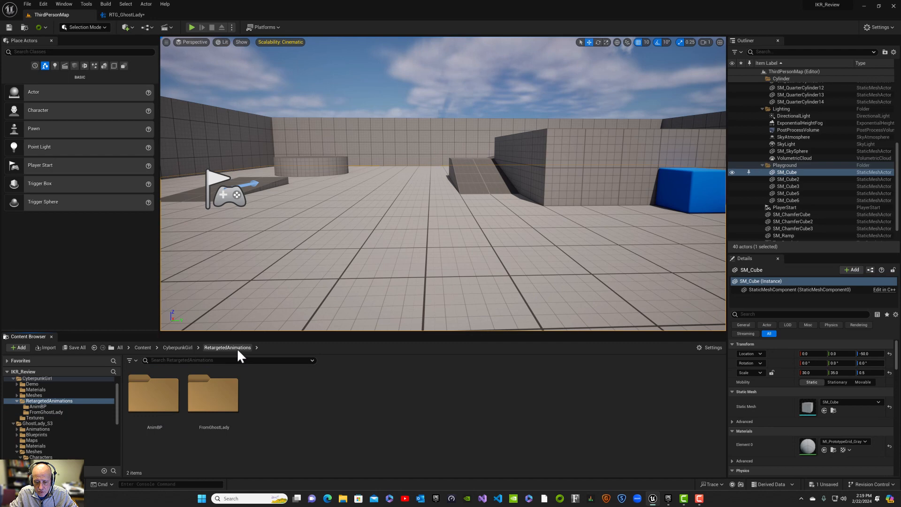
{"action": "double_click", "coordinate": [152, 398]}
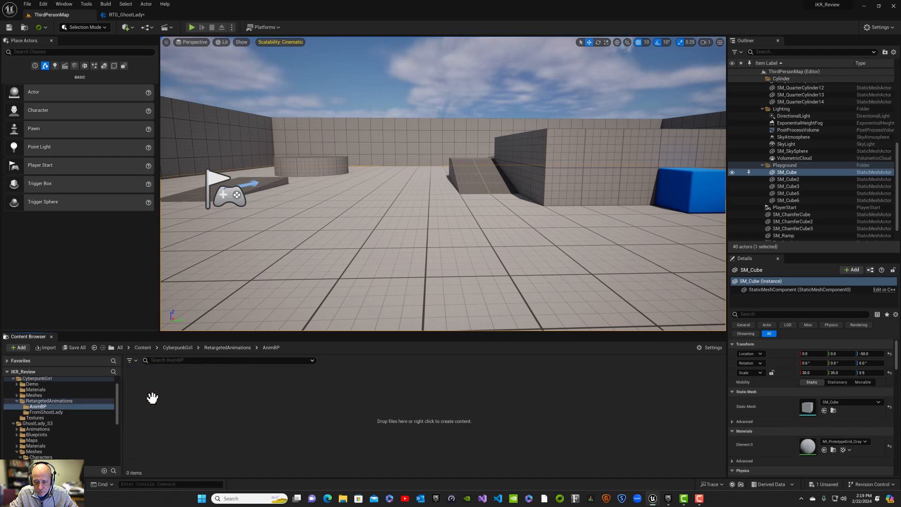
{"action": "left_click", "coordinate": [185, 348]}
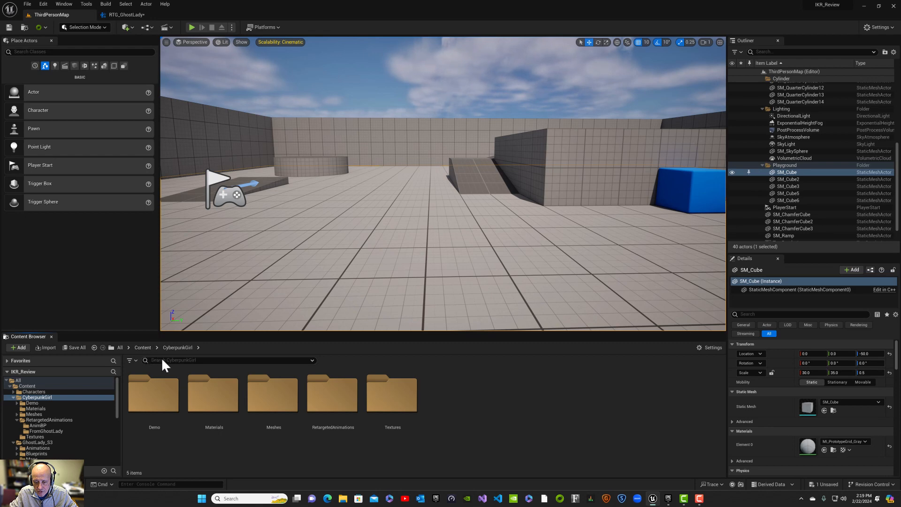
{"action": "left_click", "coordinate": [144, 348]}
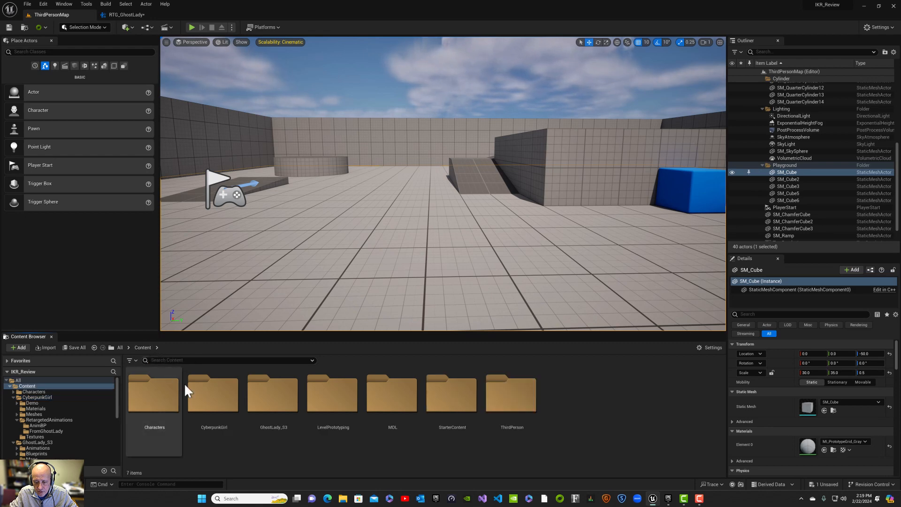
Step: Locate and select the Female_AnimBP animation blueprint in GhostLady_S3/Animations/In-Place/MoveBasic
{"action": "double_click", "coordinate": [269, 392]}
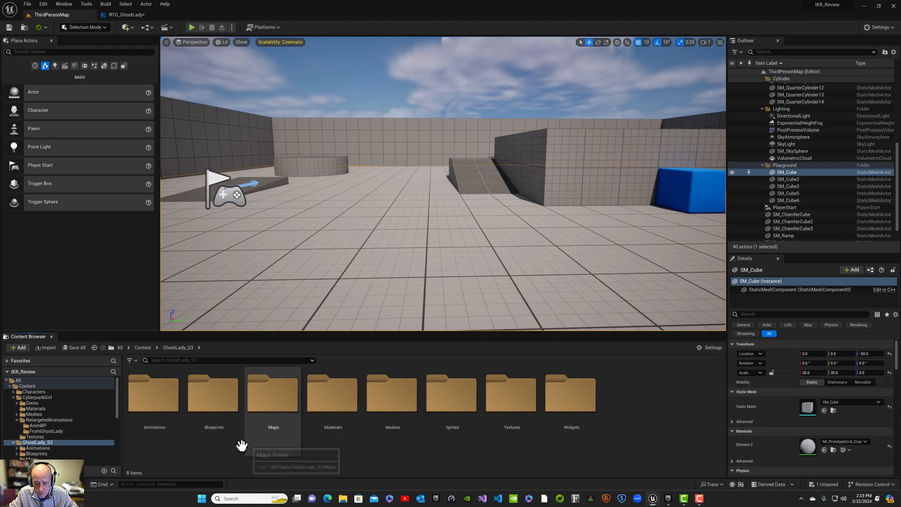
{"action": "double_click", "coordinate": [152, 403]}
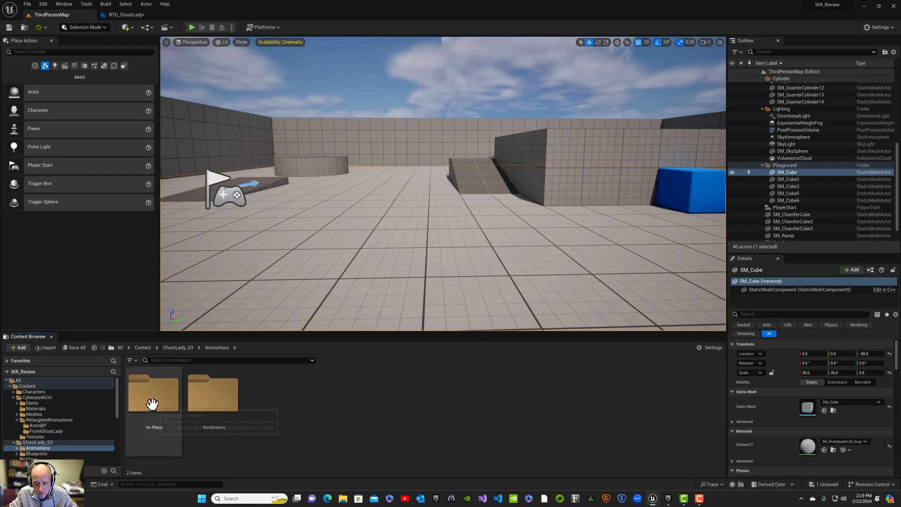
{"action": "left_click", "coordinate": [156, 397]}
{"action": "double_click", "coordinate": [156, 396]}
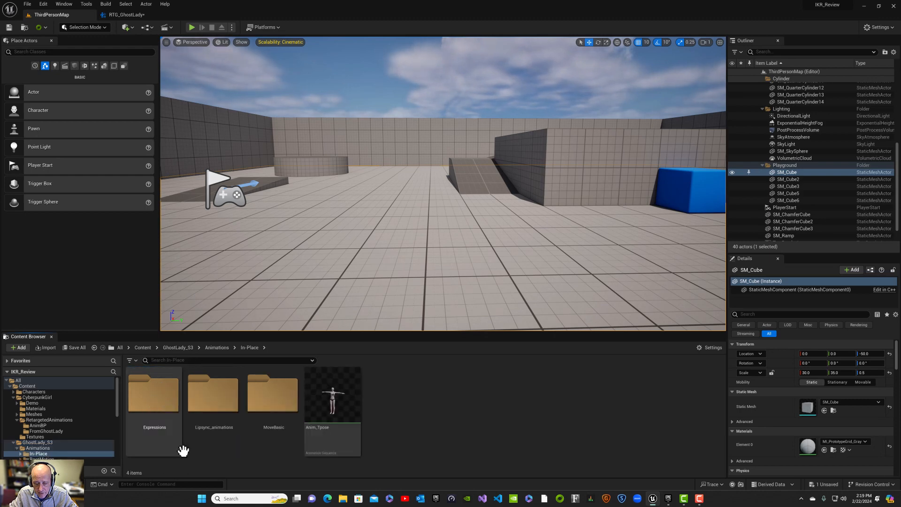
{"action": "double_click", "coordinate": [265, 398]}
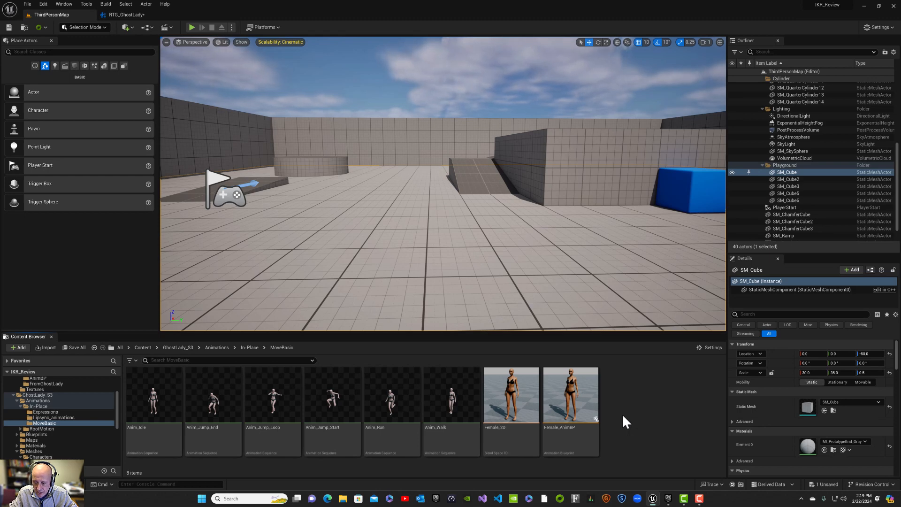
{"action": "left_click", "coordinate": [578, 431]}
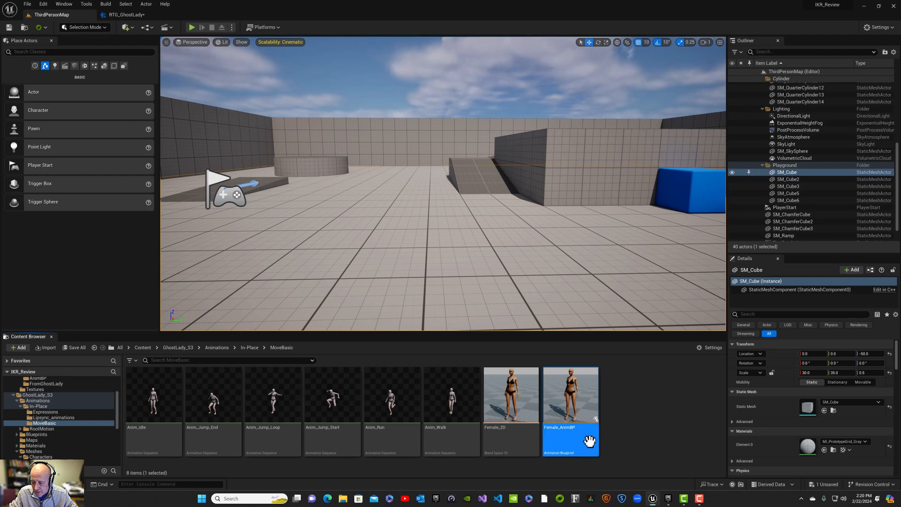
{"action": "mouse_move", "coordinate": [566, 430]}
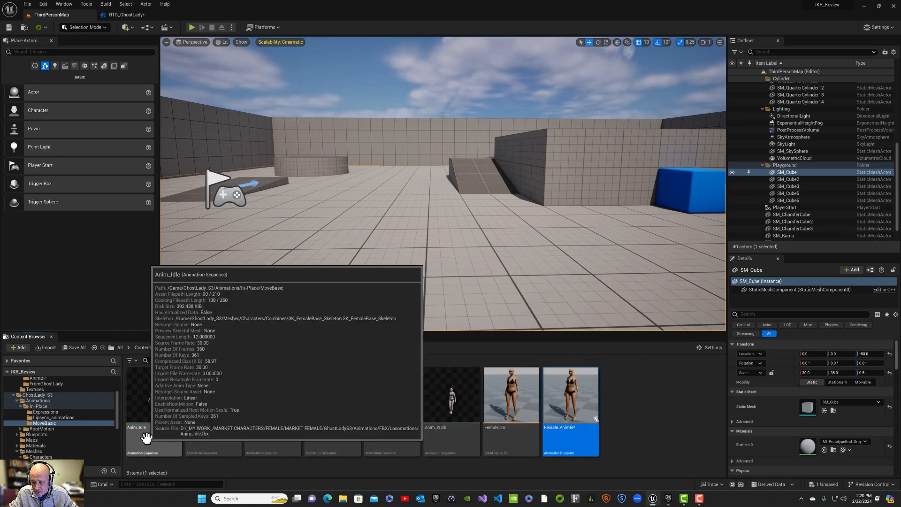
Step: Set up a duplicate-and-retarget of the Female_AnimBP animation blueprint using RTG_GhostLady as the IK Retargeter
{"action": "right_click", "coordinate": [566, 439]}
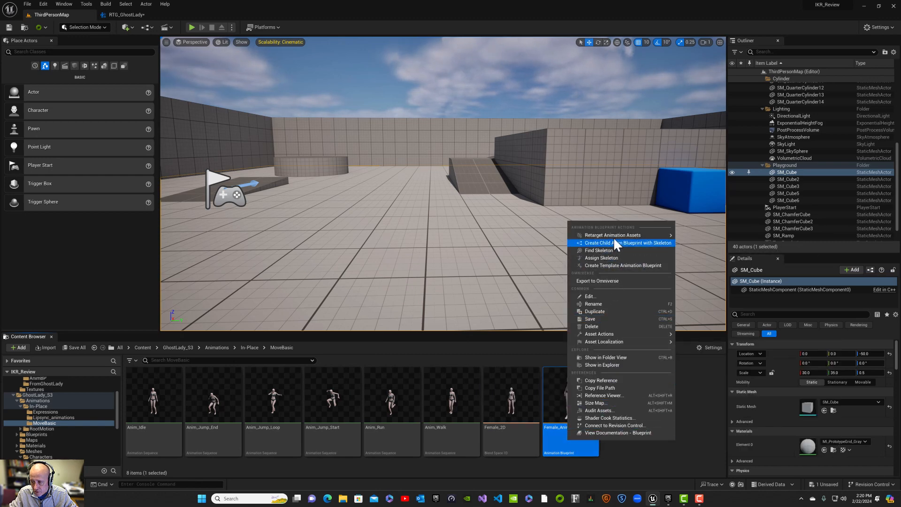
{"action": "mouse_move", "coordinate": [614, 238]}
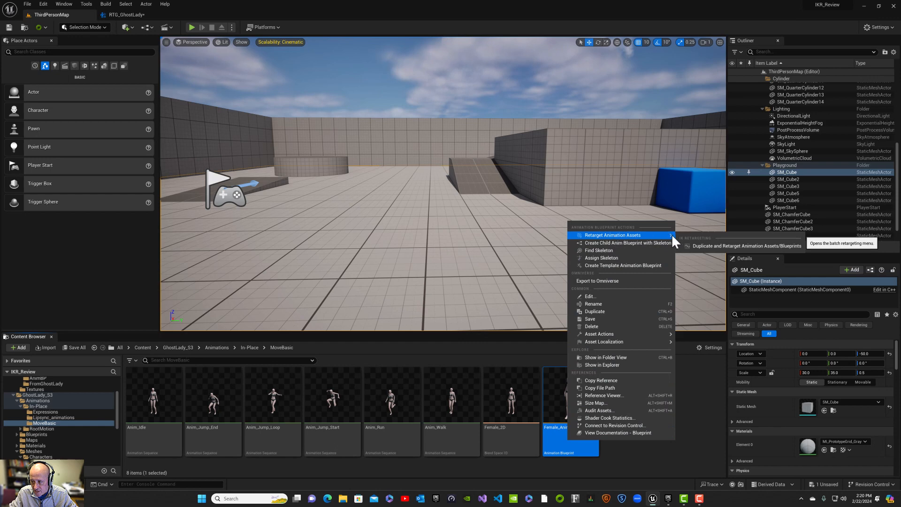
{"action": "left_click", "coordinate": [703, 247]}
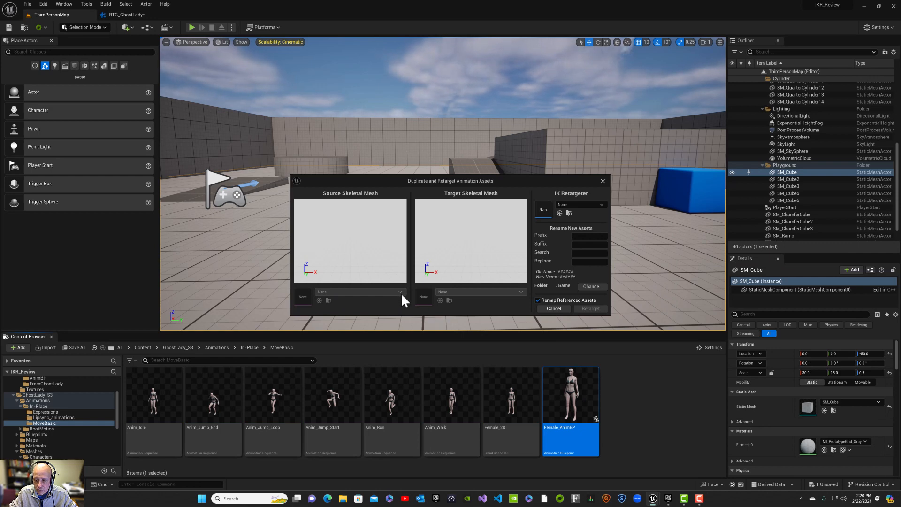
{"action": "left_click", "coordinate": [583, 205]}
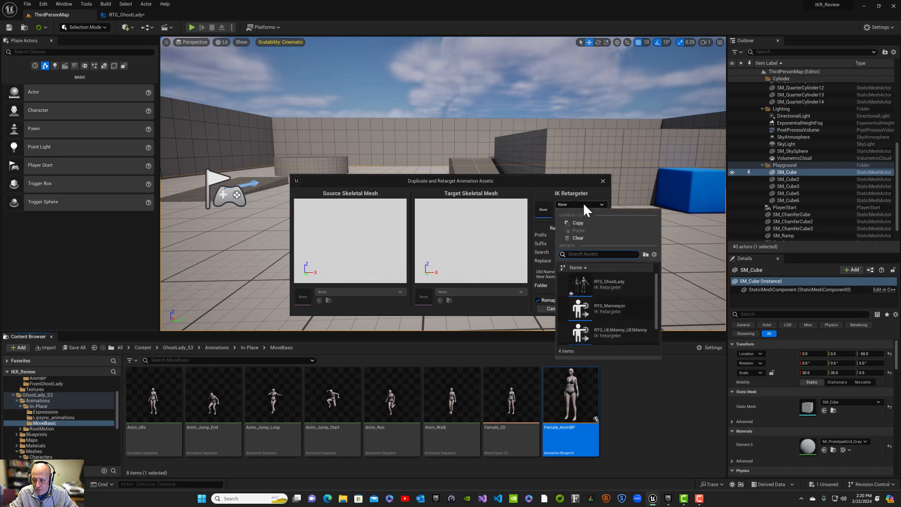
{"action": "left_click", "coordinate": [590, 280]}
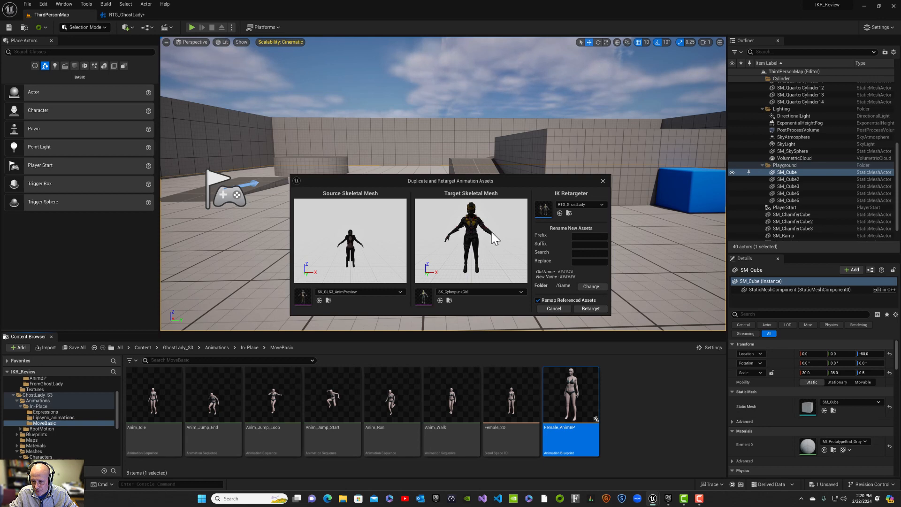
{"action": "left_click", "coordinate": [484, 292]}
{"action": "left_click", "coordinate": [483, 291]}
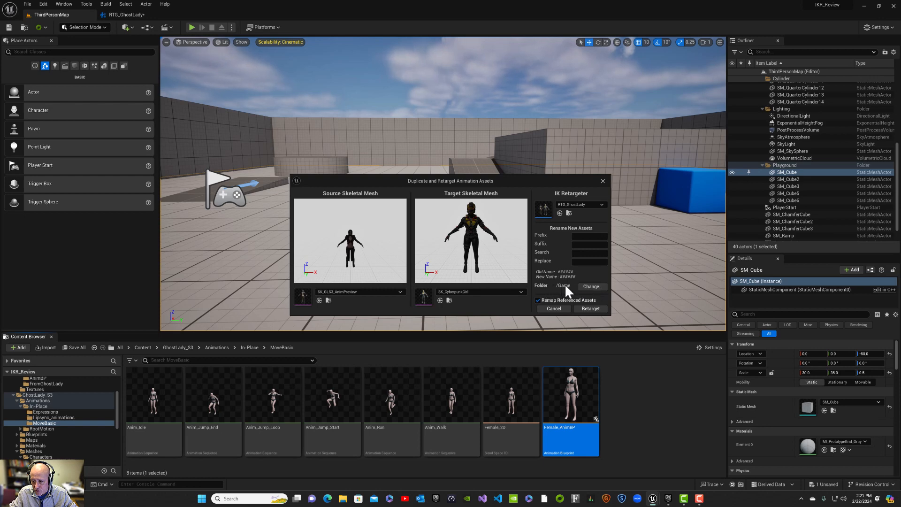
Step: Retarget the animation blueprint into the CyberpunkGirl/RetargetedAnimations/AnimBP folder and save the resulting assets
{"action": "left_click", "coordinate": [591, 286]}
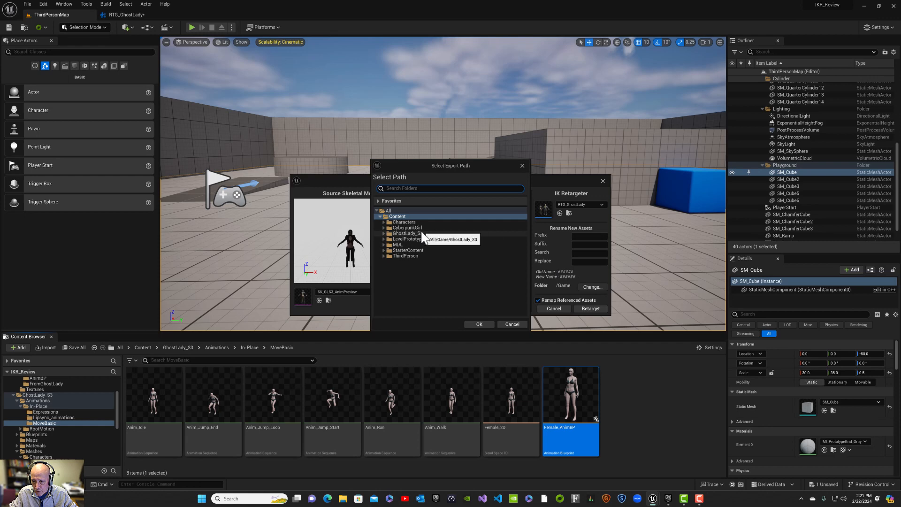
{"action": "left_click", "coordinate": [384, 228]}
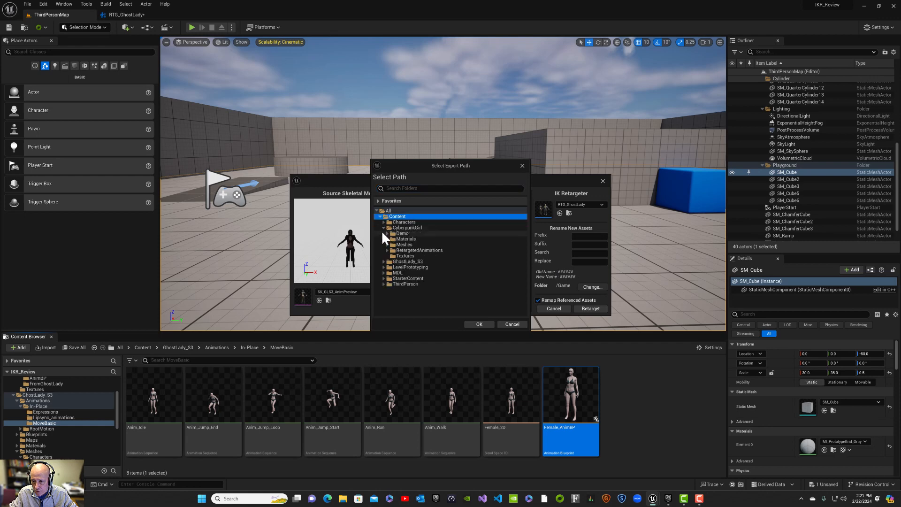
{"action": "left_click", "coordinate": [387, 251]}
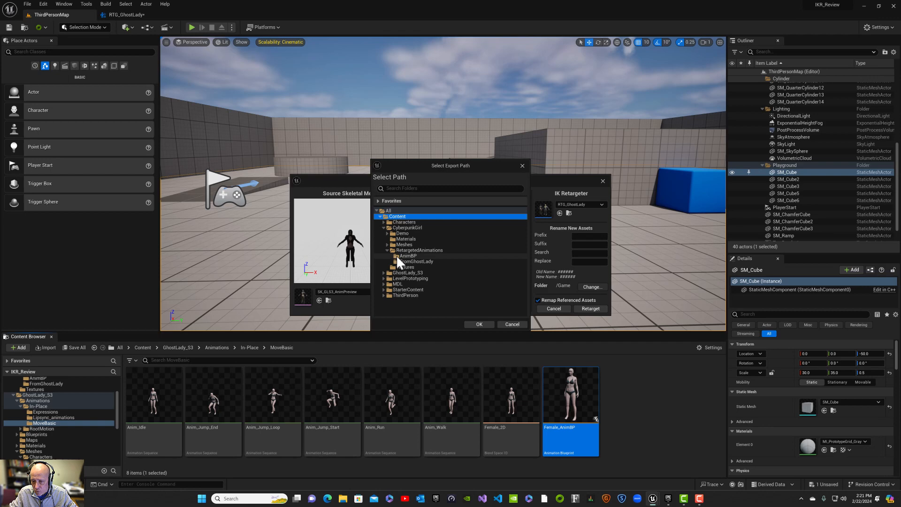
{"action": "left_click", "coordinate": [396, 255]}
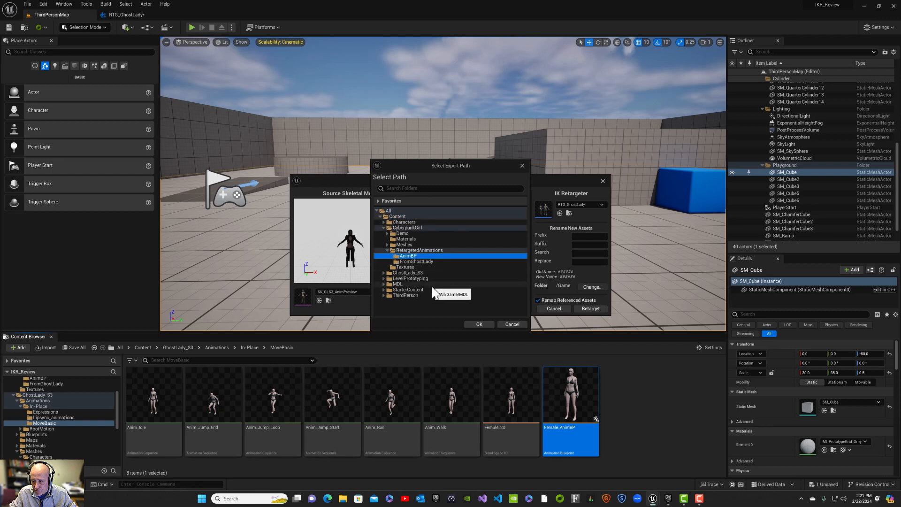
{"action": "left_click", "coordinate": [477, 323]}
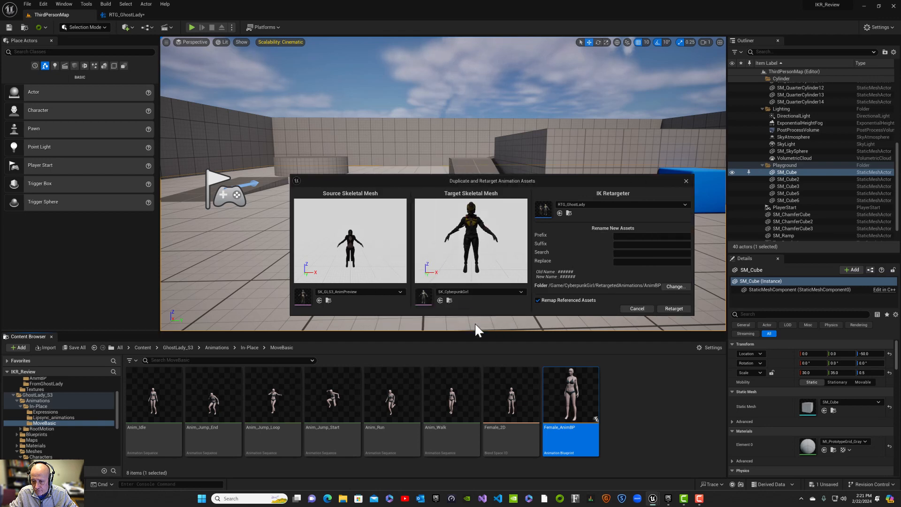
{"action": "left_click", "coordinate": [674, 309]}
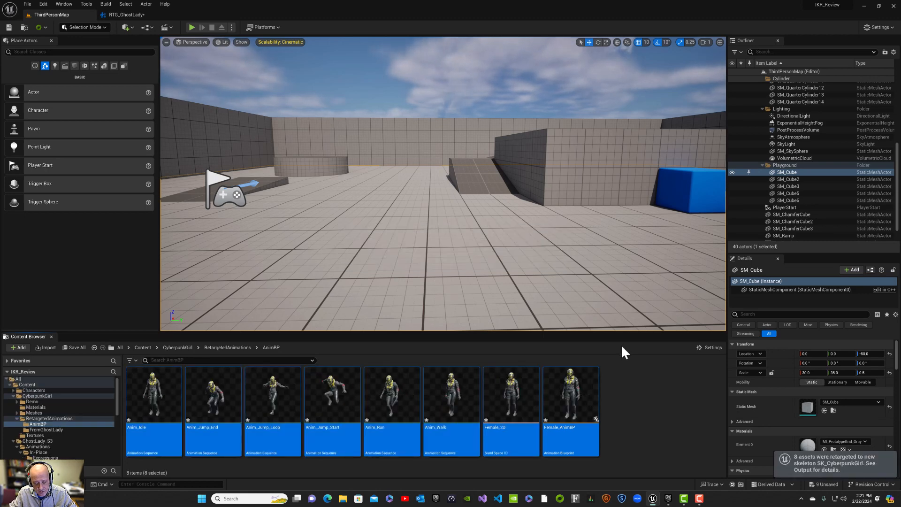
{"action": "key", "text": "ctrl+s"}
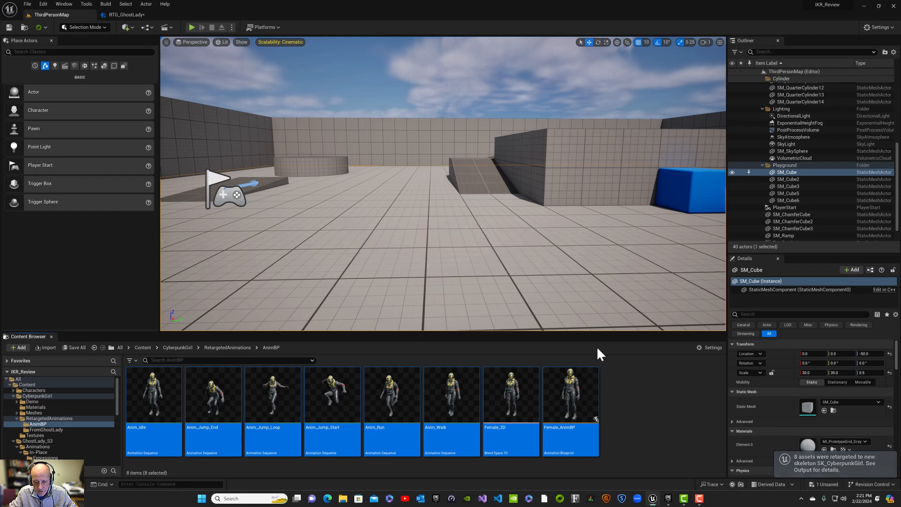
Step: Rename the retargeted Female_AnimBP as CyberGirl_AnimBP and save all modified content, including RTG_GhostLady
{"action": "left_click", "coordinate": [643, 380]}
{"action": "left_click", "coordinate": [586, 421]}
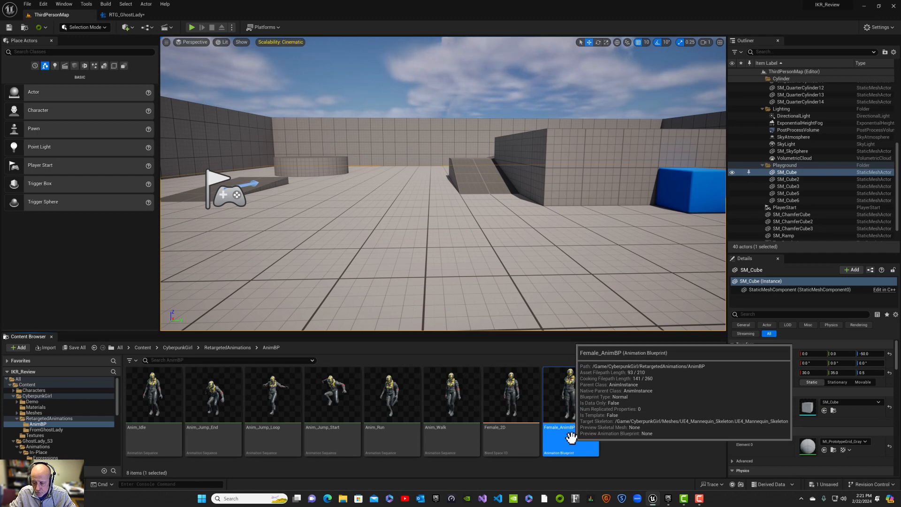
{"action": "right_click", "coordinate": [571, 438]}
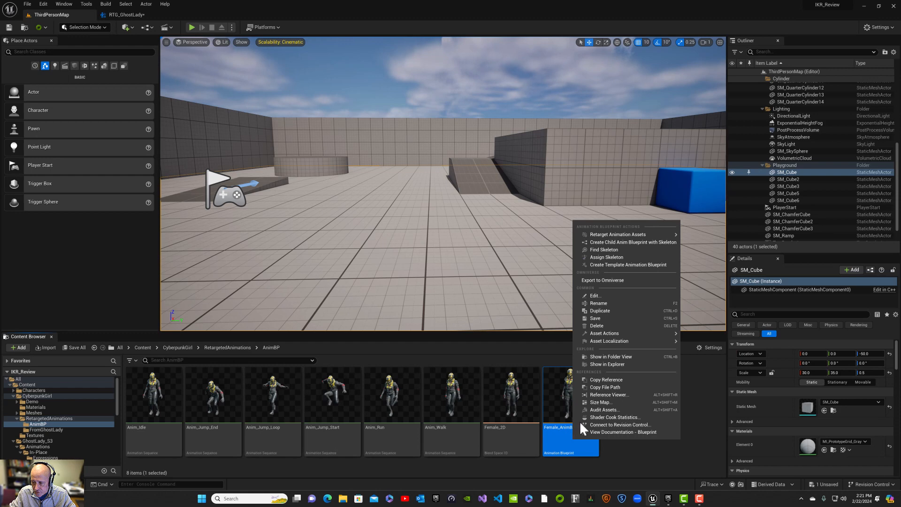
{"action": "left_click", "coordinate": [596, 303]}
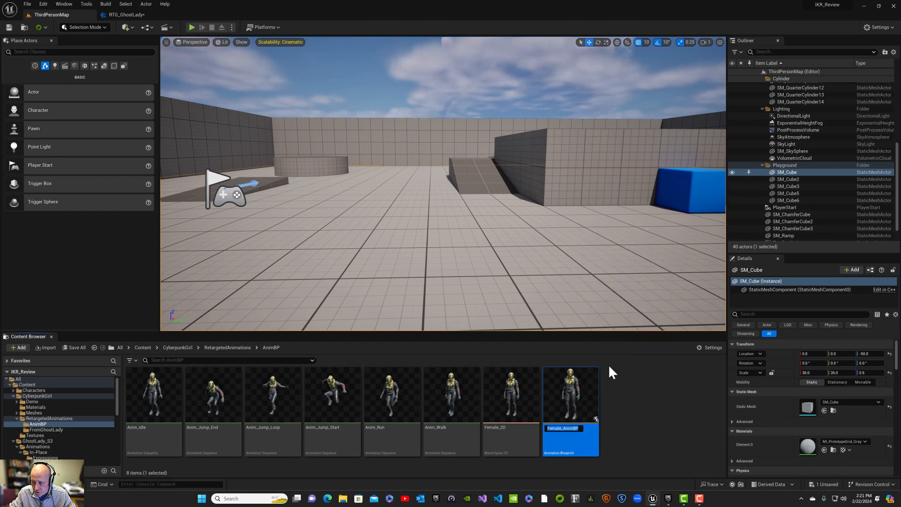
{"action": "key", "text": "Home"}
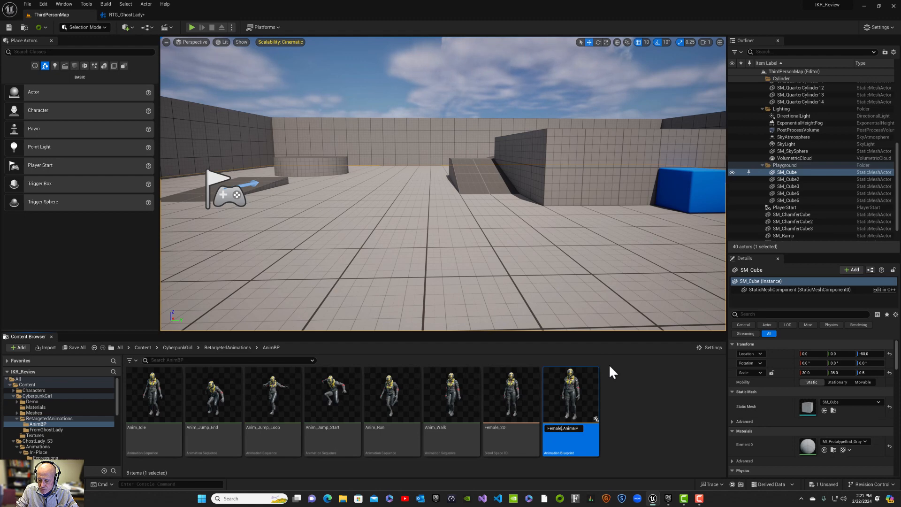
{"action": "key", "text": "BackSpace"}
{"action": "key", "text": "BackSpace"}
{"action": "key", "text": "BackSpace"}
{"action": "key", "text": "BackSpace"}
{"action": "key", "text": "BackSpace"}
{"action": "key", "text": "BackSpace"}
{"action": "key", "text": "BackSpace"}
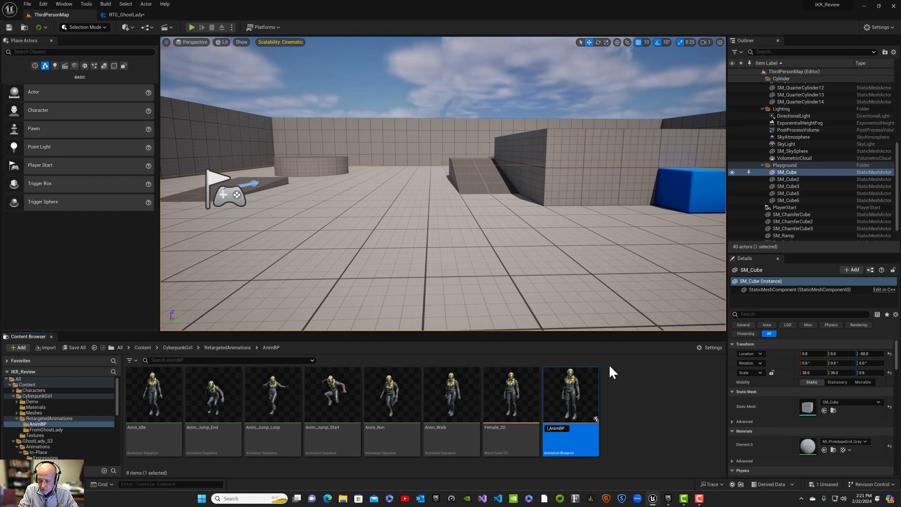
{"action": "type", "text": "Cyber_"}
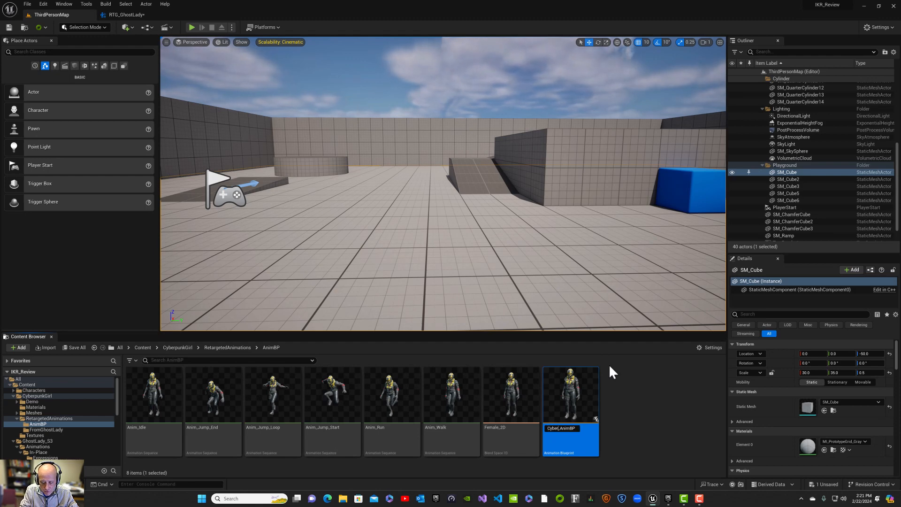
{"action": "type", "text": "Girl"}
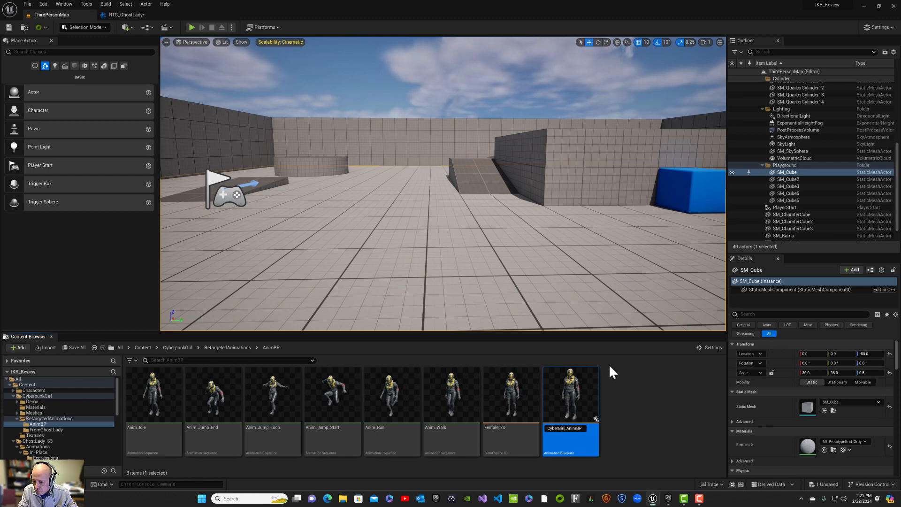
{"action": "key", "text": "Return"}
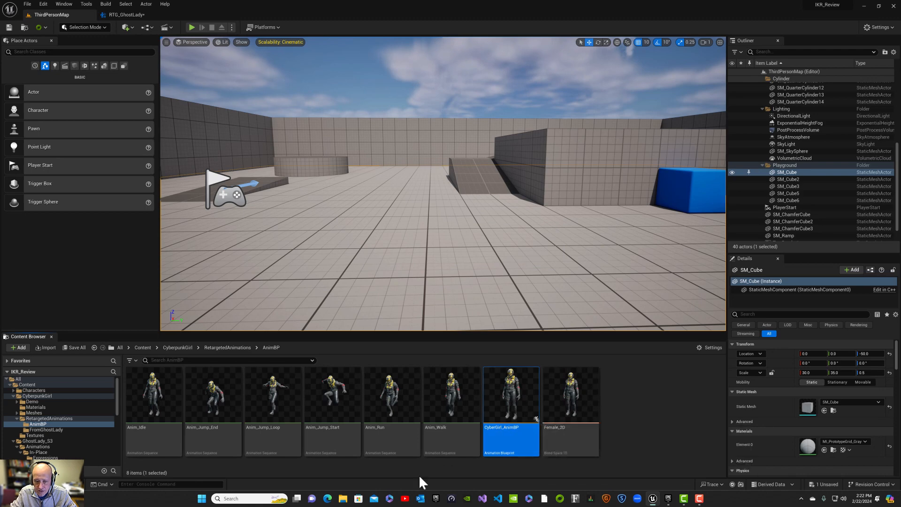
{"action": "left_click", "coordinate": [69, 346]}
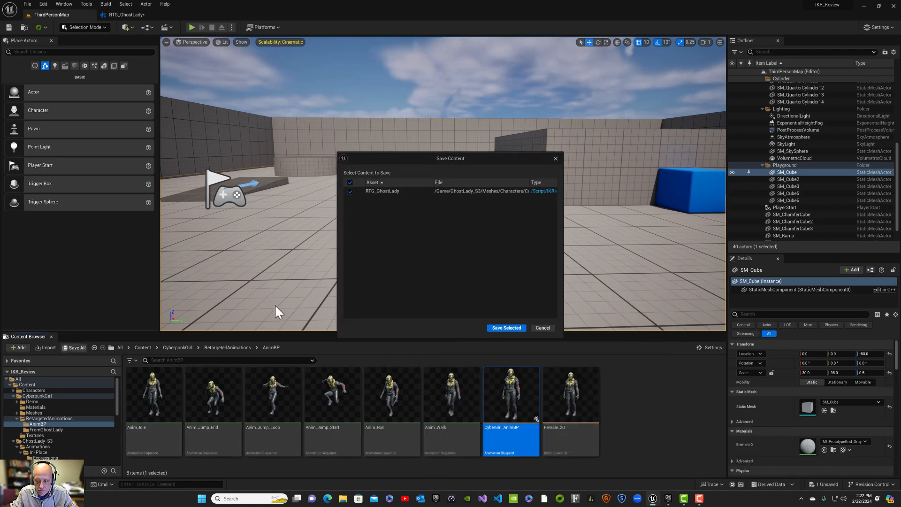
{"action": "left_click", "coordinate": [517, 327]}
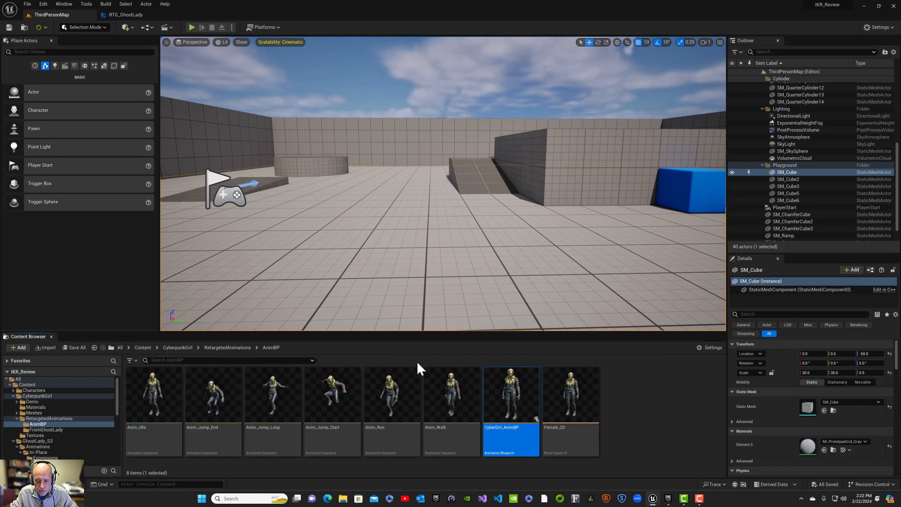
Step: Open the BP_ThirdPersonCharacter blueprint from the Content/ThirdPerson/Blueprints folder
{"action": "left_click", "coordinate": [140, 346]}
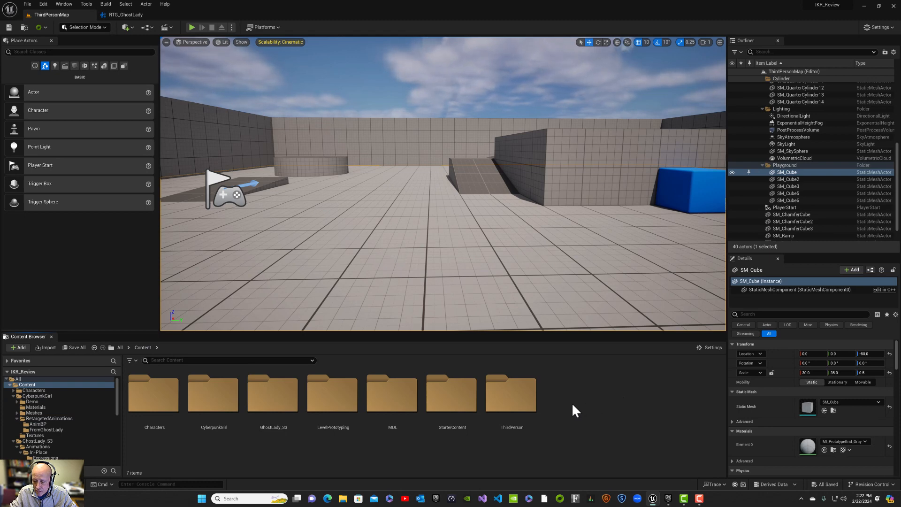
{"action": "left_click", "coordinate": [508, 400]}
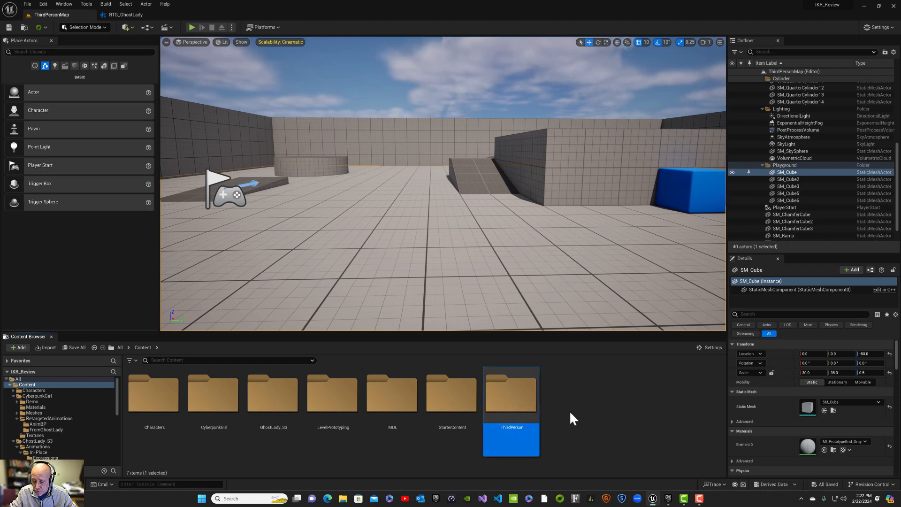
{"action": "double_click", "coordinate": [524, 402]}
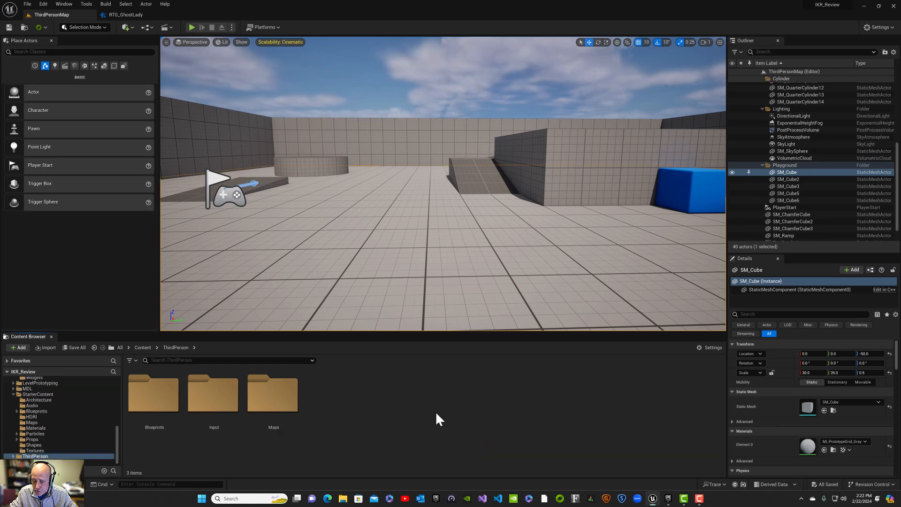
{"action": "double_click", "coordinate": [154, 403]}
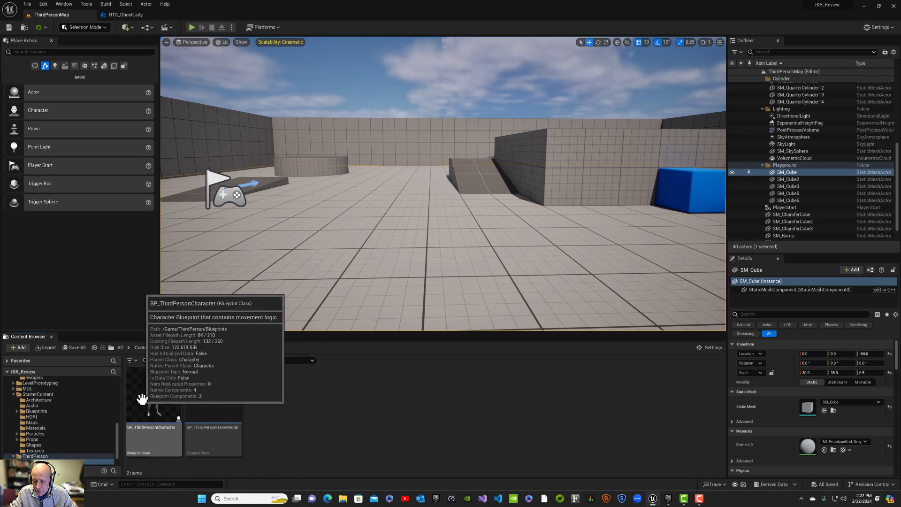
{"action": "left_click", "coordinate": [145, 436]}
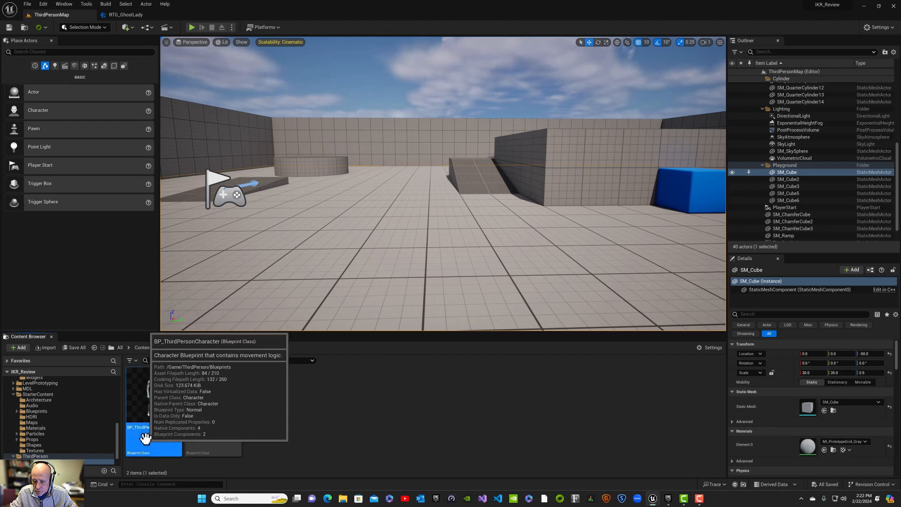
{"action": "double_click", "coordinate": [145, 438]}
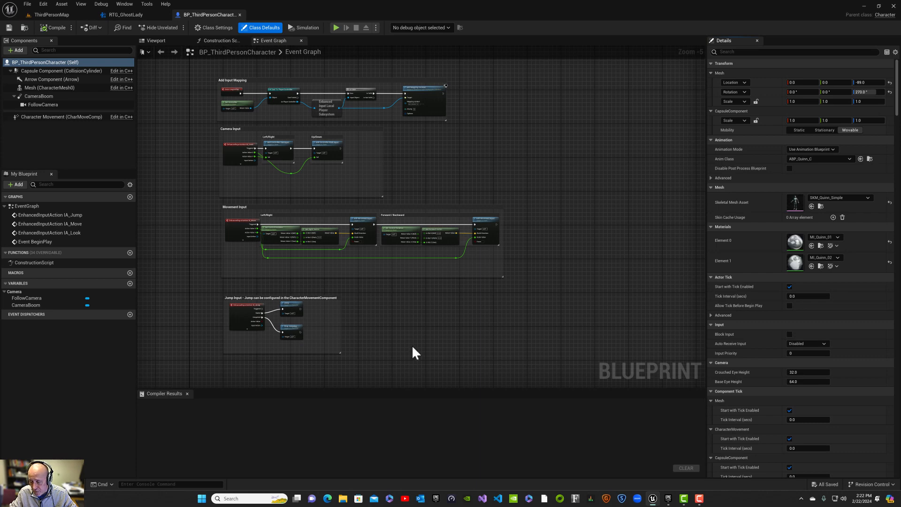
Step: Show the third-person character in the blueprint's 3D viewport and select its Mesh component
{"action": "scroll", "coordinate": [412, 350], "scroll_direction": "down", "scroll_amount": 1}
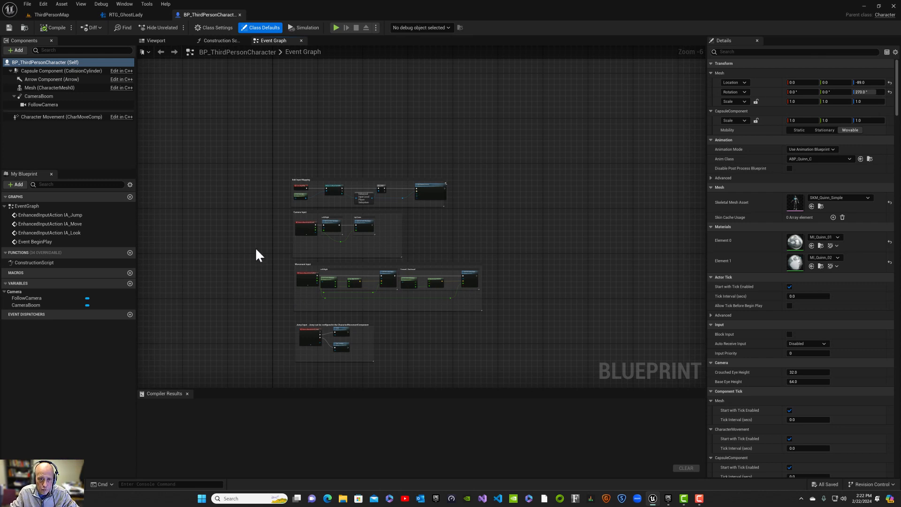
{"action": "left_click", "coordinate": [156, 41]}
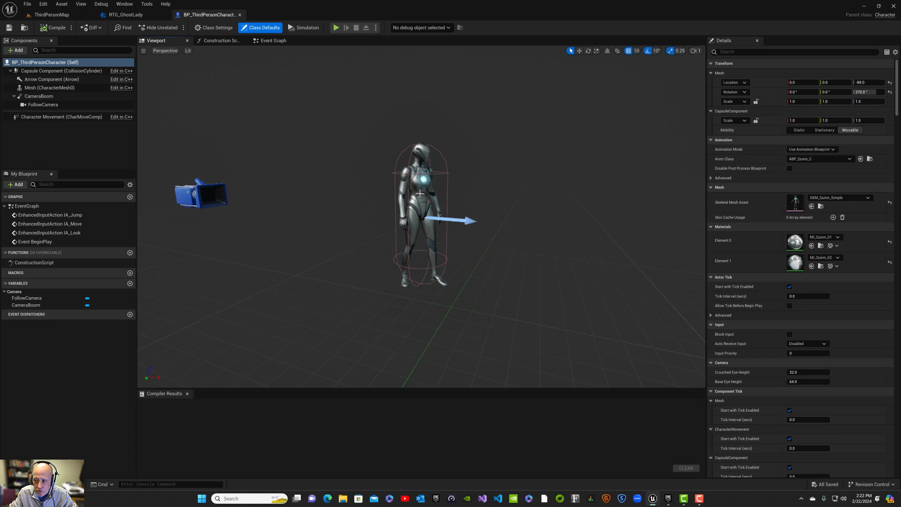
{"action": "left_click", "coordinate": [402, 193]}
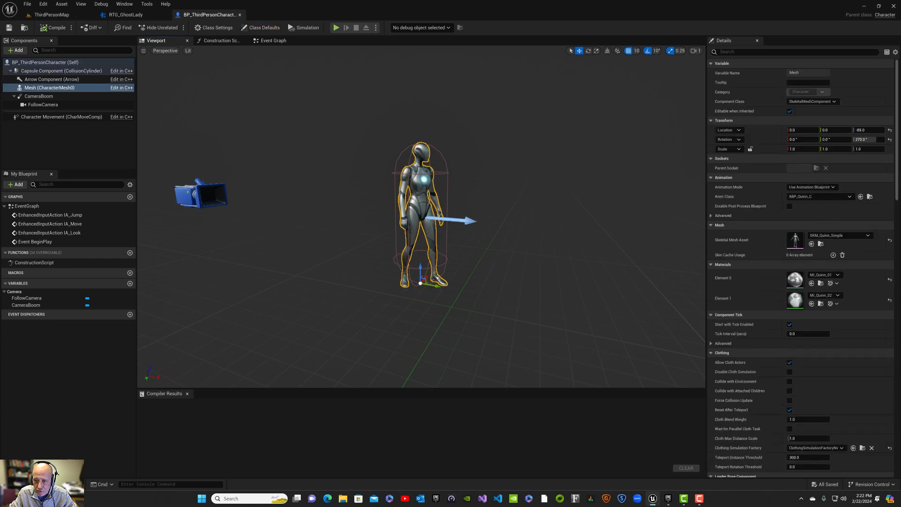
{"action": "mouse_move", "coordinate": [65, 92]}
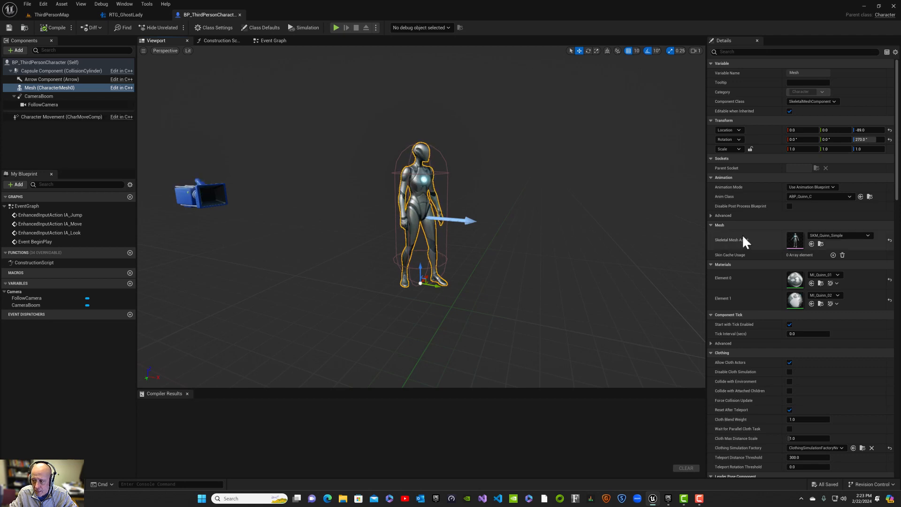
{"action": "left_click", "coordinate": [826, 236]}
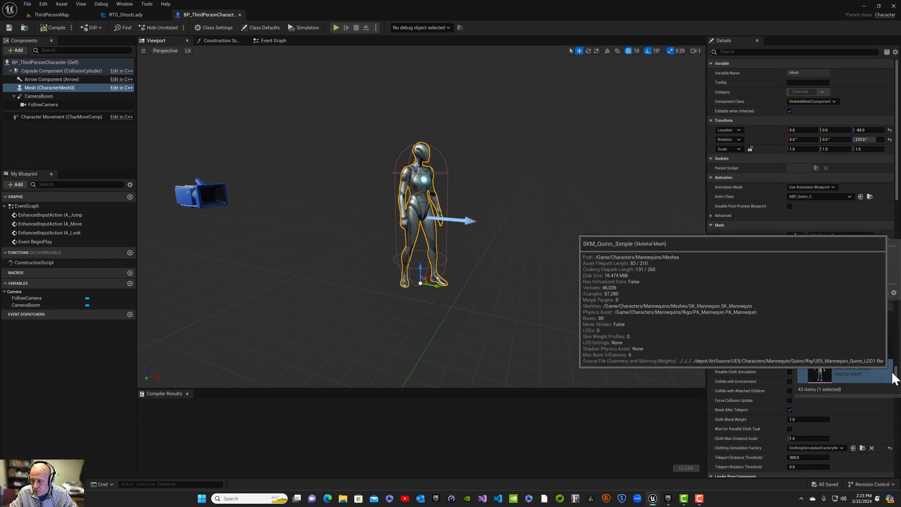
{"action": "left_click_drag", "start_coordinate": [895, 374], "coordinate": [886, 336]}
{"action": "left_click", "coordinate": [625, 436]}
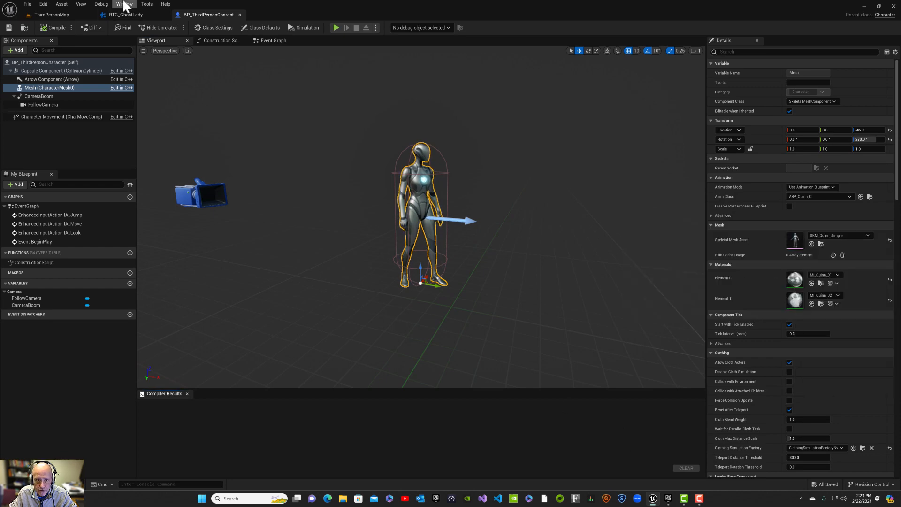
Step: Select SK_CyberpunkGirl in the CyberpunkGirl/Meshes folder and assign it as the Skeletal Mesh Asset of BP_ThirdPersonCharacter's Mesh component
{"action": "left_click", "coordinate": [63, 13]}
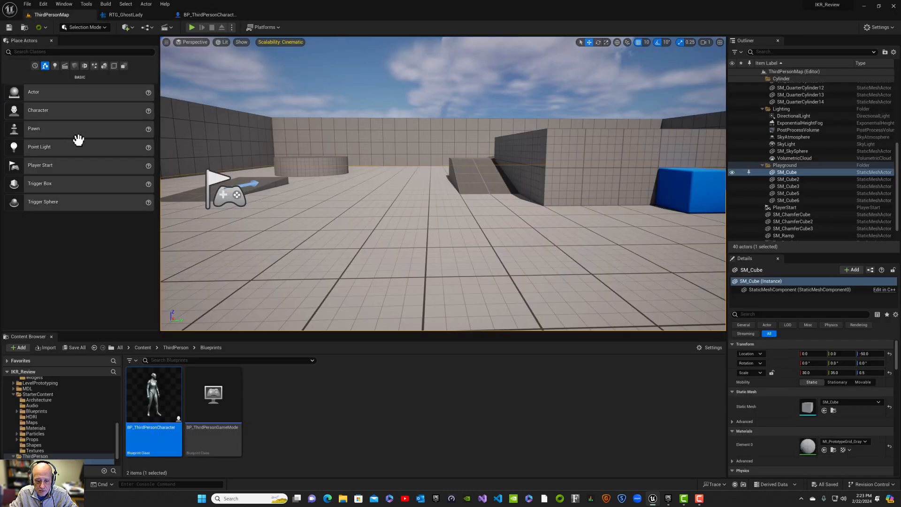
{"action": "left_click", "coordinate": [147, 347]}
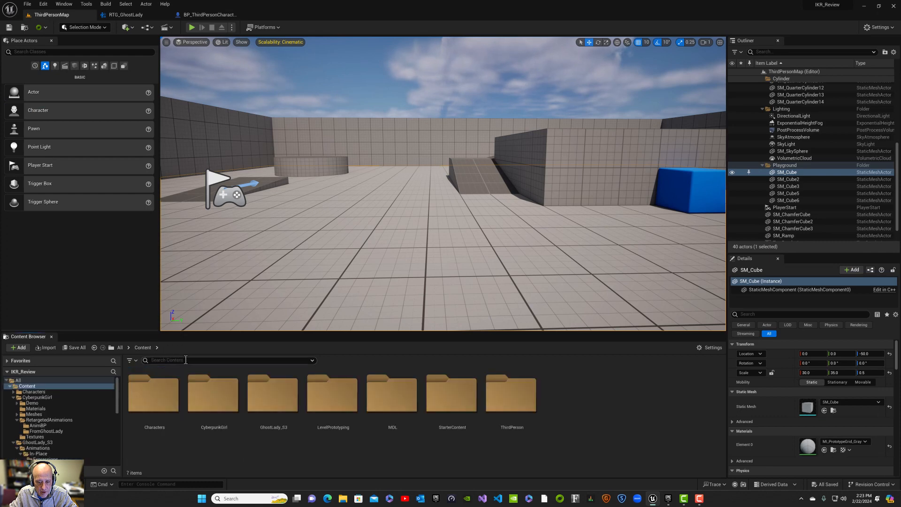
{"action": "double_click", "coordinate": [200, 389]}
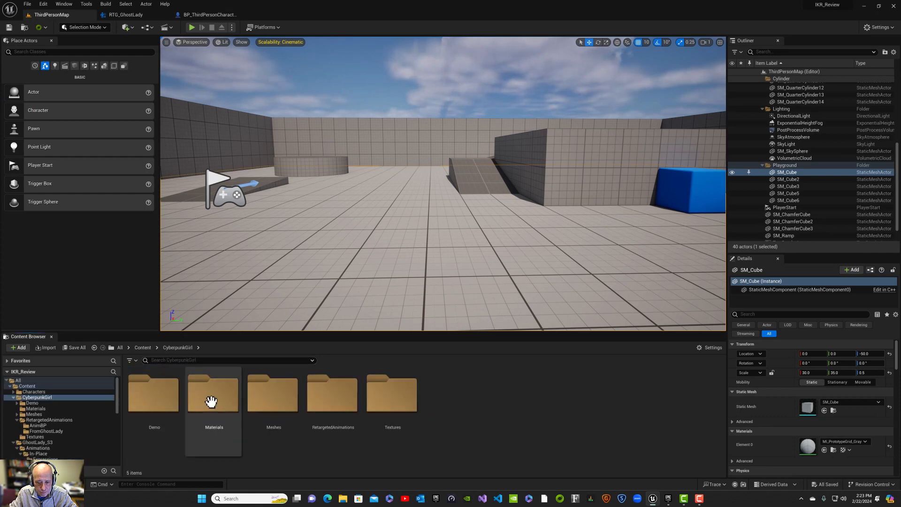
{"action": "double_click", "coordinate": [284, 406]}
{"action": "left_click", "coordinate": [235, 451]}
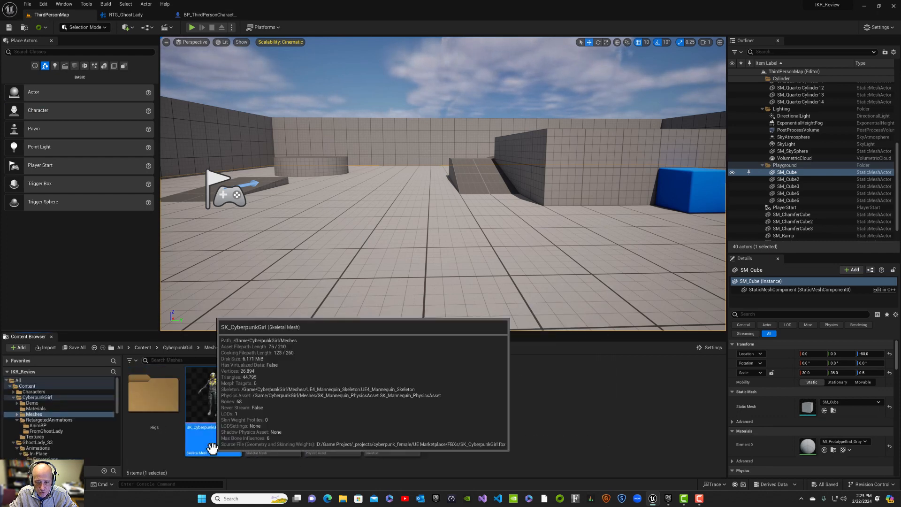
{"action": "left_click", "coordinate": [203, 17]}
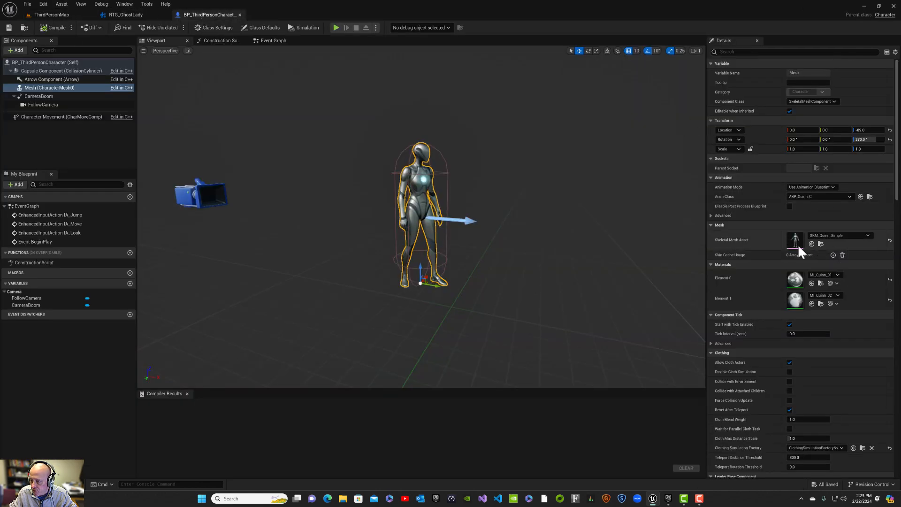
{"action": "left_click", "coordinate": [812, 244]}
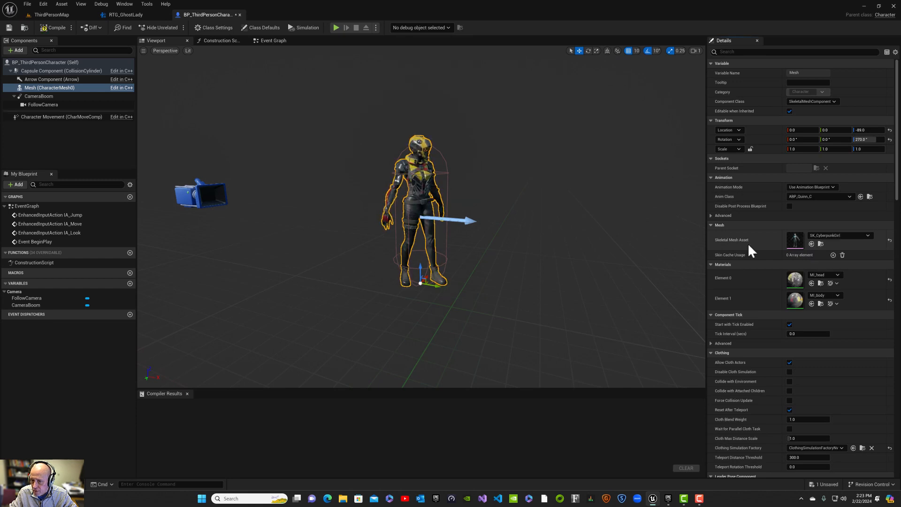
{"action": "right_click_drag", "start_coordinate": [576, 223], "coordinate": [599, 238]}
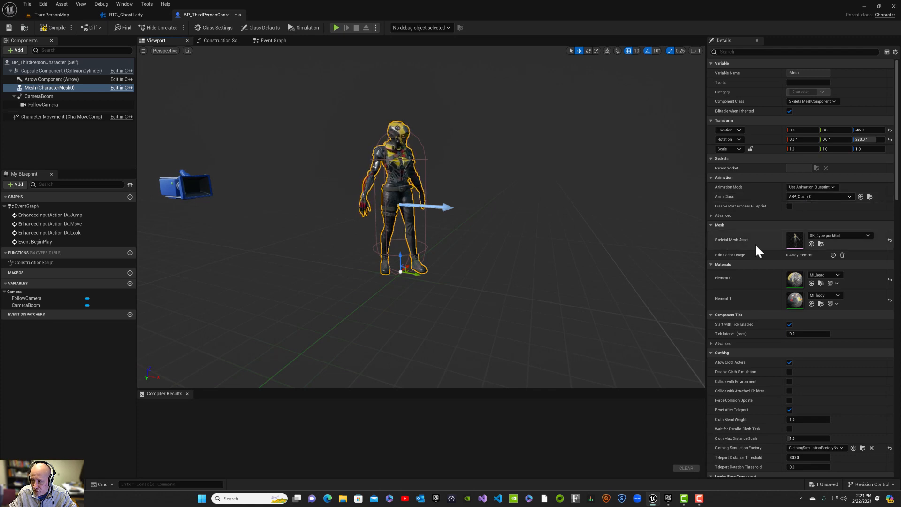
Step: Set the Mesh component's Anim Class to CyberGirl_AnimBP, compile BP_ThirdPersonCharacter and save it
{"action": "left_click", "coordinate": [798, 197]}
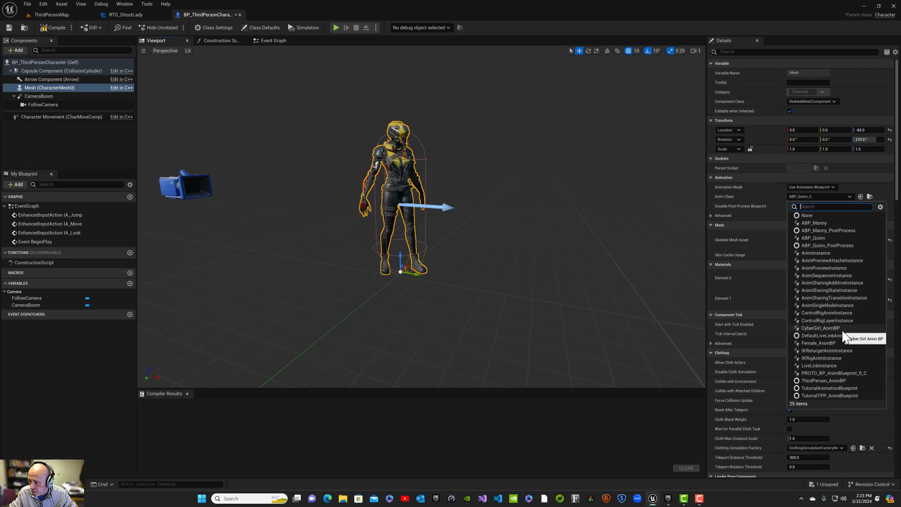
{"action": "left_click", "coordinate": [820, 328]}
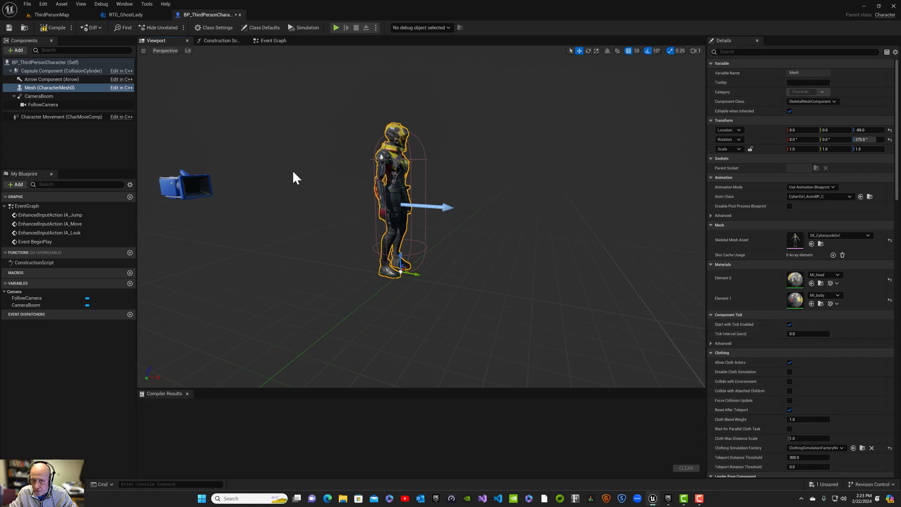
{"action": "left_click", "coordinate": [53, 28]}
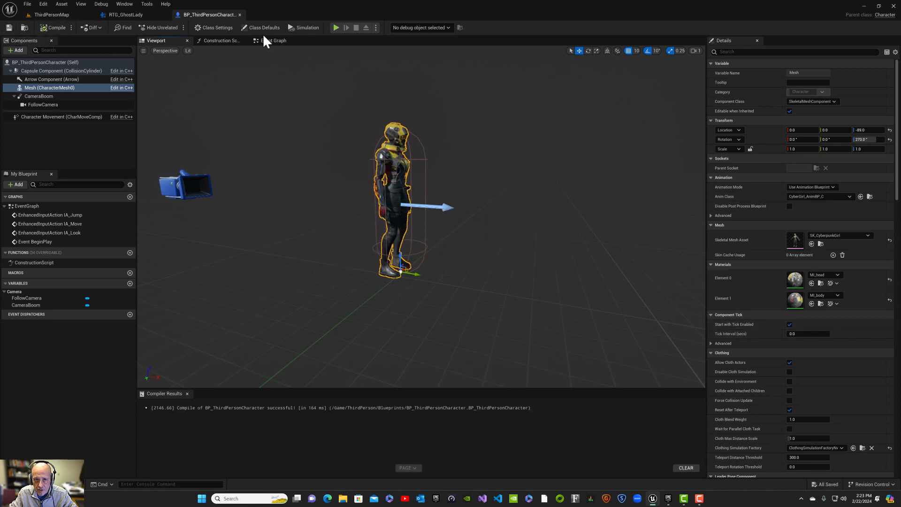
Step: Play-test ThirdPersonMap by running the character around the level to check its animations, and end the play session
{"action": "left_click", "coordinate": [43, 17]}
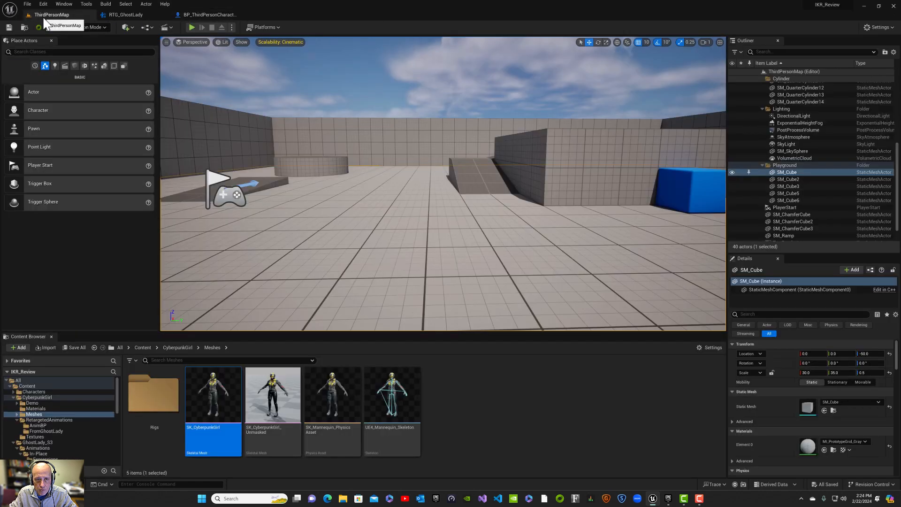
{"action": "left_click", "coordinate": [190, 27]}
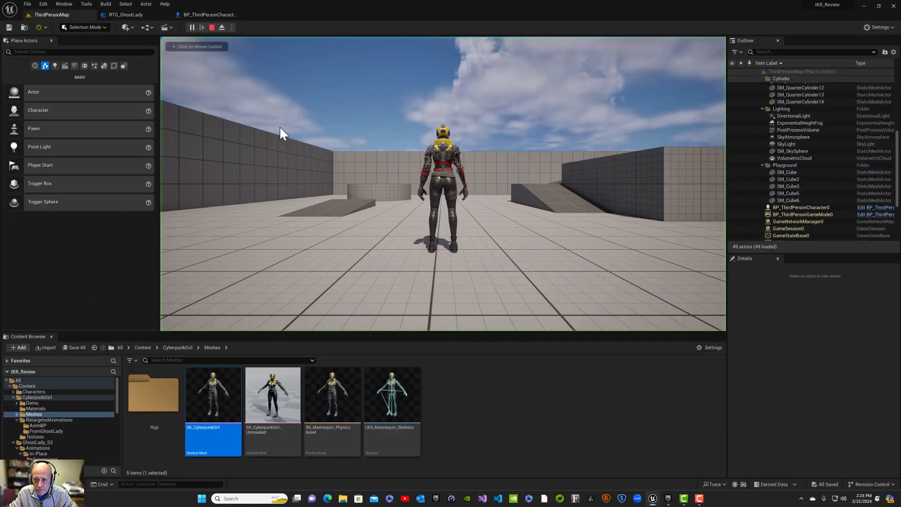
{"action": "key", "text": "w"}
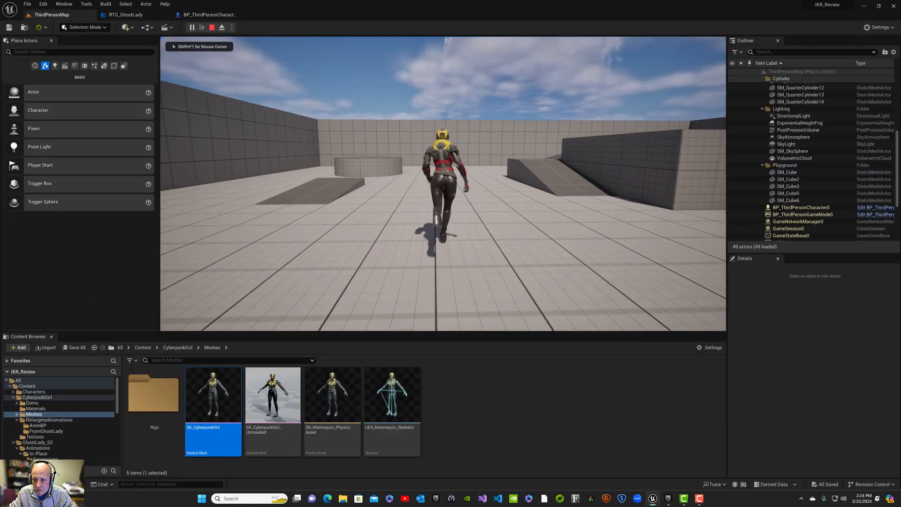
{"action": "key", "text": "d"}
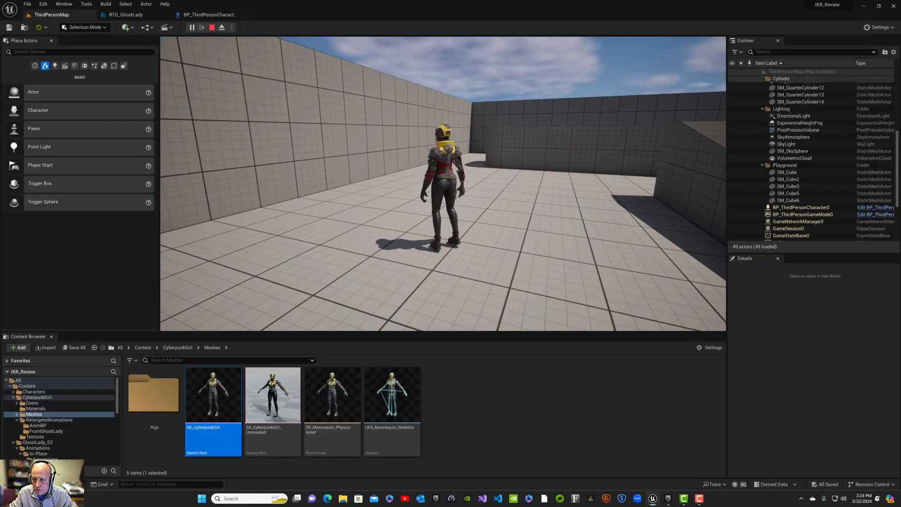
{"action": "key", "text": "w"}
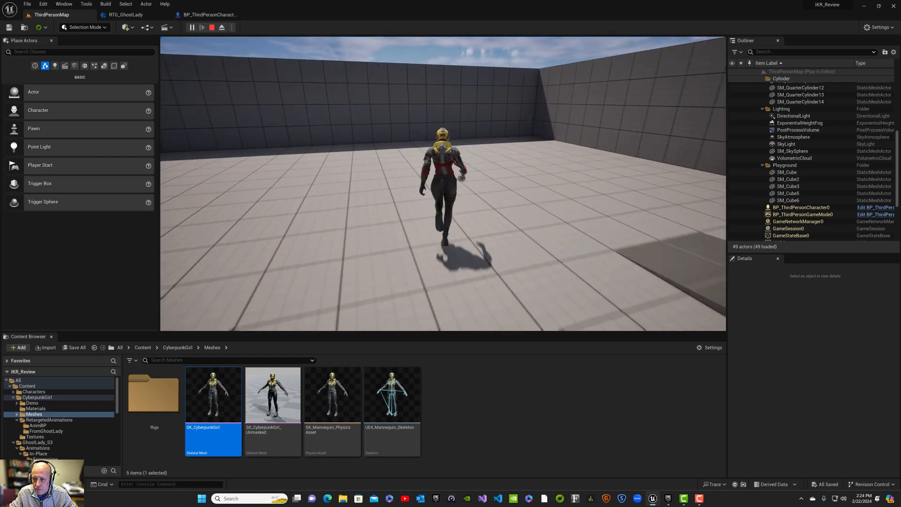
{"action": "key", "text": "Escape"}
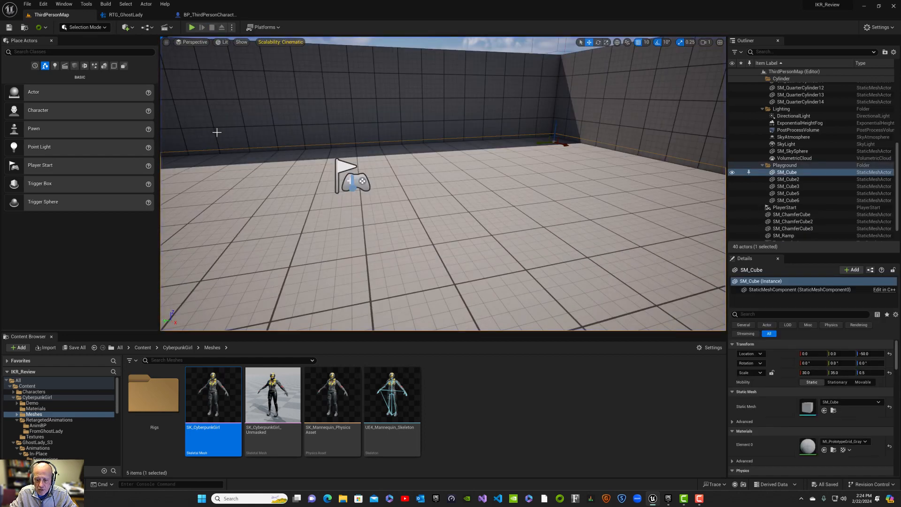
Step: Locate the Anim Class asset used by BP_ThirdPersonCharacter's Mesh component and open CyberGirl_AnimBP
{"action": "left_click", "coordinate": [210, 15]}
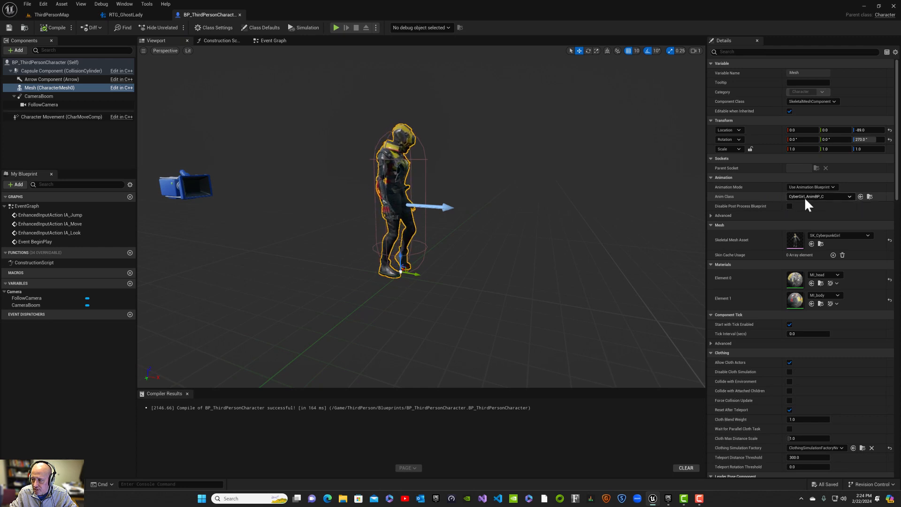
{"action": "left_click", "coordinate": [869, 196]}
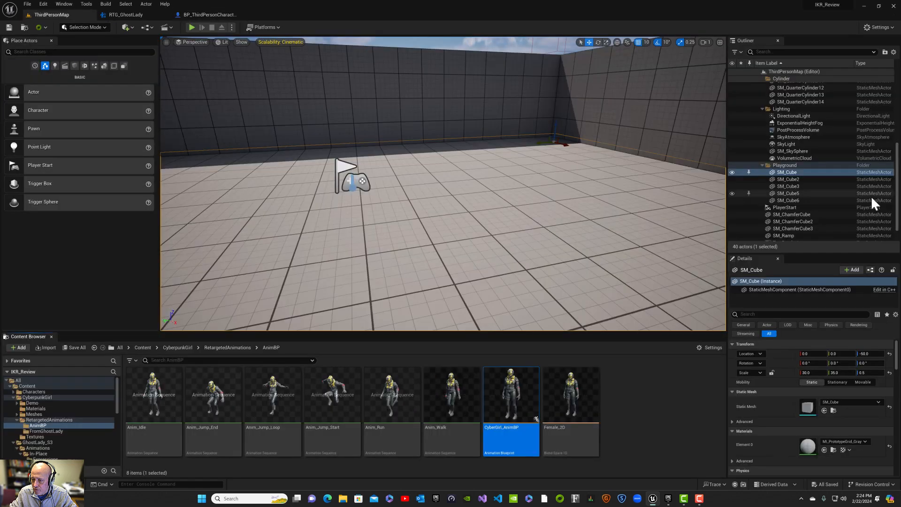
{"action": "double_click", "coordinate": [511, 433]}
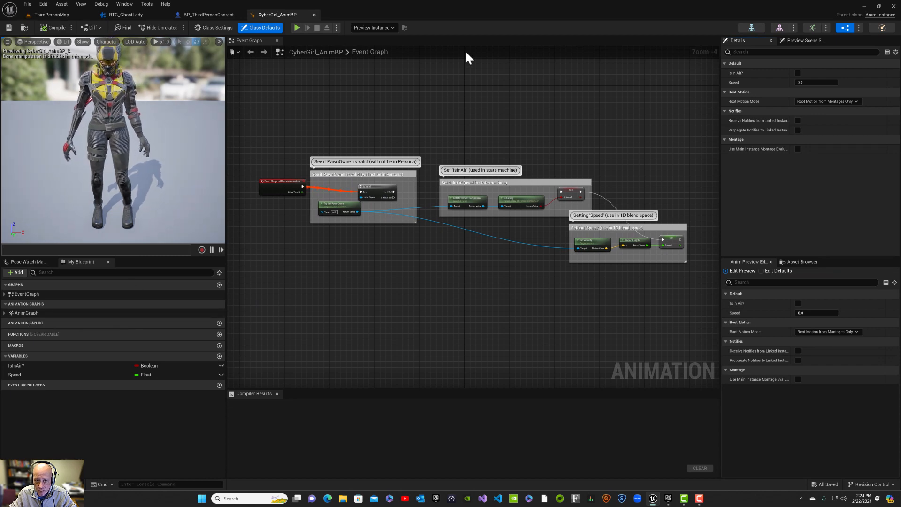
Step: Examine the Idle/Run state inside the AnimGraph's Default state machine and select its Female_2D blend space player
{"action": "double_click", "coordinate": [22, 314]}
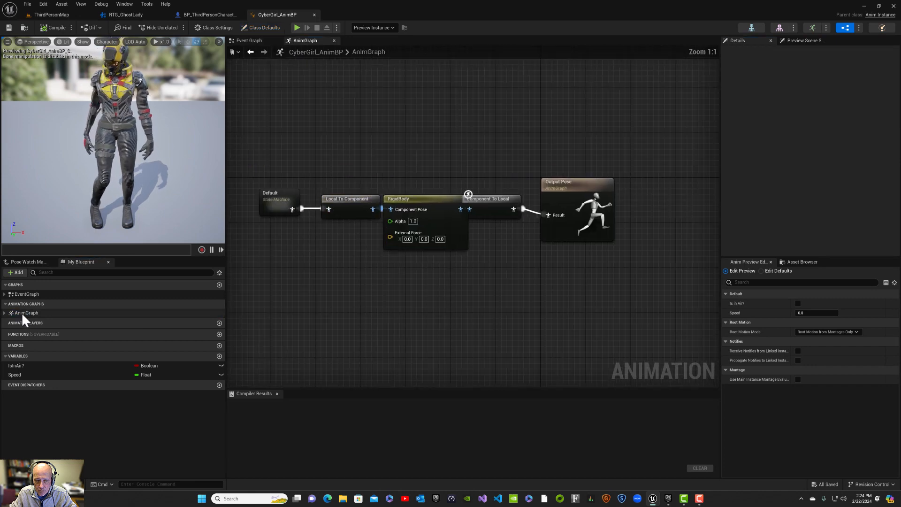
{"action": "right_click_drag", "start_coordinate": [346, 286], "coordinate": [300, 291]}
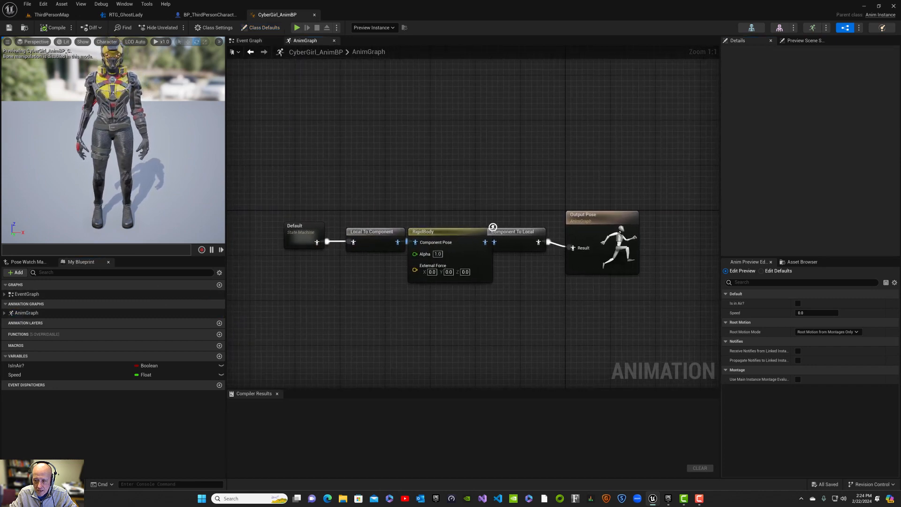
{"action": "double_click", "coordinate": [301, 227]}
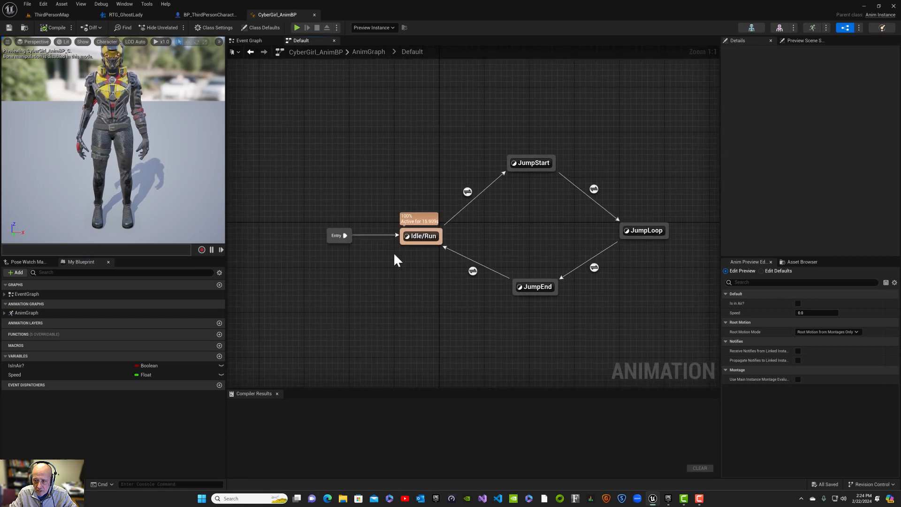
{"action": "double_click", "coordinate": [426, 235]}
{"action": "left_click", "coordinate": [468, 223]}
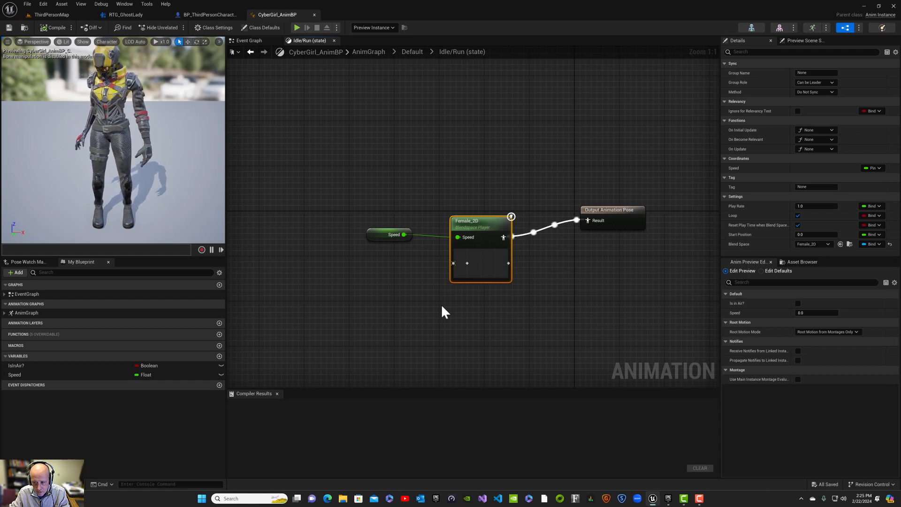
Step: Locate CyberGirl_AnimBP in the Content Browser and select the Female_2D blend space in the same folder
{"action": "key", "text": "ctrl+b"}
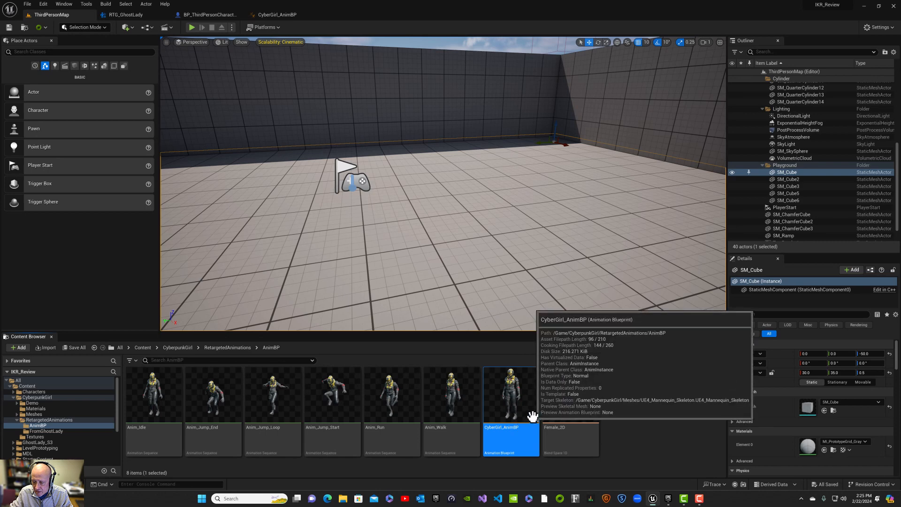
{"action": "left_click", "coordinate": [651, 441]}
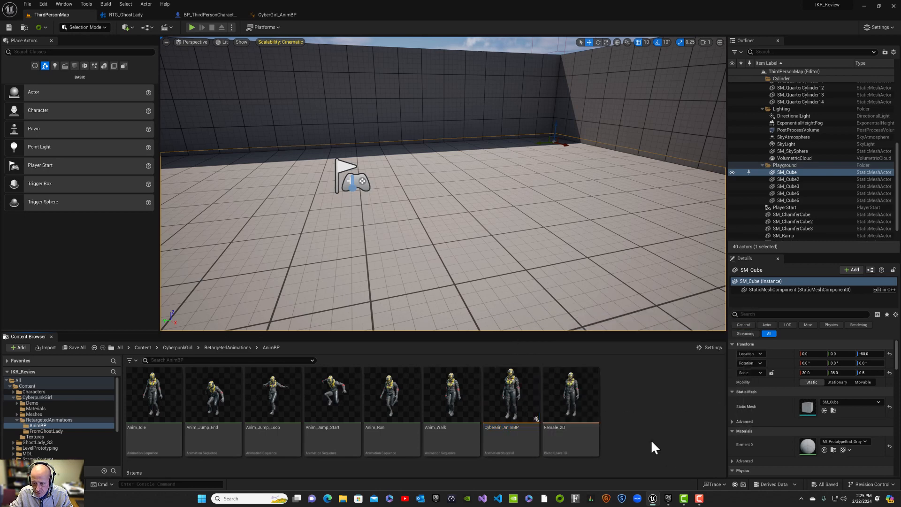
{"action": "left_click", "coordinate": [587, 444]}
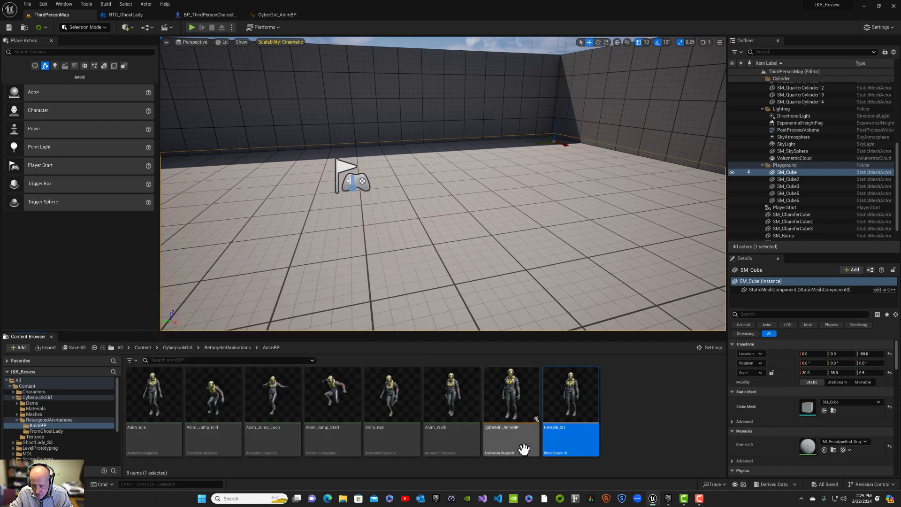
{"action": "mouse_move", "coordinate": [521, 446]}
{"action": "mouse_move", "coordinate": [573, 443]}
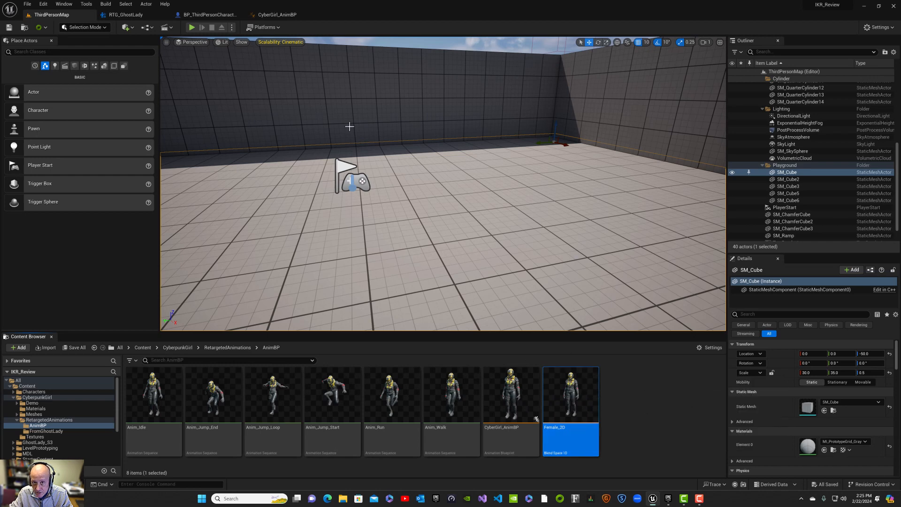
{"action": "left_click", "coordinate": [277, 14]}
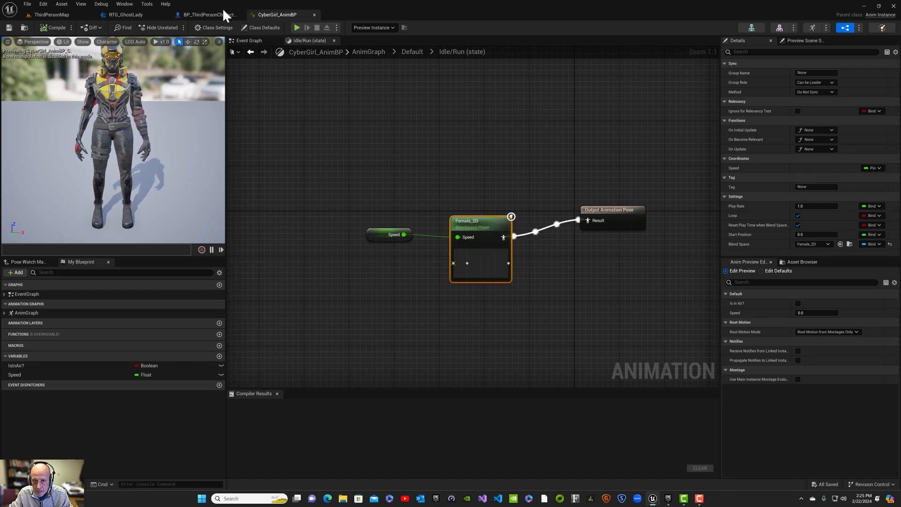
{"action": "left_click", "coordinate": [210, 14]}
{"action": "left_click", "coordinate": [271, 13]}
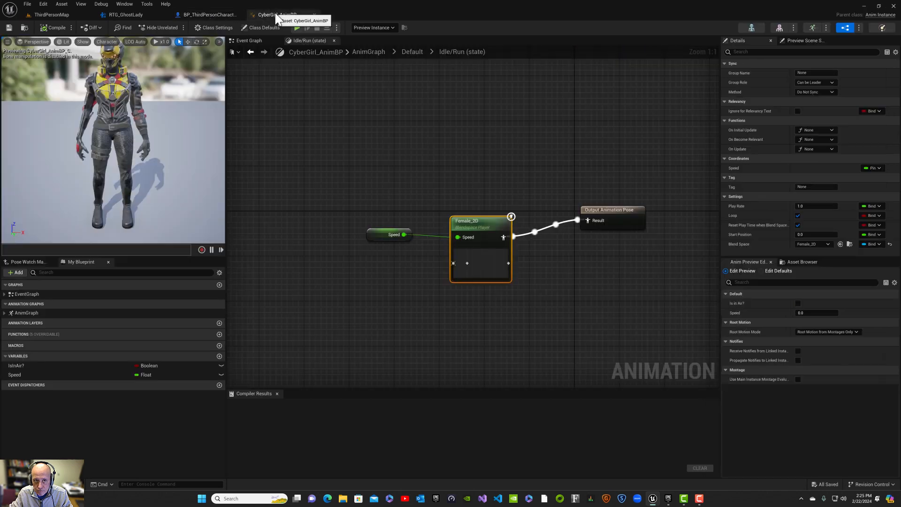
{"action": "left_click", "coordinate": [72, 16]}
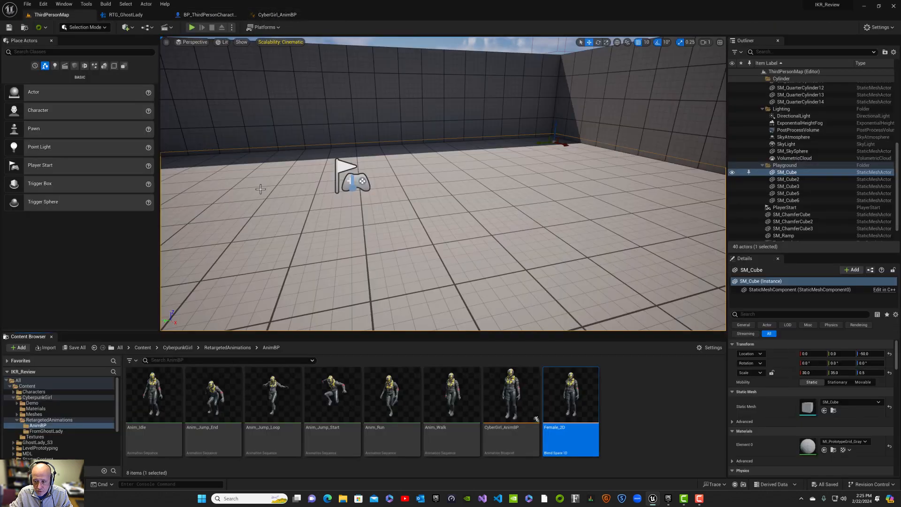
Step: Open the Female_2D blend space to examine its speed samples, and close both it and CyberGirl_AnimBP
{"action": "double_click", "coordinate": [571, 436]}
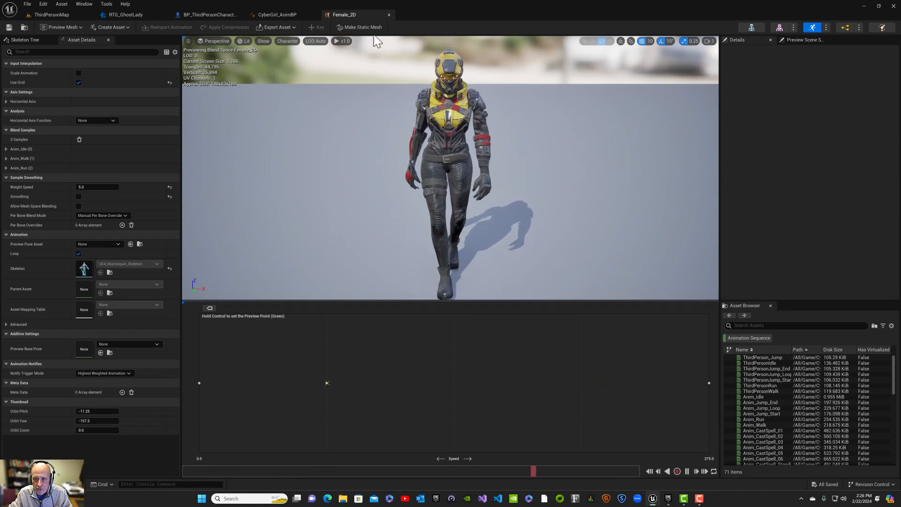
{"action": "left_click", "coordinate": [388, 15]}
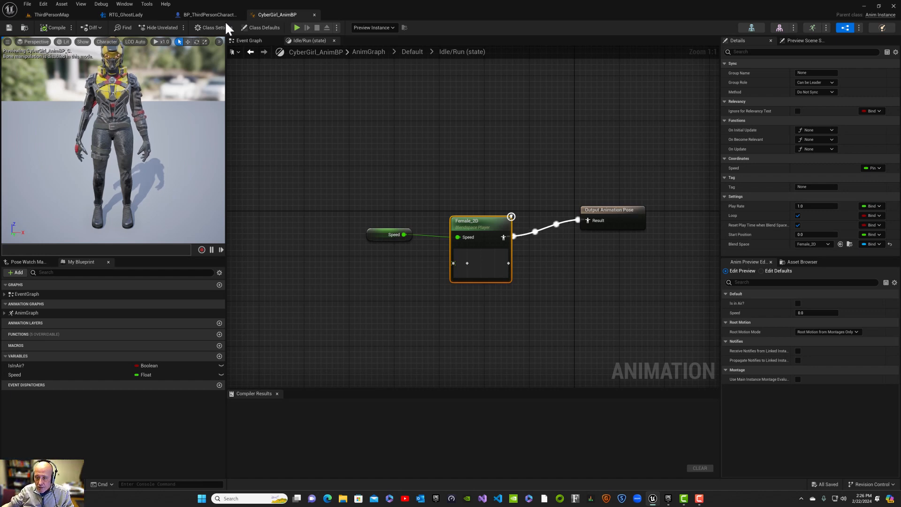
{"action": "left_click", "coordinate": [314, 15]}
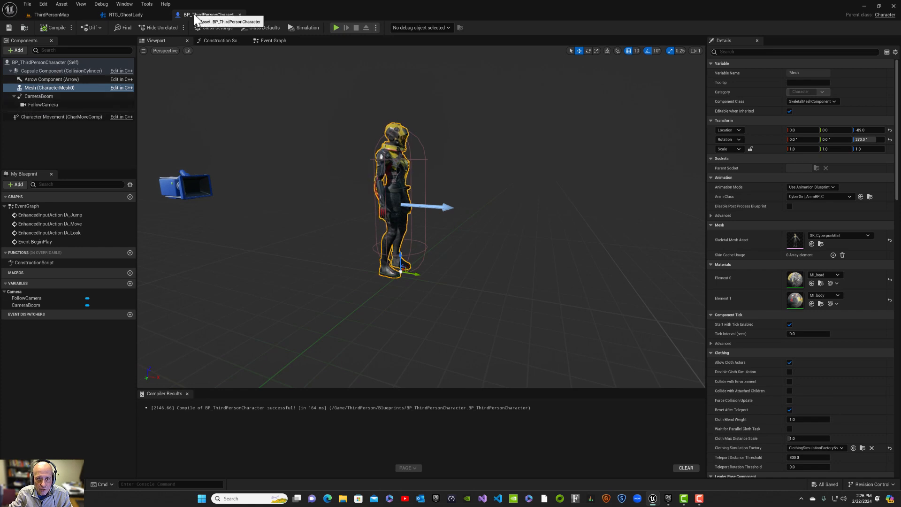
Step: Filter the Character Movement component's details for "ma walk" and set Max Walk Speed to 375 cm/s
{"action": "left_click", "coordinate": [43, 117]}
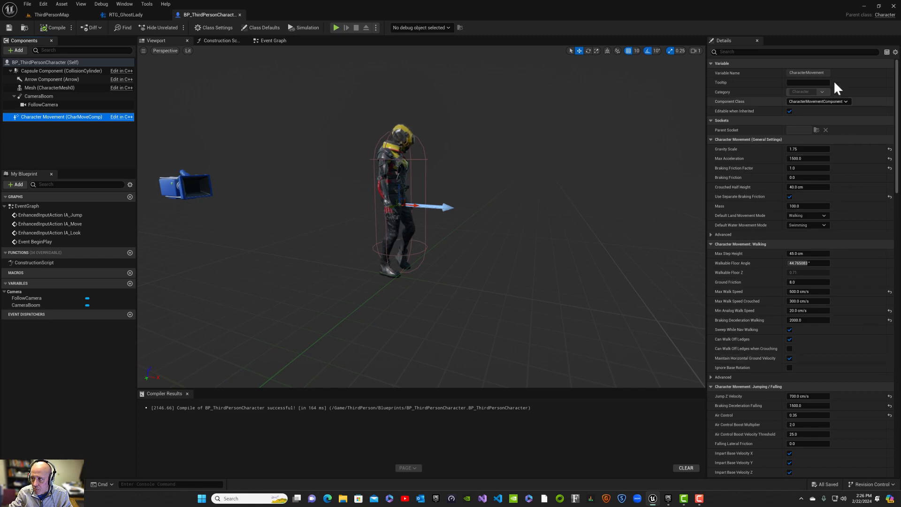
{"action": "left_click", "coordinate": [817, 54]}
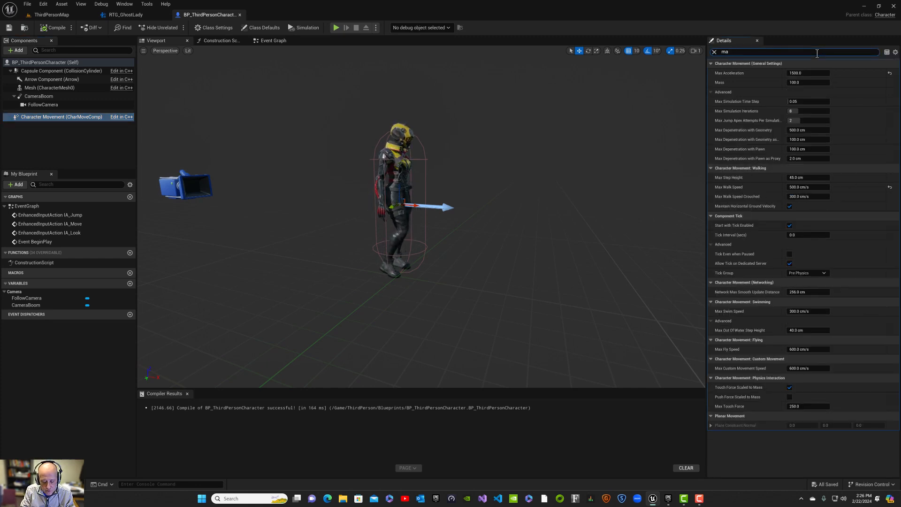
{"action": "type", "text": "ma walk"}
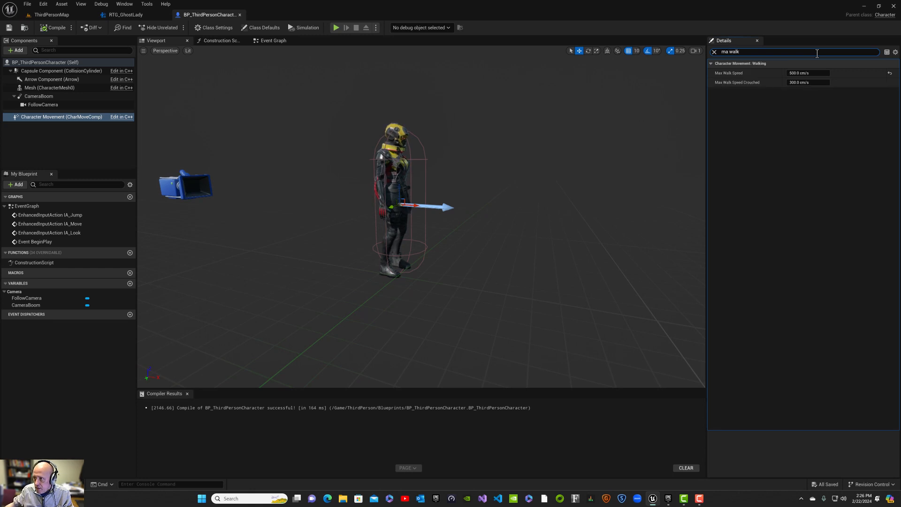
{"action": "left_click", "coordinate": [793, 74]}
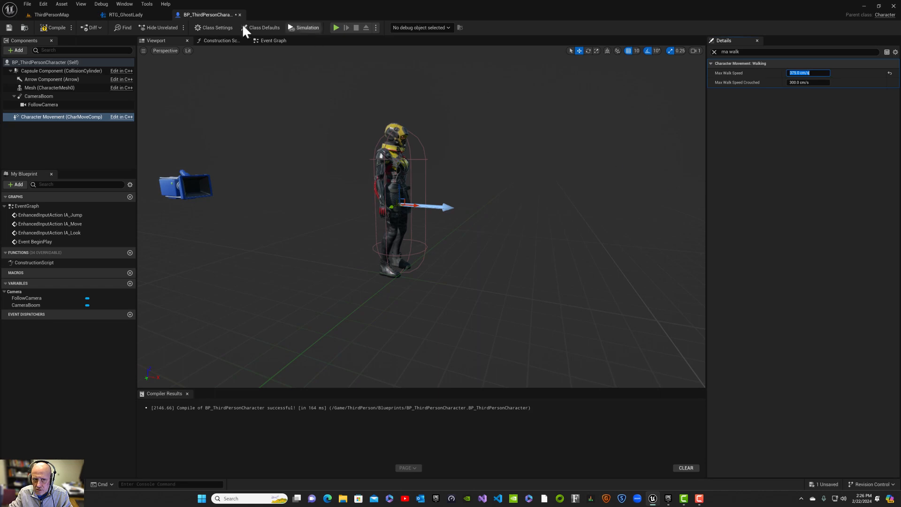
Step: Open the Female_2D blend space from ThirdPersonMap's Content Browser and check the speed of its Anim_Walk sample
{"action": "left_click", "coordinate": [42, 16]}
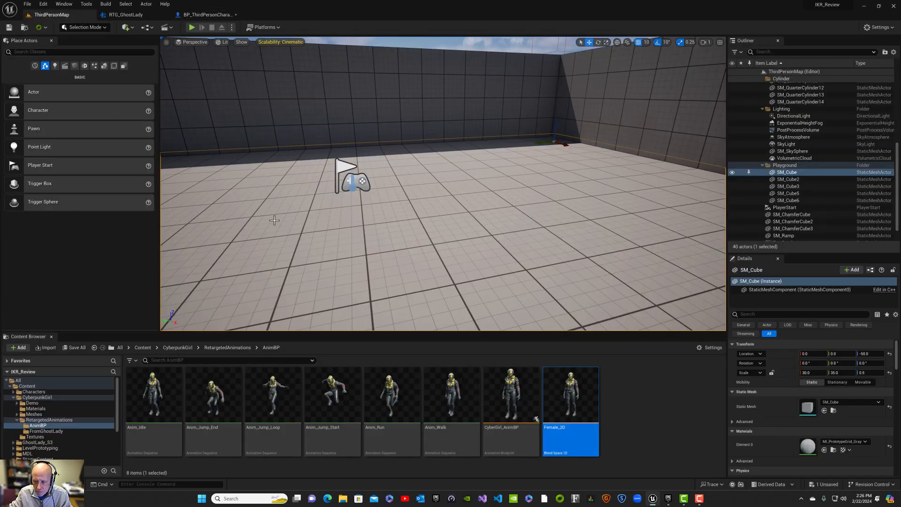
{"action": "double_click", "coordinate": [569, 431]}
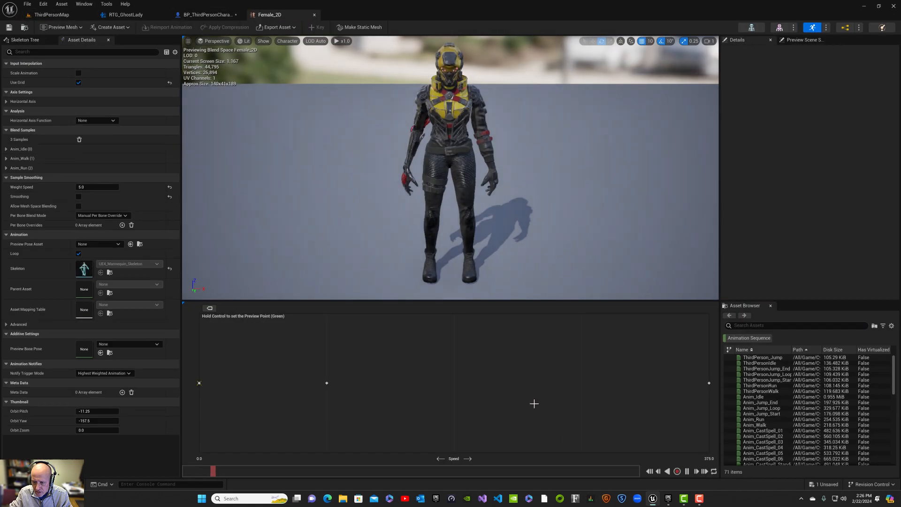
{"action": "mouse_move", "coordinate": [326, 382]}
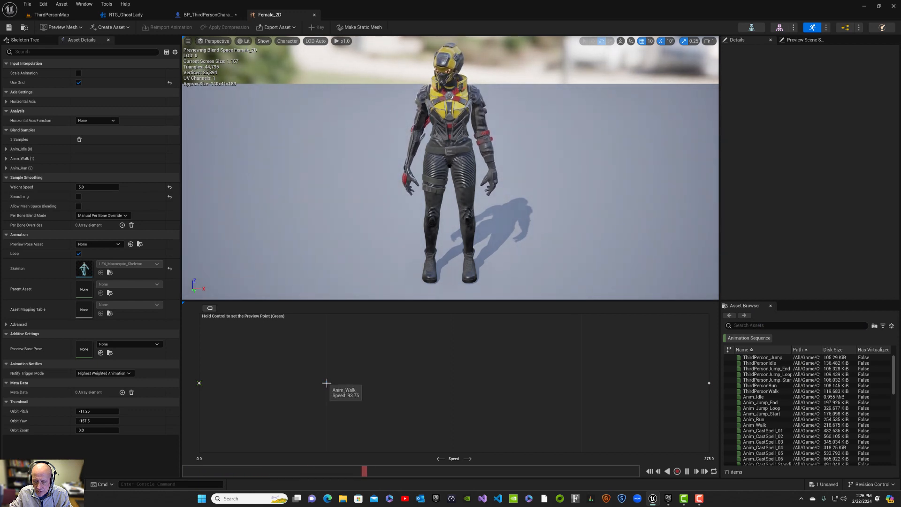
Step: Bring up BP_ThirdPersonCharacter's Event Graph, set Character Movement's Max Walk Speed to 94 cm/s, and compile and save the blueprint
{"action": "left_click", "coordinate": [220, 15]}
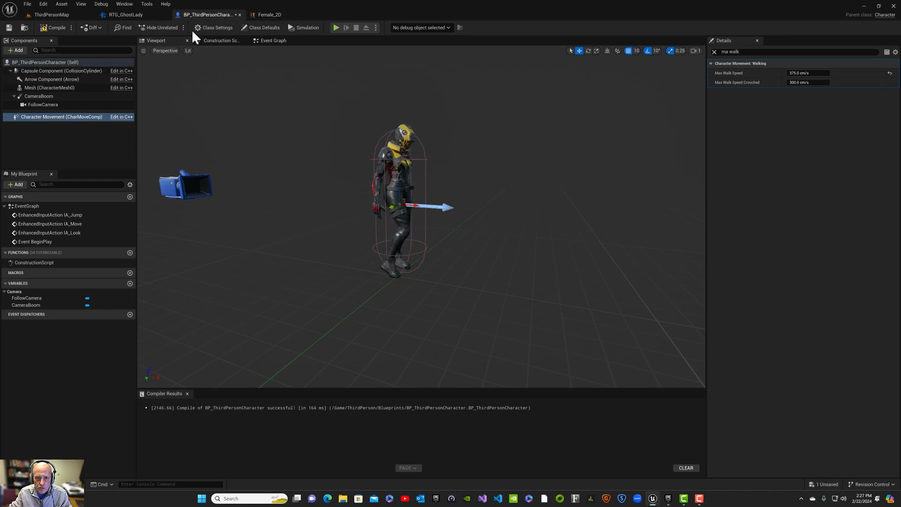
{"action": "left_click", "coordinate": [272, 41]}
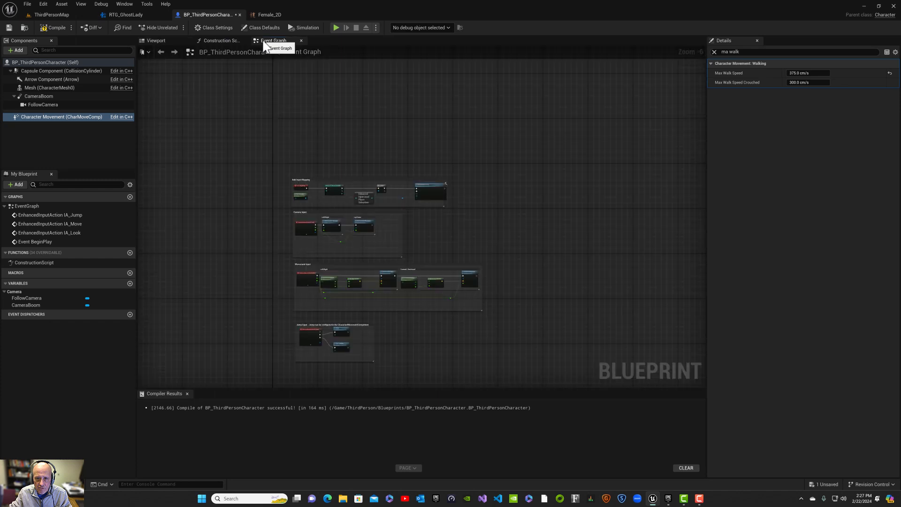
{"action": "right_click_drag", "start_coordinate": [254, 270], "coordinate": [269, 156]}
{"action": "scroll", "coordinate": [271, 156], "scroll_direction": "down", "scroll_amount": 2}
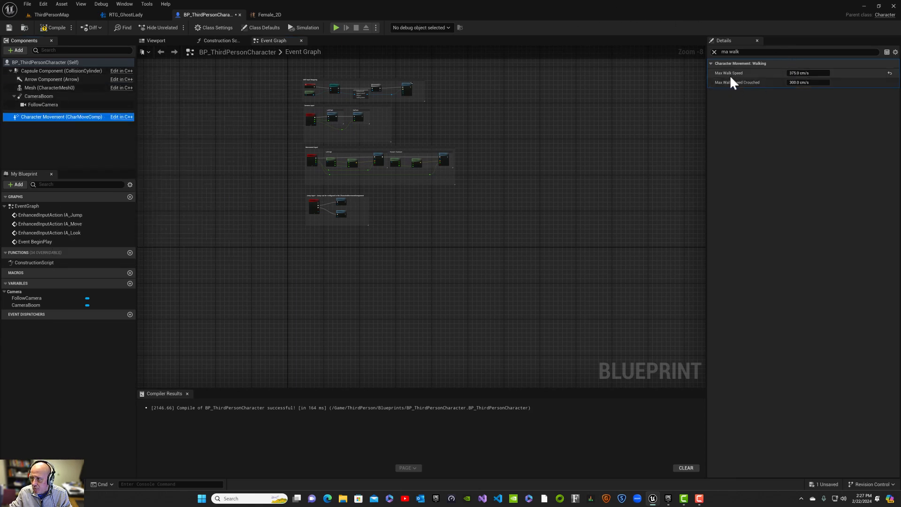
{"action": "left_click", "coordinate": [792, 73]}
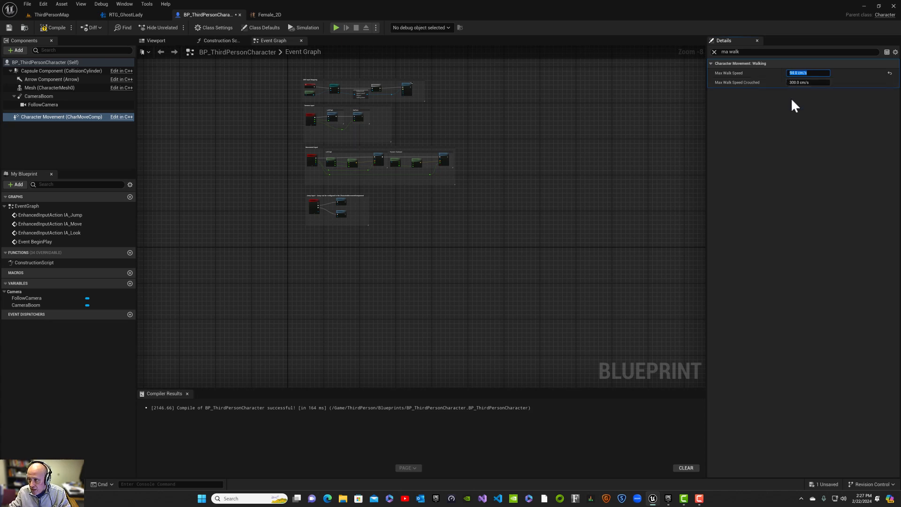
{"action": "left_click", "coordinate": [56, 28]}
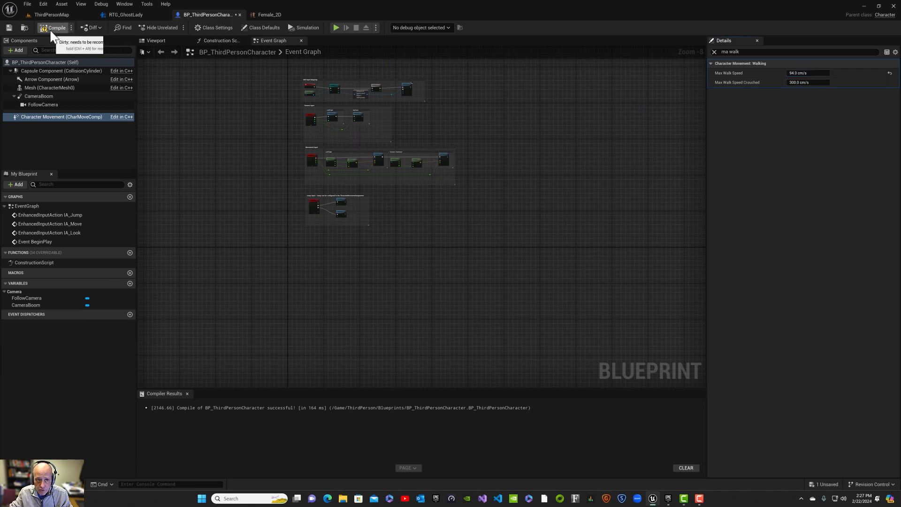
{"action": "left_click", "coordinate": [9, 27]}
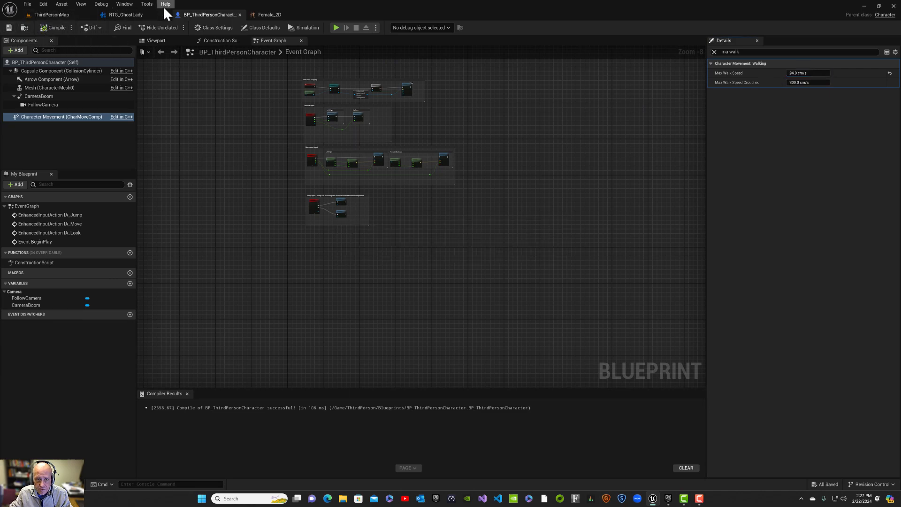
Step: Play-test ThirdPersonMap by walking the character forward to check her walk animation, and end the play session
{"action": "left_click", "coordinate": [73, 15]}
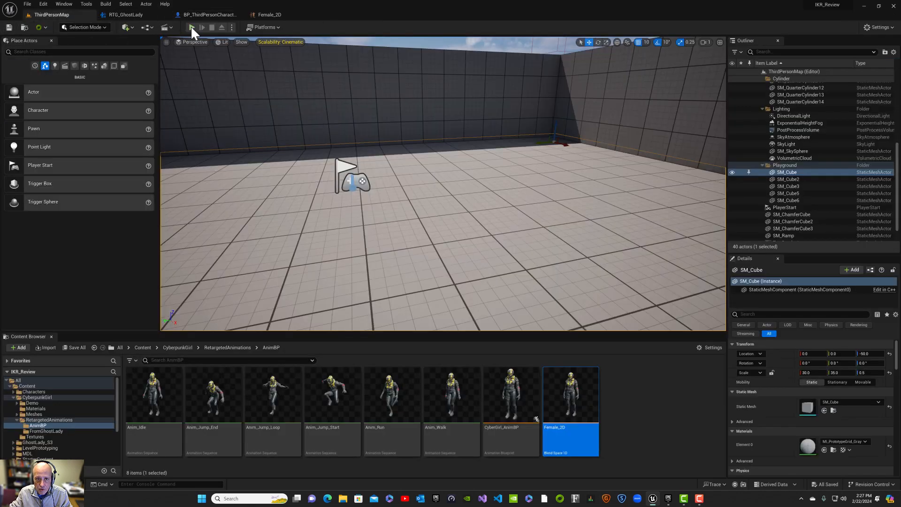
{"action": "left_click", "coordinate": [191, 27]}
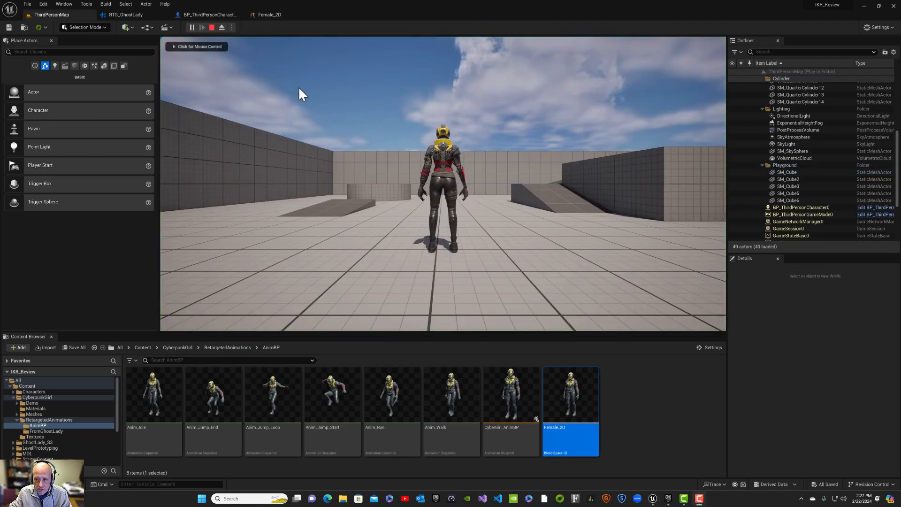
{"action": "left_click", "coordinate": [319, 133]}
{"action": "key", "text": "w"}
{"action": "key", "text": "w"}
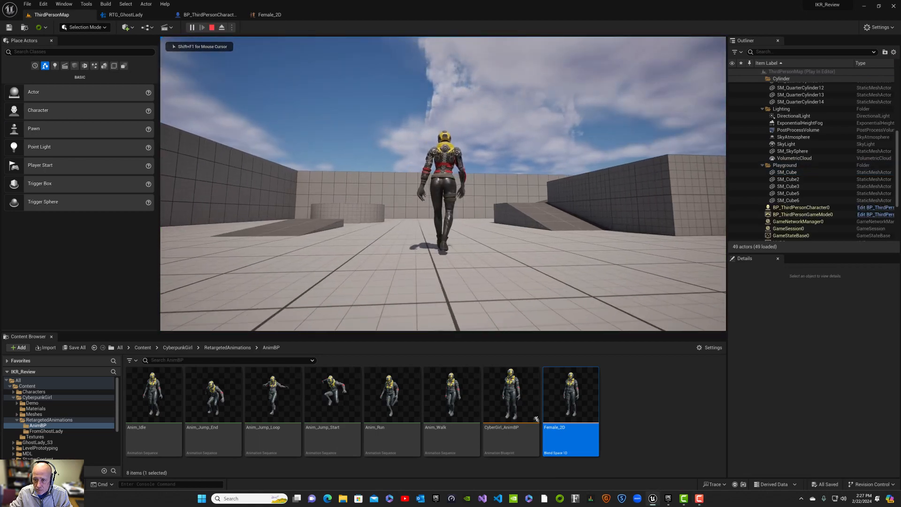
{"action": "key", "text": "w"}
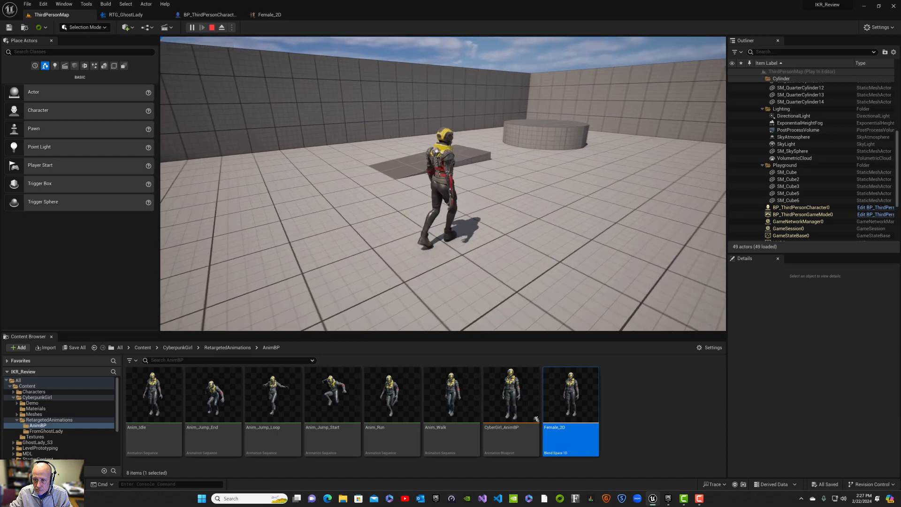
{"action": "key", "text": "Escape"}
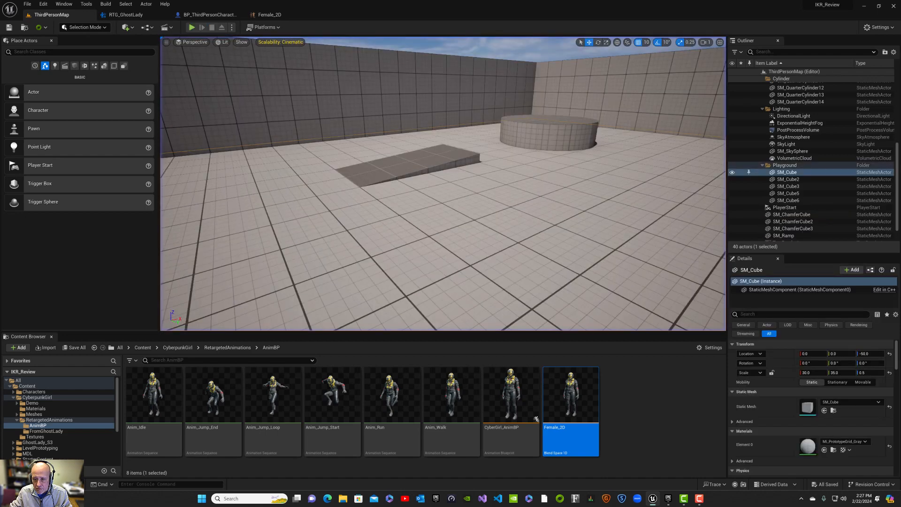
Step: Review the Female_2D blend space's speed samples once more and close it
{"action": "mouse_move", "coordinate": [398, 374]}
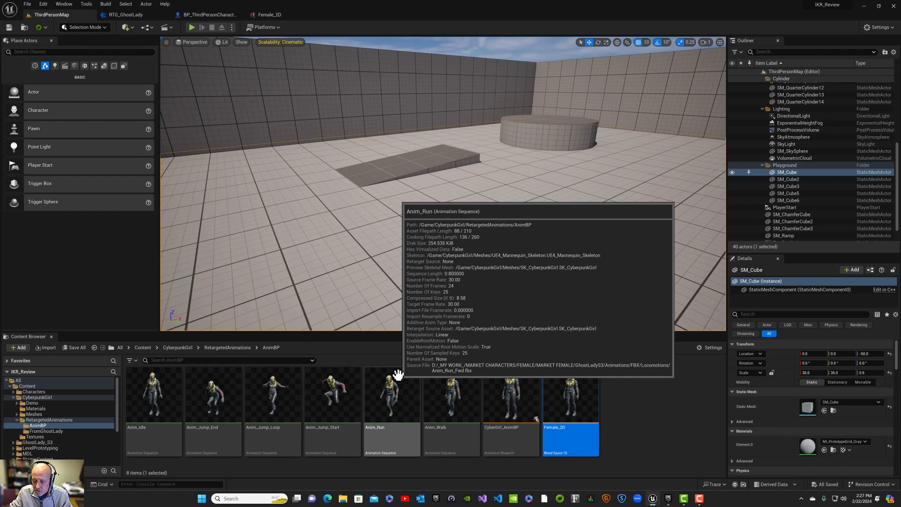
{"action": "double_click", "coordinate": [563, 444]}
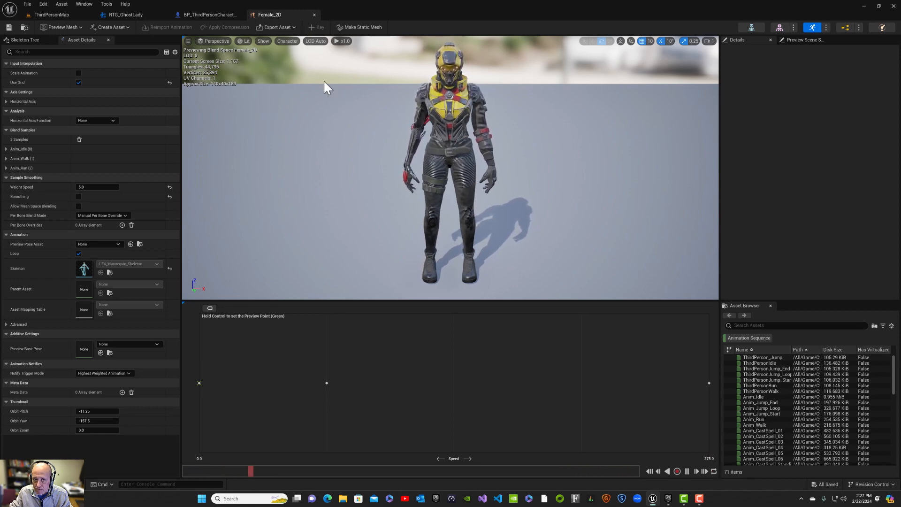
{"action": "left_click", "coordinate": [315, 14]}
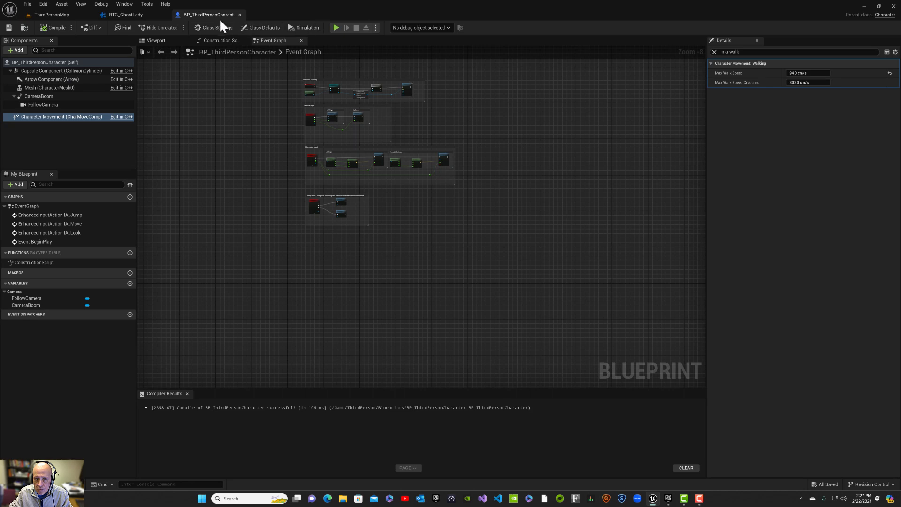
Step: Clear the details filter and add a Left Shift keyboard event below the Jump Input group in the Event Graph
{"action": "scroll", "coordinate": [328, 278], "scroll_direction": "up", "scroll_amount": 3}
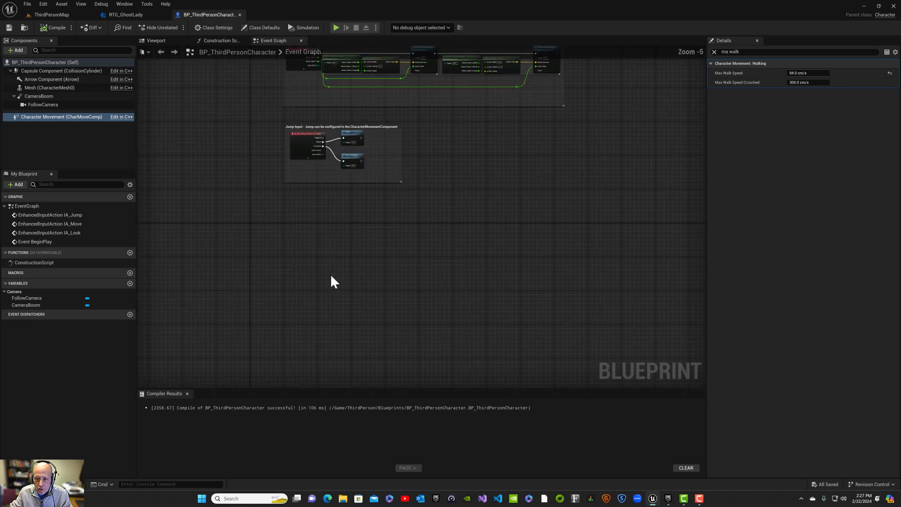
{"action": "right_click_drag", "start_coordinate": [331, 277], "coordinate": [360, 292]}
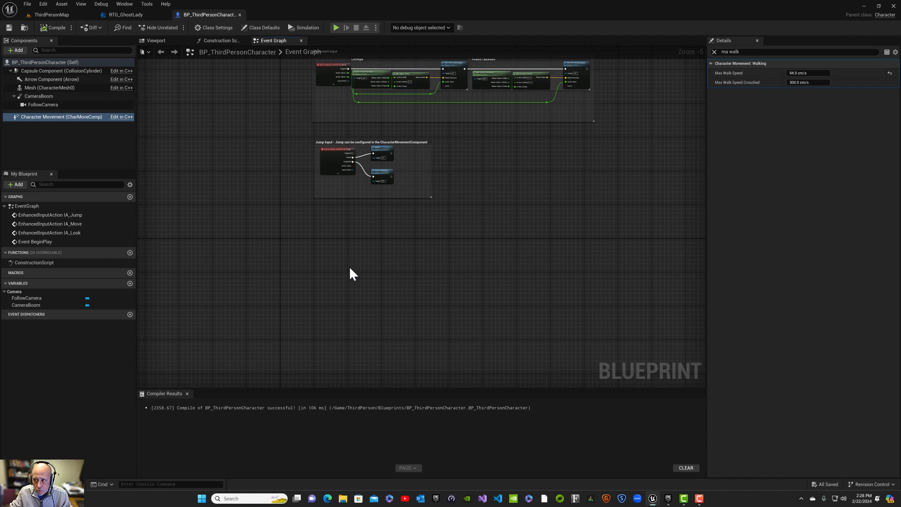
{"action": "left_click", "coordinate": [714, 52]}
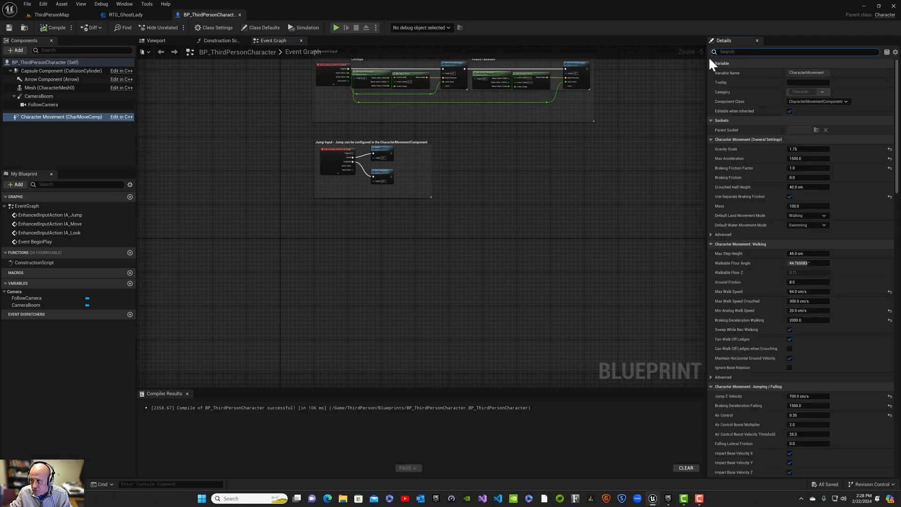
{"action": "right_click", "coordinate": [323, 265]}
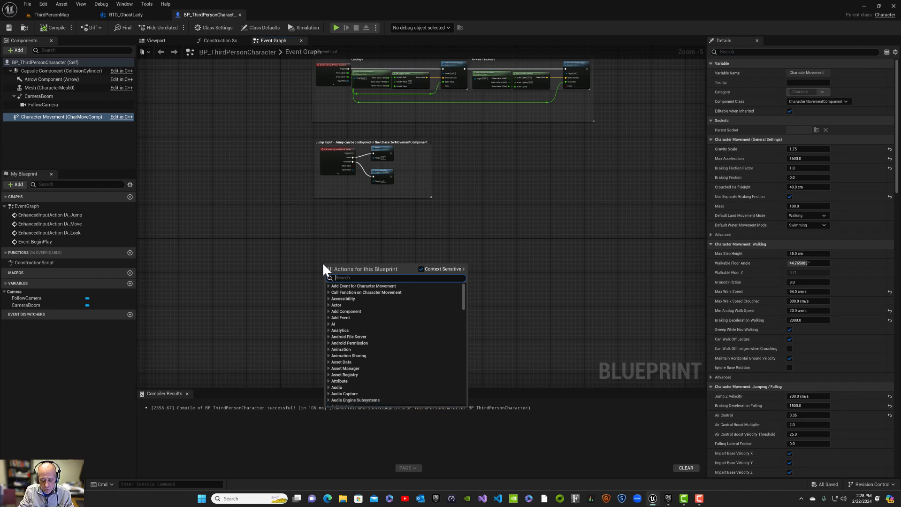
{"action": "type", "text": "left sh"}
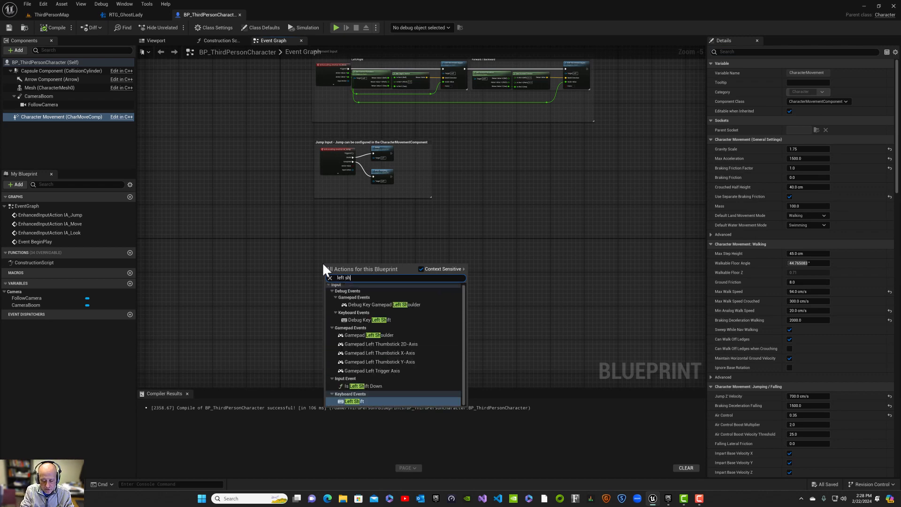
{"action": "type", "text": "ift"}
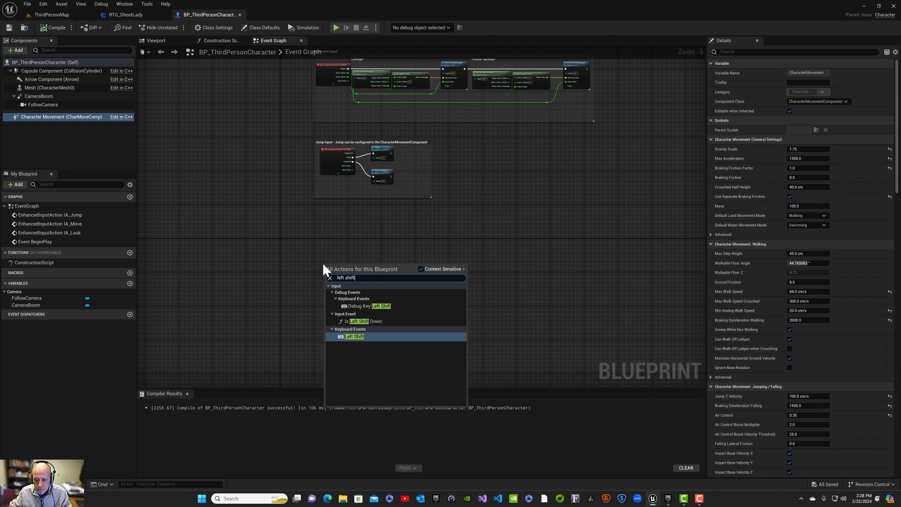
{"action": "left_click", "coordinate": [352, 337]}
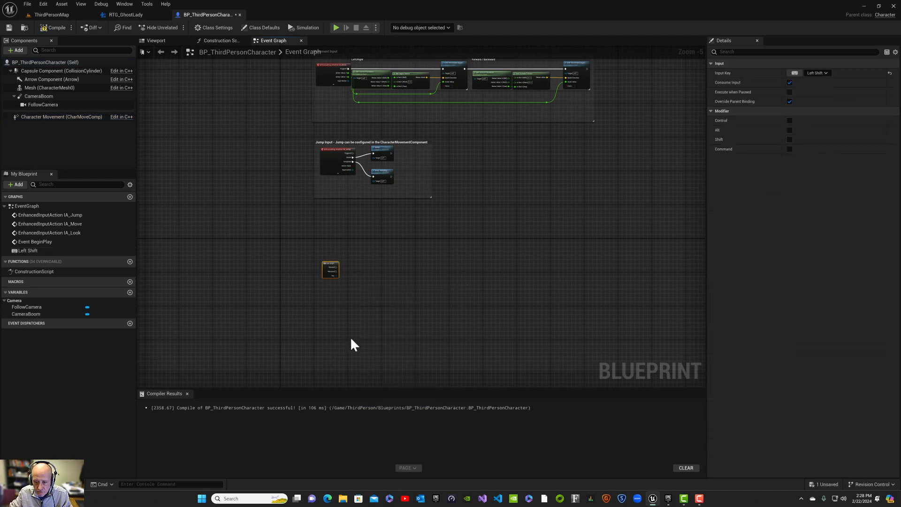
{"action": "scroll", "coordinate": [356, 307], "scroll_direction": "up", "scroll_amount": 4}
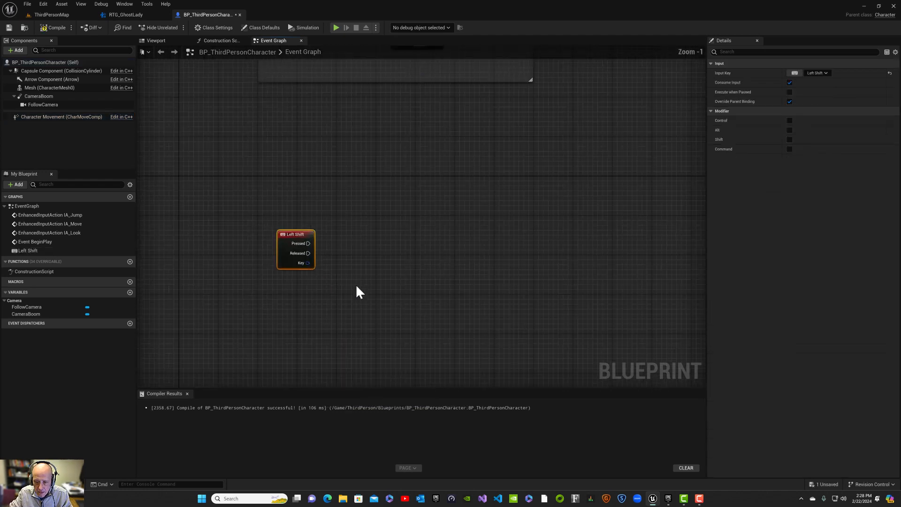
Step: Place a Character Movement reference beside the Left Shift event and add a Set Max Walk Speed node targeting it
{"action": "left_click", "coordinate": [54, 117]}
{"action": "left_click", "coordinate": [336, 243]}
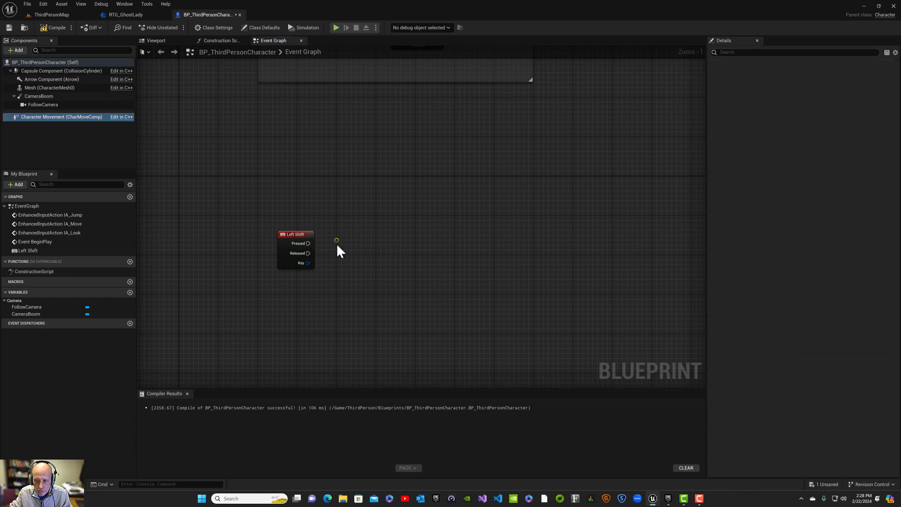
{"action": "left_click_drag", "start_coordinate": [336, 243], "coordinate": [427, 221]}
{"action": "type", "text": "set"}
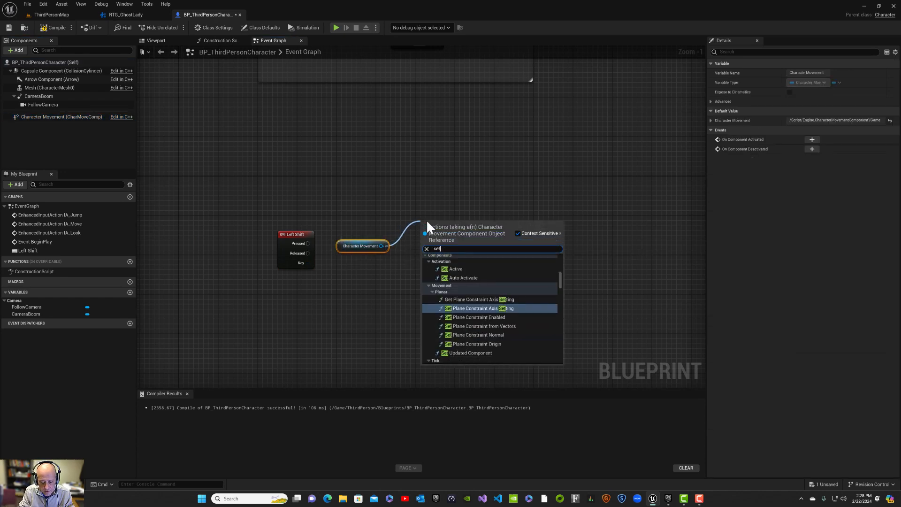
{"action": "type", "text": " max wal"}
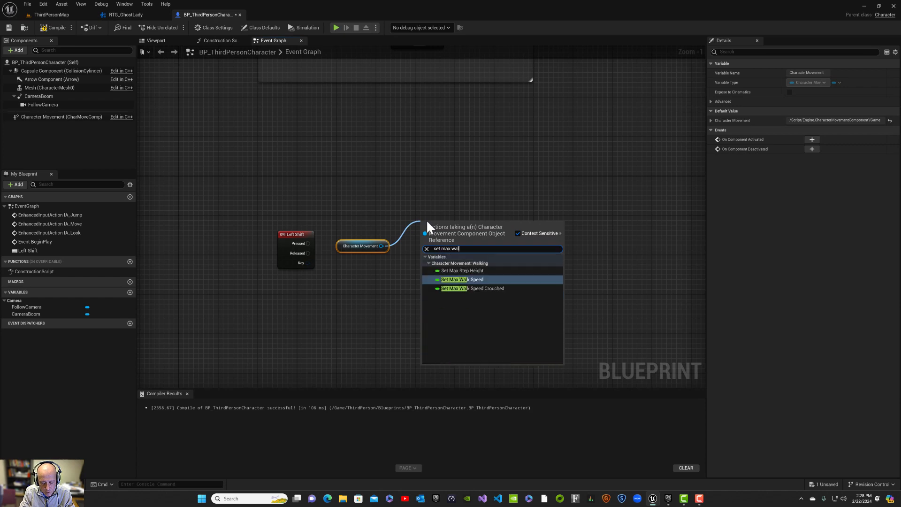
{"action": "type", "text": "k speed"}
{"action": "key", "text": "Return"}
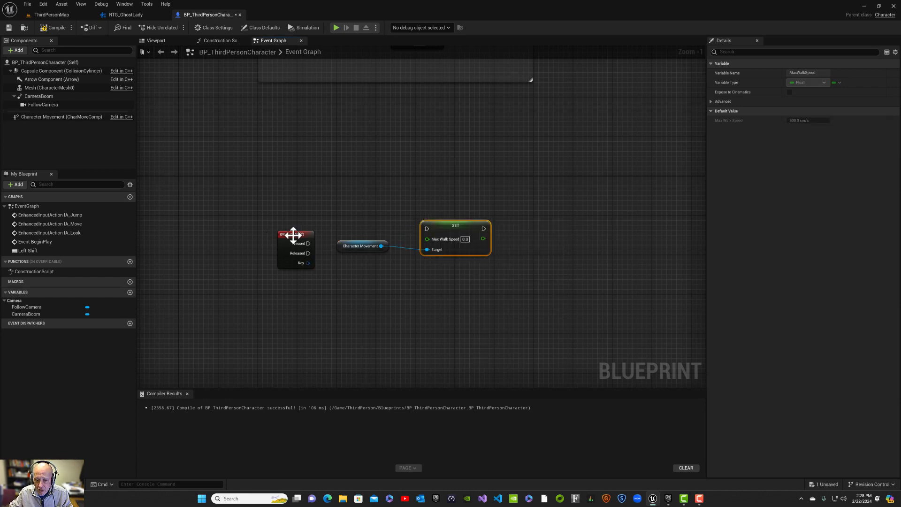
Step: Connect Left Shift's Pressed output to the Set Max Walk Speed node and enter 375 as its speed
{"action": "left_click_drag", "start_coordinate": [309, 243], "coordinate": [426, 228]}
{"action": "left_click_drag", "start_coordinate": [360, 246], "coordinate": [365, 252]}
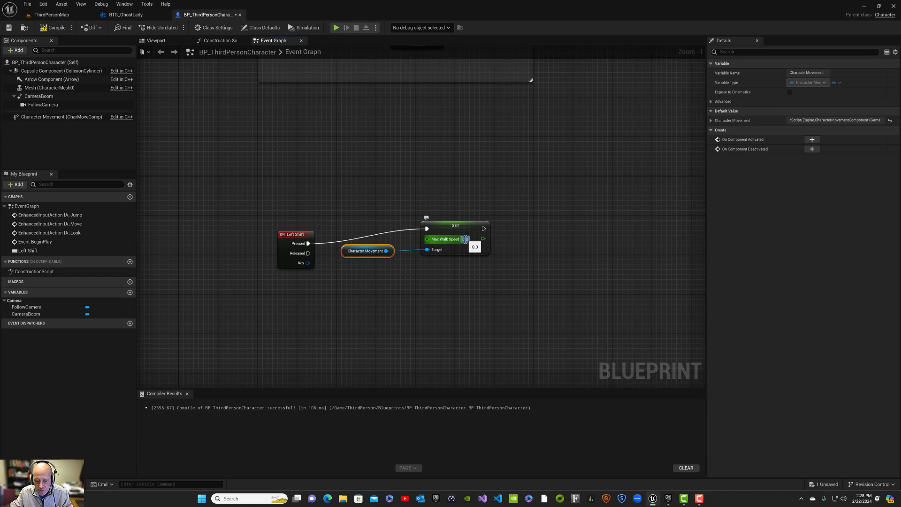
{"action": "type", "text": "375"}
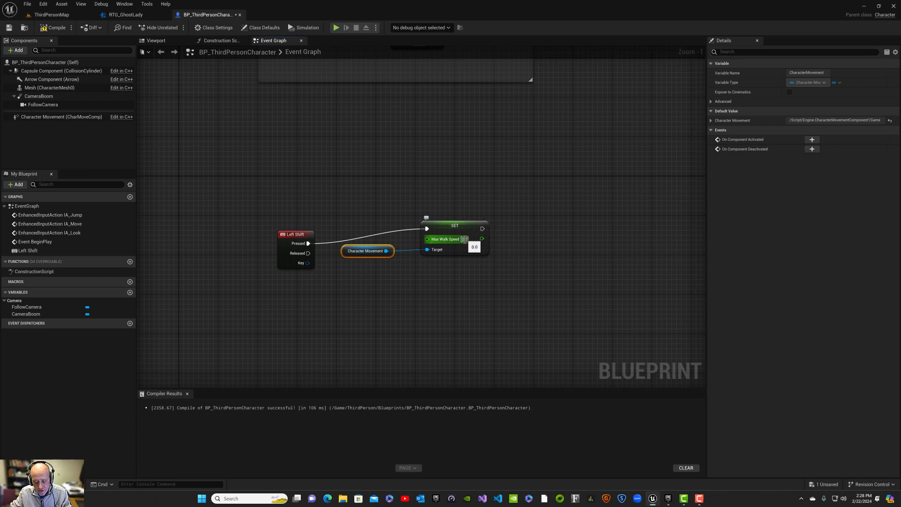
Step: Confirm the 375 speed, duplicate the Set Max Walk Speed node, and place the copy directly below the original
{"action": "key", "text": "Return"}
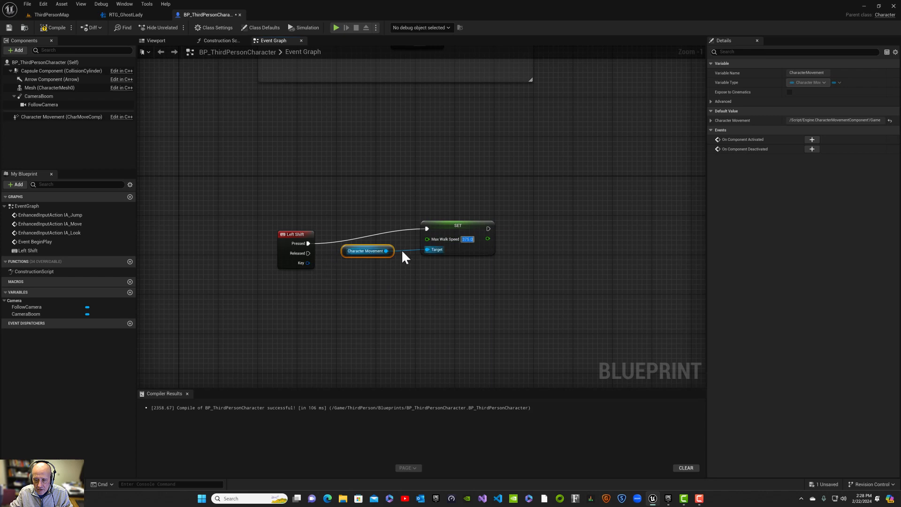
{"action": "left_click", "coordinate": [440, 234]}
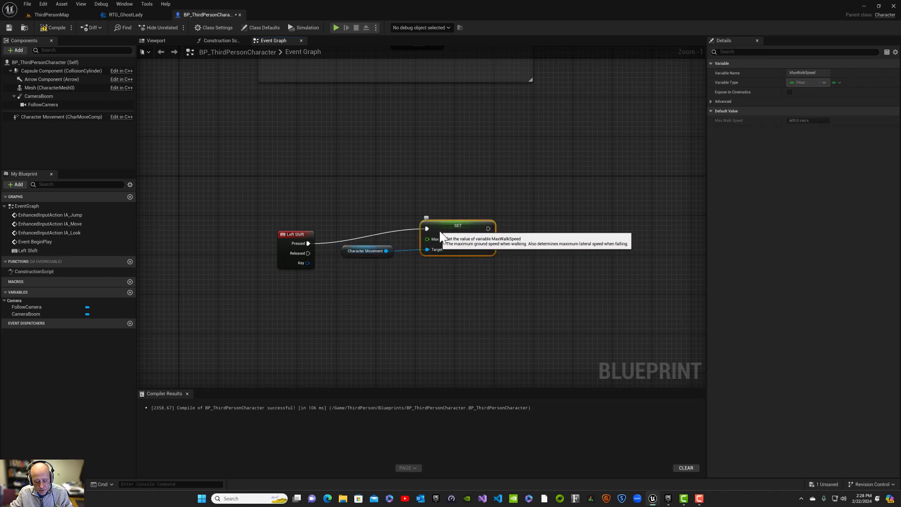
{"action": "key", "text": "ctrl+d"}
{"action": "left_click_drag", "start_coordinate": [487, 238], "coordinate": [490, 258]}
{"action": "left_click", "coordinate": [526, 228]}
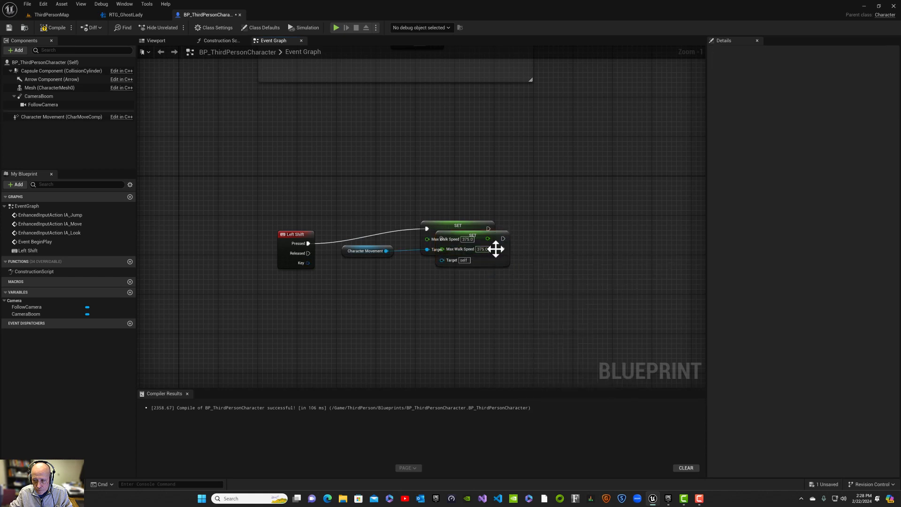
{"action": "left_click", "coordinate": [490, 259]}
{"action": "double_click", "coordinate": [490, 258]}
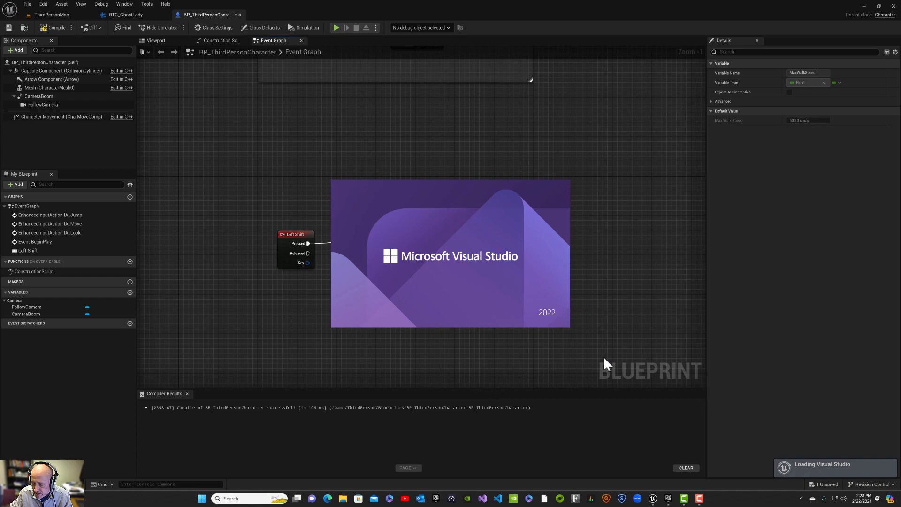
{"action": "left_click", "coordinate": [260, 297]}
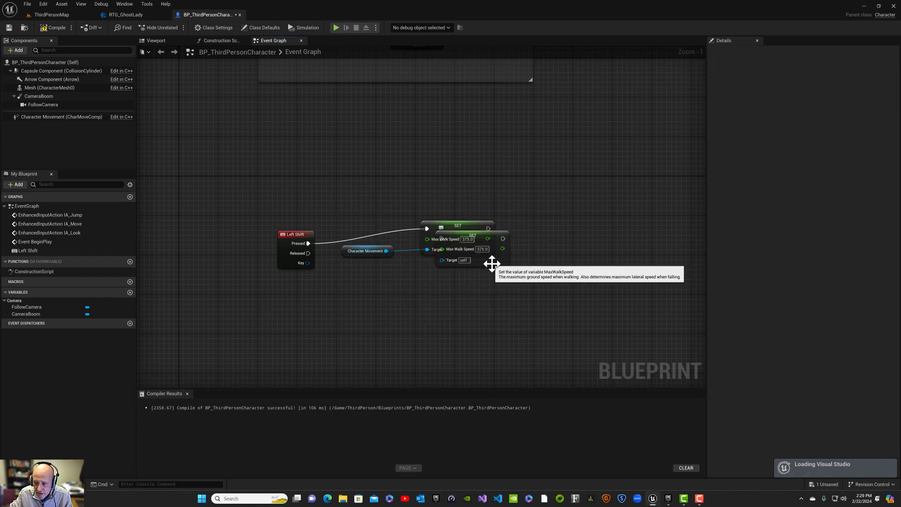
{"action": "left_click_drag", "start_coordinate": [491, 267], "coordinate": [465, 294]}
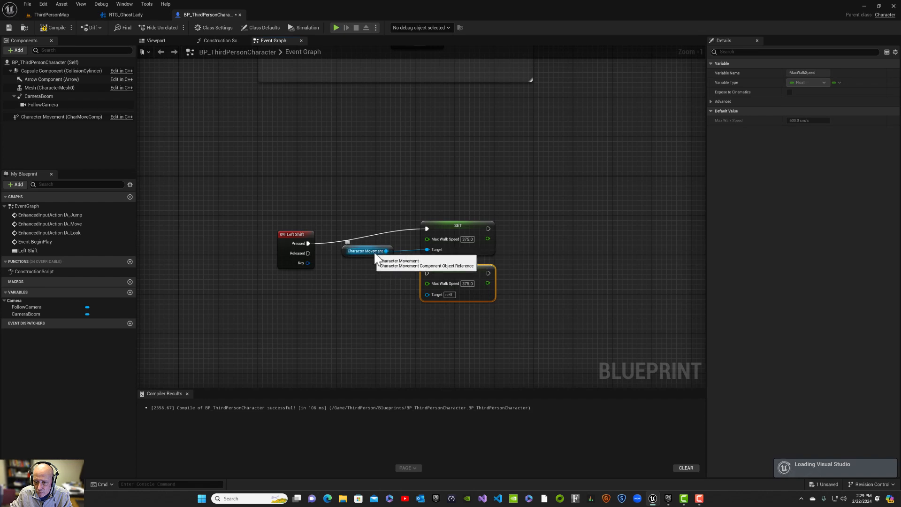
Step: Switch to Visual Studio, dismiss its error and sign-in dialogs, and close the window showing the CharacterMovementComponent header
{"action": "left_click_drag", "start_coordinate": [385, 249], "coordinate": [399, 296]}
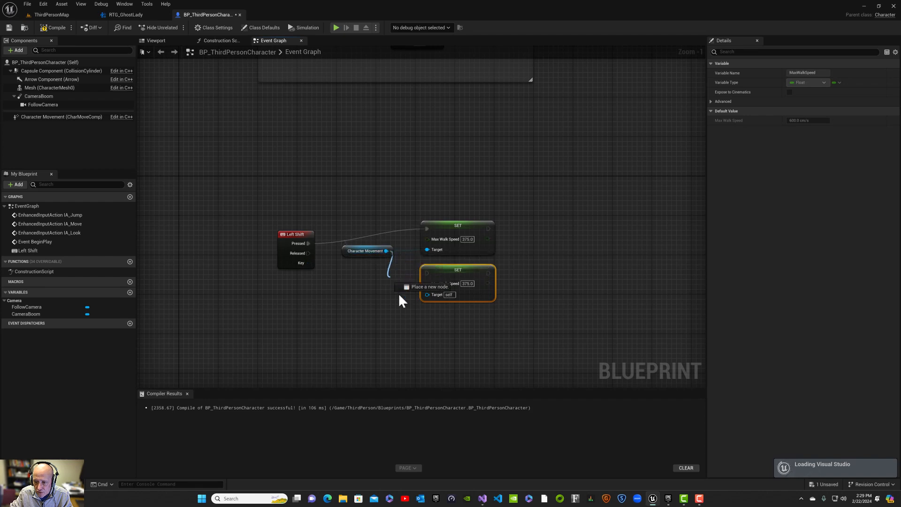
{"action": "left_click", "coordinate": [359, 277]}
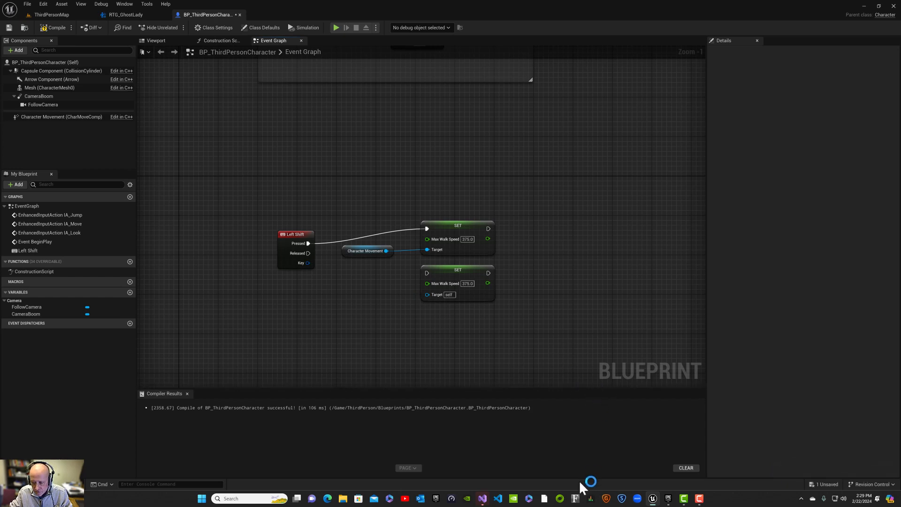
{"action": "mouse_move", "coordinate": [483, 496]}
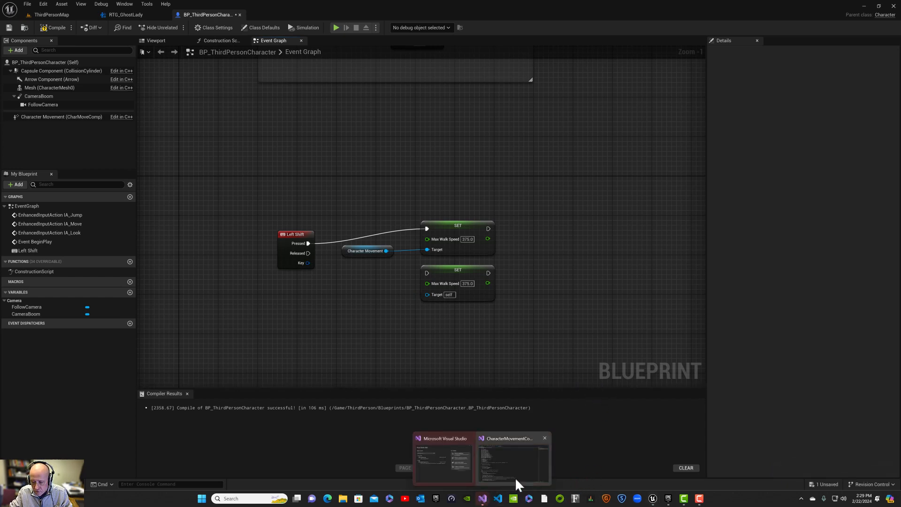
{"action": "left_click", "coordinate": [533, 453]}
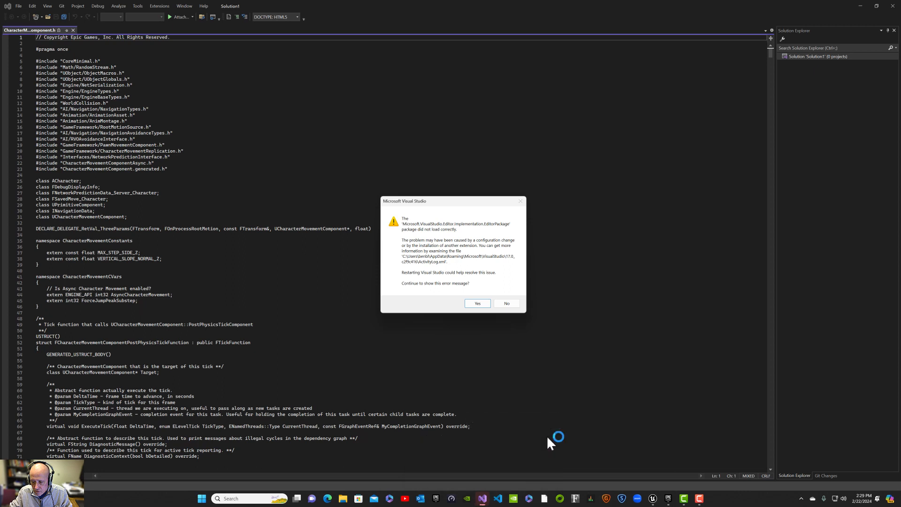
{"action": "mouse_move", "coordinate": [483, 497]}
{"action": "left_click", "coordinate": [515, 303]}
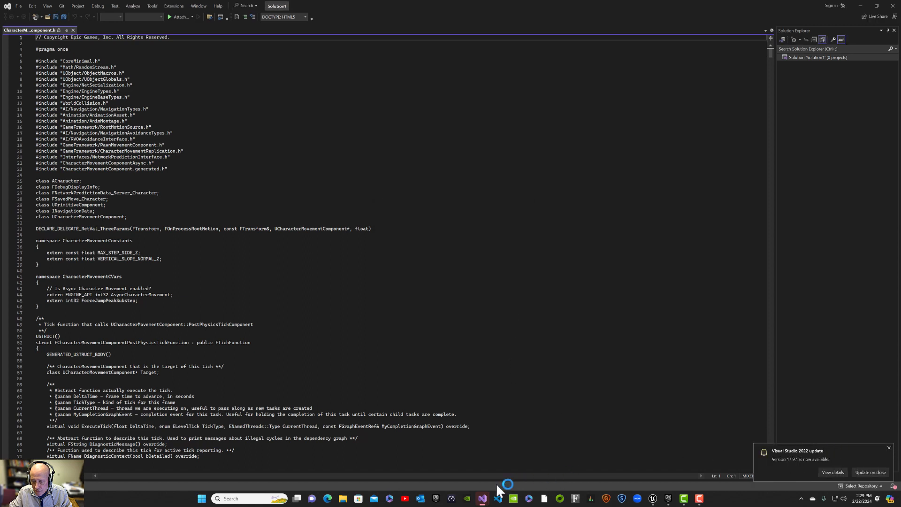
{"action": "mouse_move", "coordinate": [483, 500]}
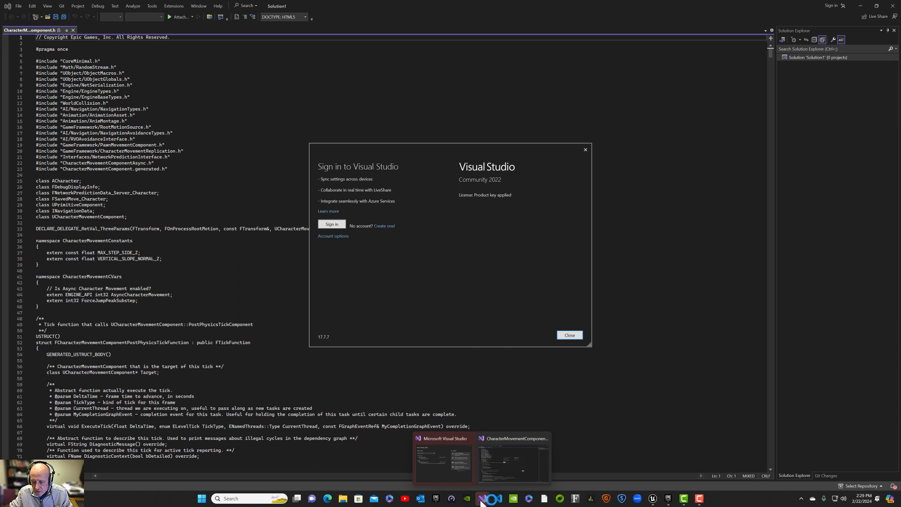
{"action": "left_click", "coordinate": [569, 335]}
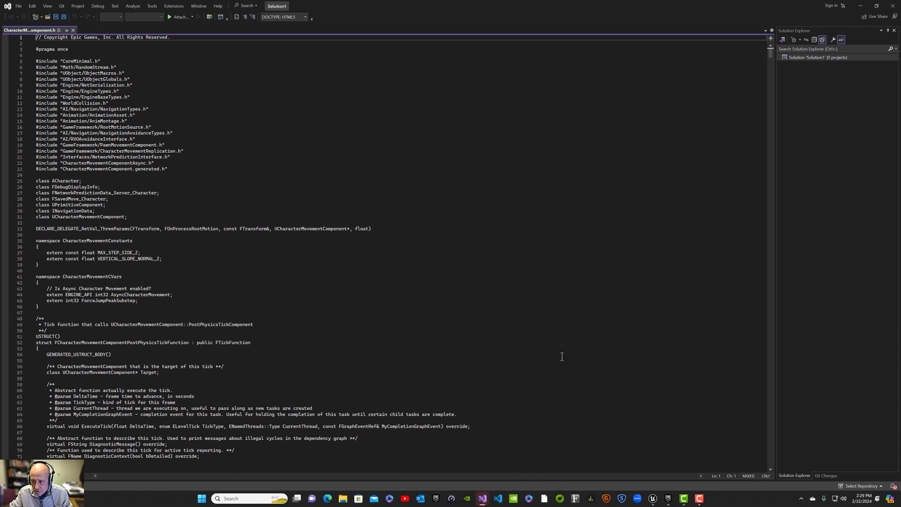
{"action": "right_click", "coordinate": [483, 500]}
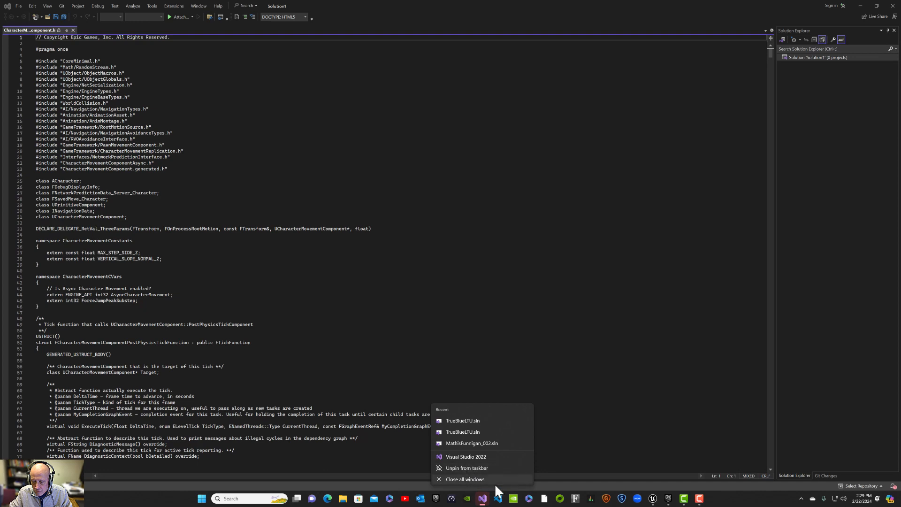
{"action": "left_click", "coordinate": [484, 500]}
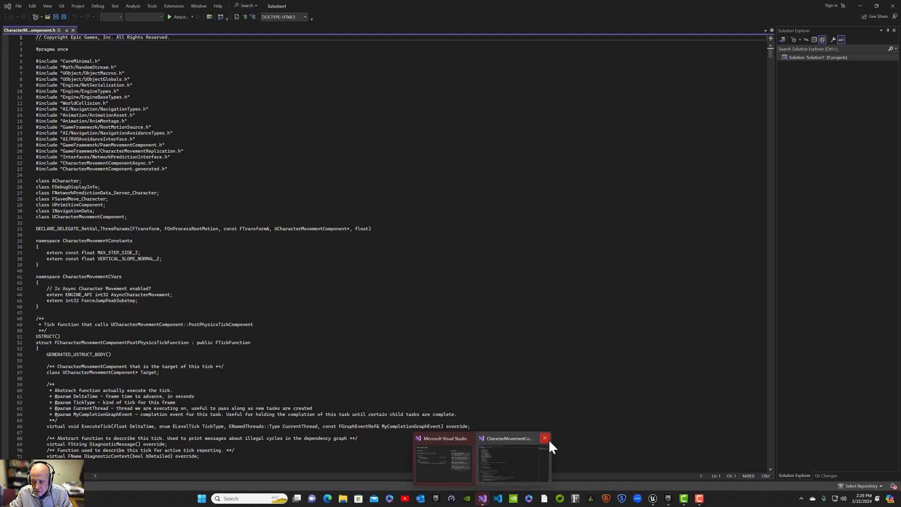
{"action": "left_click", "coordinate": [547, 438]}
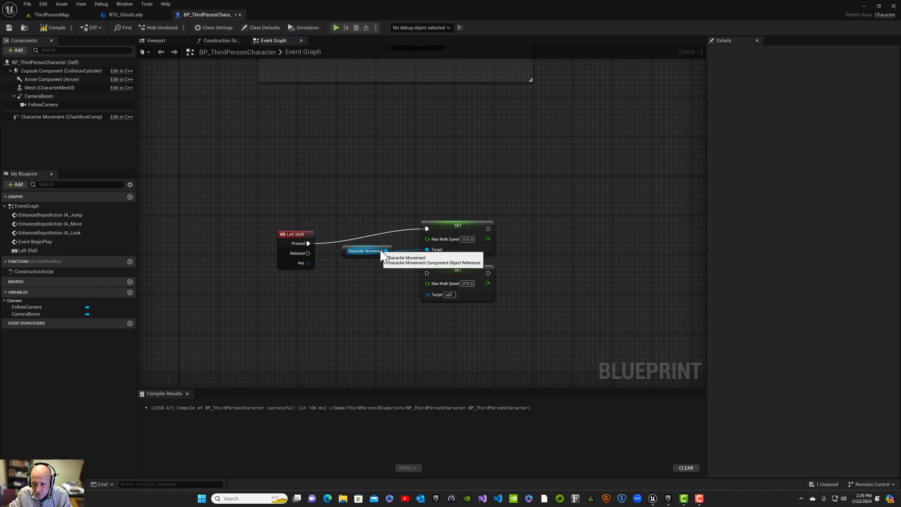
Step: Wire Character Movement and Left Shift's Released output to the duplicated node, and set its Max Walk Speed to 94
{"action": "left_click_drag", "start_coordinate": [386, 251], "coordinate": [427, 294]}
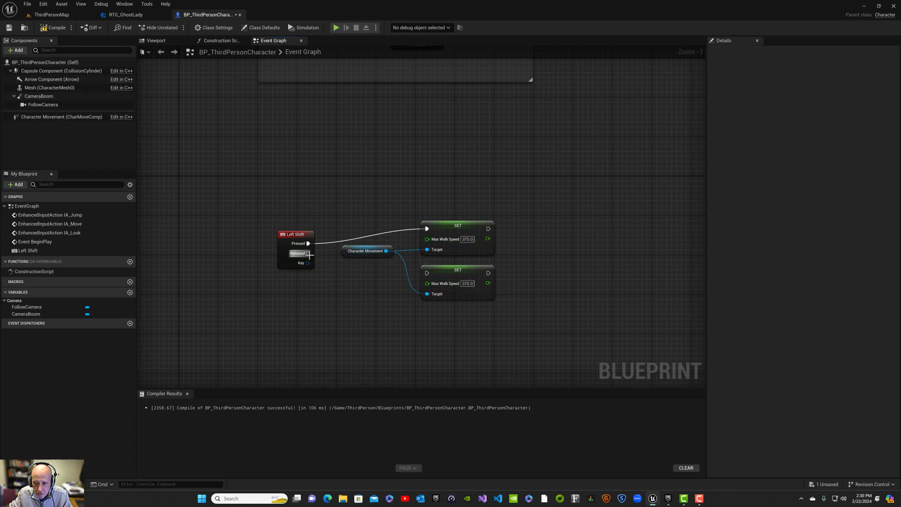
{"action": "left_click_drag", "start_coordinate": [308, 253], "coordinate": [427, 274]}
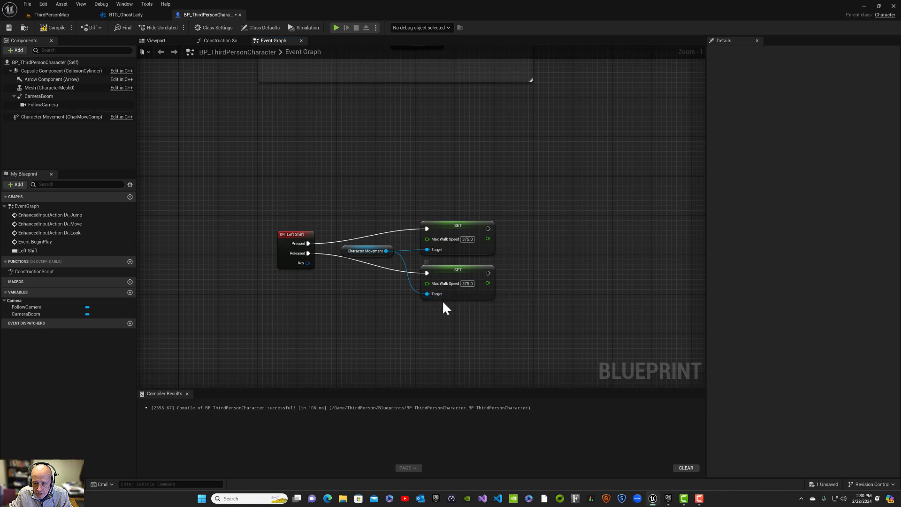
{"action": "left_click", "coordinate": [53, 118]}
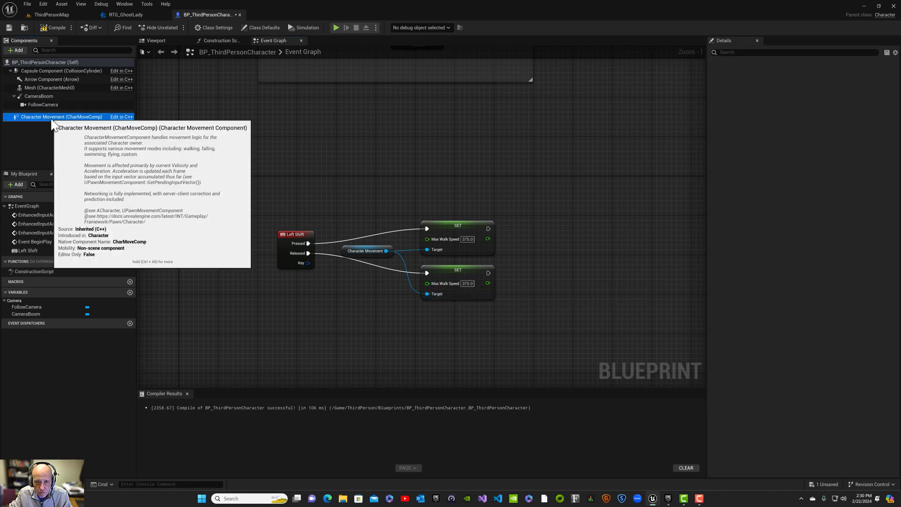
{"action": "left_click", "coordinate": [740, 52]}
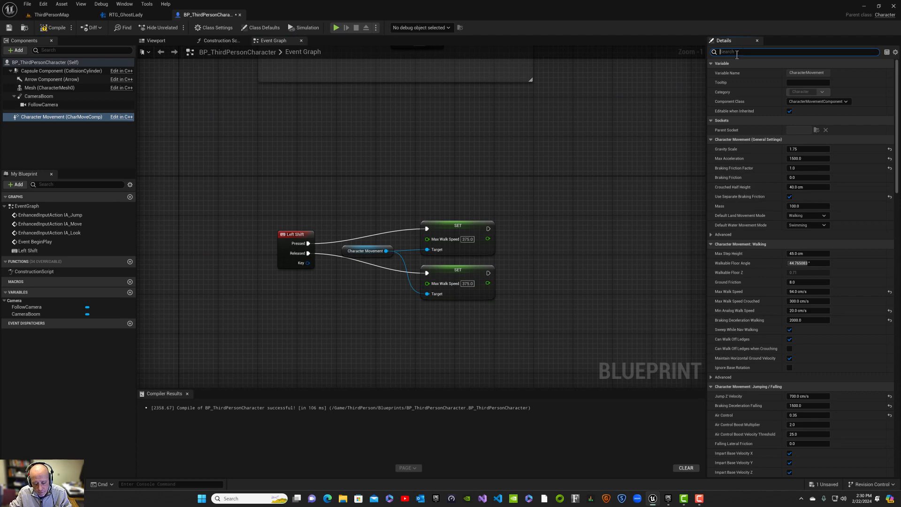
{"action": "type", "text": "max"}
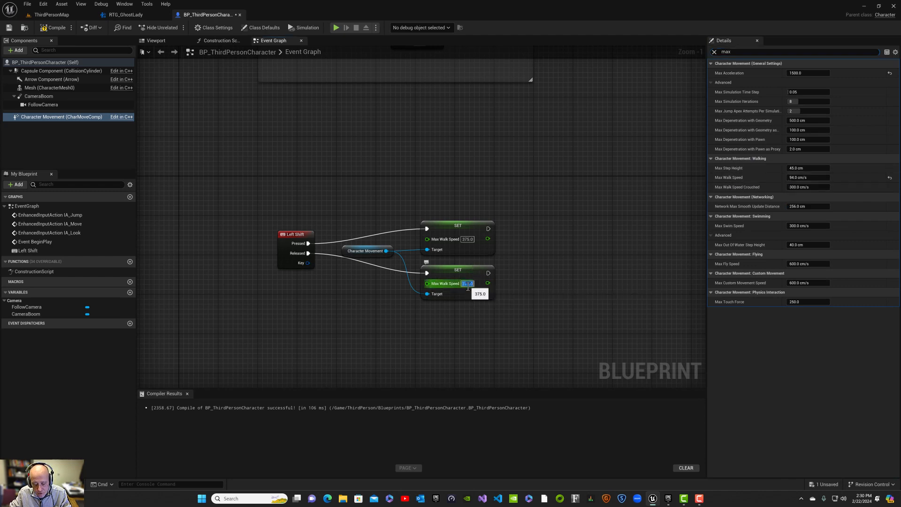
{"action": "type", "text": "94"}
{"action": "key", "text": "Return"}
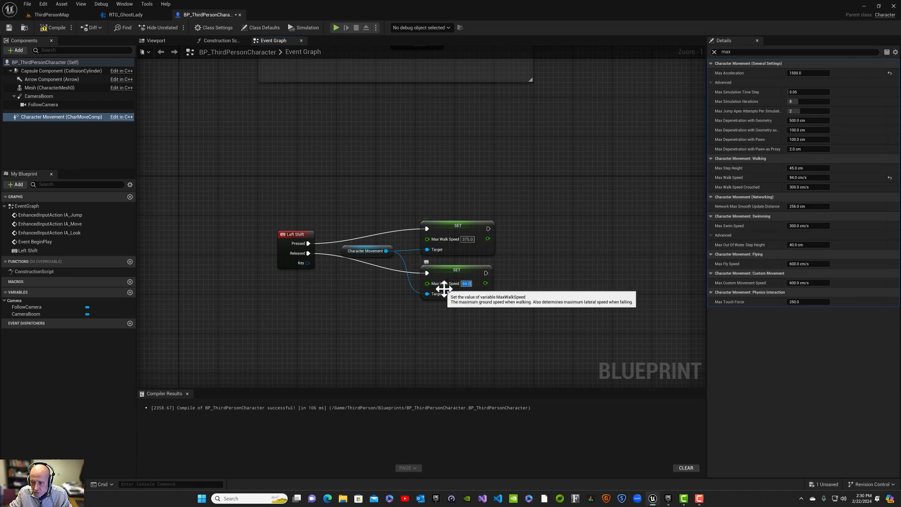
Step: Compile and save the BP_ThirdPersonCharacter blueprint
{"action": "left_click", "coordinate": [332, 164]}
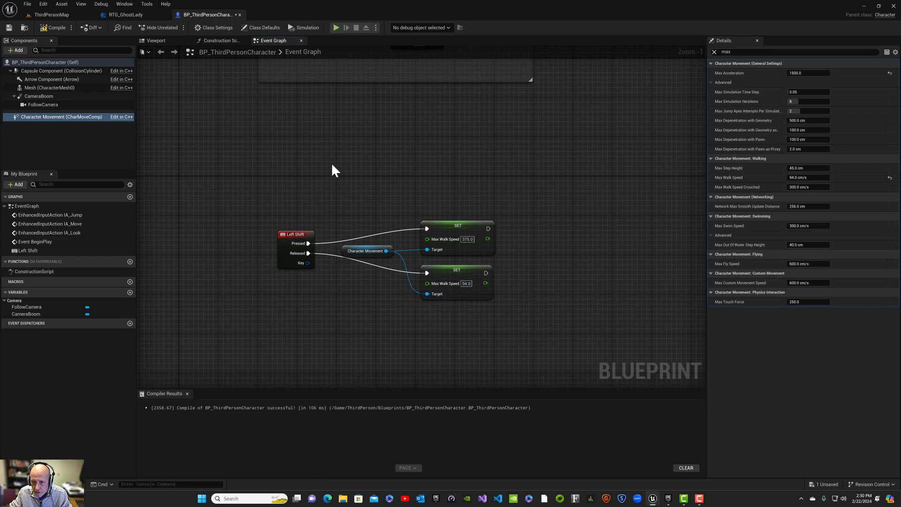
{"action": "left_click", "coordinate": [53, 28]}
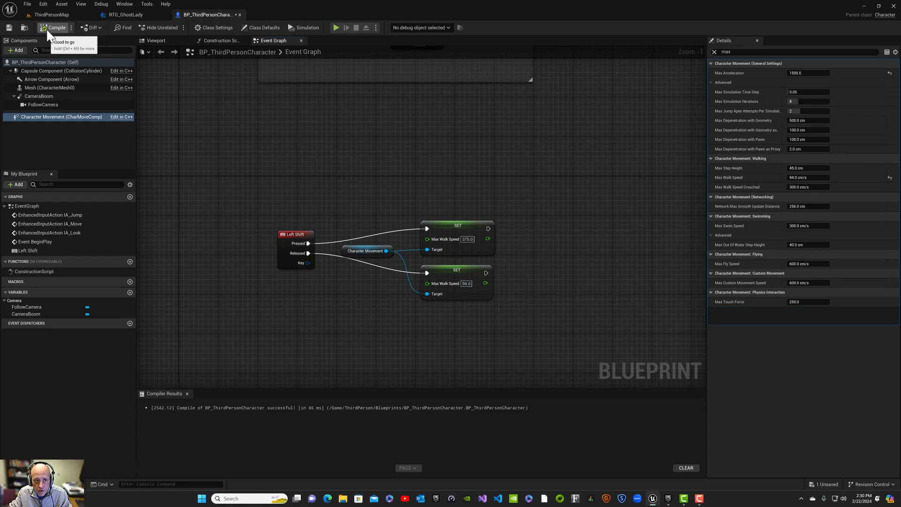
{"action": "left_click", "coordinate": [9, 28]}
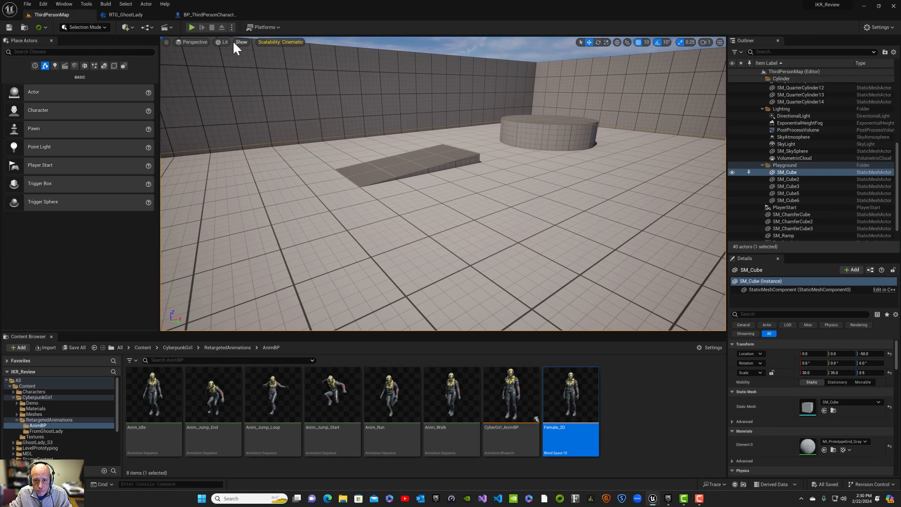
Step: Play ThirdPersonMap and test the character's walking, Left Shift running and jumping among the level's walls
{"action": "left_click", "coordinate": [192, 27]}
{"action": "key", "text": "w"}
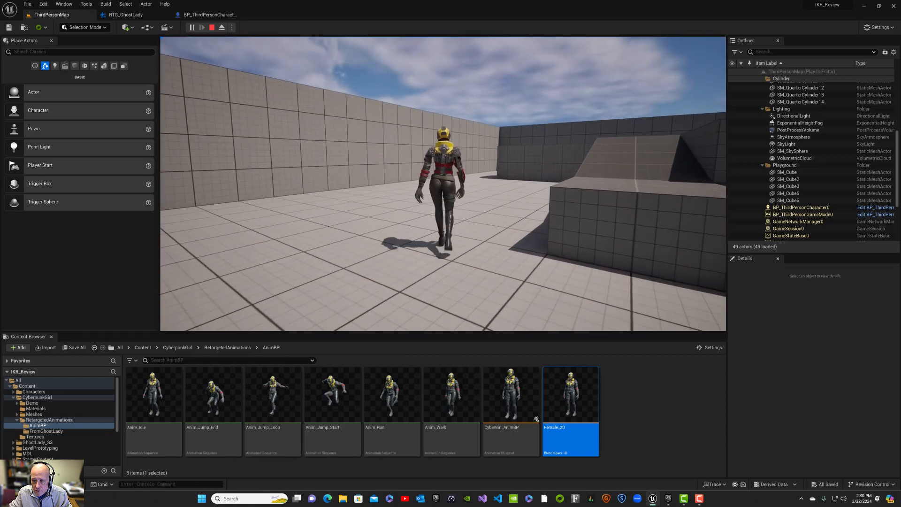
{"action": "key", "text": "d"}
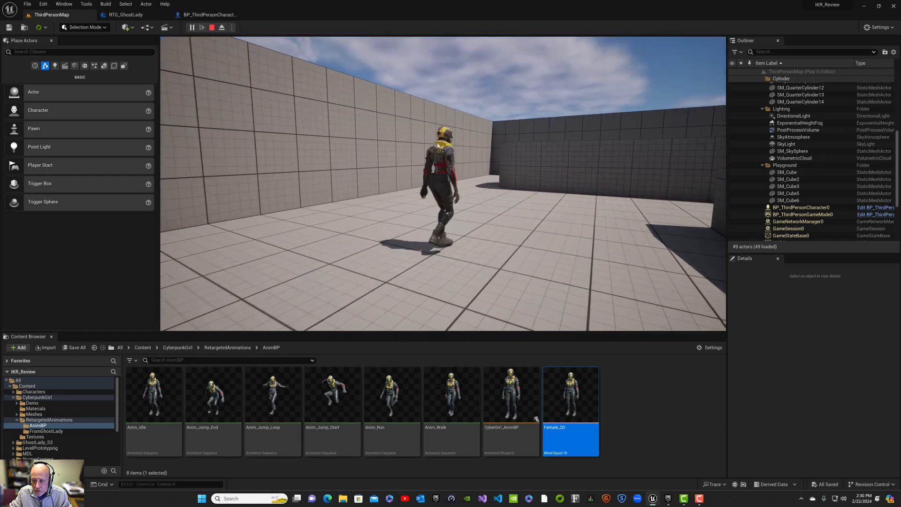
{"action": "key", "text": "w"}
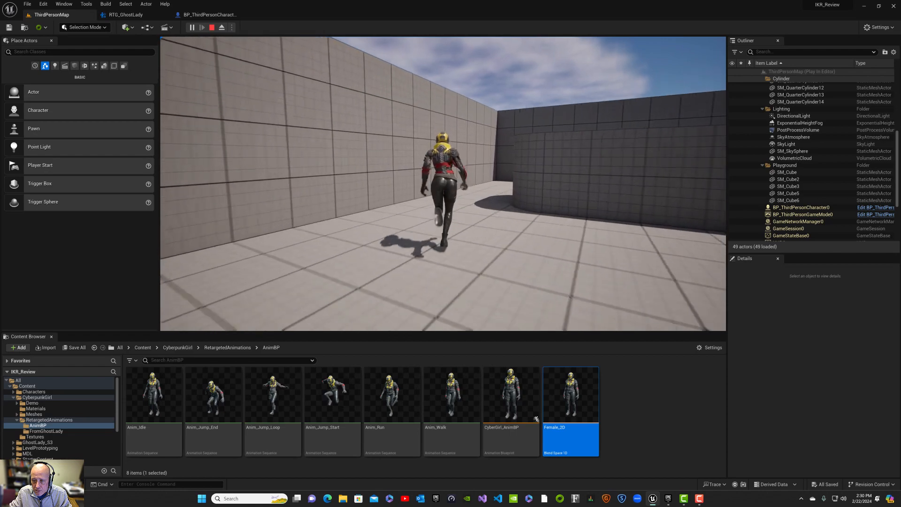
{"action": "key", "text": "w"}
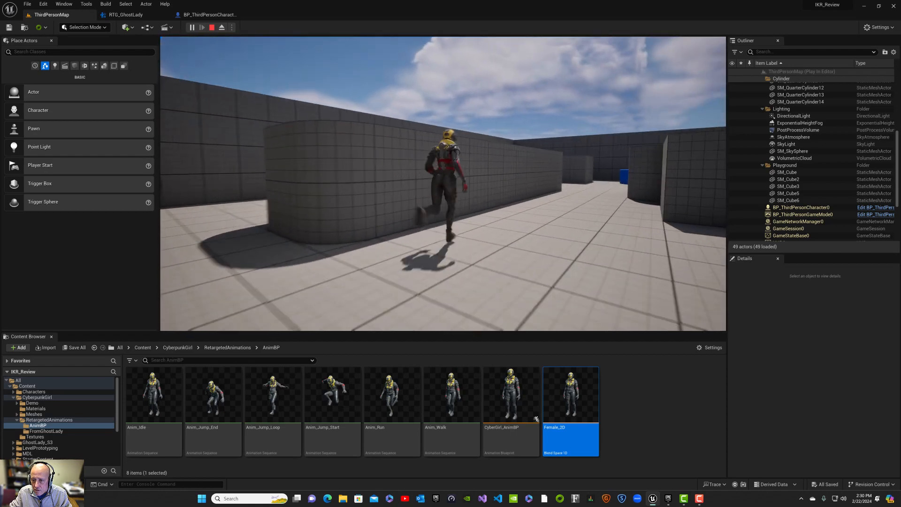
{"action": "key", "text": "w"}
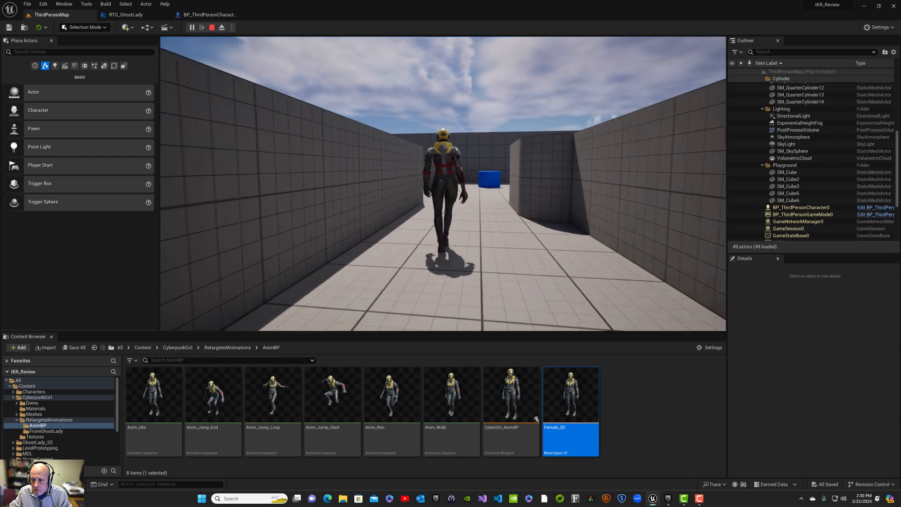
{"action": "key", "text": "w"}
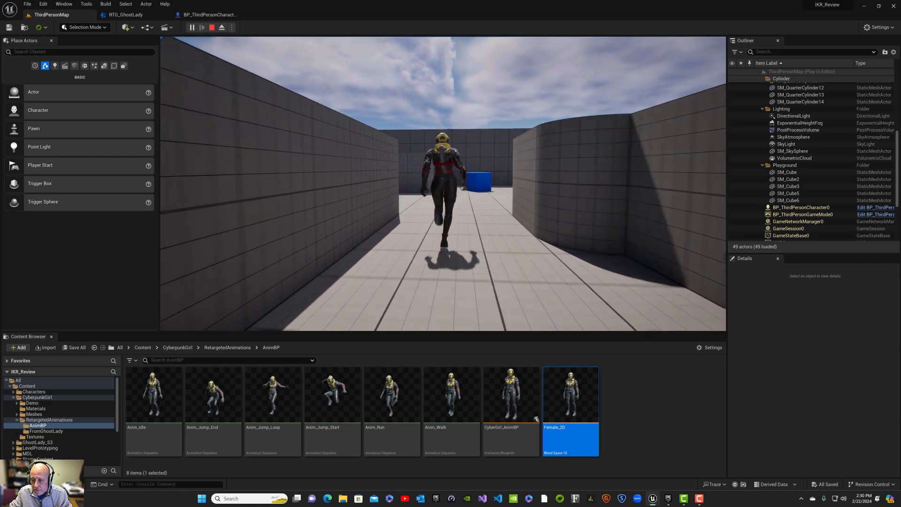
{"action": "key", "text": "w"}
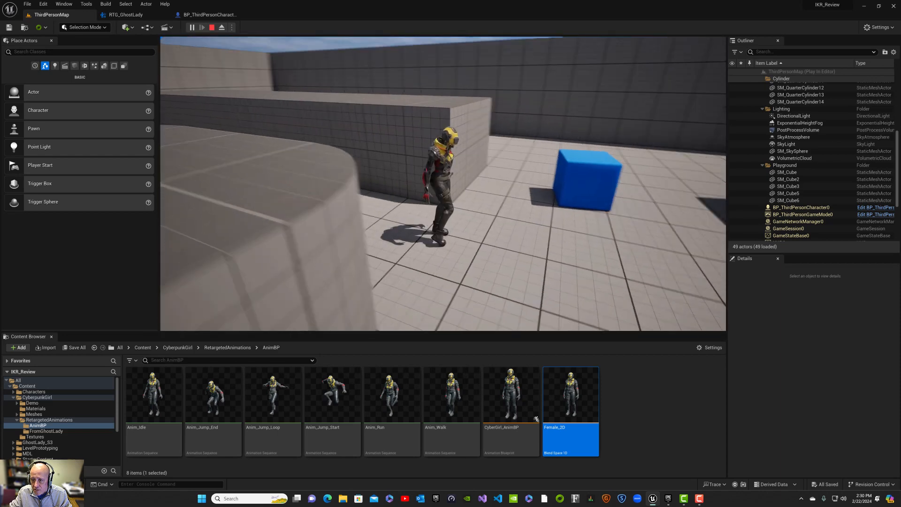
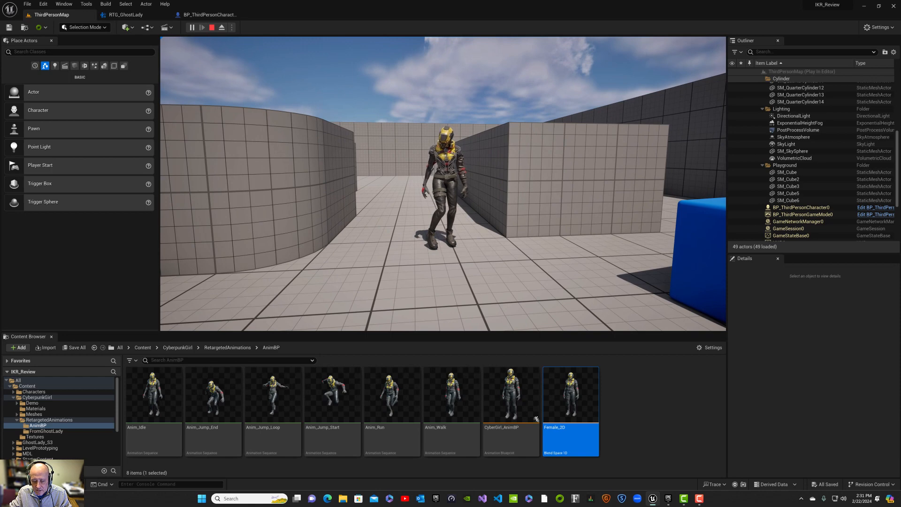
{"action": "key", "text": "w"}
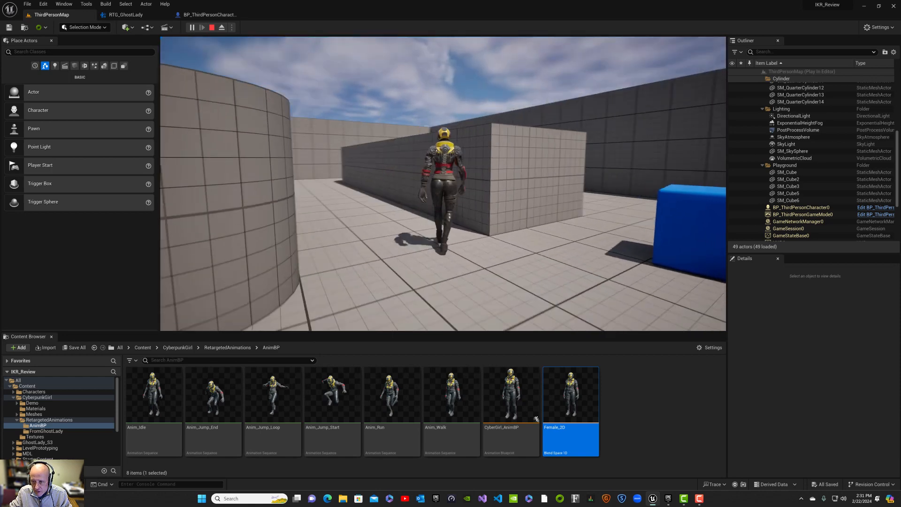
{"action": "key", "text": "space"}
{"action": "key", "text": "space"}
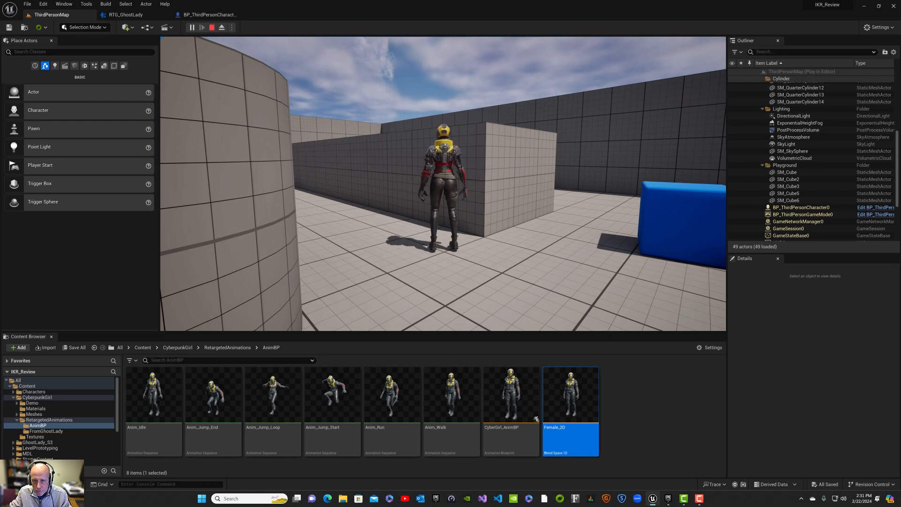
Step: Stop the play session, set the Character Movement component's Jump Z Velocity to 900 in BP_ThirdPersonCharacter, and compile the blueprint
{"action": "key", "text": "Escape"}
{"action": "left_click", "coordinate": [209, 15]}
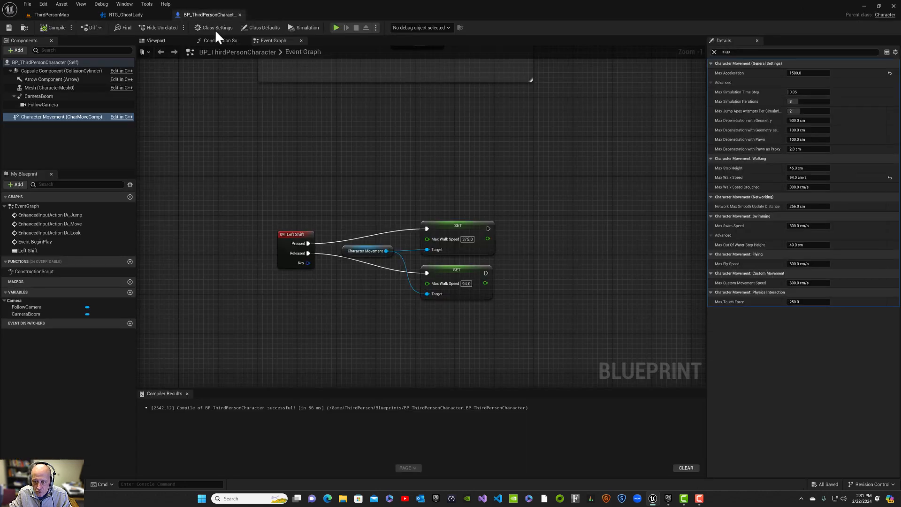
{"action": "right_click_drag", "start_coordinate": [461, 164], "coordinate": [465, 218]}
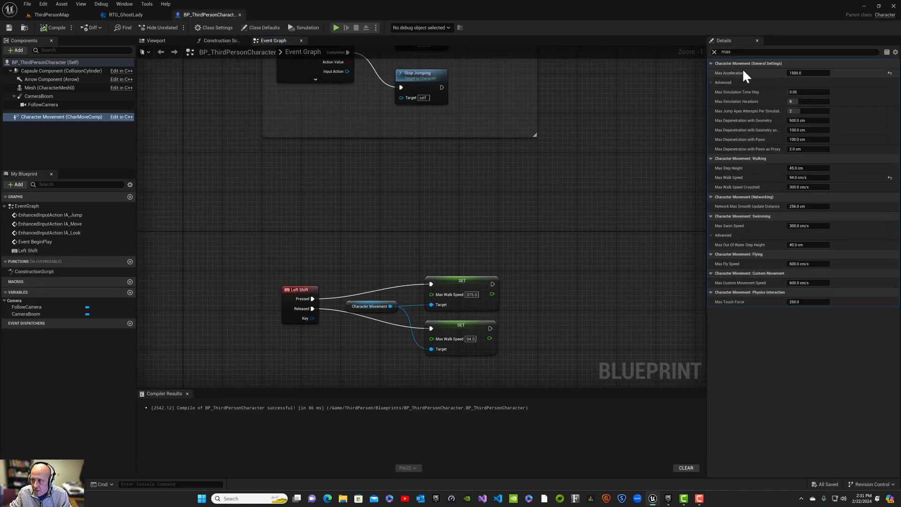
{"action": "left_click", "coordinate": [714, 51]}
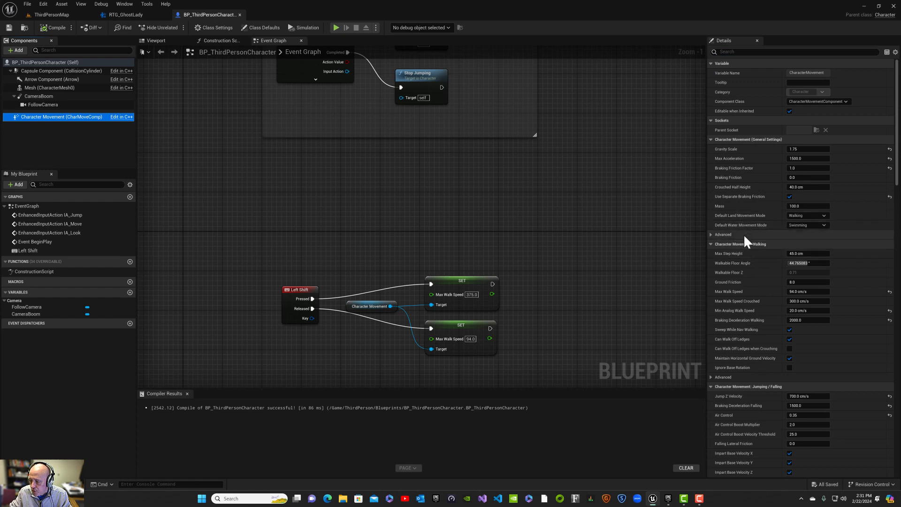
{"action": "scroll", "coordinate": [742, 253], "scroll_direction": "down", "scroll_amount": 3}
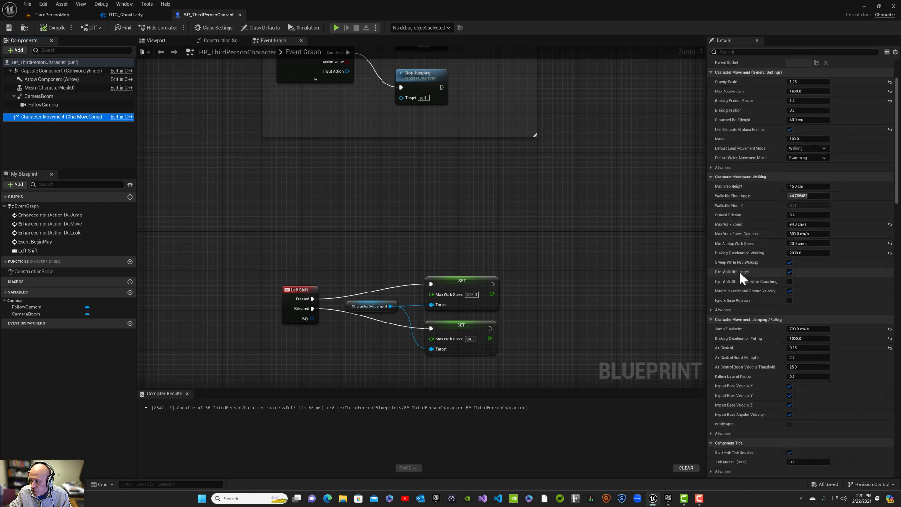
{"action": "left_click", "coordinate": [793, 328]}
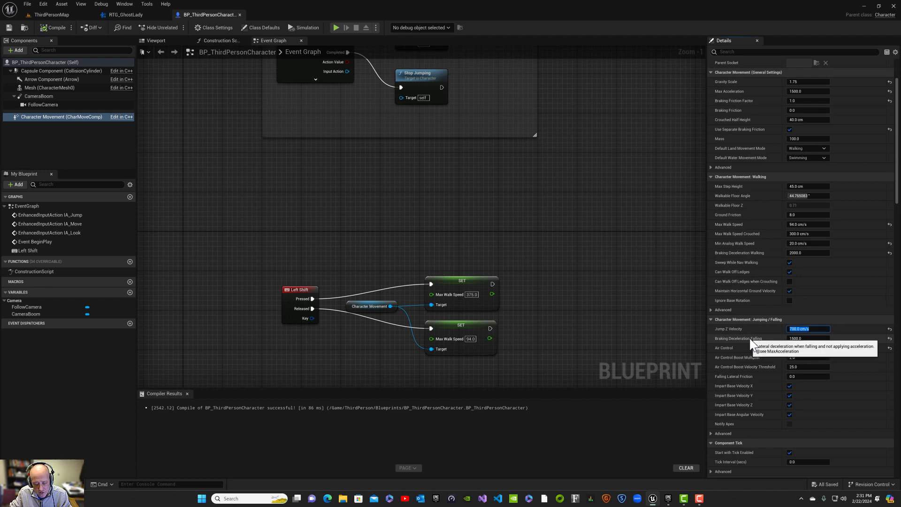
{"action": "type", "text": "9"}
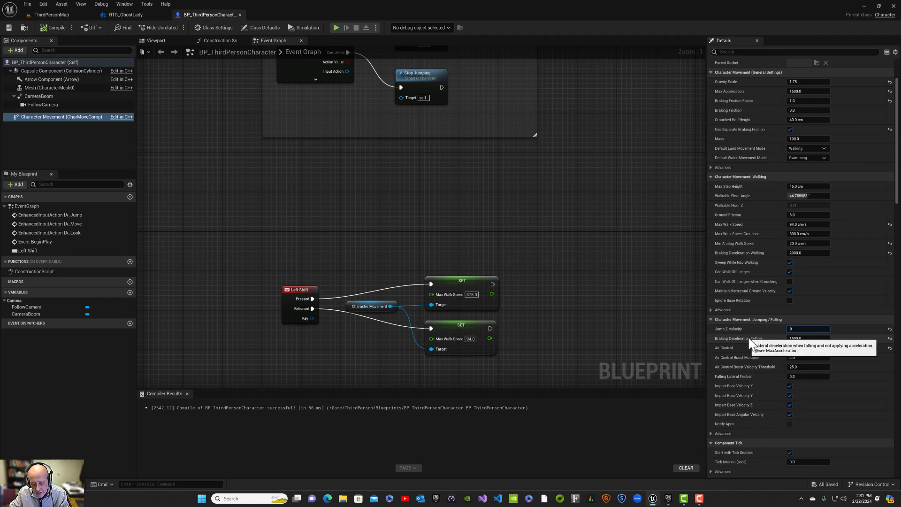
{"action": "left_click", "coordinate": [53, 29]}
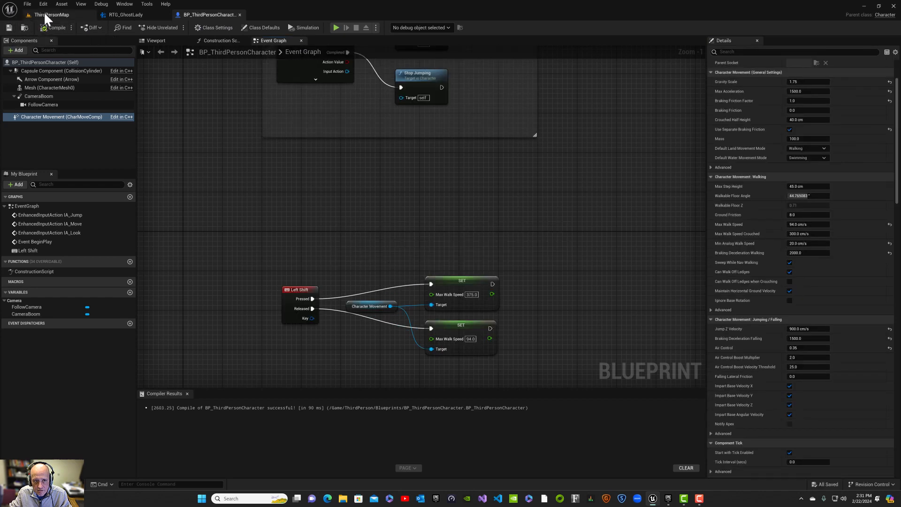
Step: Play ThirdPersonMap and test the character's walking, running and jumping over the ramps and blocks, ending the session when finished
{"action": "left_click", "coordinate": [49, 15]}
{"action": "left_click", "coordinate": [189, 24]}
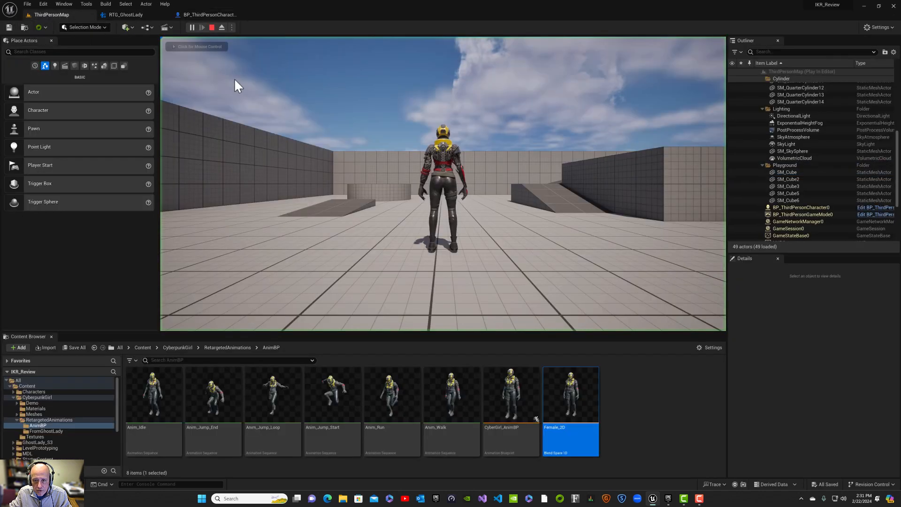
{"action": "left_click", "coordinate": [340, 128]}
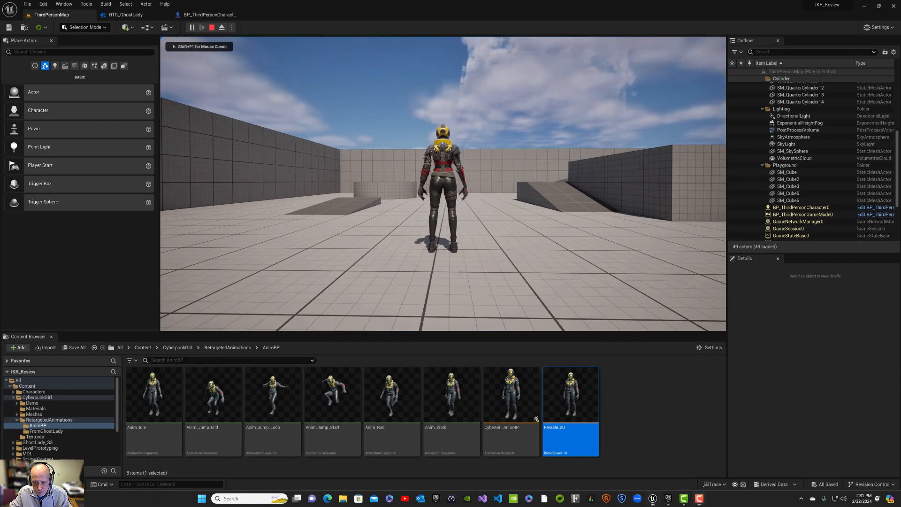
{"action": "key", "text": "w"}
{"action": "key", "text": "a"}
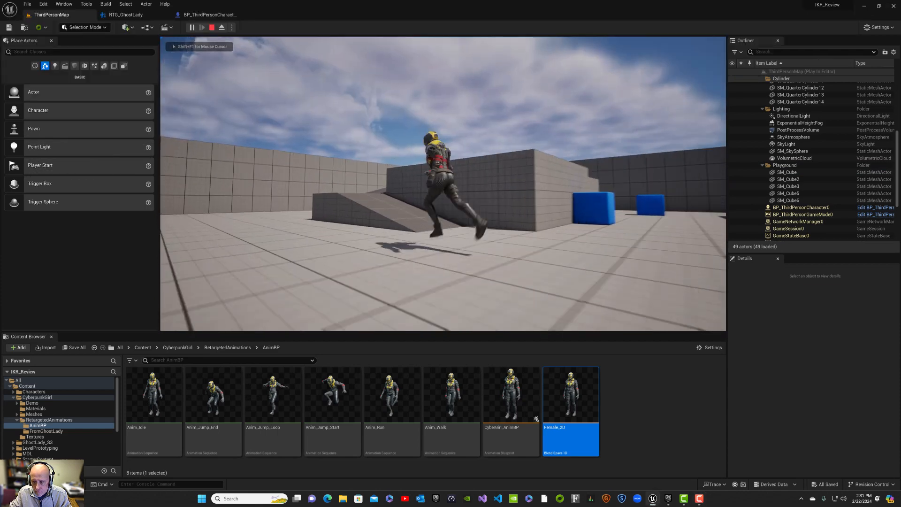
{"action": "key", "text": "space"}
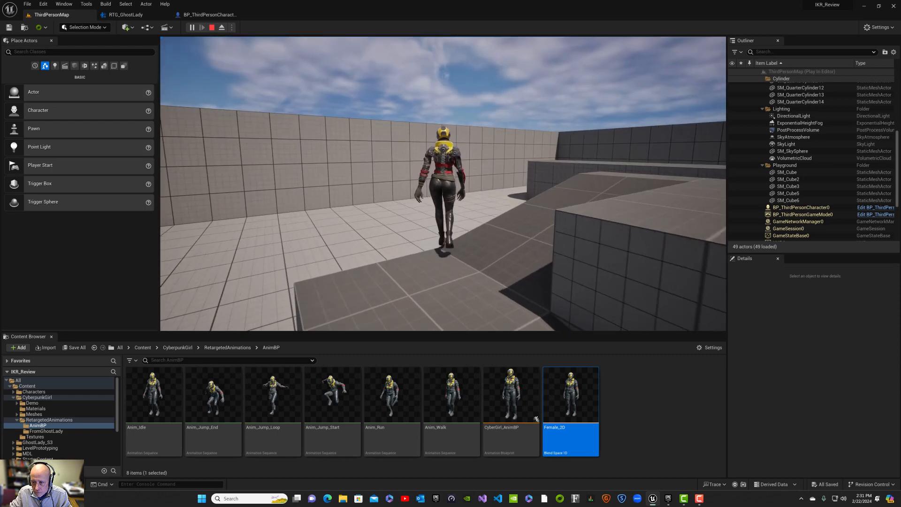
{"action": "key", "text": "space"}
{"action": "key", "text": "w"}
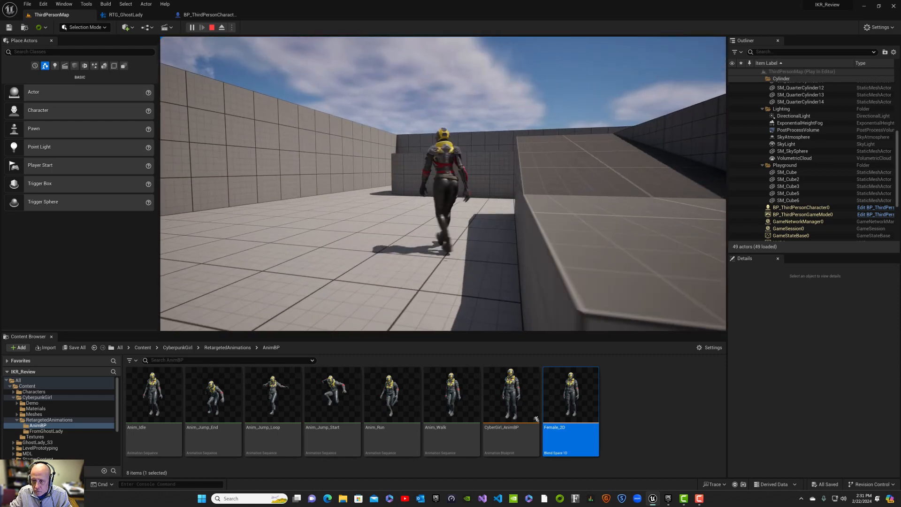
{"action": "key", "text": "w"}
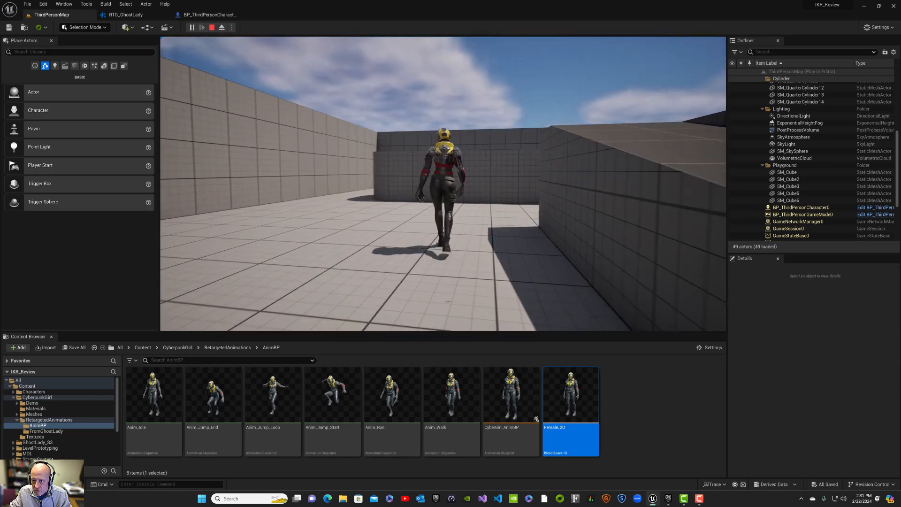
{"action": "key", "text": "w"}
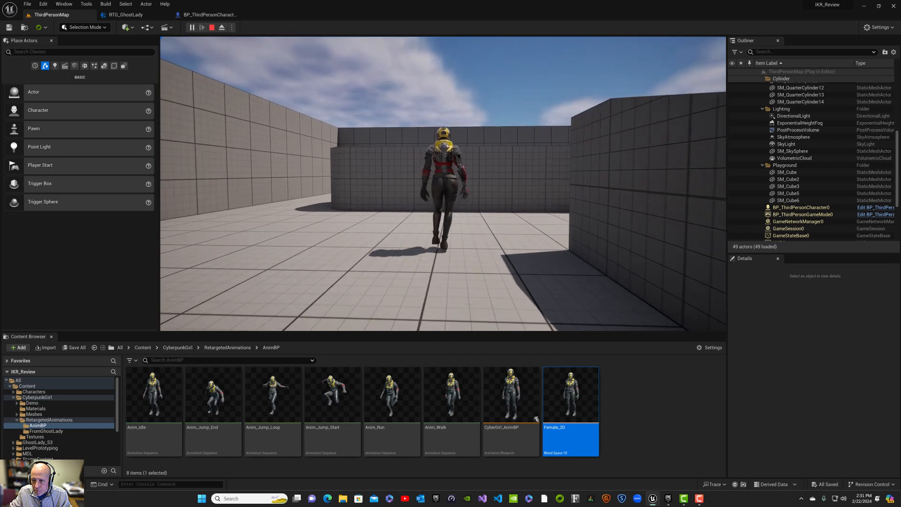
{"action": "key", "text": "w"}
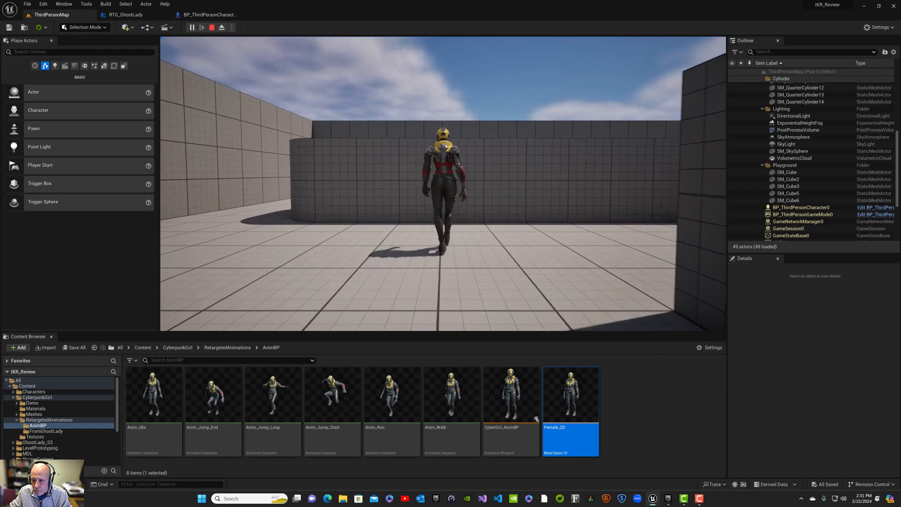
{"action": "key", "text": "w"}
{"action": "key", "text": "space"}
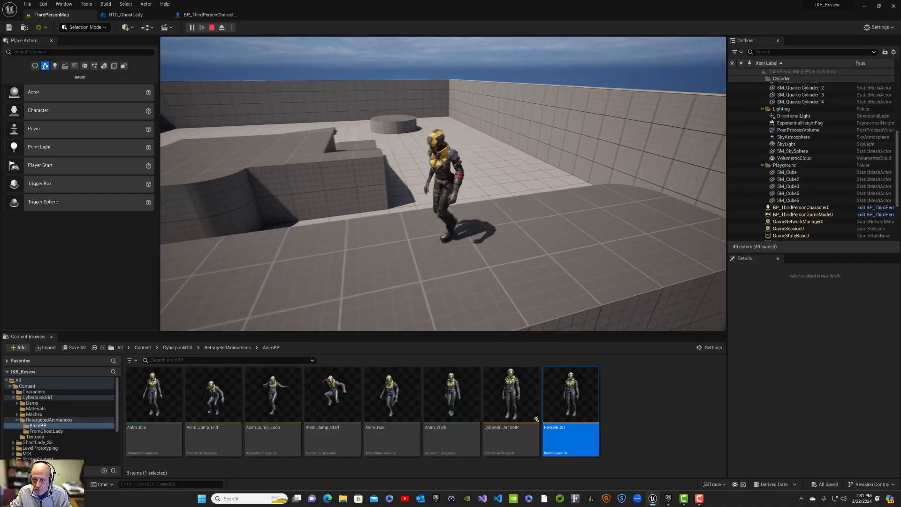
{"action": "key", "text": "w"}
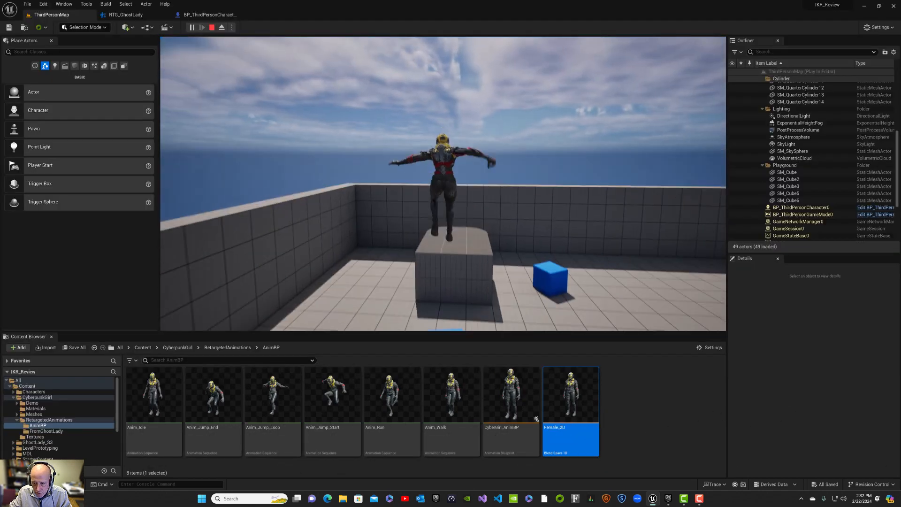
{"action": "key", "text": "w"}
{"action": "key", "text": "d"}
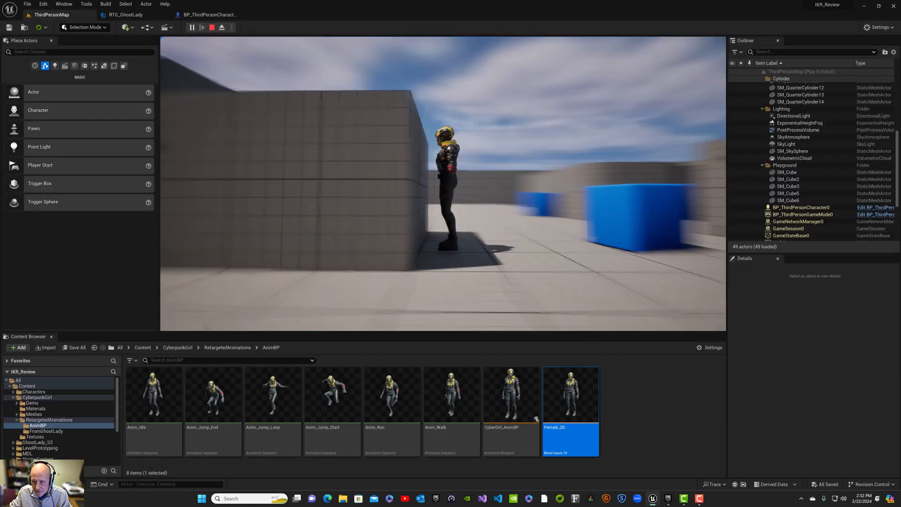
{"action": "key", "text": "w"}
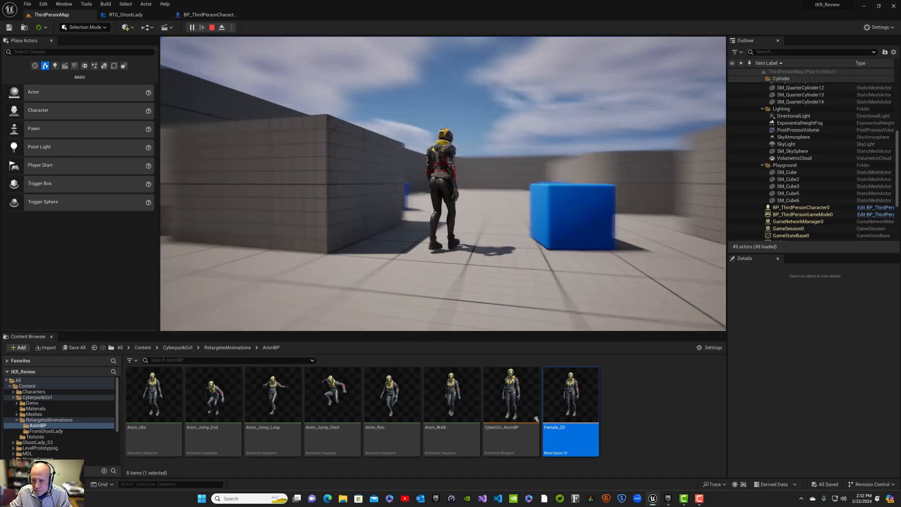
{"action": "key", "text": "w"}
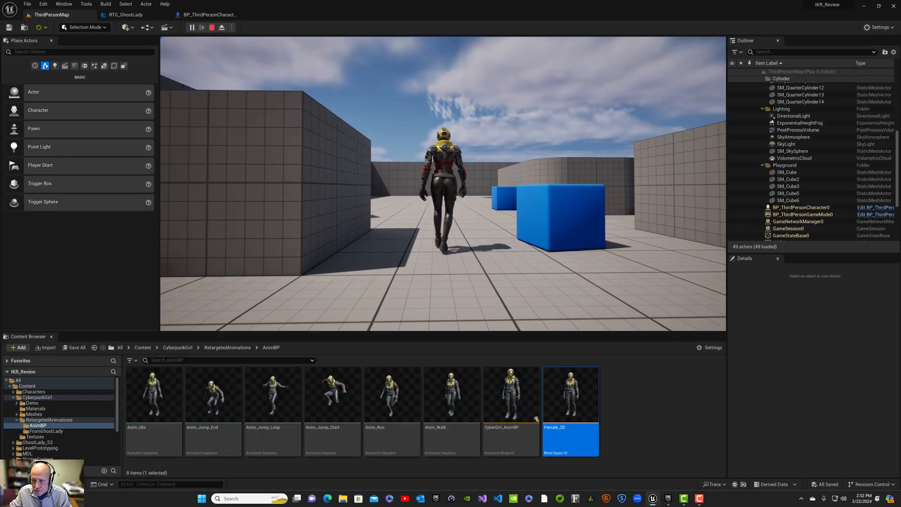
{"action": "key", "text": "w"}
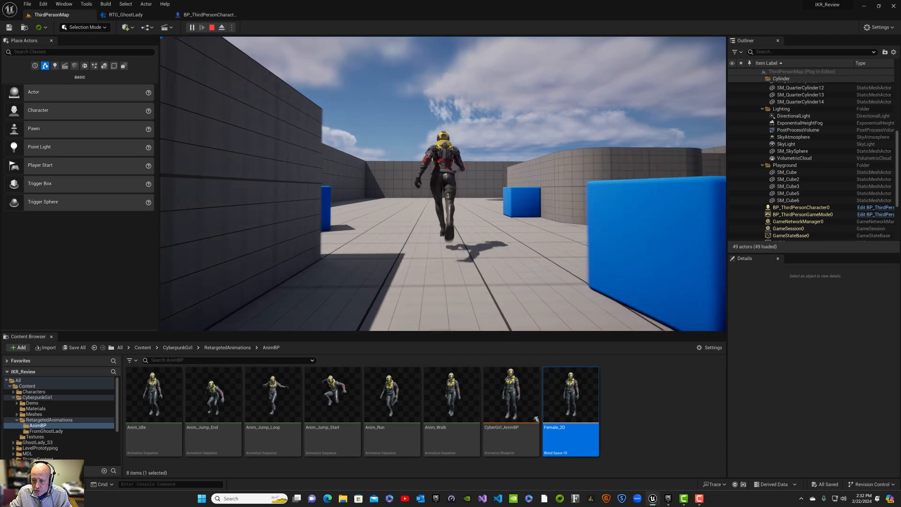
{"action": "key", "text": "space"}
{"action": "key", "text": "w"}
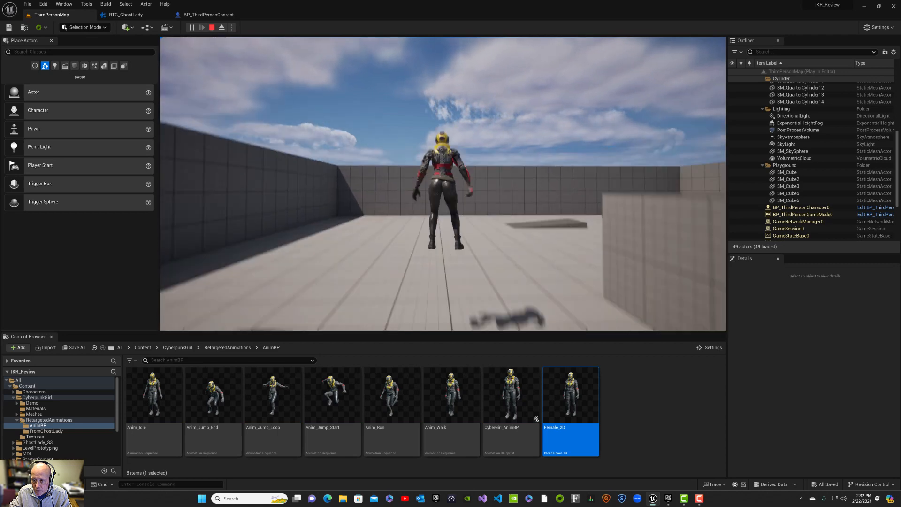
{"action": "key", "text": "space"}
{"action": "key", "text": "space"}
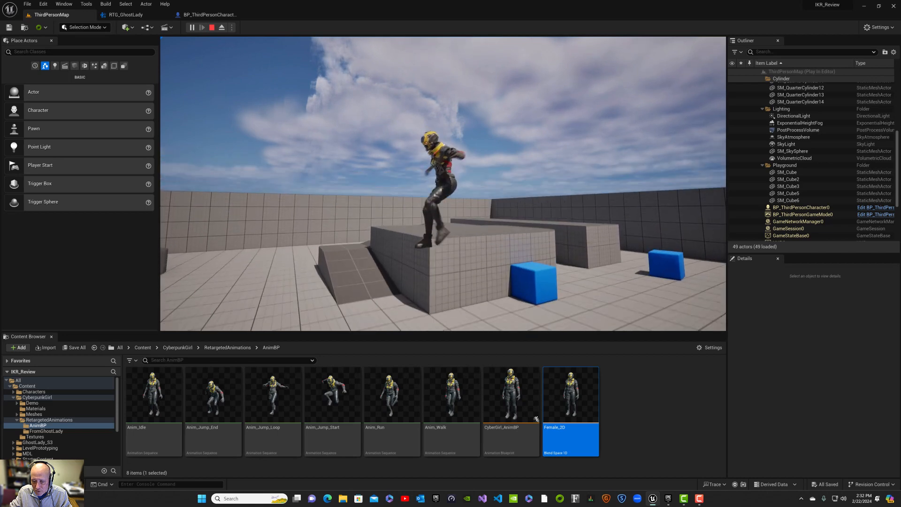
{"action": "key", "text": "Escape"}
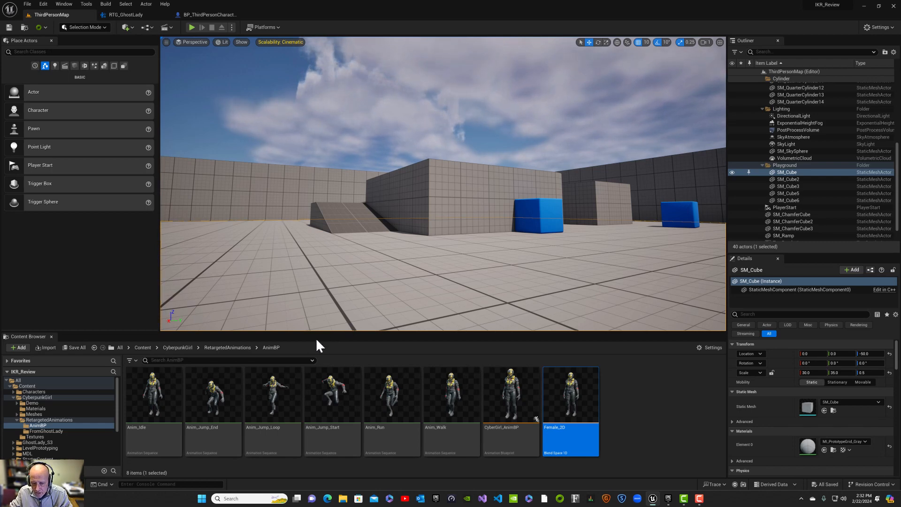
Step: Browse the retargeted animations in CyberpunkGirl's FromGhostLady folder and preview Anim_CastSpell_03
{"action": "left_click", "coordinate": [182, 348]}
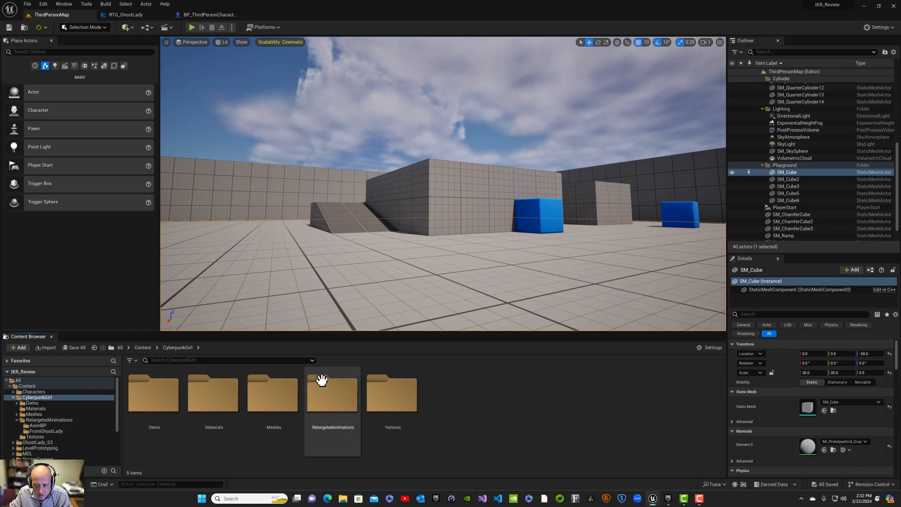
{"action": "double_click", "coordinate": [333, 401]}
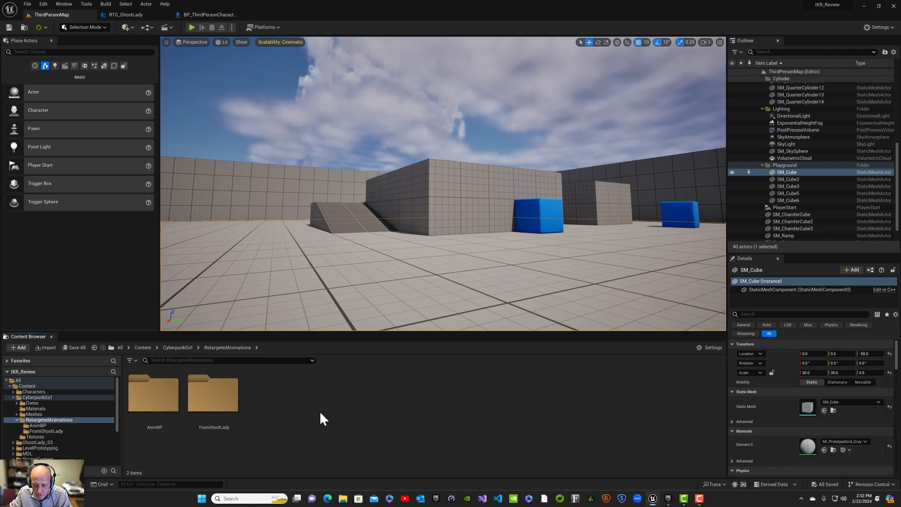
{"action": "double_click", "coordinate": [221, 402]}
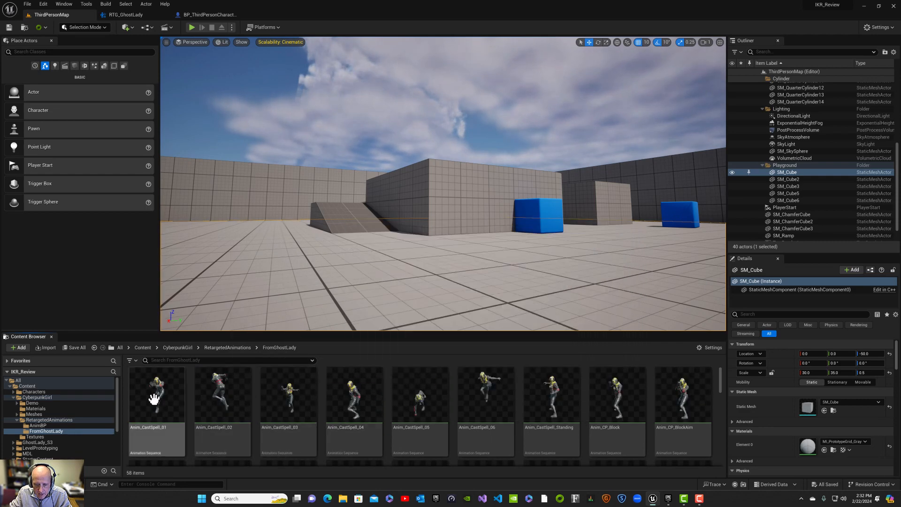
{"action": "mouse_move", "coordinate": [153, 399]}
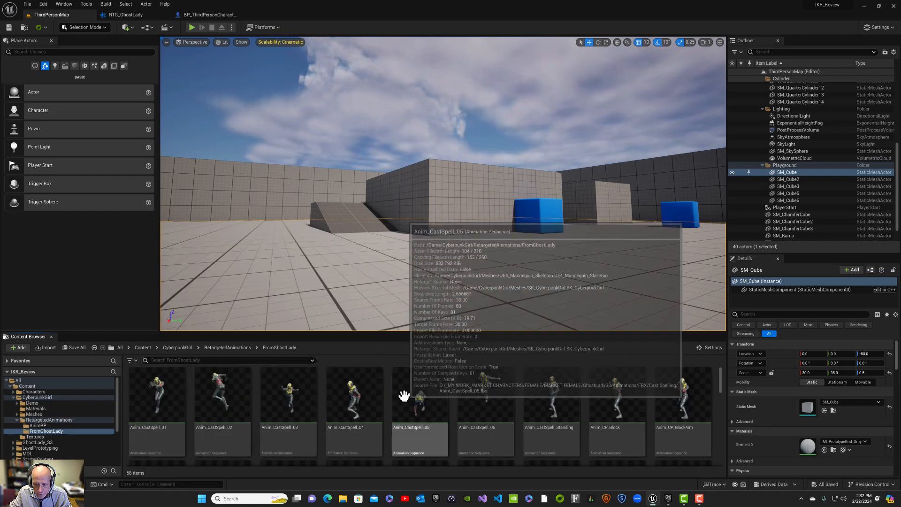
{"action": "scroll", "coordinate": [391, 402], "scroll_direction": "down", "scroll_amount": 2}
{"action": "scroll", "coordinate": [392, 402], "scroll_direction": "down", "scroll_amount": 2}
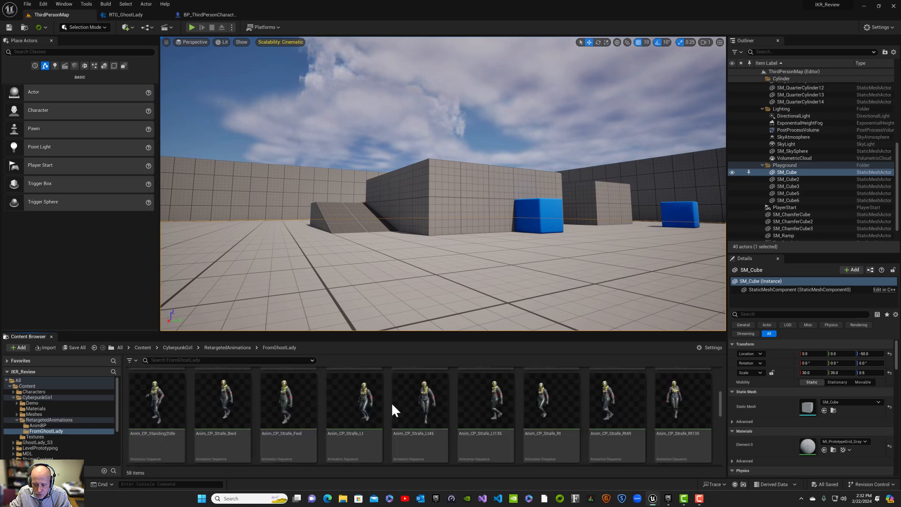
{"action": "scroll", "coordinate": [391, 401], "scroll_direction": "up", "scroll_amount": 3}
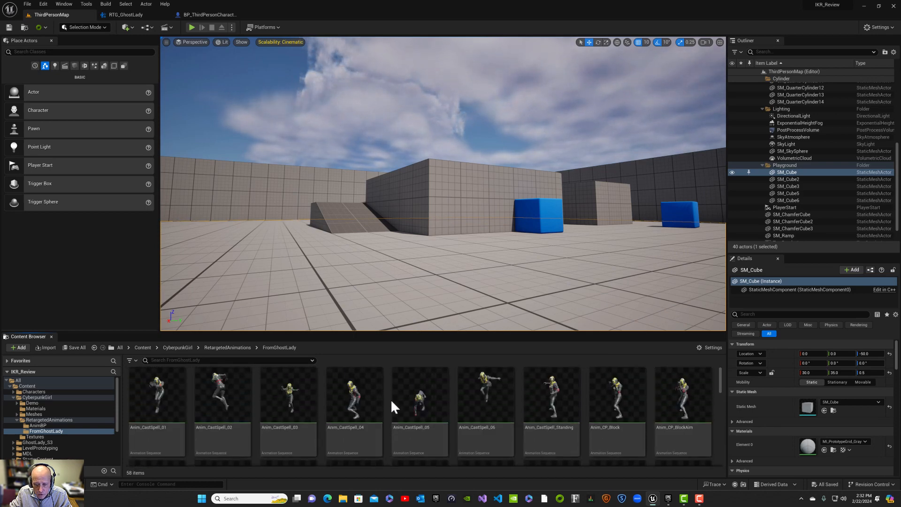
{"action": "left_click", "coordinate": [282, 441]}
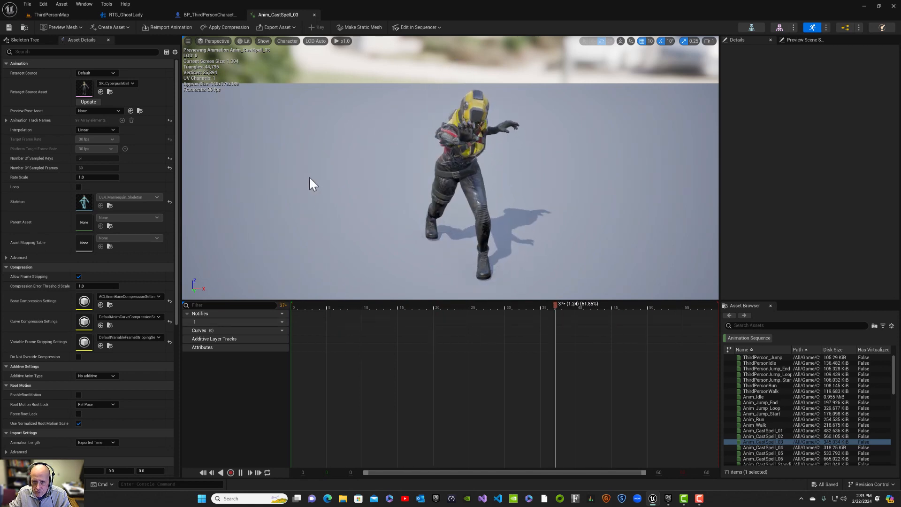
{"action": "left_click", "coordinate": [314, 15]}
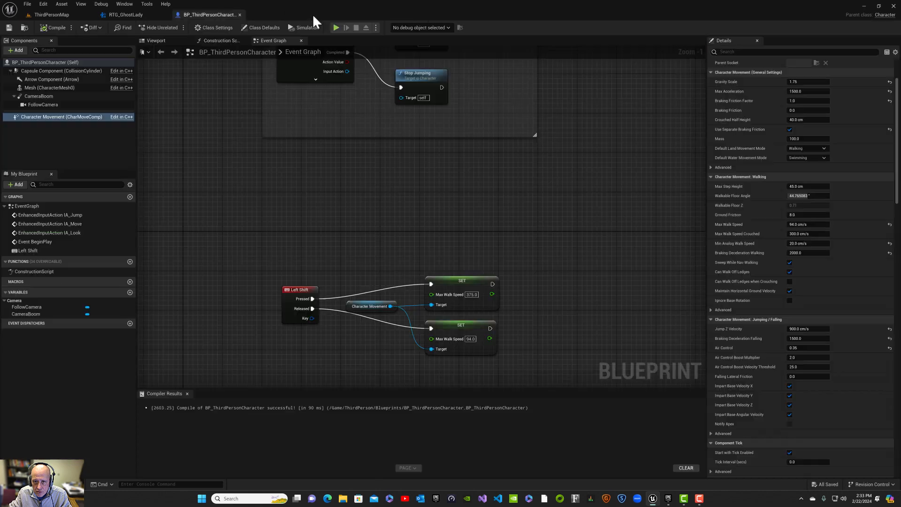
Step: Create an AnimMontage from Anim_CastSpell_03 in the FromGhostLady folder, keep its default name, and save it
{"action": "left_click", "coordinate": [51, 15]}
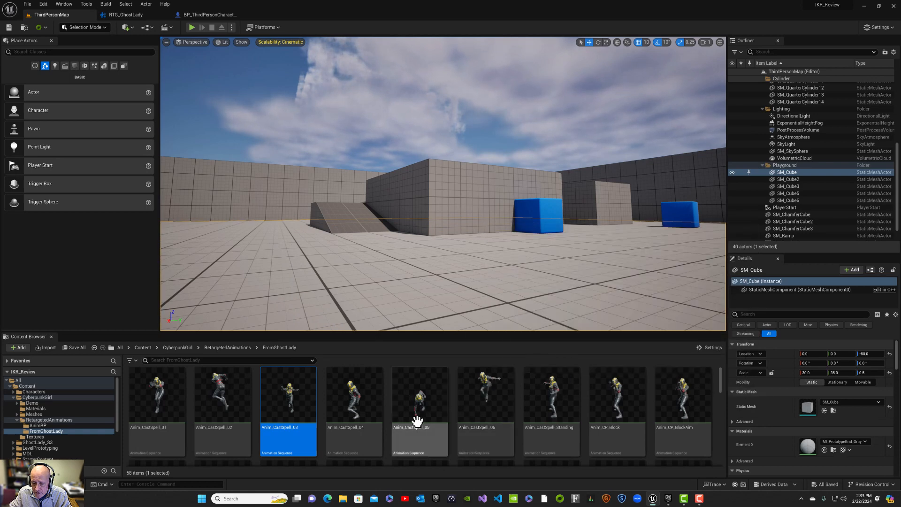
{"action": "right_click", "coordinate": [280, 445]}
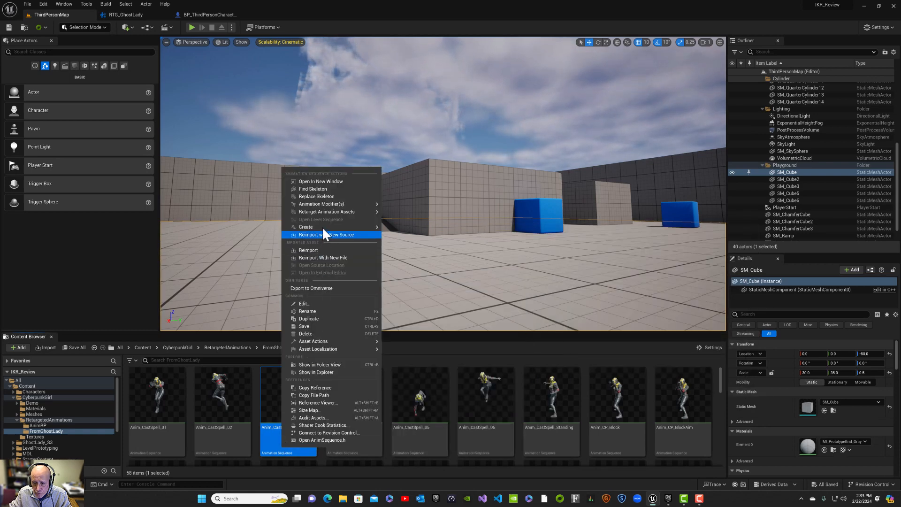
{"action": "mouse_move", "coordinate": [322, 226]}
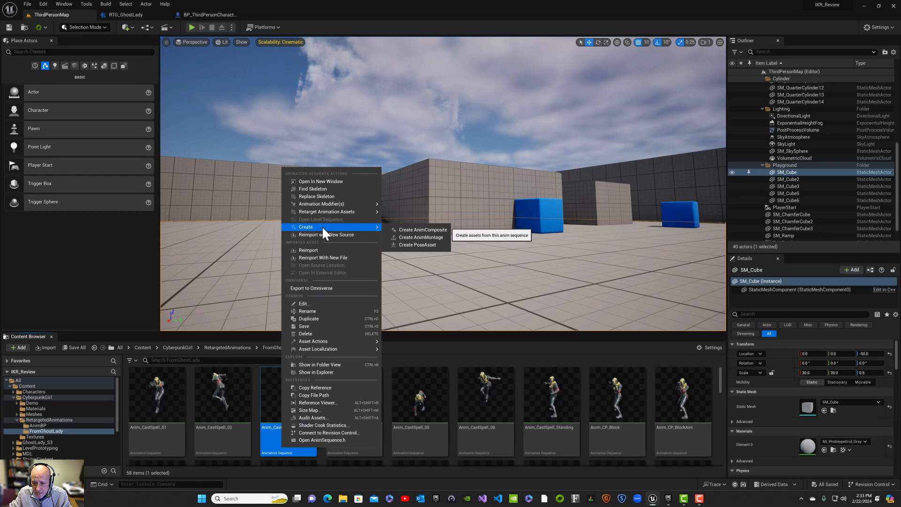
{"action": "left_click", "coordinate": [433, 236]}
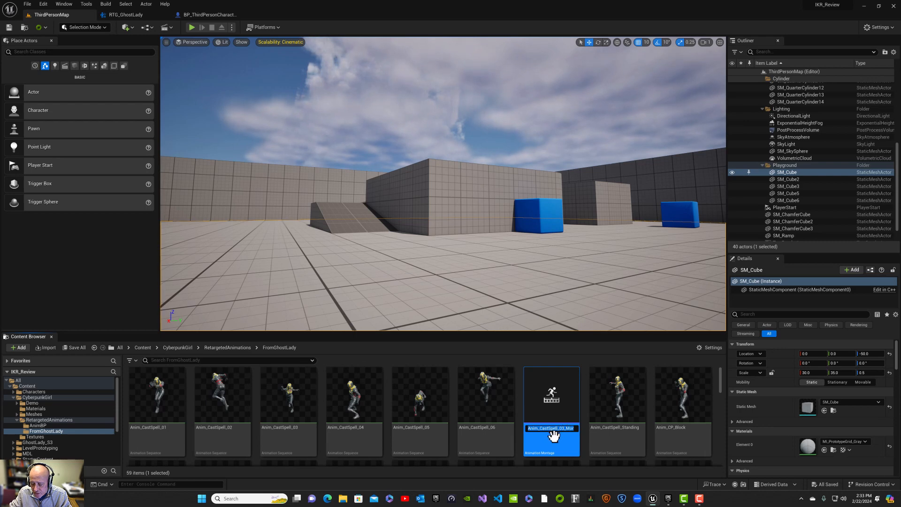
{"action": "key", "text": "Return"}
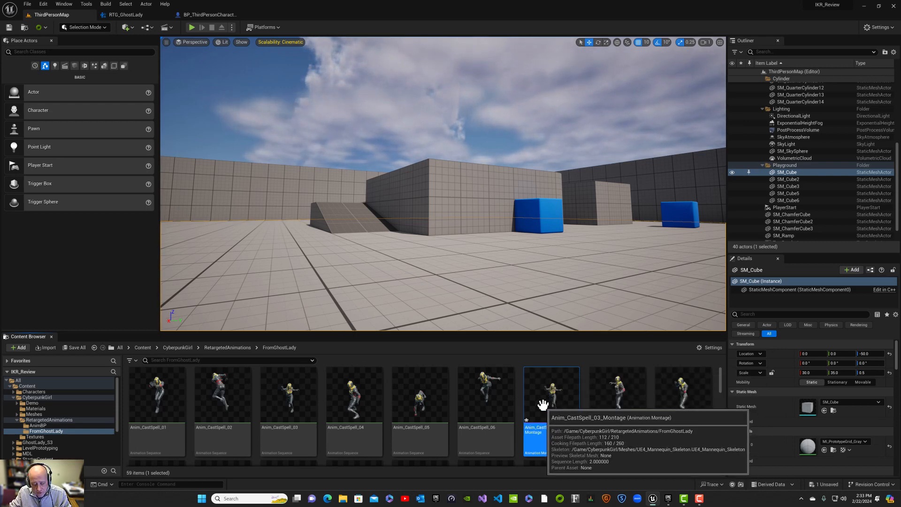
{"action": "key", "text": "ctrl+s"}
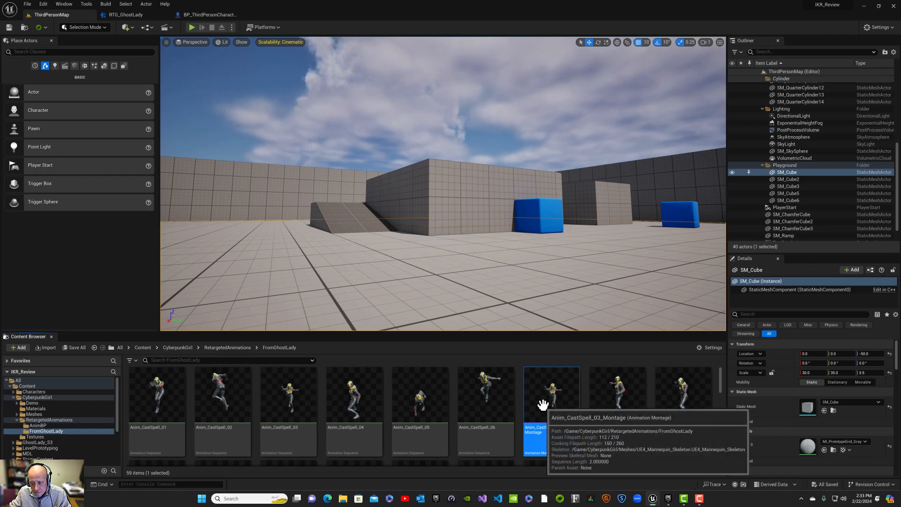
Step: Open CyberGirl_AnimBP from RetargetedAnimations' AnimBP folder and show its AnimGraph
{"action": "left_click", "coordinate": [220, 349]}
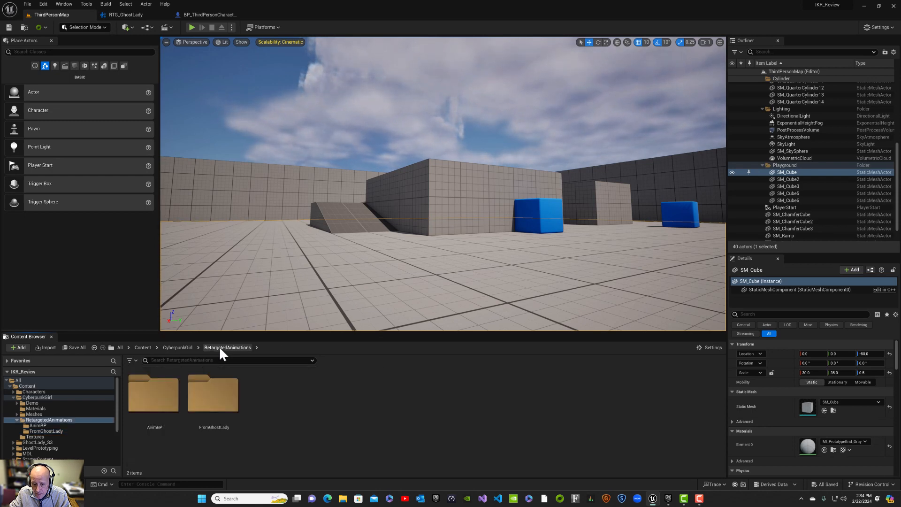
{"action": "double_click", "coordinate": [171, 394]}
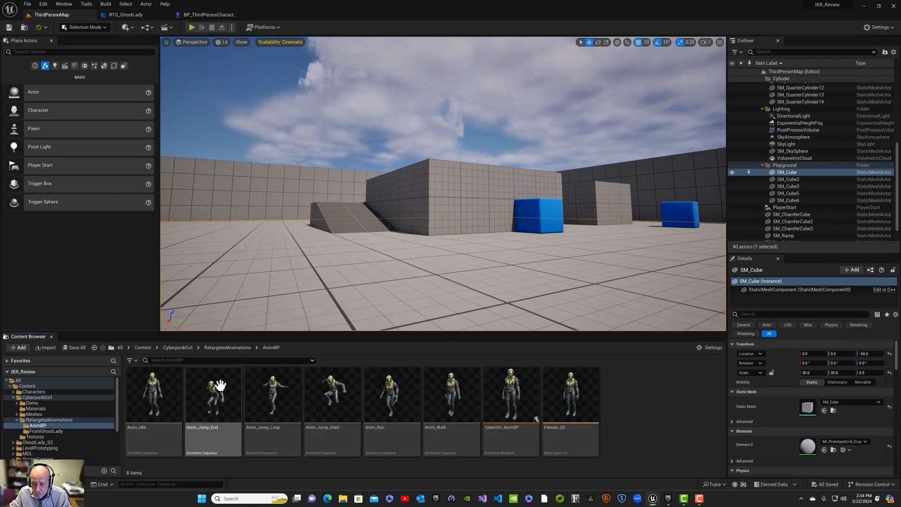
{"action": "double_click", "coordinate": [508, 435]}
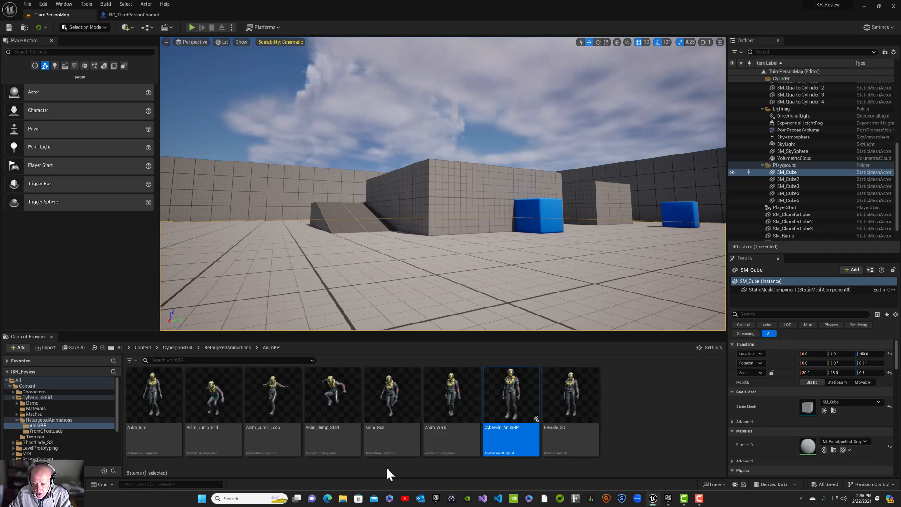
{"action": "mouse_move", "coordinate": [504, 429]}
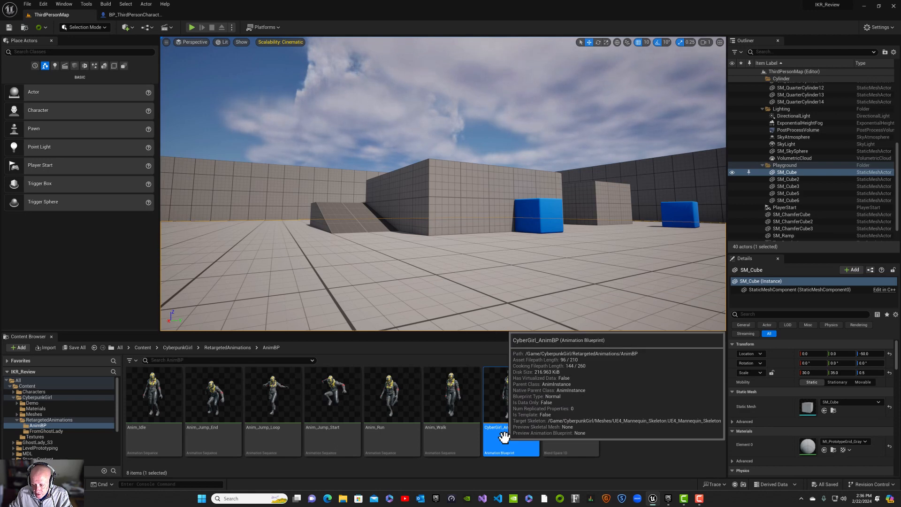
{"action": "double_click", "coordinate": [502, 434]}
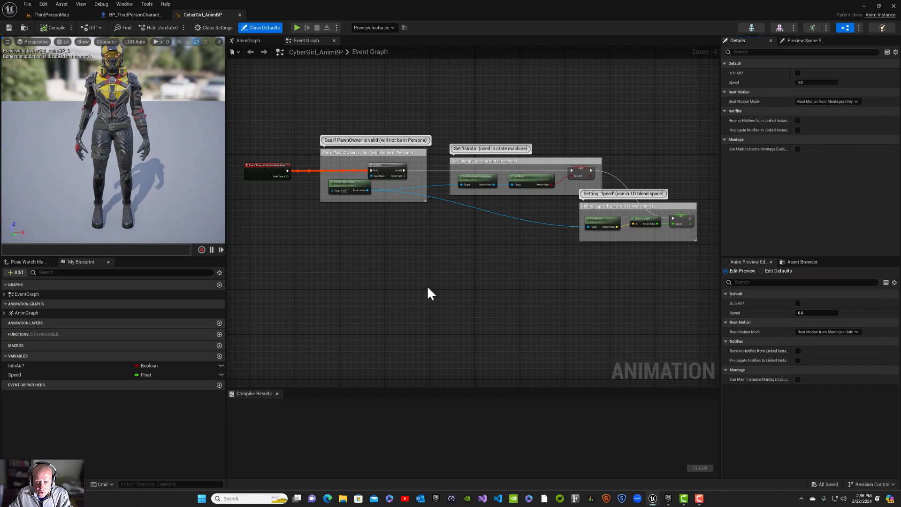
{"action": "double_click", "coordinate": [31, 317]}
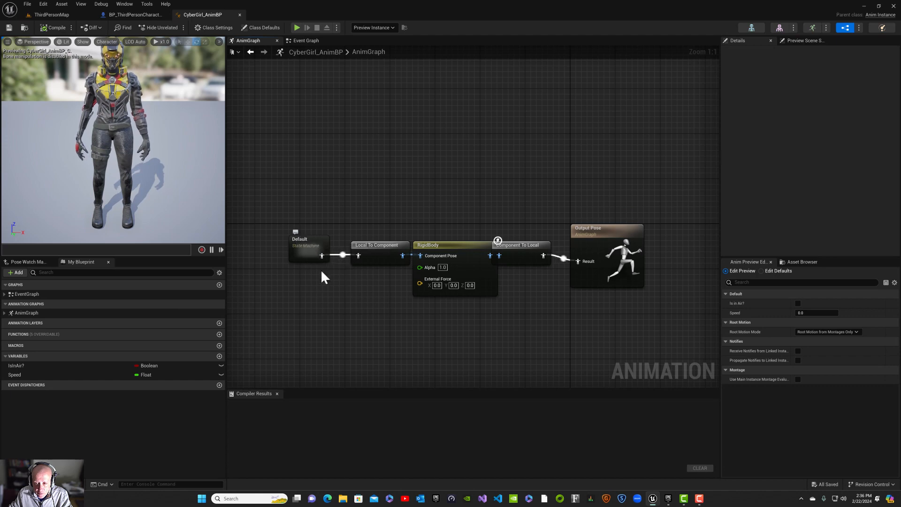
Step: Move Output Pose farther from Component To Local and insert a Slot 'DefaultSlot' node between them, aligned with the pose connection
{"action": "right_click_drag", "start_coordinate": [444, 319], "coordinate": [294, 325]}
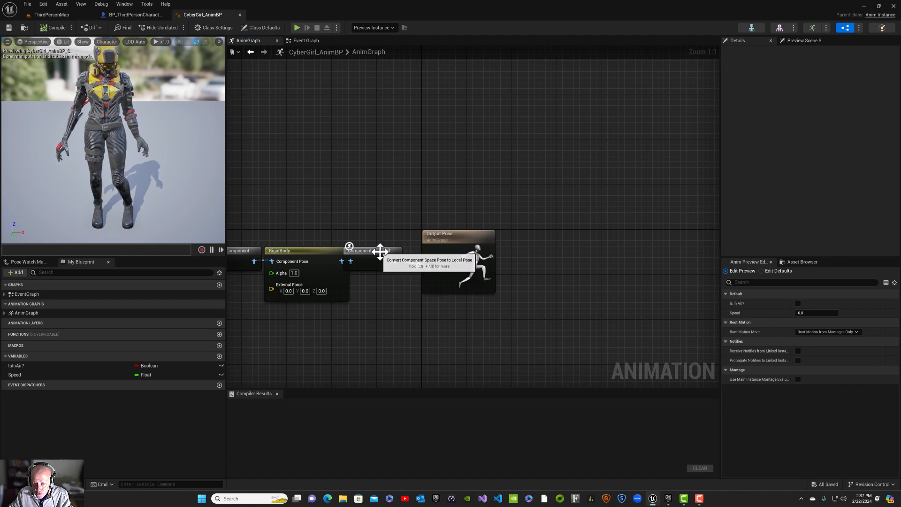
{"action": "left_click_drag", "start_coordinate": [438, 238], "coordinate": [557, 236]}
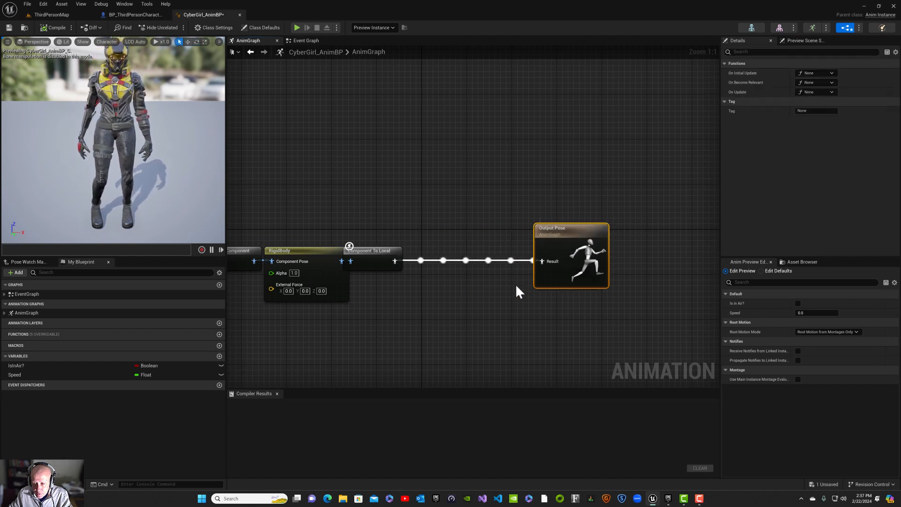
{"action": "left_click_drag", "start_coordinate": [395, 261], "coordinate": [425, 259]}
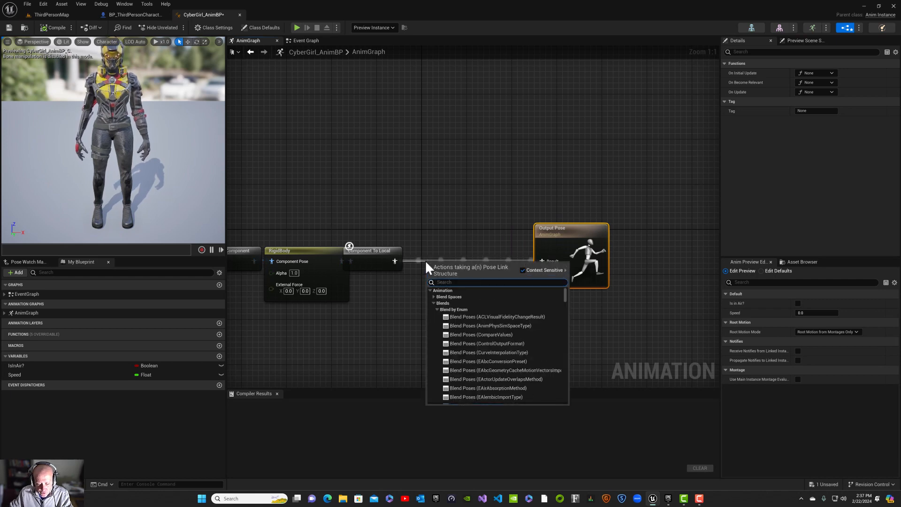
{"action": "type", "text": "slot"}
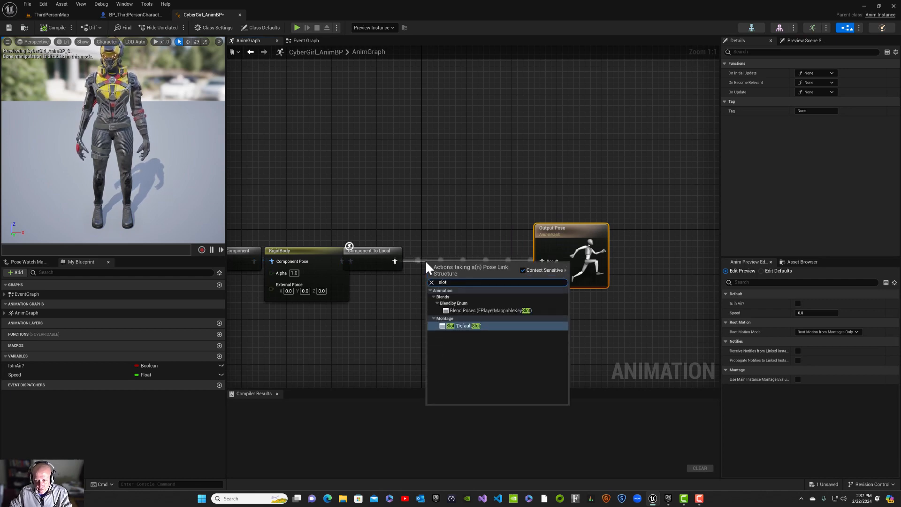
{"action": "left_click", "coordinate": [458, 327]}
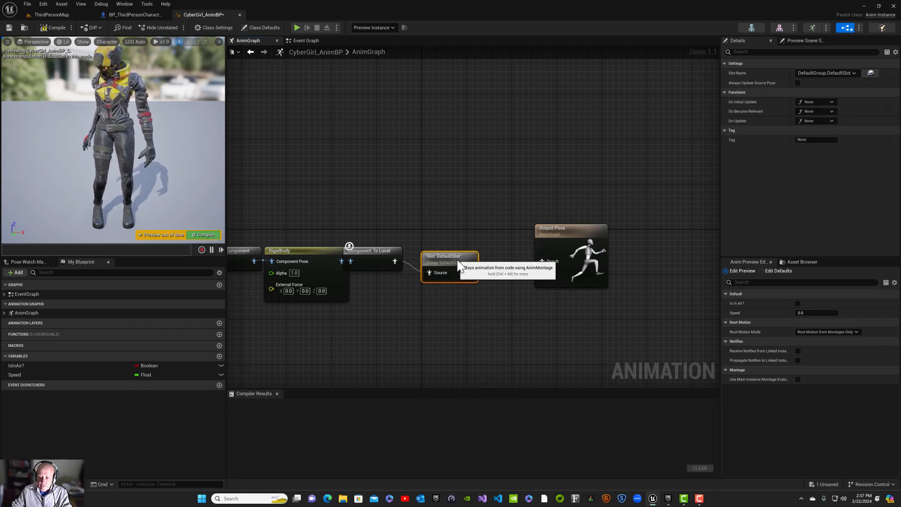
{"action": "left_click_drag", "start_coordinate": [461, 254], "coordinate": [460, 249]}
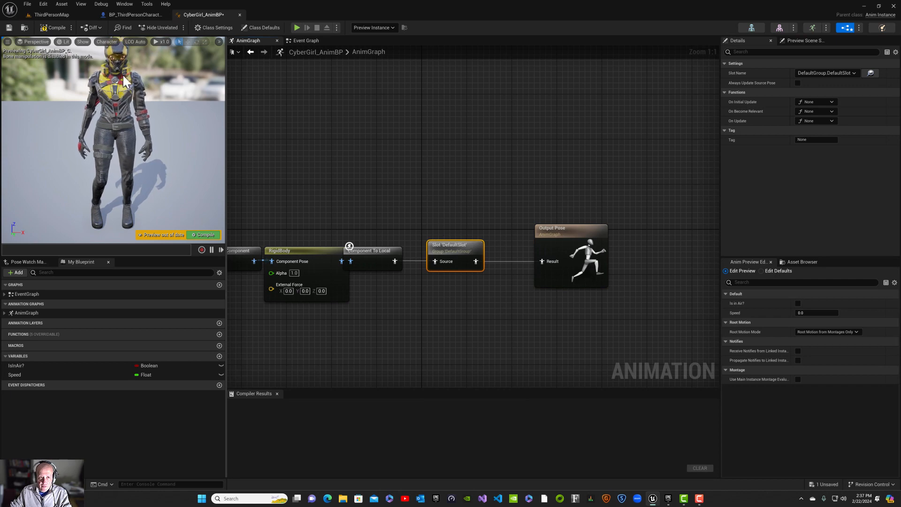
Step: Compile and save CyberGirl_AnimBP, and close it to return to BP_ThirdPersonCharacter
{"action": "left_click", "coordinate": [54, 28]}
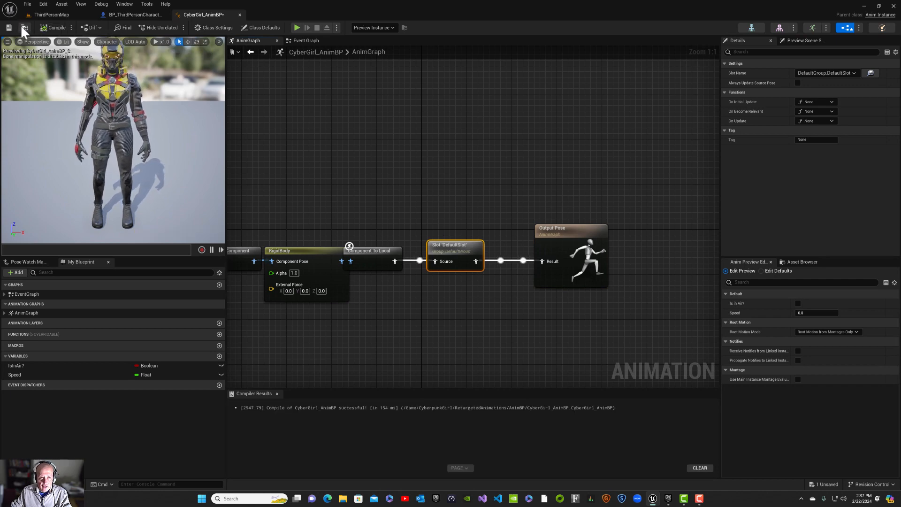
{"action": "left_click", "coordinate": [9, 28]}
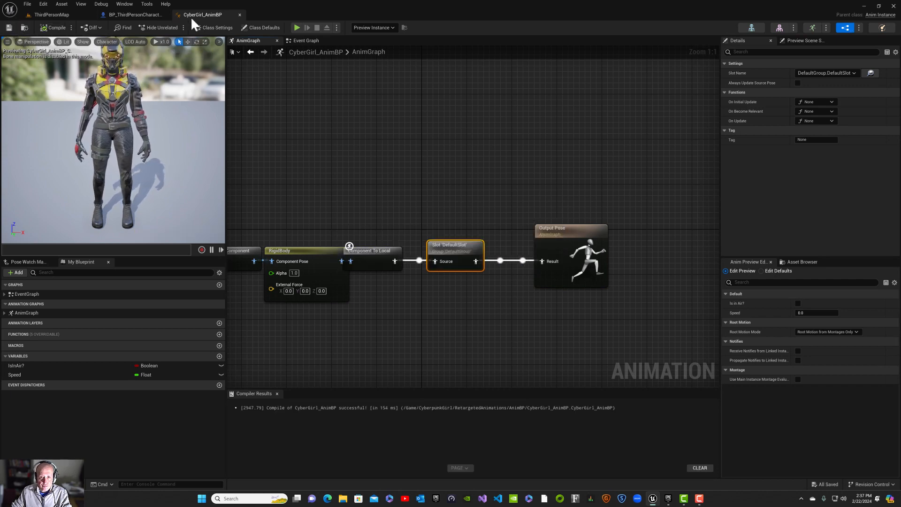
{"action": "left_click", "coordinate": [240, 15]}
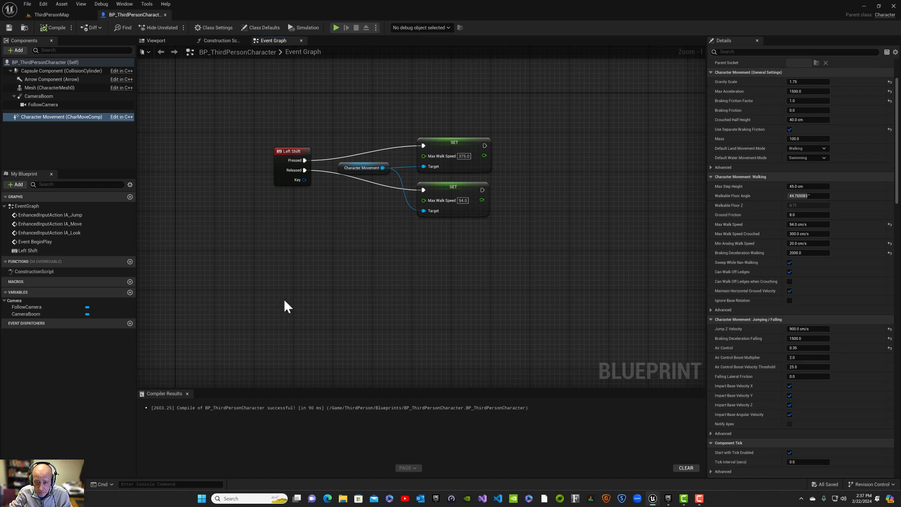
Step: Add a Left Mouse Button event below the Left Shift nodes in BP_ThirdPersonCharacter's Event Graph
{"action": "right_click", "coordinate": [284, 281]}
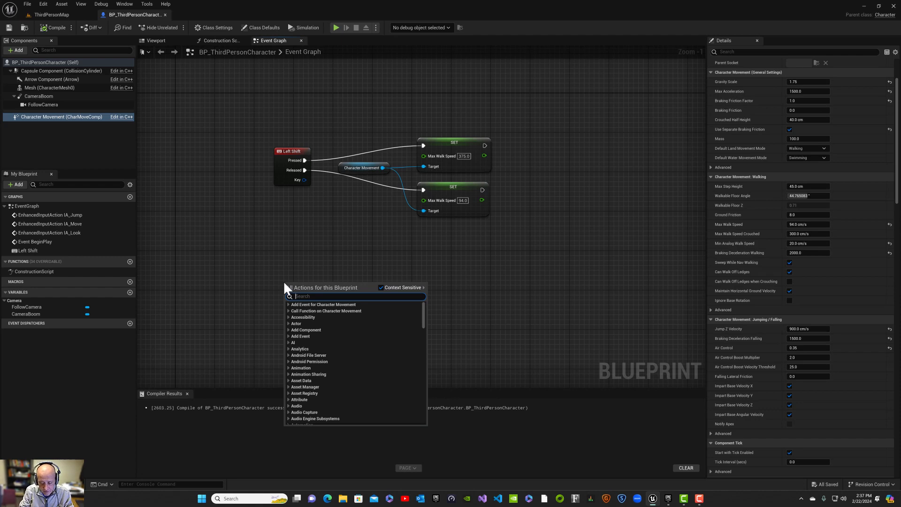
{"action": "type", "text": "left mouse button"}
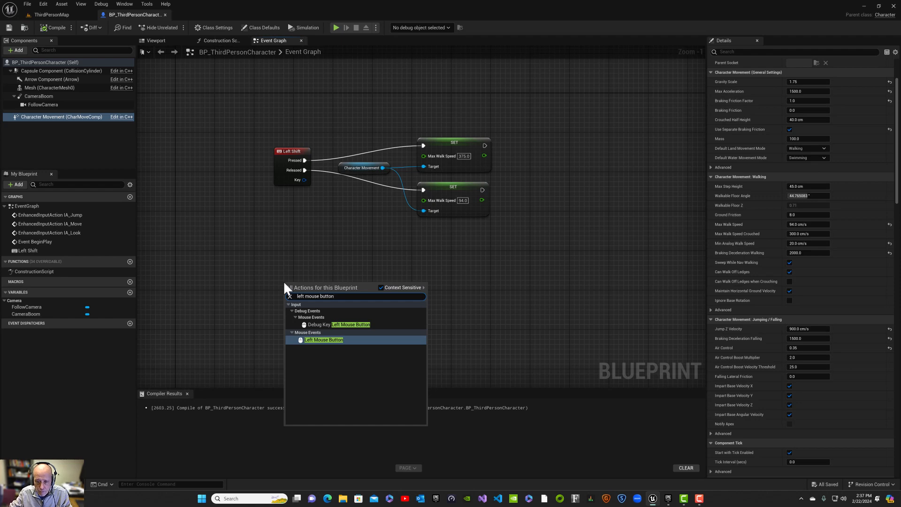
{"action": "left_click", "coordinate": [310, 340]}
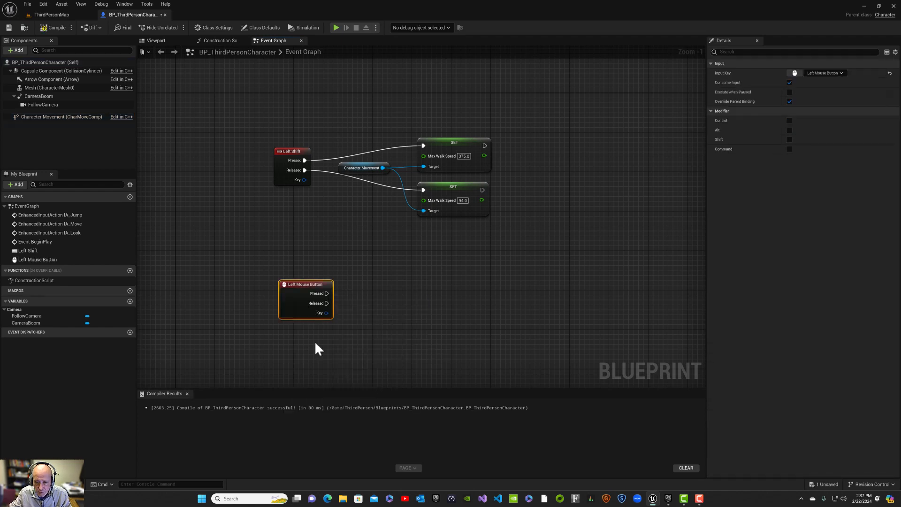
Step: Add a Play Anim Montage node wired to the Left Mouse Button event's Pressed output, and line it up beside the event
{"action": "right_click_drag", "start_coordinate": [382, 291], "coordinate": [273, 285]}
{"action": "left_click_drag", "start_coordinate": [224, 282], "coordinate": [283, 280]}
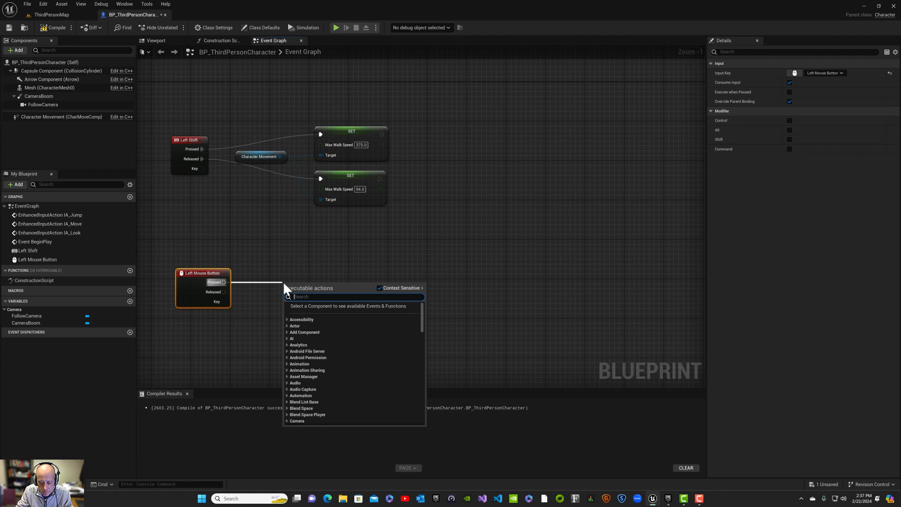
{"action": "type", "text": "play anim"}
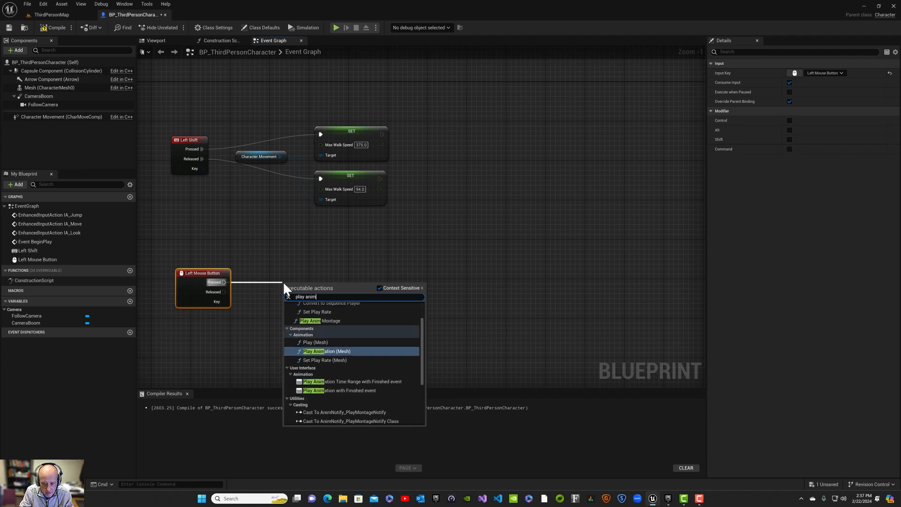
{"action": "type", "text": " montage"}
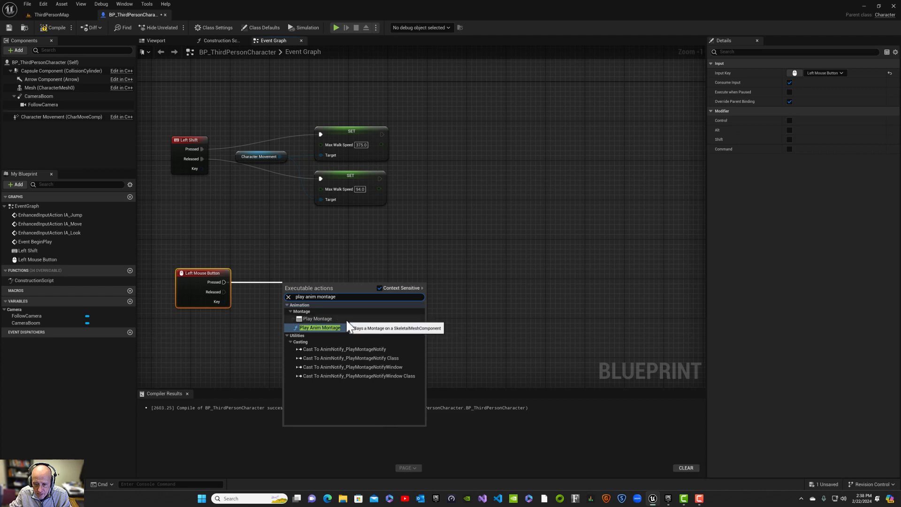
{"action": "left_click", "coordinate": [347, 327]}
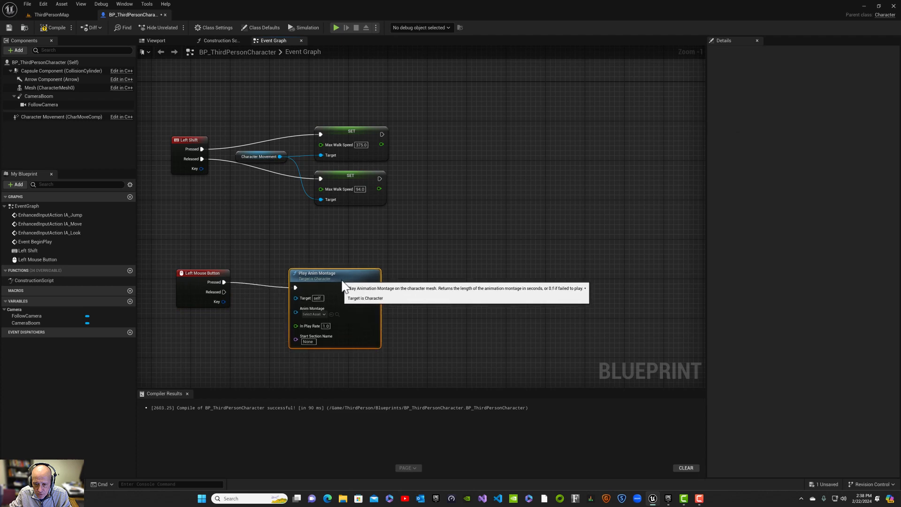
{"action": "left_click_drag", "start_coordinate": [342, 284], "coordinate": [393, 279]}
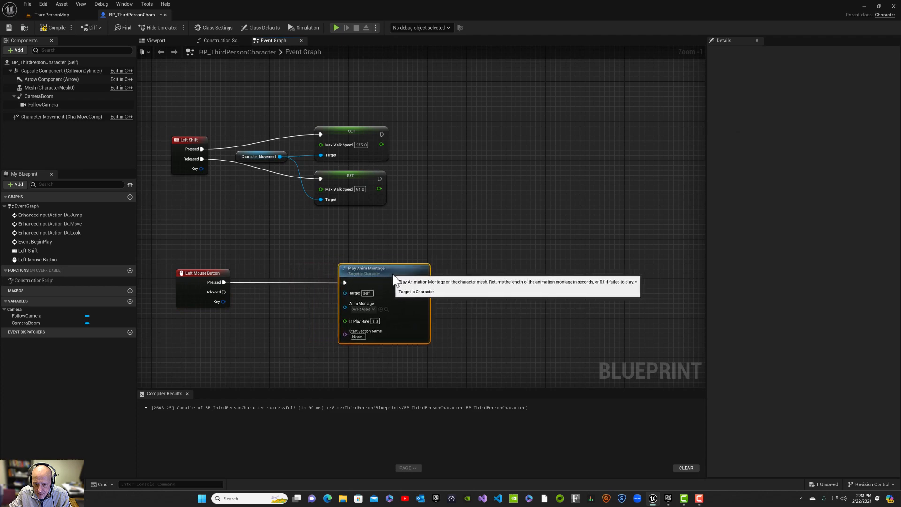
Step: Assign Anim_CastSpell_03_Montage to the Play Anim Montage node, and compile and save BP_ThirdPersonCharacter
{"action": "left_click", "coordinate": [373, 310]}
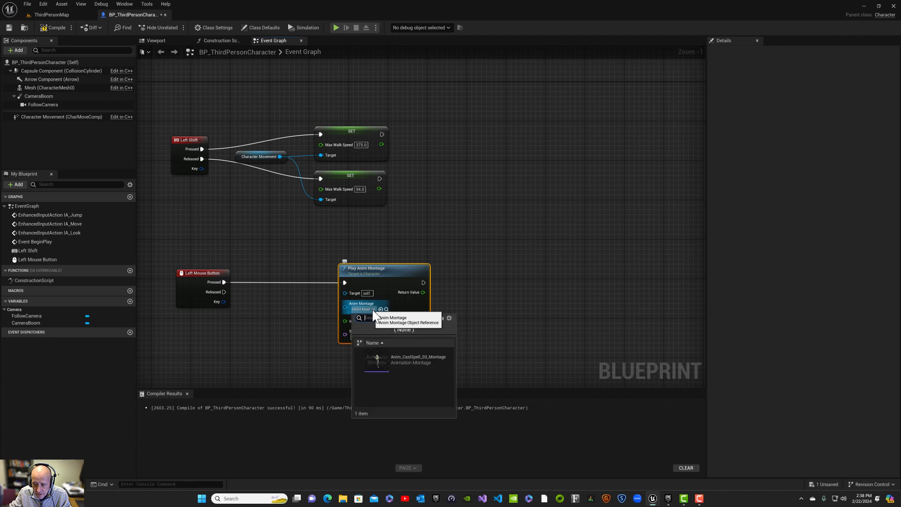
{"action": "left_click", "coordinate": [415, 362]}
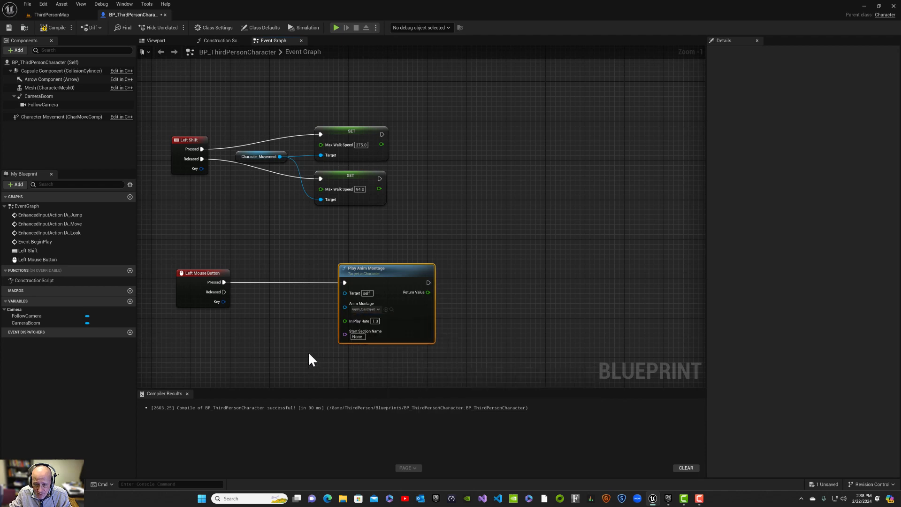
{"action": "left_click", "coordinate": [52, 26]}
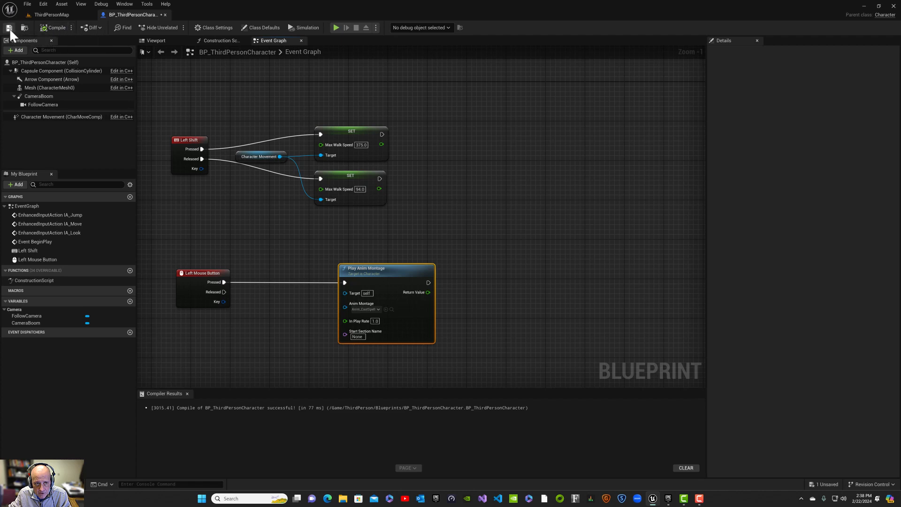
{"action": "left_click", "coordinate": [9, 28]}
Step: Play ThirdPersonMap to test the character's spell-cast montage on the Left Mouse Button event, and end the session
{"action": "left_click", "coordinate": [48, 14]}
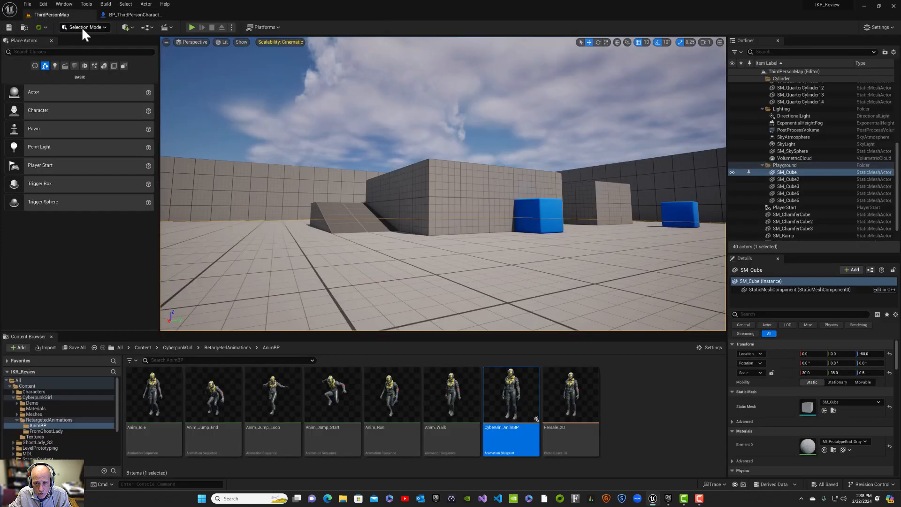
{"action": "left_click", "coordinate": [192, 27]}
{"action": "left_click", "coordinate": [287, 181]}
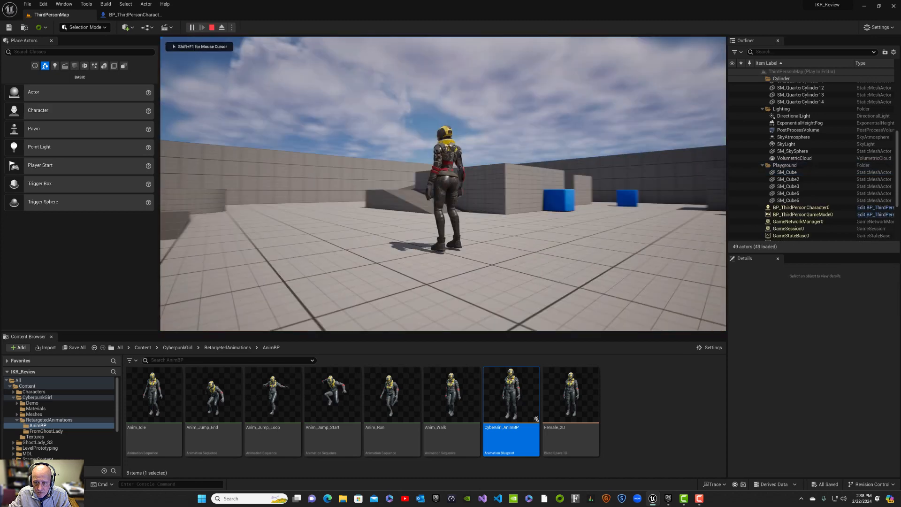
{"action": "key", "text": "Escape"}
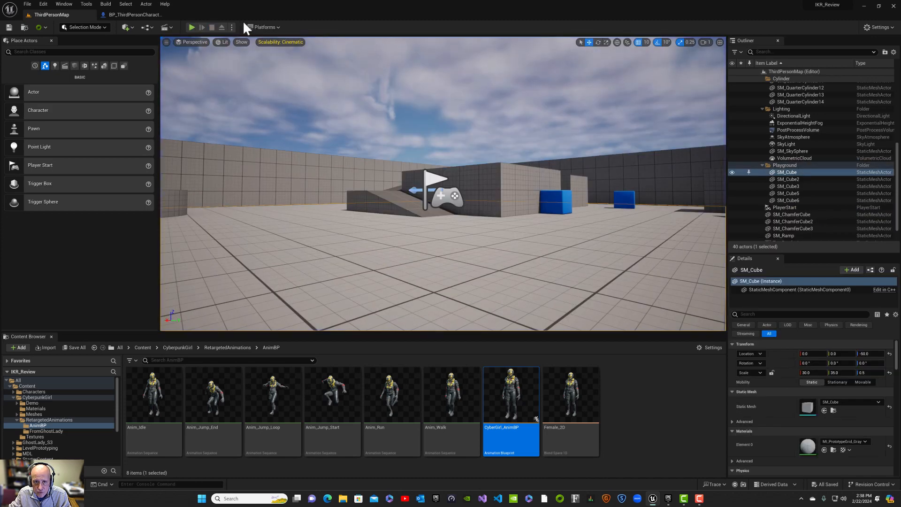
Step: Play ThirdPersonMap in a new window to test casting the spell while standing and walking, and end the session
{"action": "left_click", "coordinate": [231, 28]}
{"action": "left_click", "coordinate": [263, 51]}
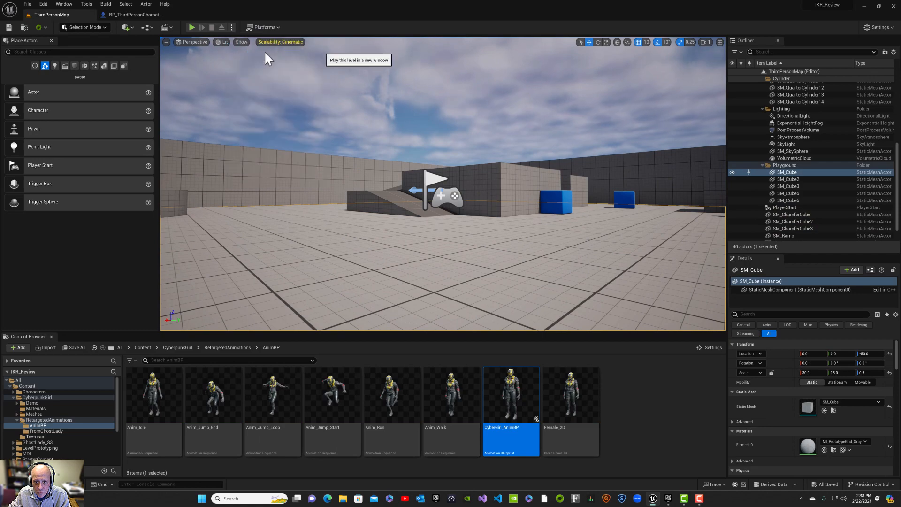
{"action": "left_click", "coordinate": [578, 166]}
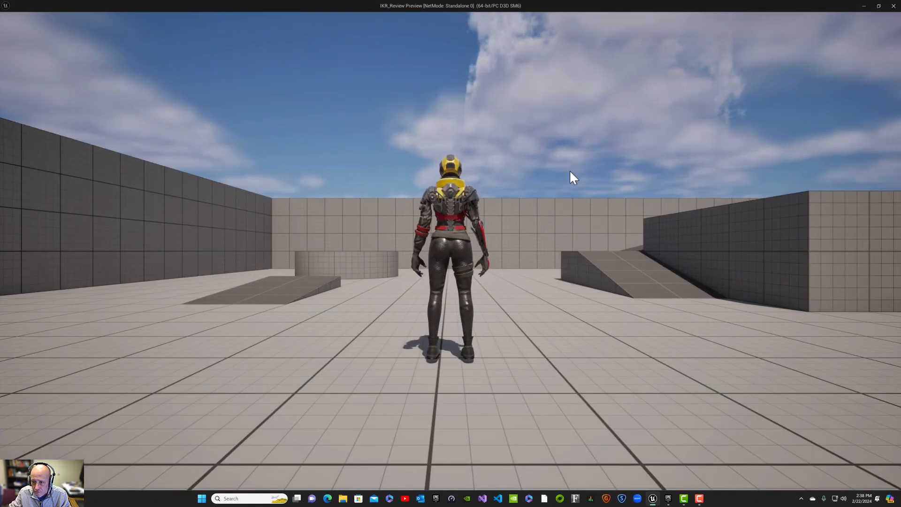
{"action": "left_click", "coordinate": [499, 228]}
{"action": "key", "text": "w"}
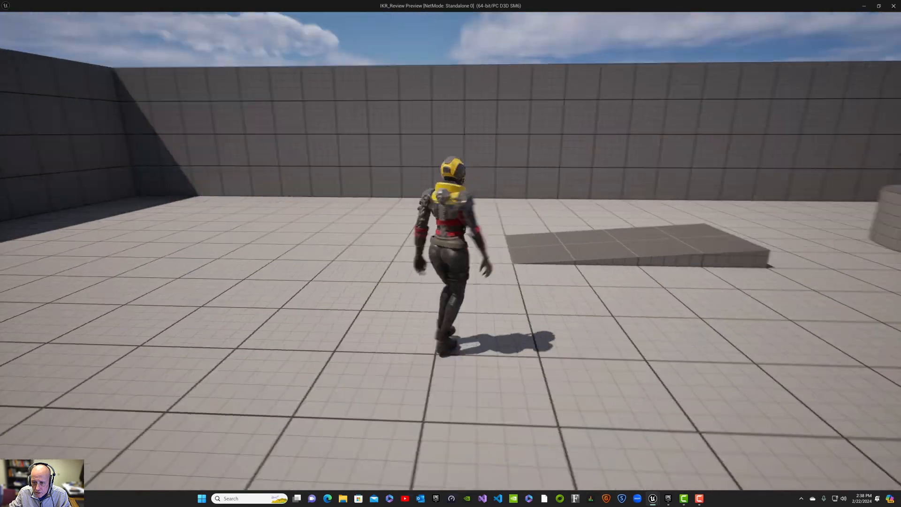
{"action": "key", "text": "1"}
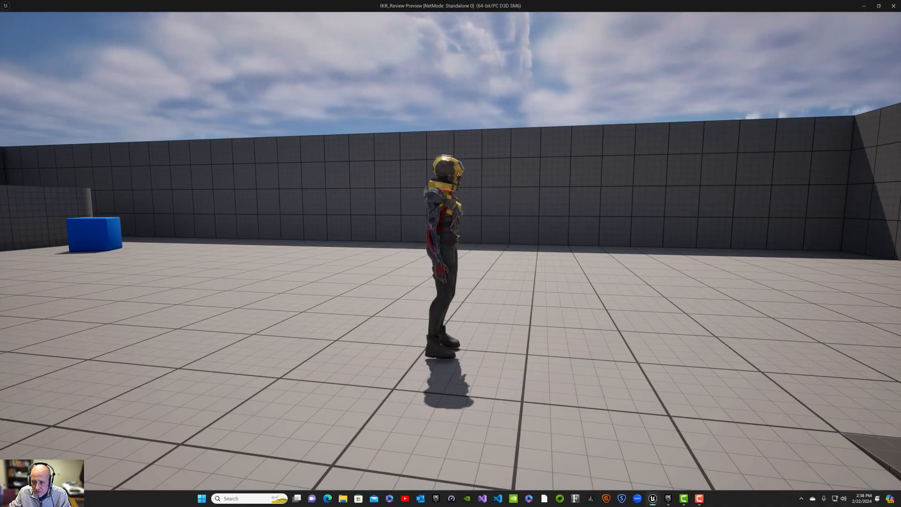
{"action": "key", "text": "1"}
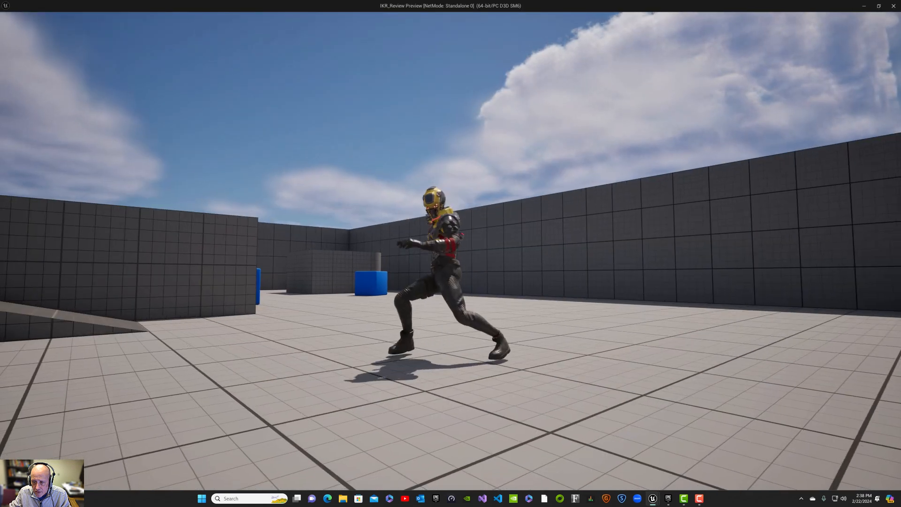
{"action": "key", "text": "1"}
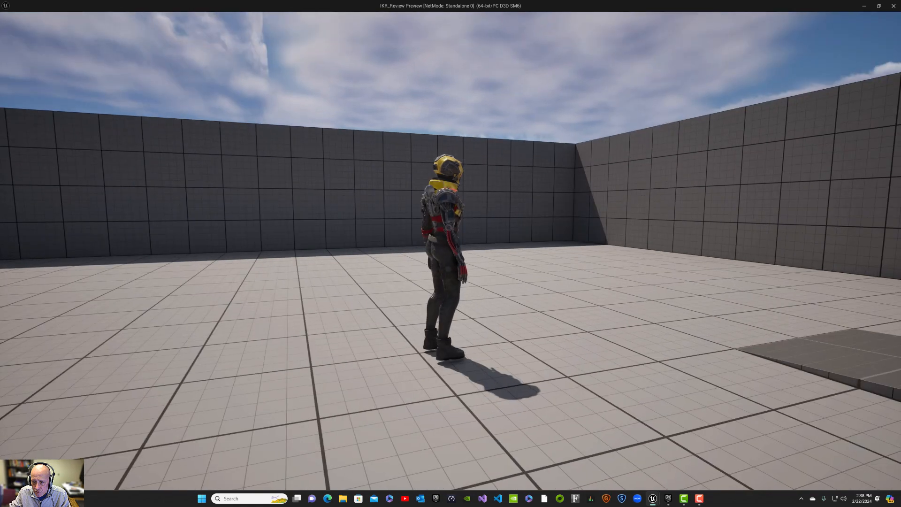
{"action": "key", "text": "w"}
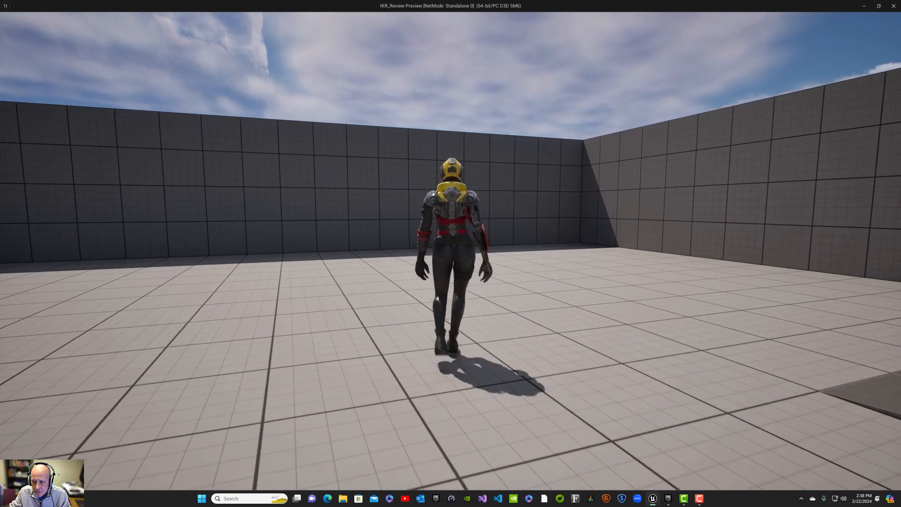
{"action": "key", "text": "1"}
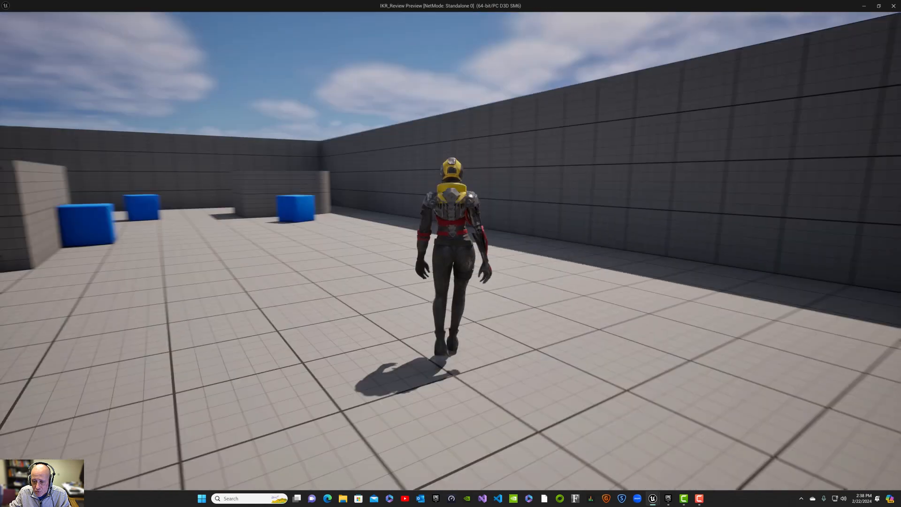
{"action": "key", "text": "1"}
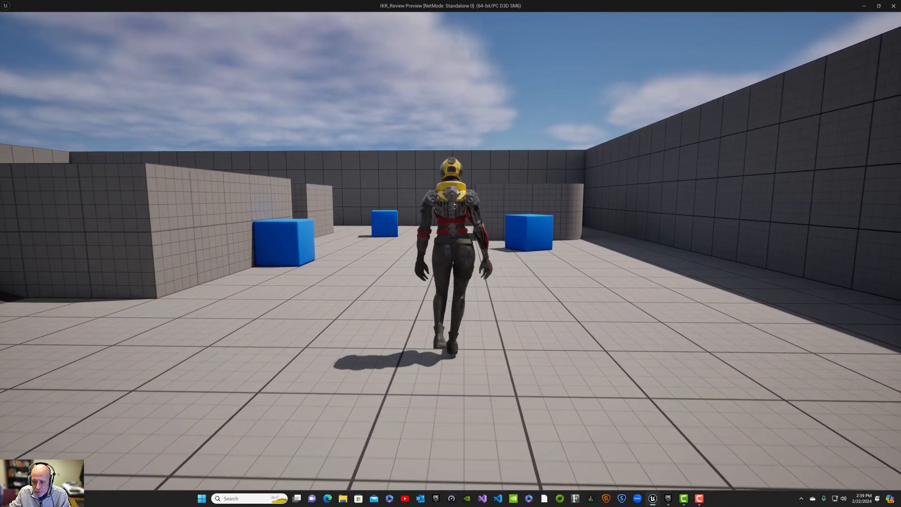
{"action": "key", "text": "1"}
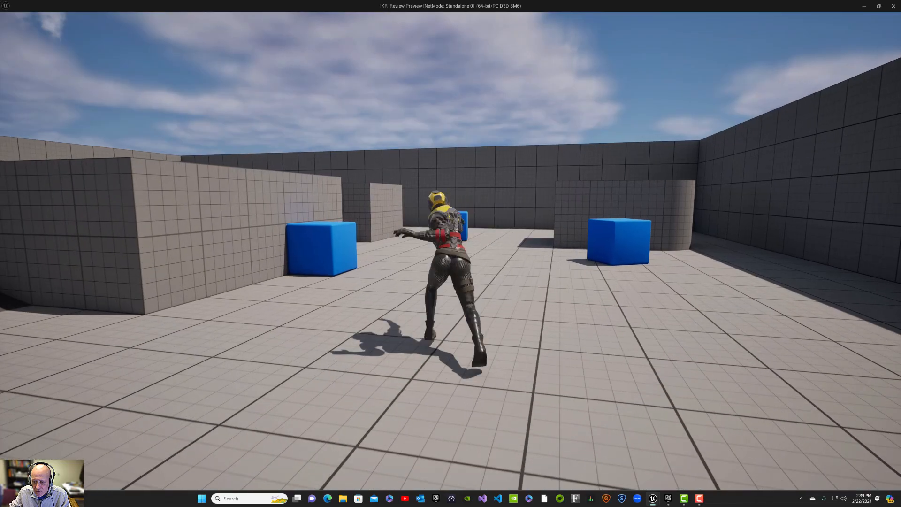
{"action": "key", "text": "w"}
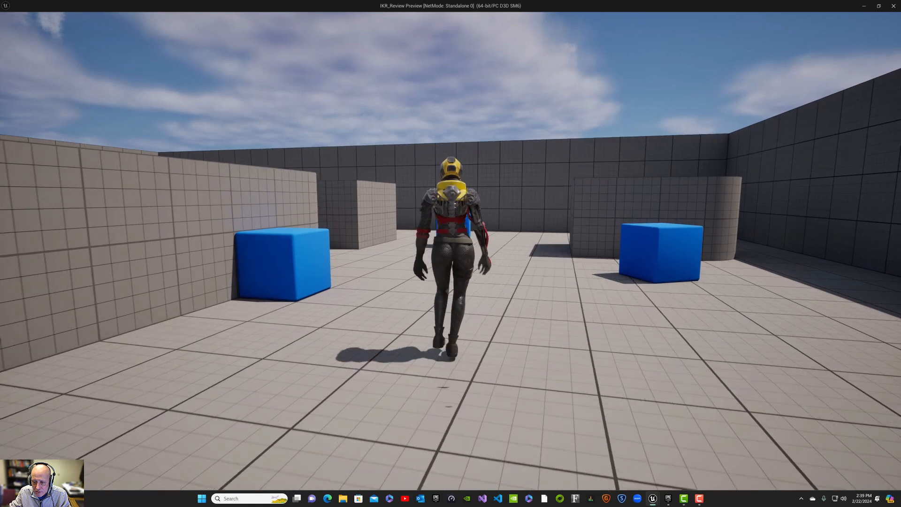
{"action": "key", "text": "w"}
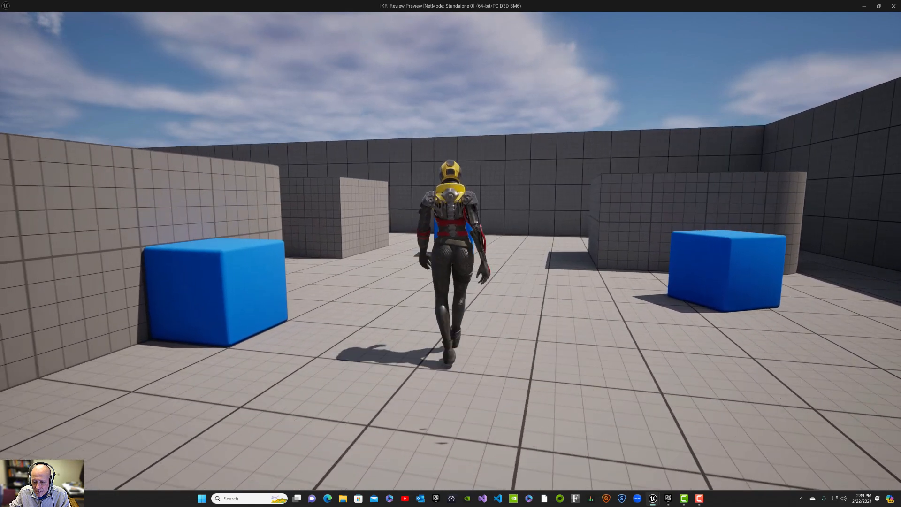
{"action": "key", "text": "e"}
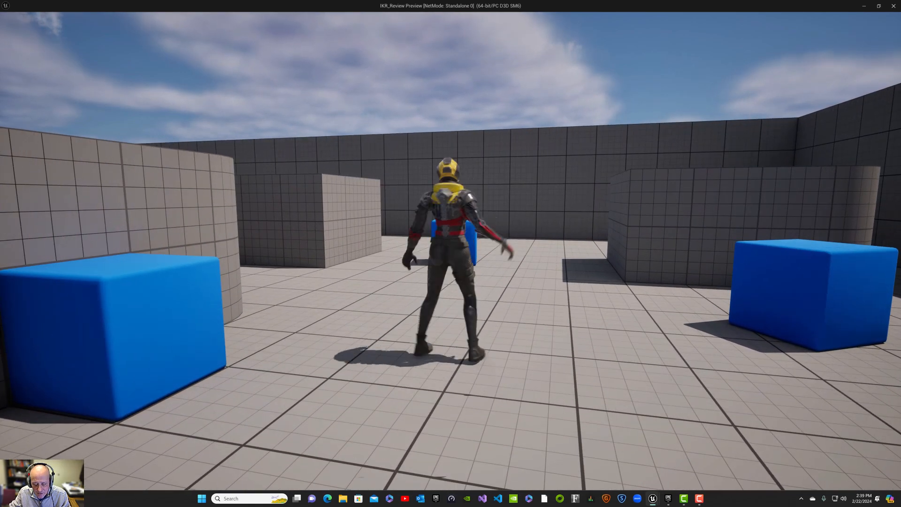
{"action": "key", "text": "Escape"}
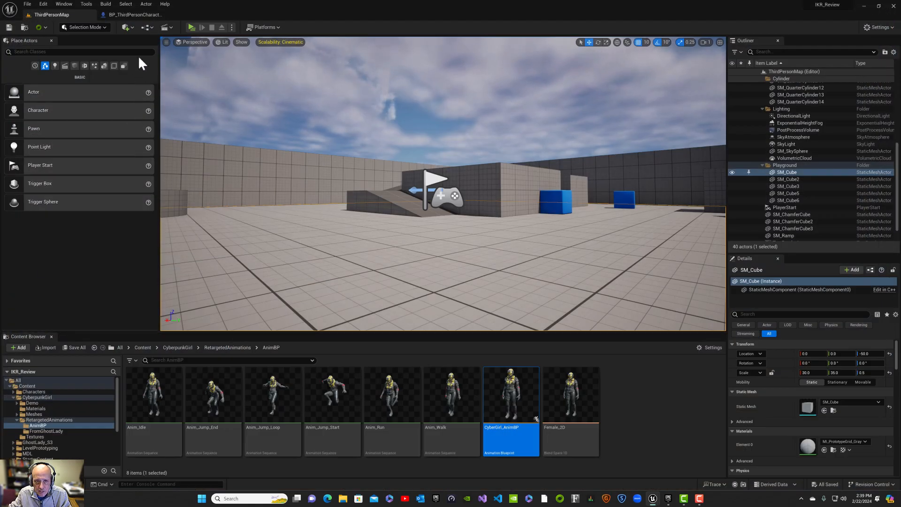
Step: In BP_ThirdPersonCharacter's Event Graph, widen the gap before the Play Anim Montage node and align the Left Mouse Button event with it
{"action": "left_click", "coordinate": [144, 13]}
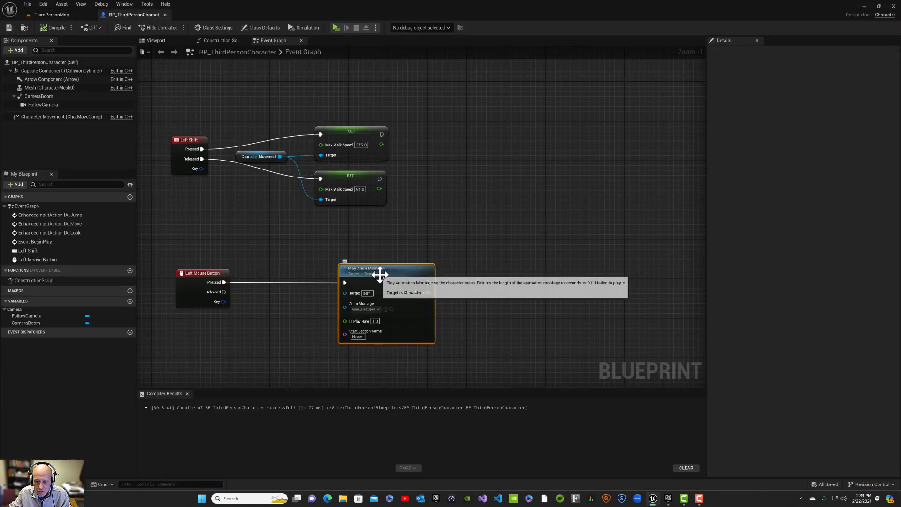
{"action": "left_click_drag", "start_coordinate": [460, 269], "coordinate": [524, 274]}
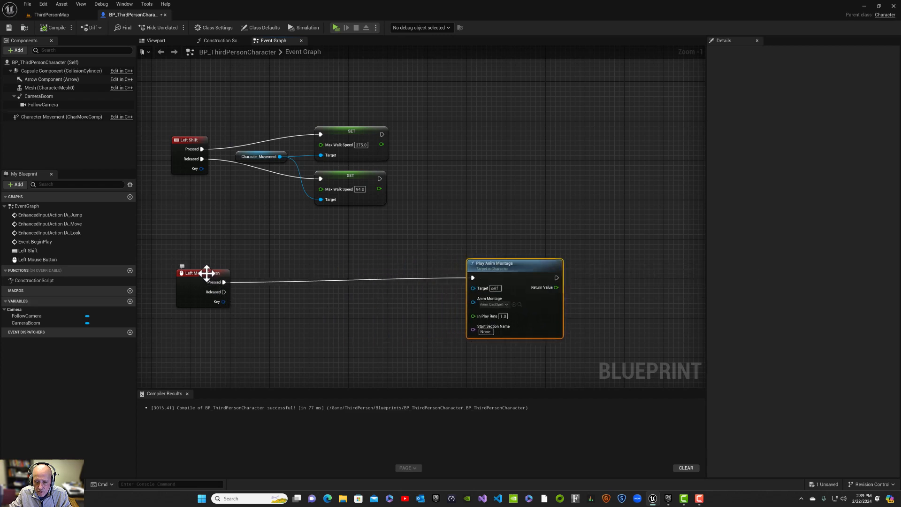
{"action": "left_click_drag", "start_coordinate": [209, 279], "coordinate": [198, 274]}
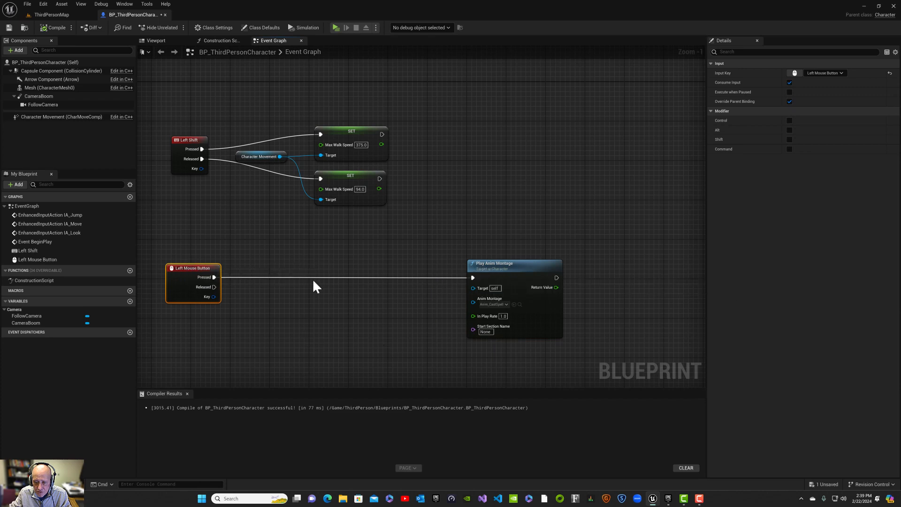
Step: Insert a Disable Movement (CharacterMovement) node between the Left Mouse Button event's Pressed output and Play Anim Montage, in line with both
{"action": "left_click_drag", "start_coordinate": [214, 277], "coordinate": [243, 277]}
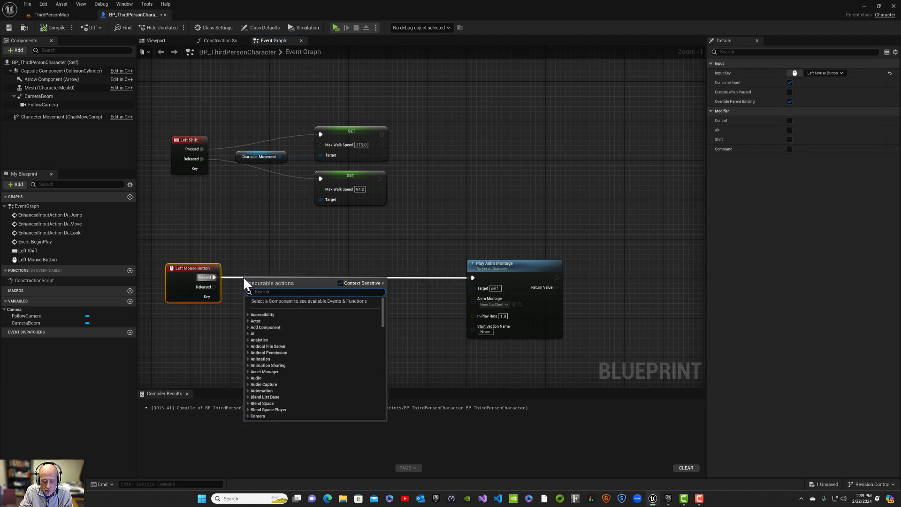
{"action": "type", "text": "disab"}
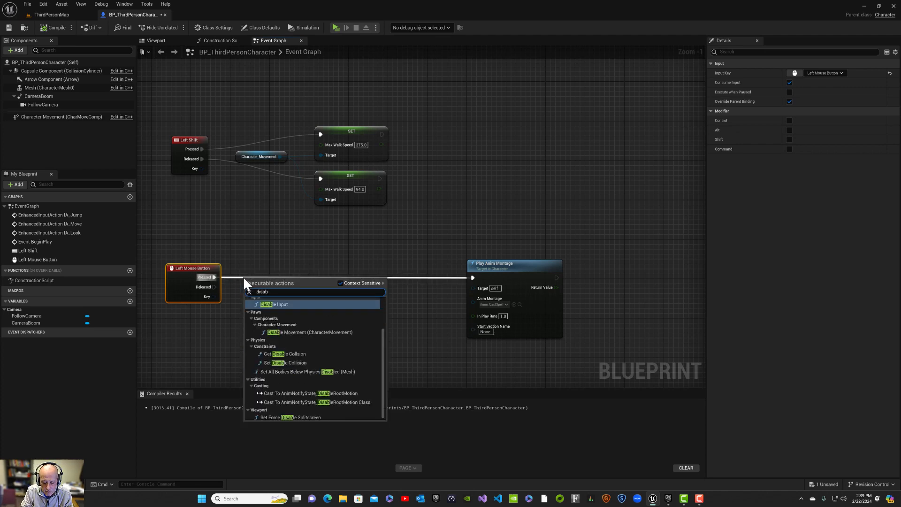
{"action": "type", "text": "le movement"}
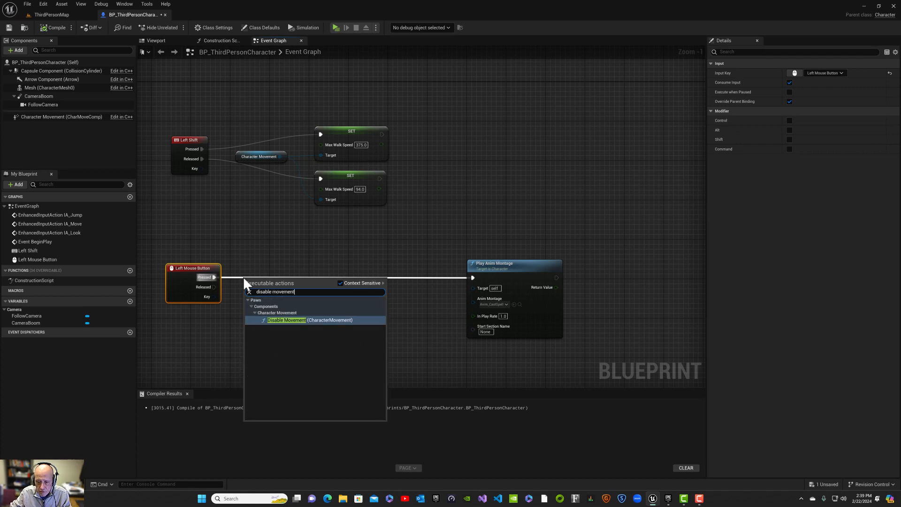
{"action": "left_click", "coordinate": [280, 320]}
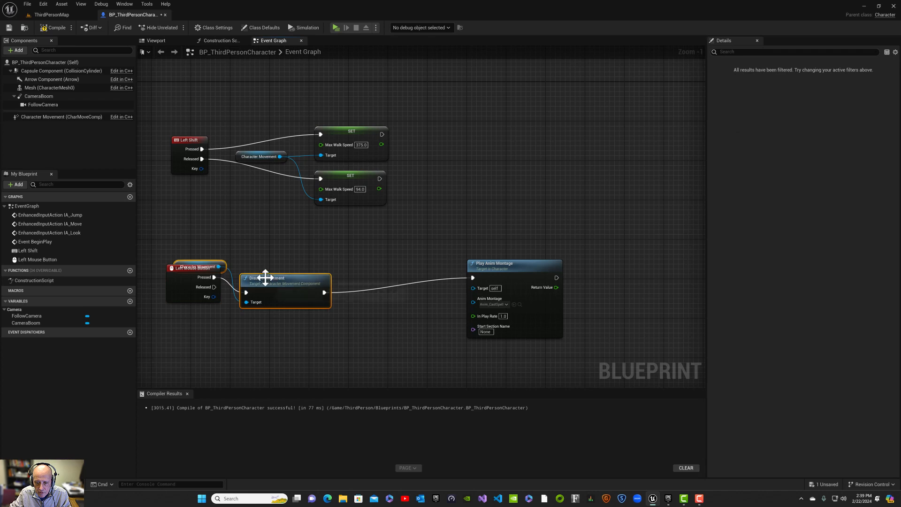
{"action": "left_click_drag", "start_coordinate": [268, 284], "coordinate": [293, 269]}
Step: Replace the Character Movement reference above the Left Mouse Button event with one below it, wired to Disable Movement's Target
{"action": "key", "text": "Delete"}
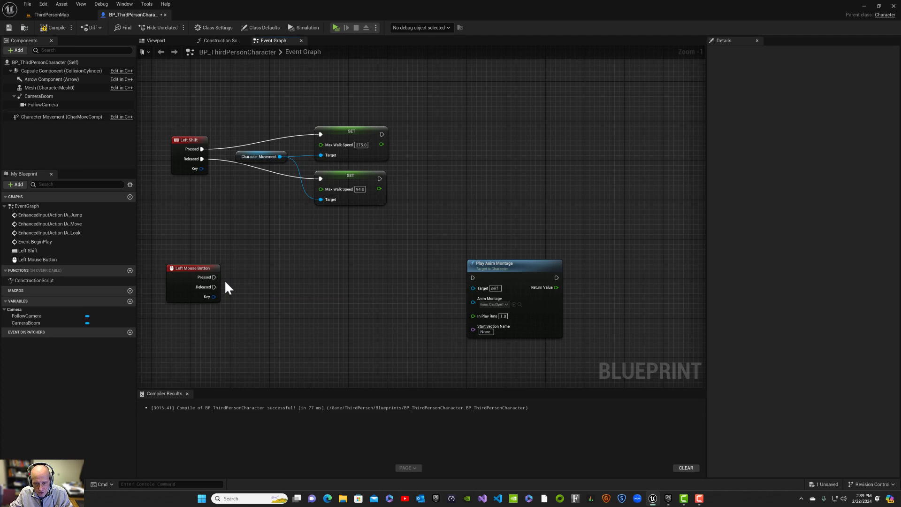
{"action": "key", "text": "ctrl+z"}
{"action": "left_click", "coordinate": [218, 251]}
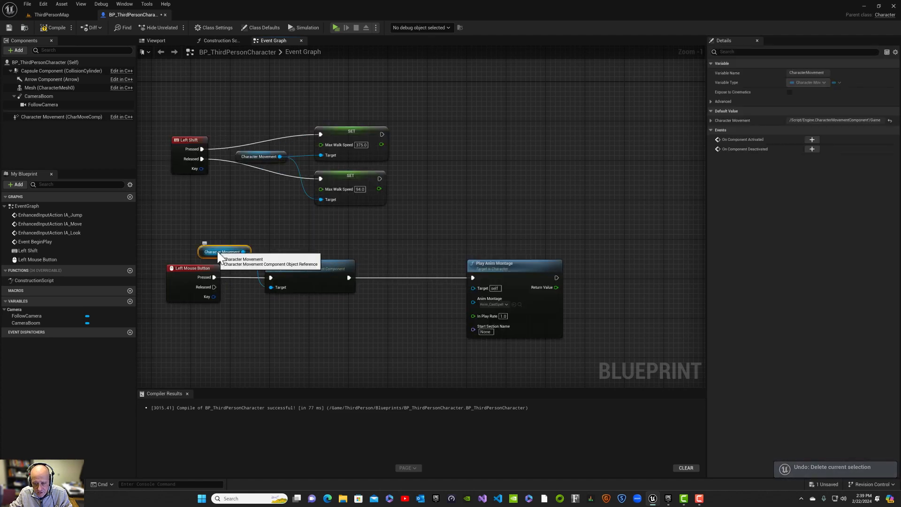
{"action": "key", "text": "Delete"}
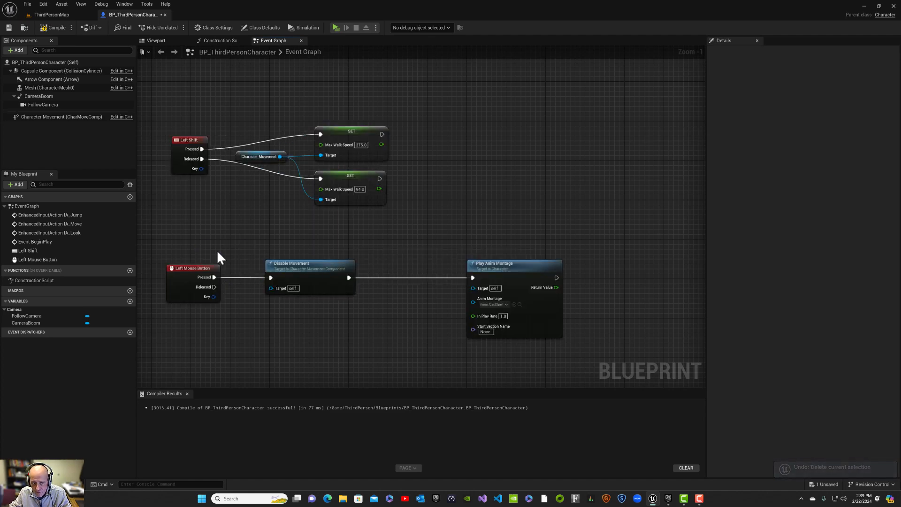
{"action": "left_click", "coordinate": [59, 117]}
{"action": "left_click_drag", "start_coordinate": [60, 117], "coordinate": [271, 288]}
{"action": "left_click_drag", "start_coordinate": [231, 327], "coordinate": [231, 316]}
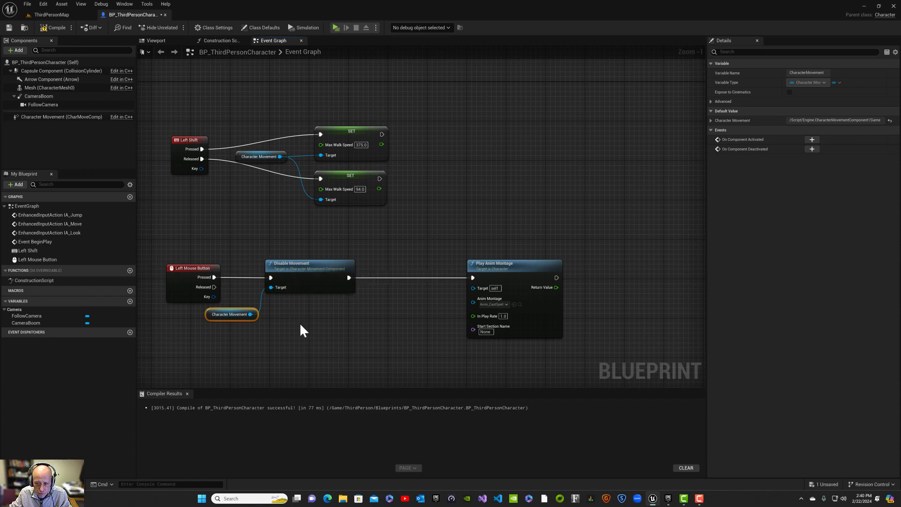
Step: Move Play Anim Montage farther along and insert a Stop Movement Immediately (CharacterMovement) node between Disable Movement and it
{"action": "left_click_drag", "start_coordinate": [501, 283], "coordinate": [546, 283]}
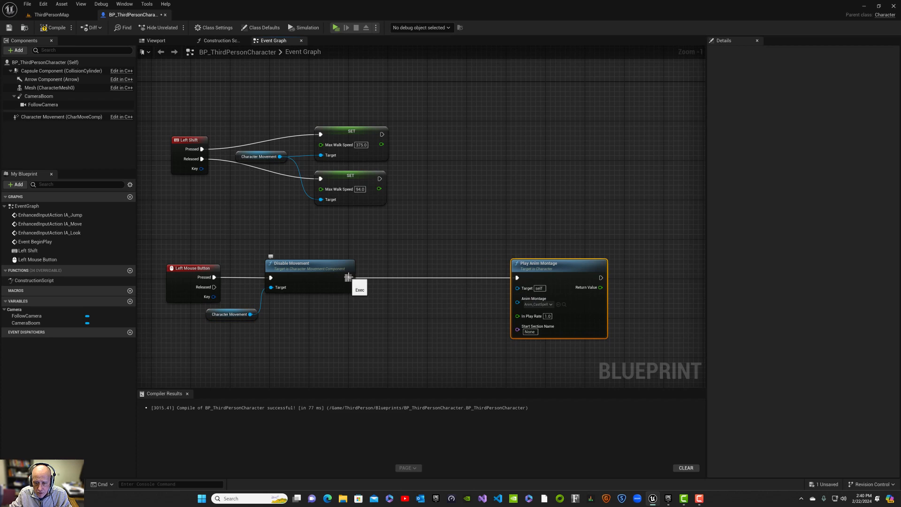
{"action": "left_click_drag", "start_coordinate": [352, 277], "coordinate": [383, 277]}
{"action": "type", "text": "st"}
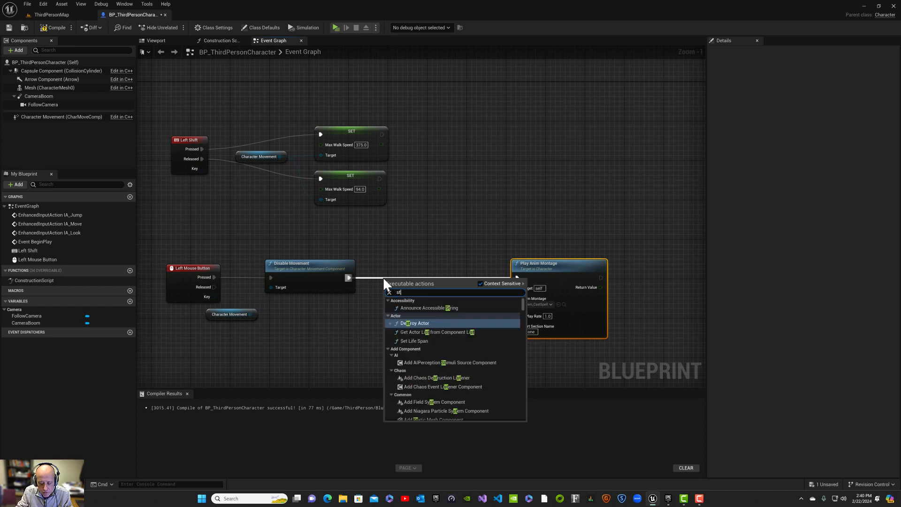
{"action": "type", "text": "op movement immediat"}
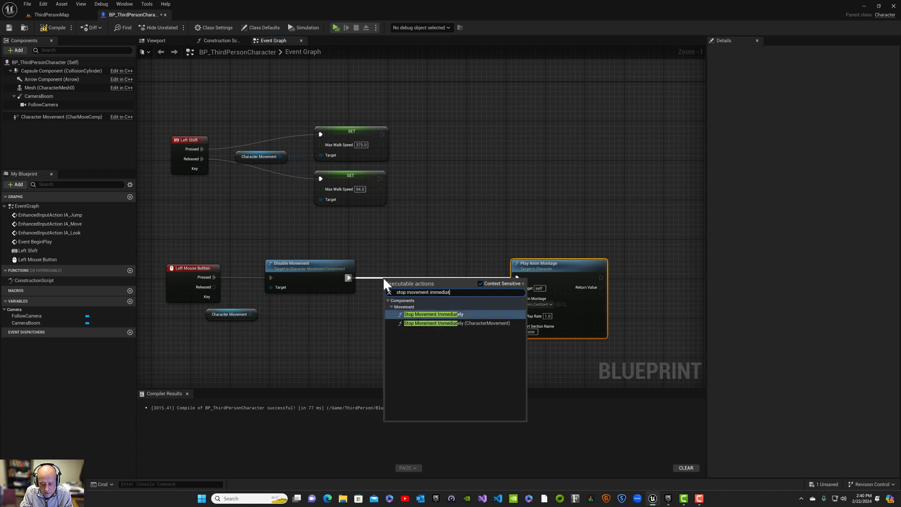
{"action": "type", "text": "ely"}
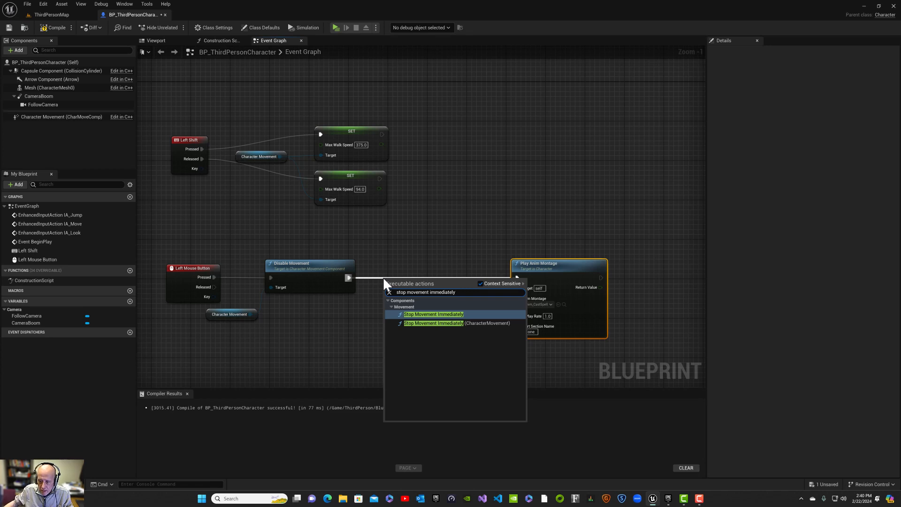
{"action": "left_click", "coordinate": [501, 323]}
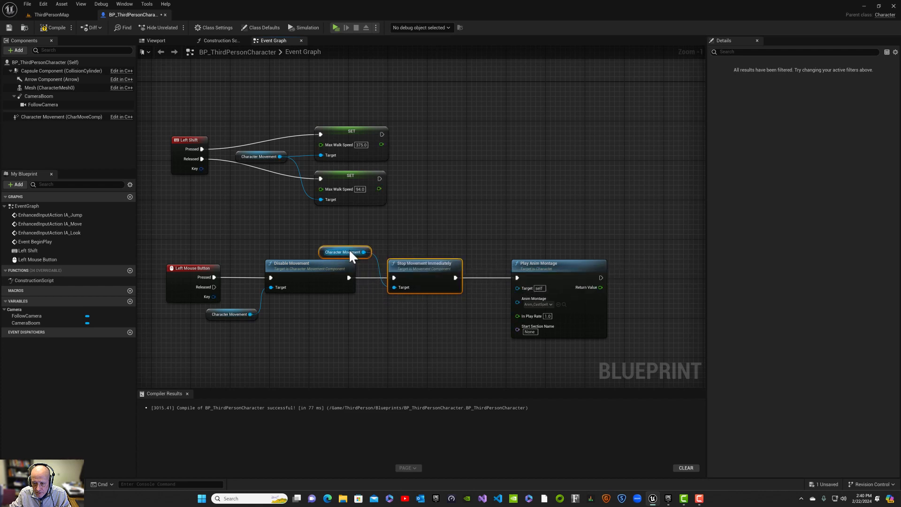
Step: Delete the upper Character Movement reference and wire the lower one to Stop Movement Immediately's Target
{"action": "left_click", "coordinate": [475, 220]}
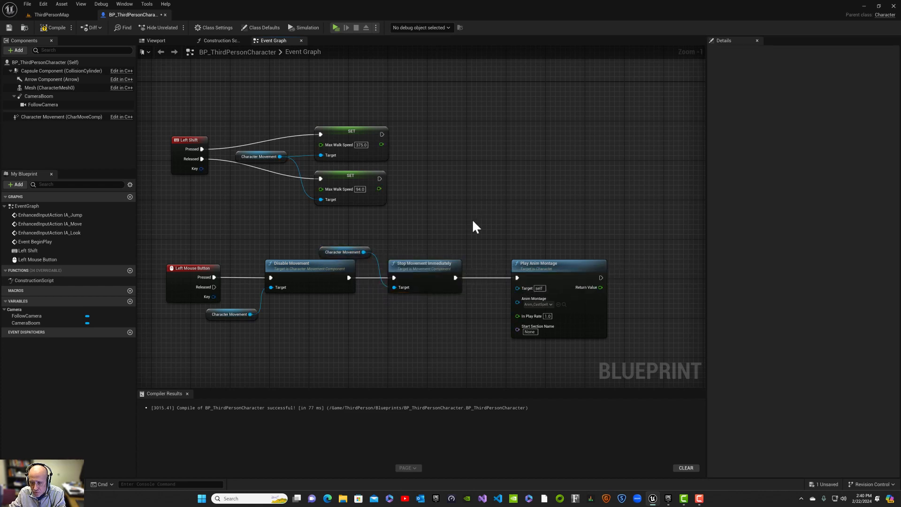
{"action": "left_click", "coordinate": [334, 256]}
{"action": "key", "text": "Delete"}
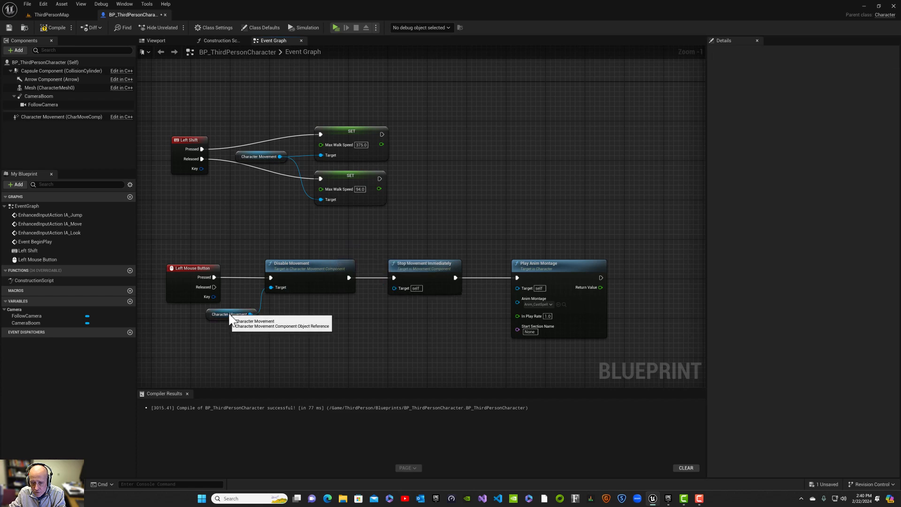
{"action": "left_click_drag", "start_coordinate": [243, 318], "coordinate": [400, 289]}
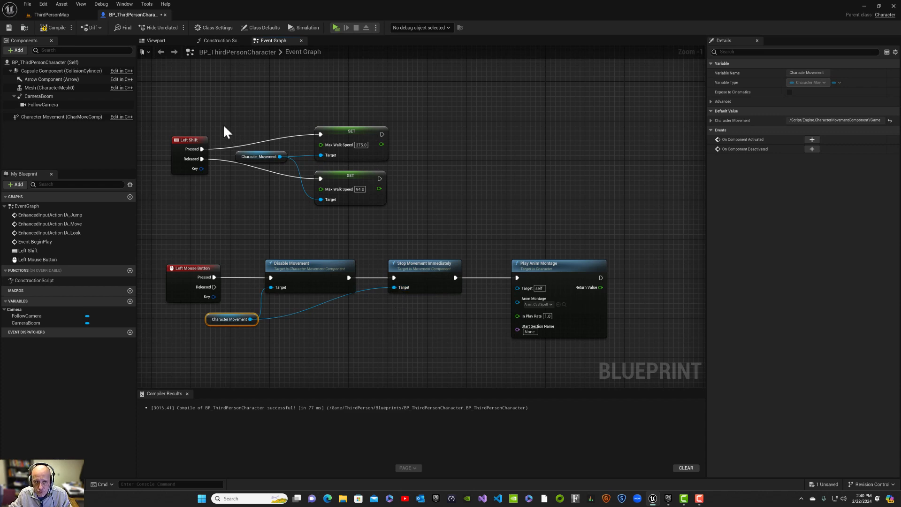
Step: Compile and save BP_ThirdPersonCharacter, and return to ThirdPersonMap
{"action": "left_click", "coordinate": [47, 29]}
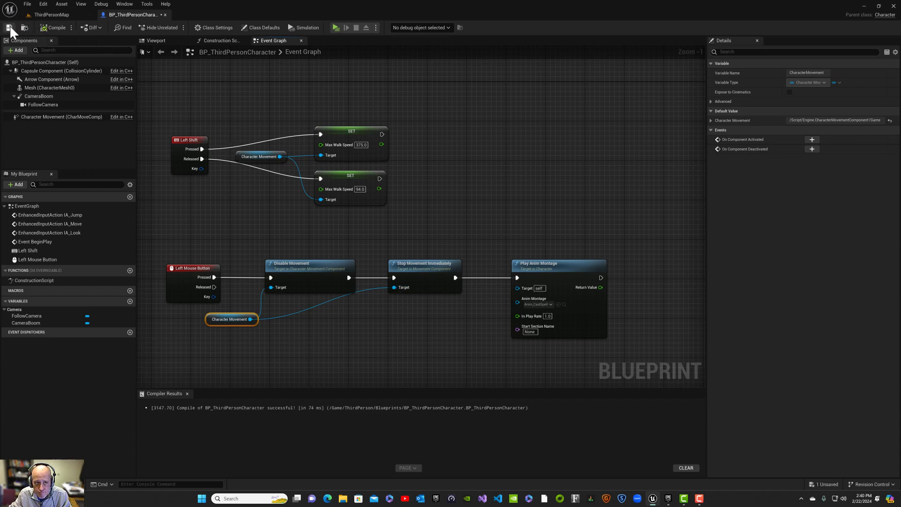
{"action": "left_click", "coordinate": [8, 26]}
{"action": "left_click", "coordinate": [43, 18]}
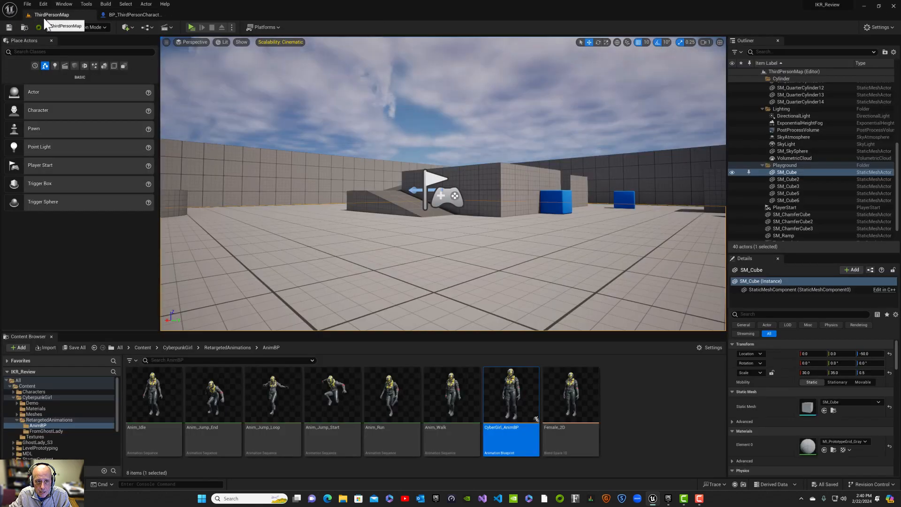
Step: Play-test ThirdPersonMap to check whether the character stays in place during the spell cast and can move once it ends
{"action": "left_click", "coordinate": [192, 27]}
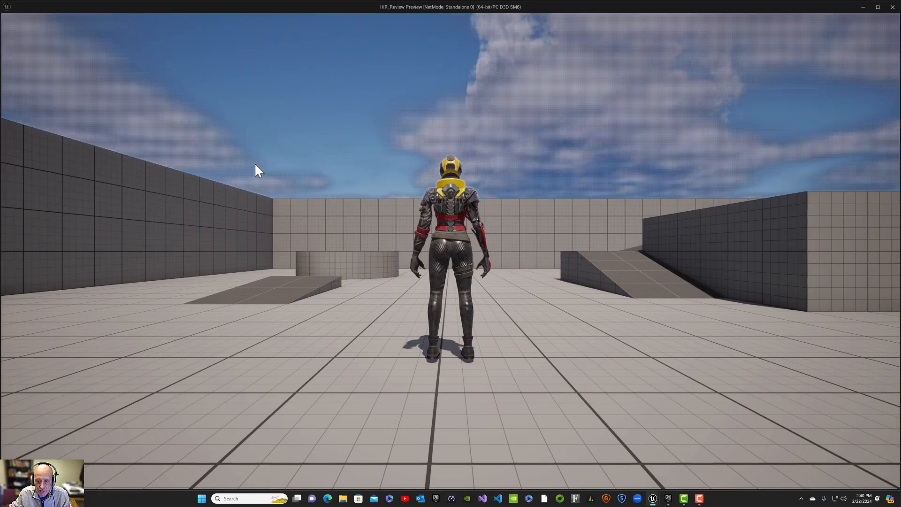
{"action": "left_click", "coordinate": [263, 176]}
{"action": "key", "text": "w"}
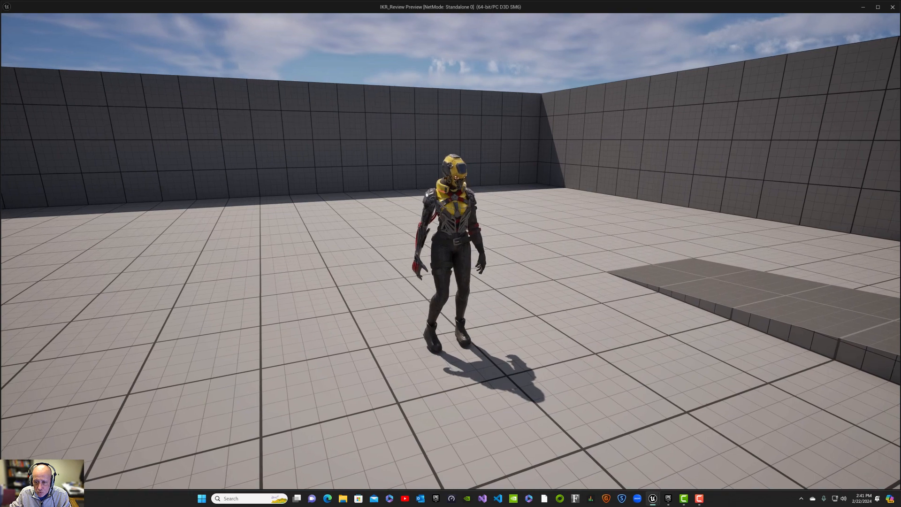
{"action": "key", "text": "Escape"}
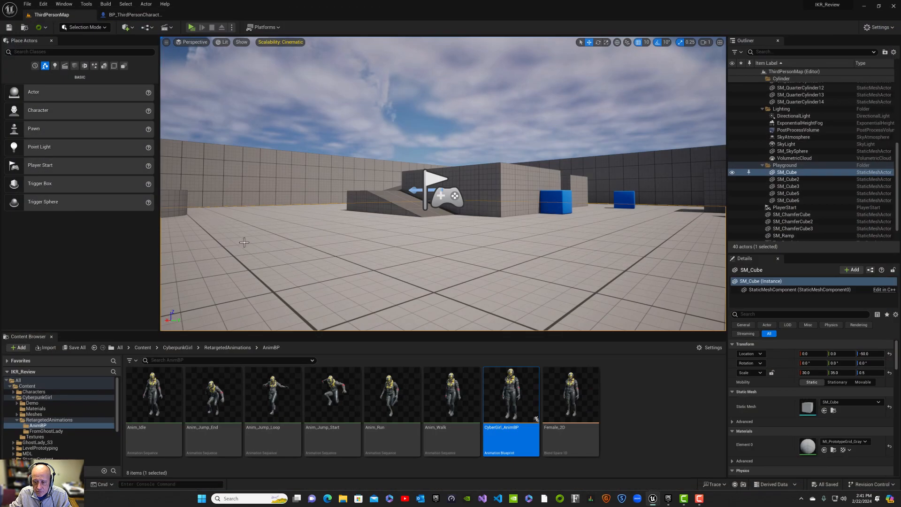
Step: In BP_ThirdPersonCharacter, move Play Anim Montage closer to Stop Movement Immediately and add a Delay after it, with Return Value feeding Duration
{"action": "left_click", "coordinate": [141, 14]}
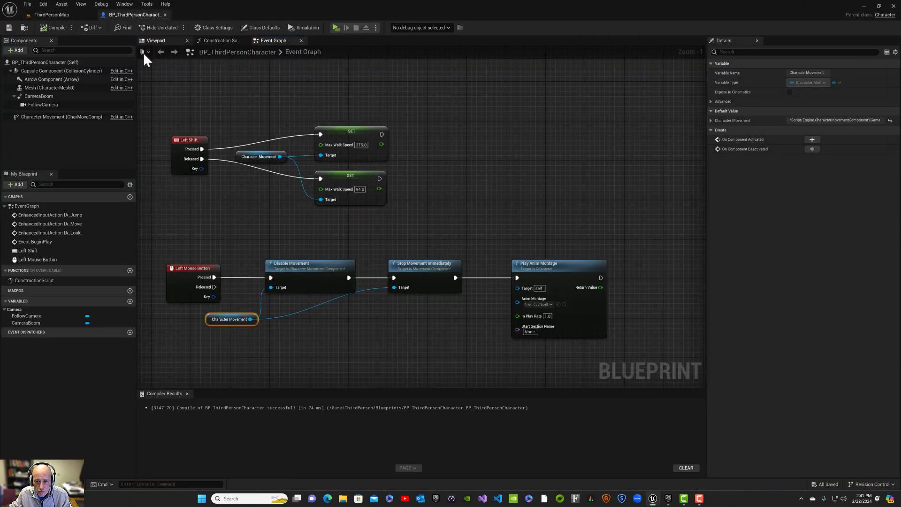
{"action": "right_click_drag", "start_coordinate": [418, 325], "coordinate": [351, 320]}
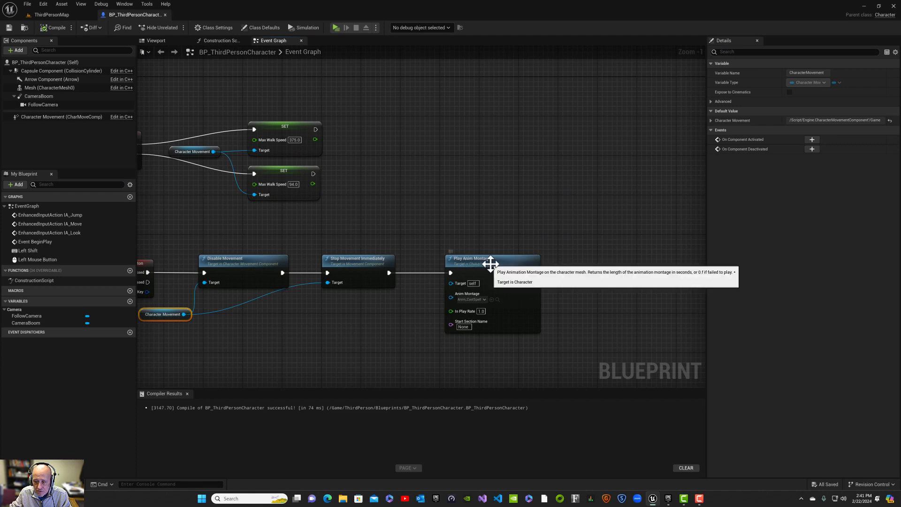
{"action": "left_click_drag", "start_coordinate": [495, 266], "coordinate": [466, 267]}
{"action": "right_click_drag", "start_coordinate": [578, 295], "coordinate": [442, 310]}
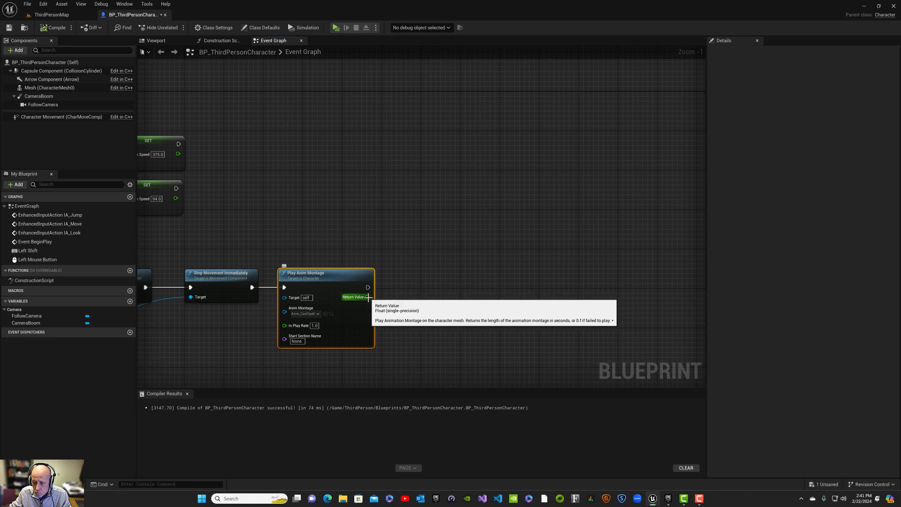
{"action": "left_click_drag", "start_coordinate": [367, 296], "coordinate": [440, 292]}
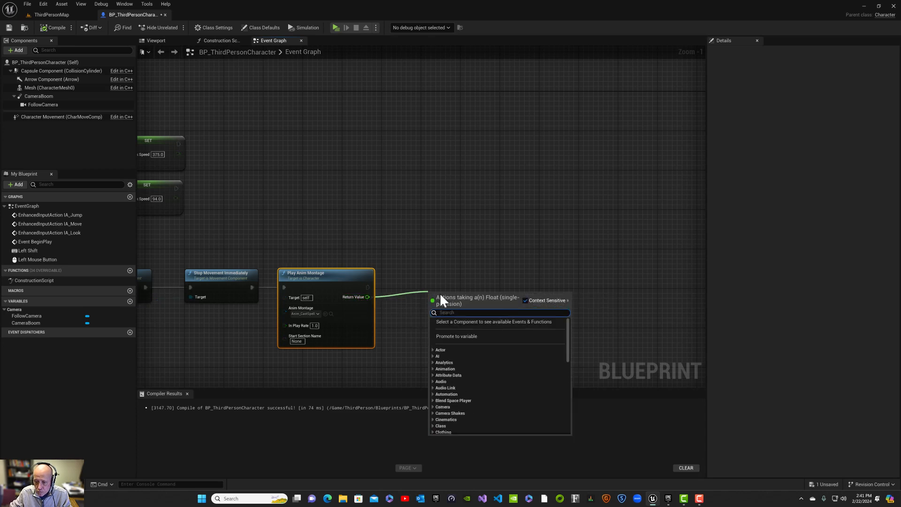
{"action": "type", "text": "delay"}
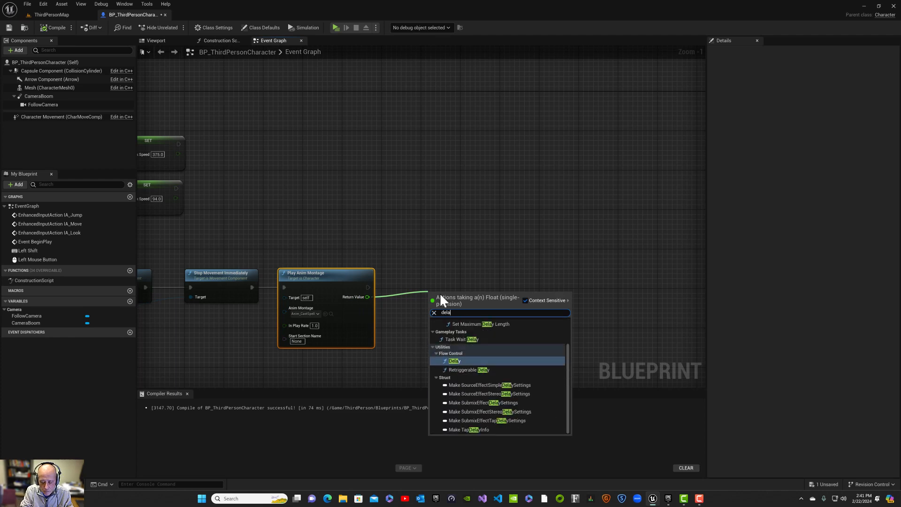
{"action": "key", "text": "Return"}
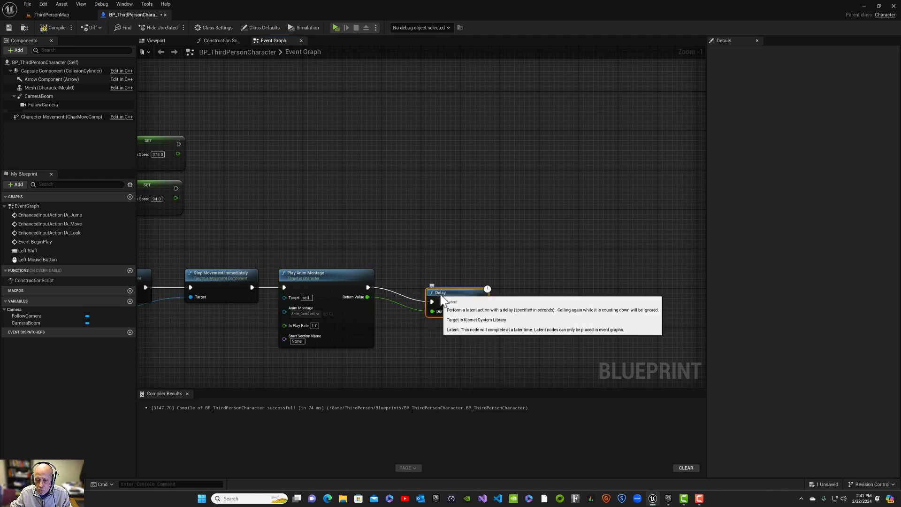
{"action": "left_click_drag", "start_coordinate": [441, 295], "coordinate": [406, 279]}
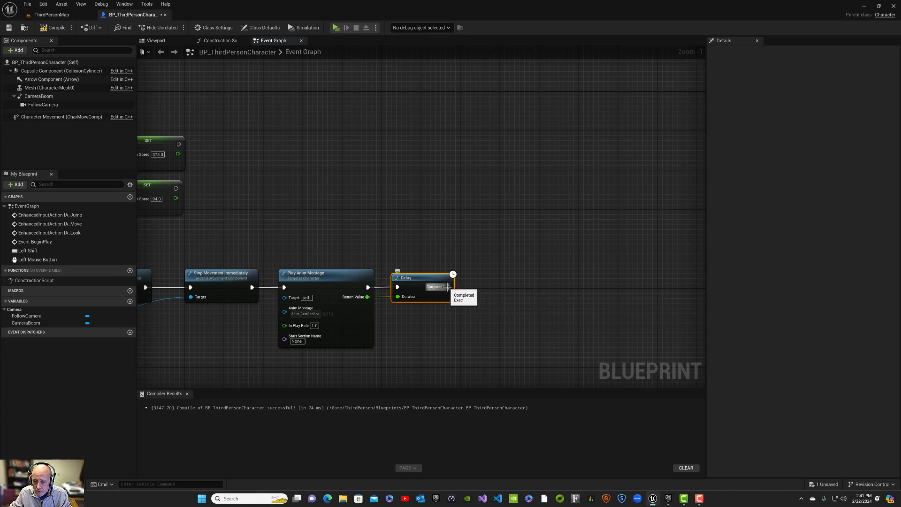
Step: Add a Set Movement Mode (CharacterMovement) node from the Delay's Completed output and align it with the node chain
{"action": "left_click_drag", "start_coordinate": [450, 288], "coordinate": [487, 288]}
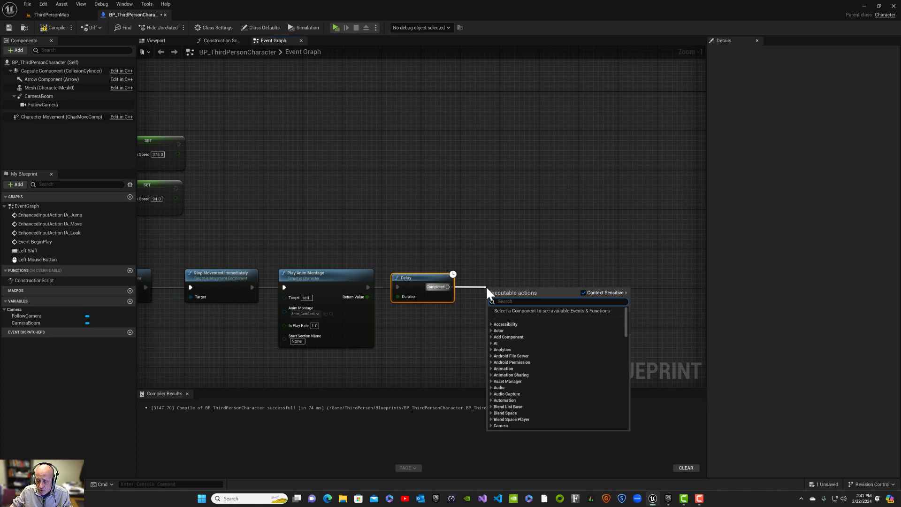
{"action": "type", "text": "set m"}
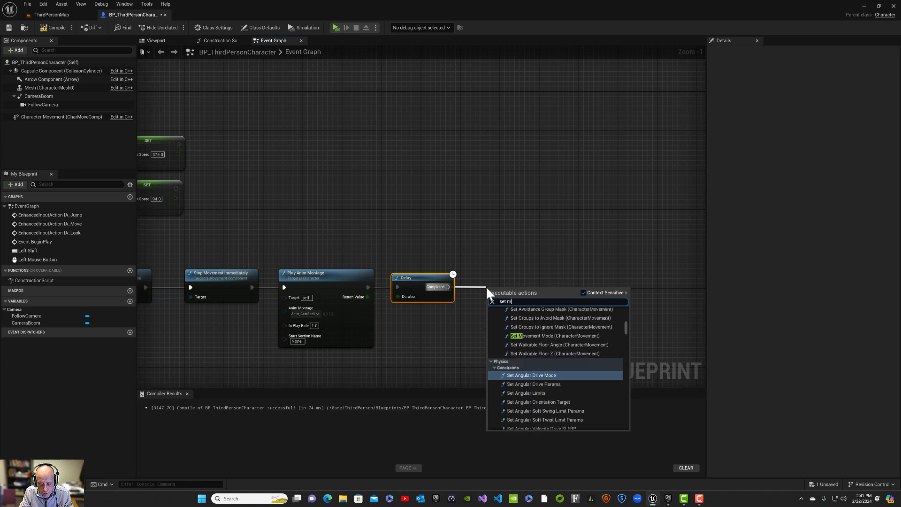
{"action": "type", "text": "ovement"}
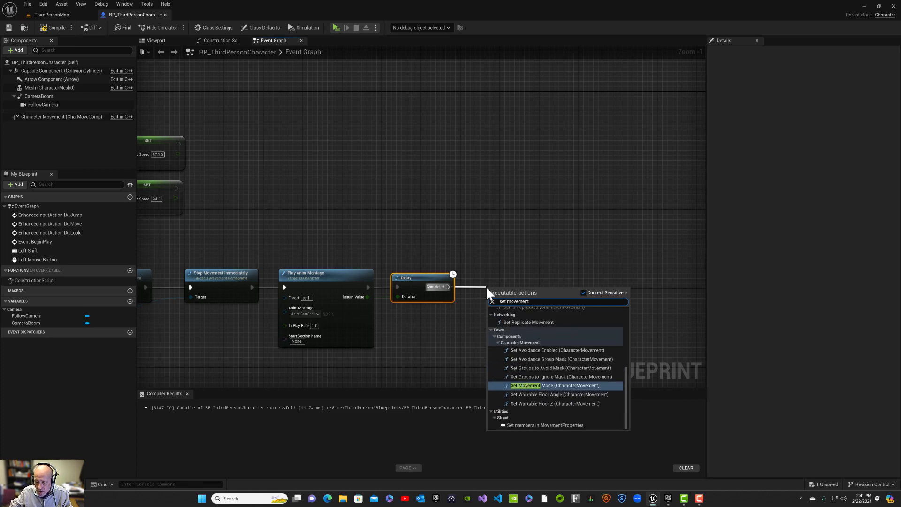
{"action": "left_click", "coordinate": [552, 391]}
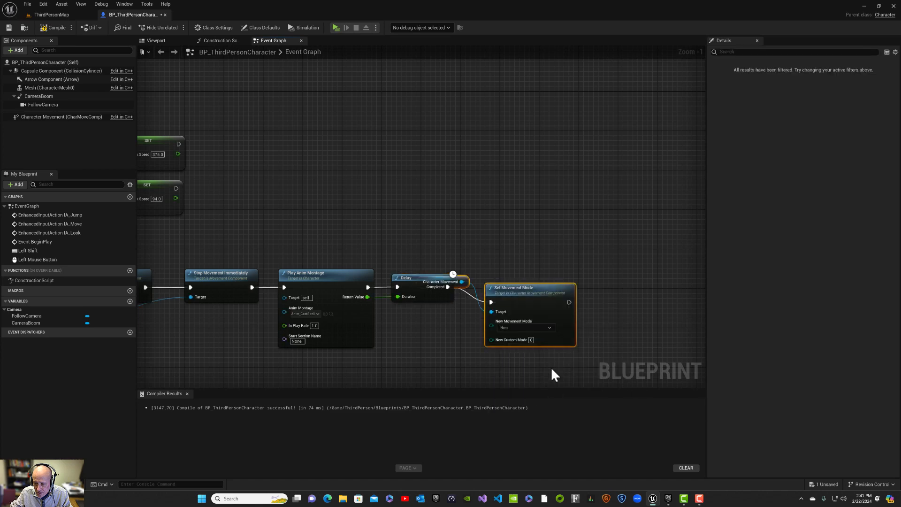
{"action": "left_click_drag", "start_coordinate": [544, 292], "coordinate": [563, 278]}
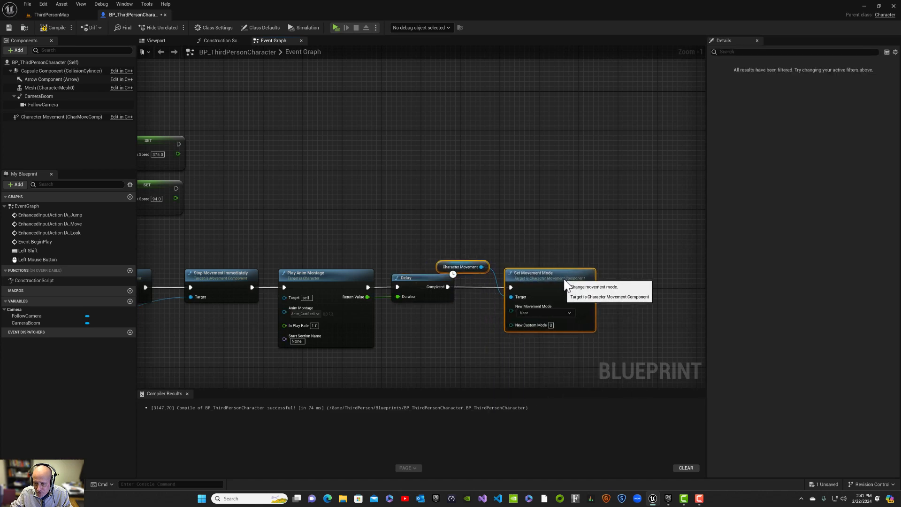
{"action": "left_click", "coordinate": [506, 255]}
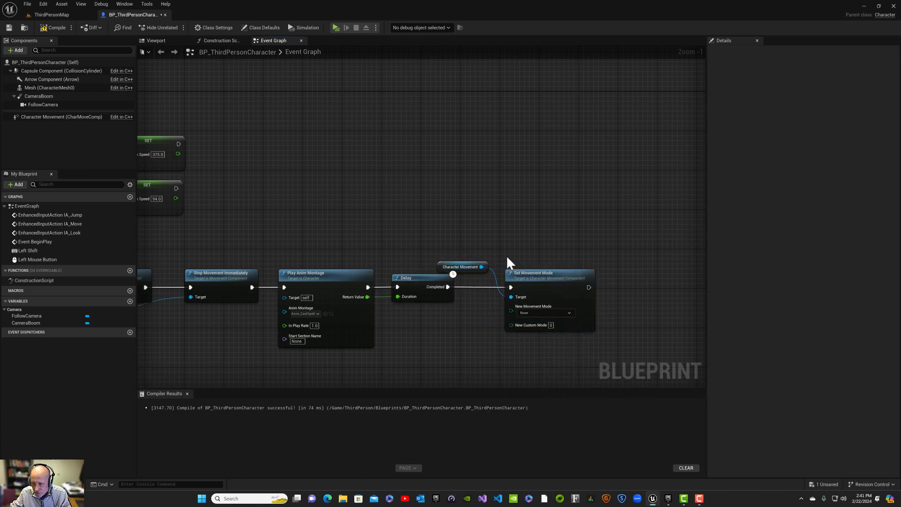
Step: Delete the extra Character Movement reference above the Delay and wire the existing lower reference to Set Movement Mode's Target
{"action": "left_click", "coordinate": [456, 267]}
{"action": "key", "text": "Delete"}
{"action": "right_click_drag", "start_coordinate": [430, 326], "coordinate": [529, 281]}
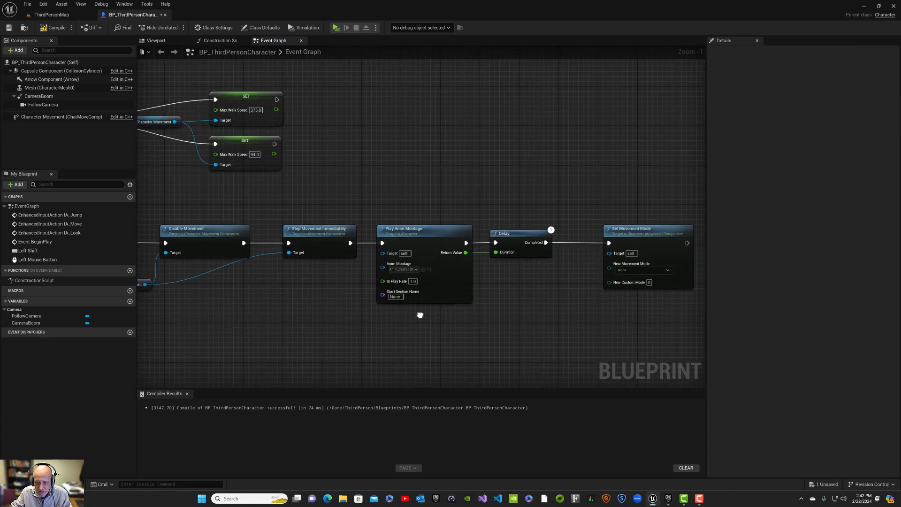
{"action": "right_click_drag", "start_coordinate": [314, 341], "coordinate": [349, 305]}
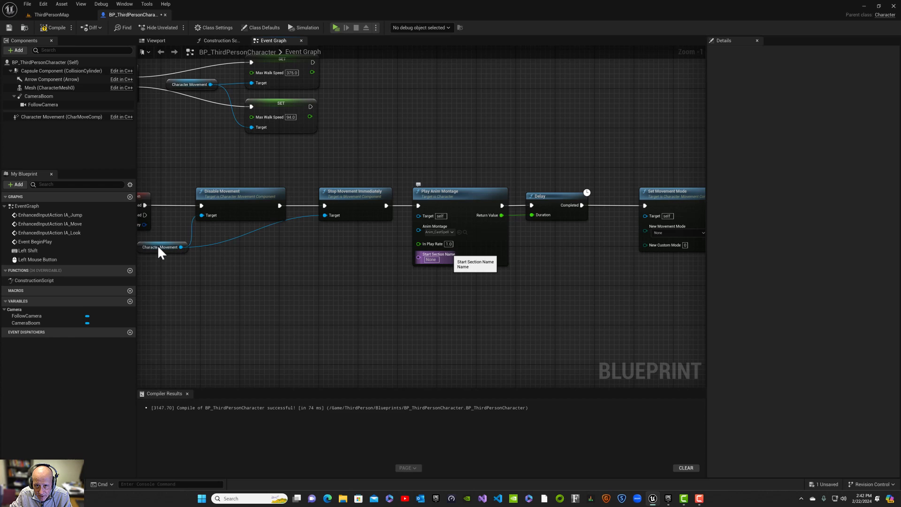
{"action": "right_click_drag", "start_coordinate": [376, 308], "coordinate": [416, 312]}
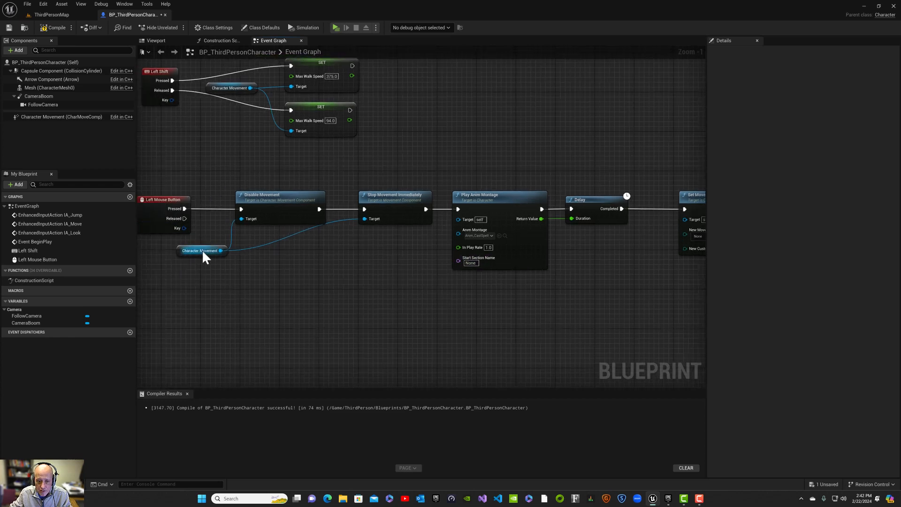
{"action": "left_click_drag", "start_coordinate": [202, 252], "coordinate": [685, 219]}
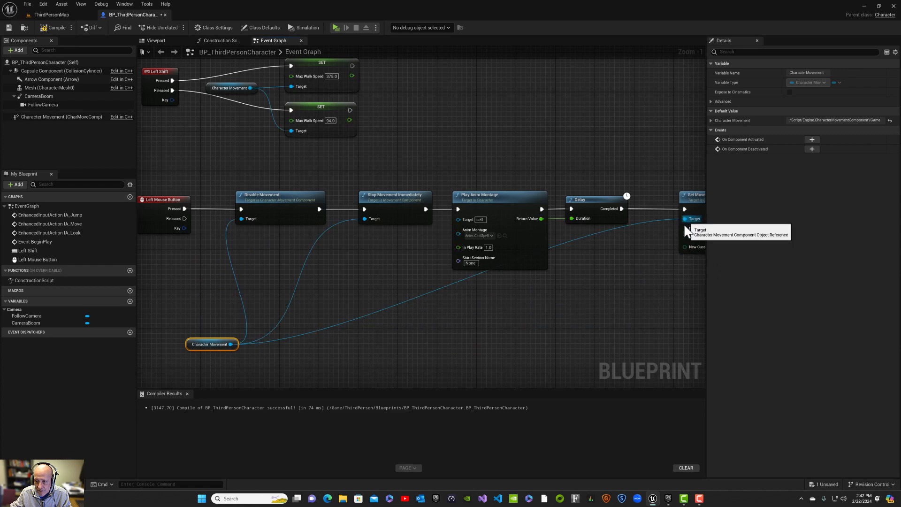
Step: Add a reroute point to the Set Movement Mode Target wire, place it below the nodes, and line up the Character Movement reference with it
{"action": "left_click_drag", "start_coordinate": [209, 347], "coordinate": [218, 270]}
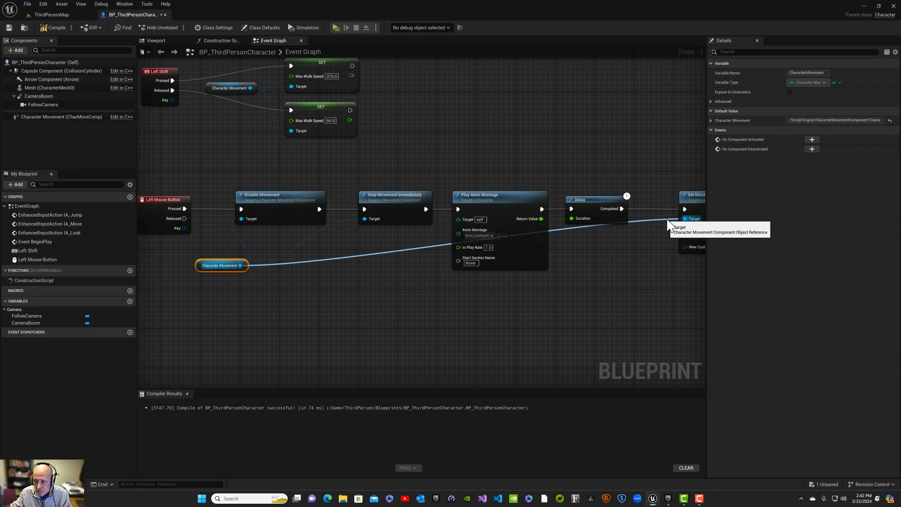
{"action": "double_click", "coordinate": [663, 217]}
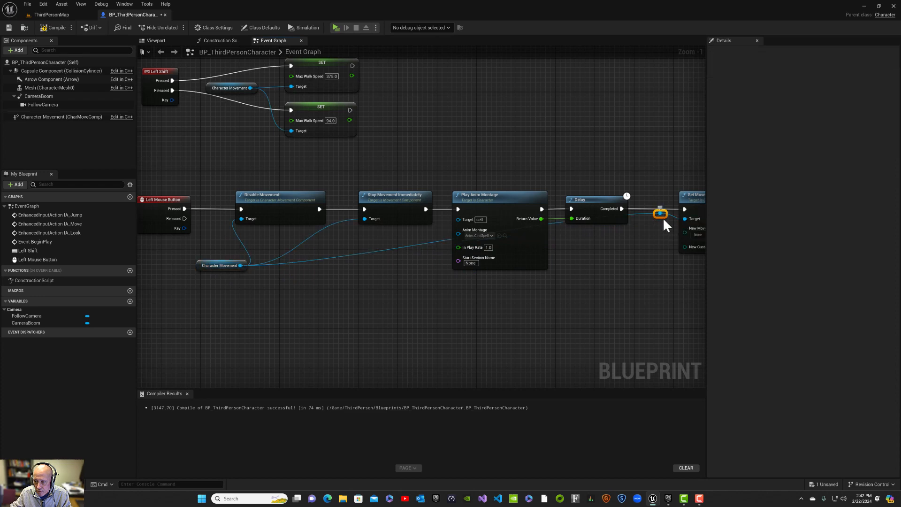
{"action": "left_click_drag", "start_coordinate": [663, 216], "coordinate": [637, 287]}
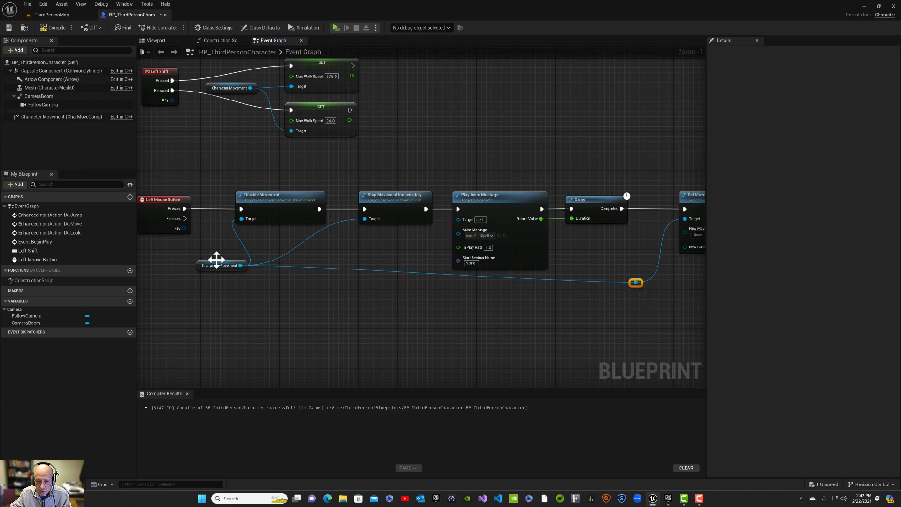
{"action": "left_click_drag", "start_coordinate": [217, 259], "coordinate": [214, 271]}
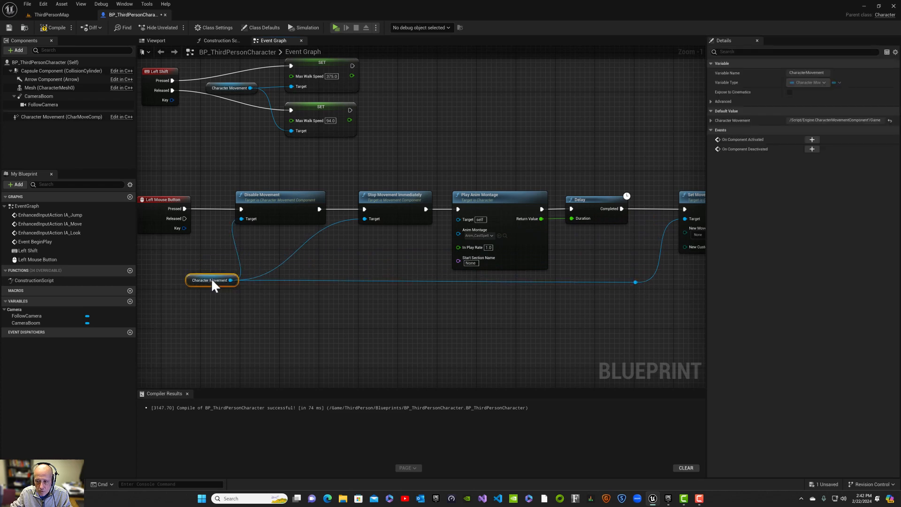
Step: Set New Movement Mode to Walking on the Set Movement Mode node, and compile and save the Blueprint
{"action": "right_click_drag", "start_coordinate": [446, 343], "coordinate": [330, 339]}
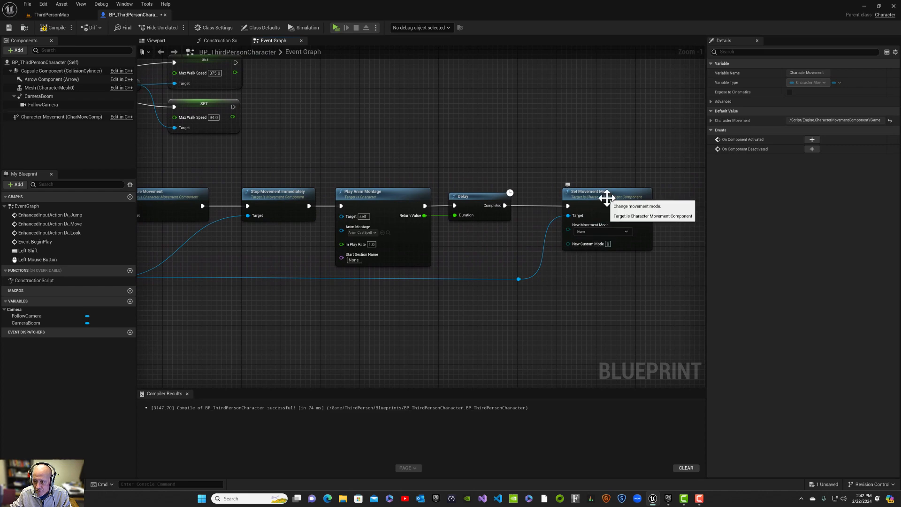
{"action": "left_click", "coordinate": [600, 231]}
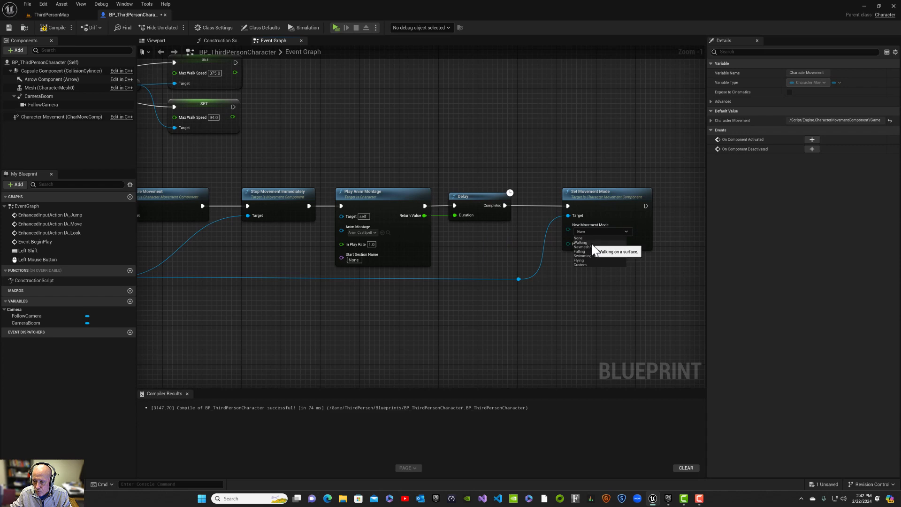
{"action": "left_click", "coordinate": [592, 242]}
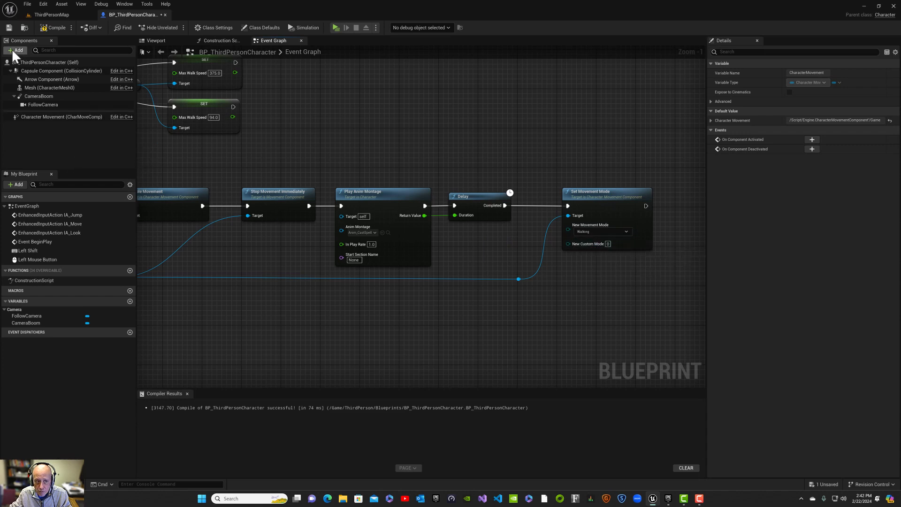
{"action": "left_click", "coordinate": [50, 28]}
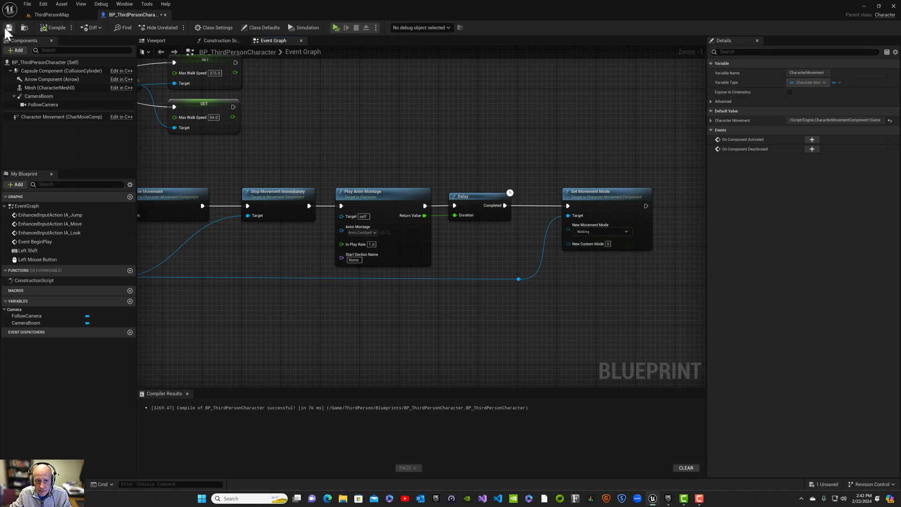
{"action": "left_click", "coordinate": [9, 27]}
Step: Play-test ThirdPersonMap by walking, running and jumping the character, and casting the spell while moving to check that movement stops and resumes
{"action": "left_click", "coordinate": [48, 14]}
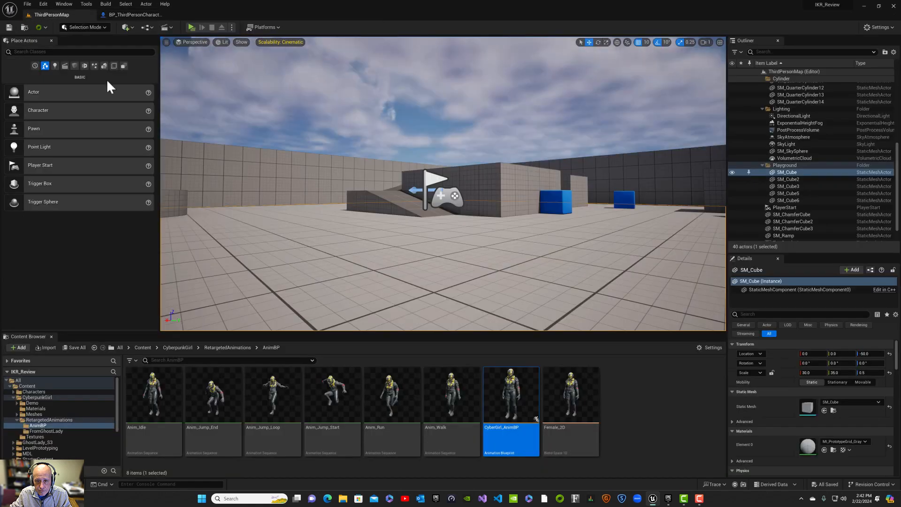
{"action": "left_click", "coordinate": [191, 27]}
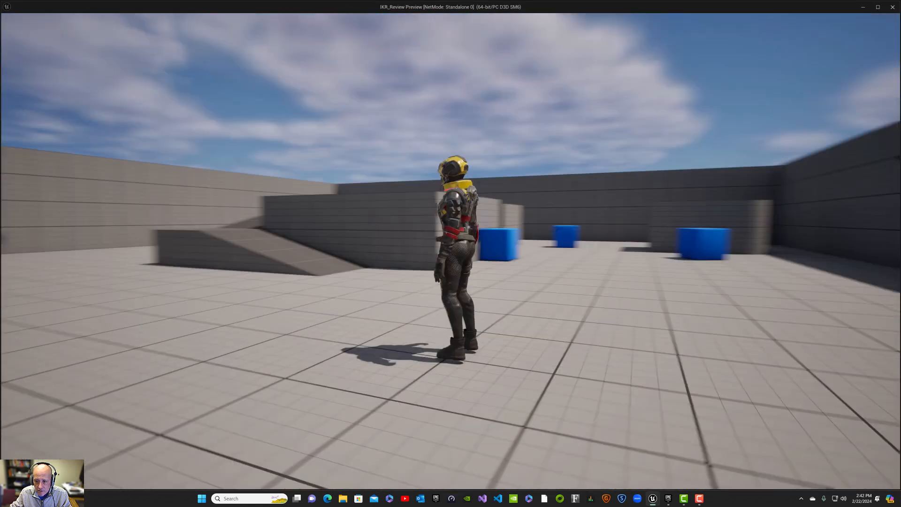
{"action": "key", "text": "w"}
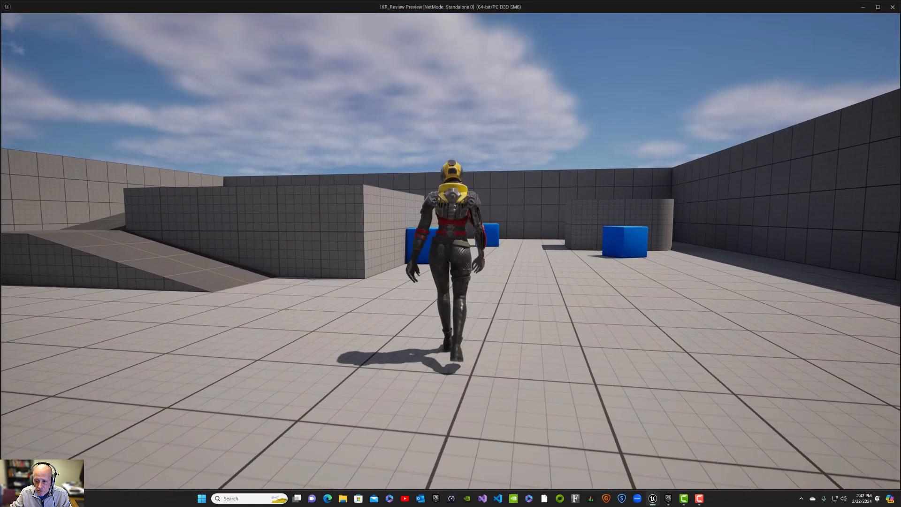
{"action": "key", "text": "space"}
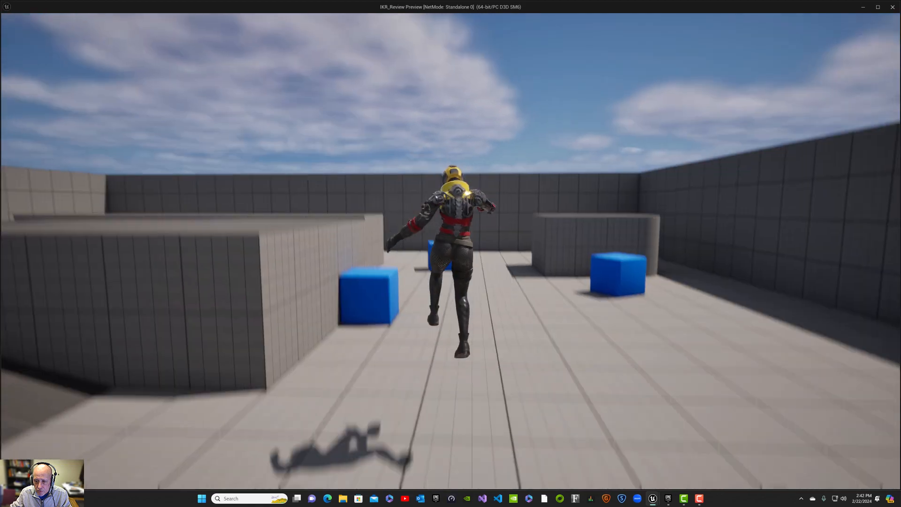
{"action": "key", "text": "w"}
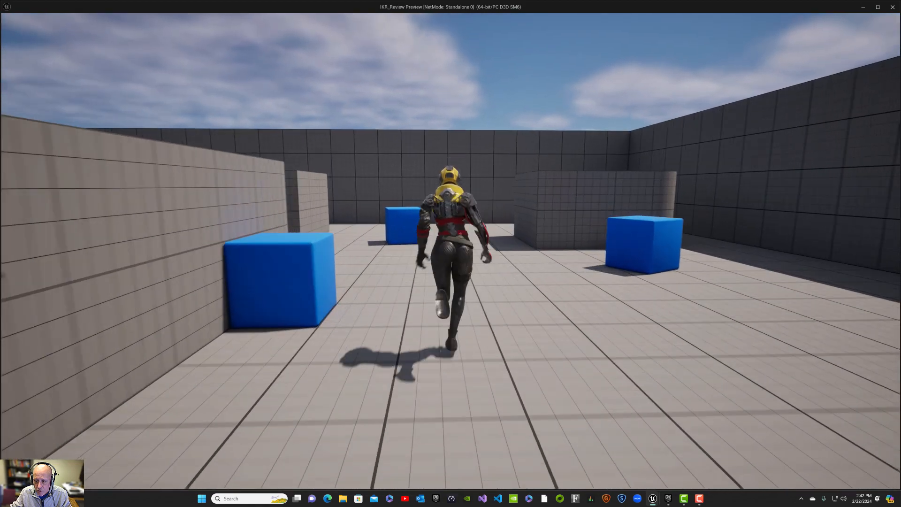
{"action": "key", "text": "s"}
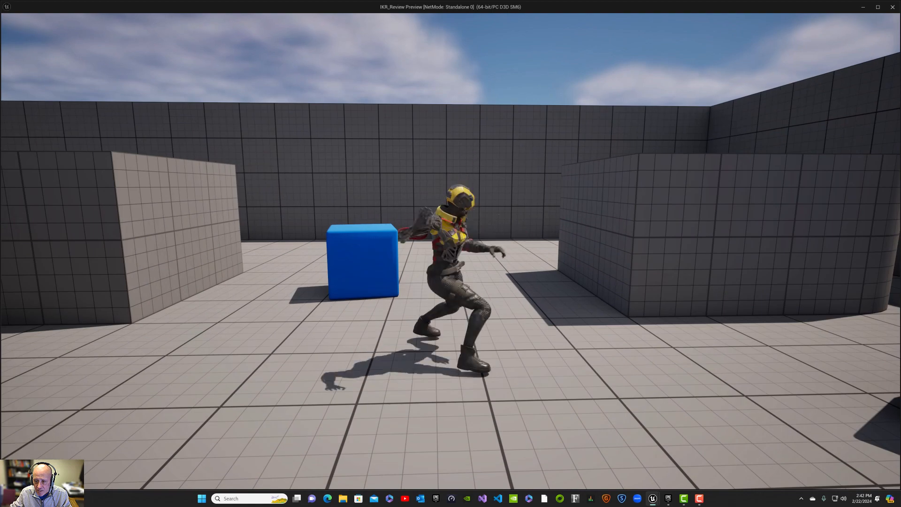
{"action": "key", "text": "w"}
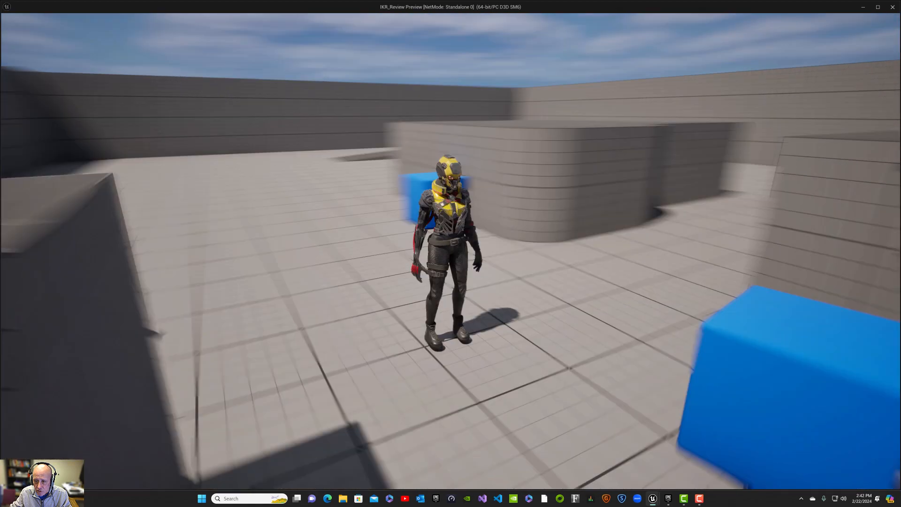
{"action": "key", "text": "w"}
{"action": "key", "text": "1"}
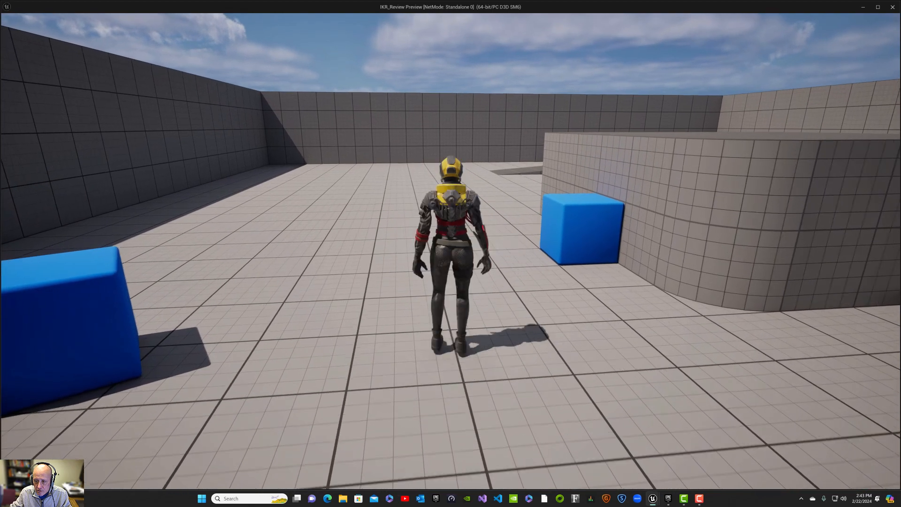
{"action": "key", "text": "shift"}
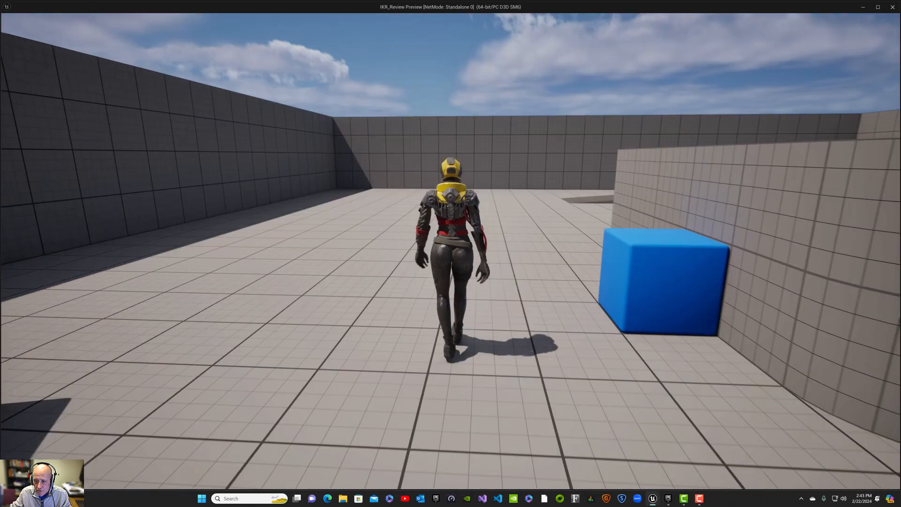
{"action": "key", "text": "1"}
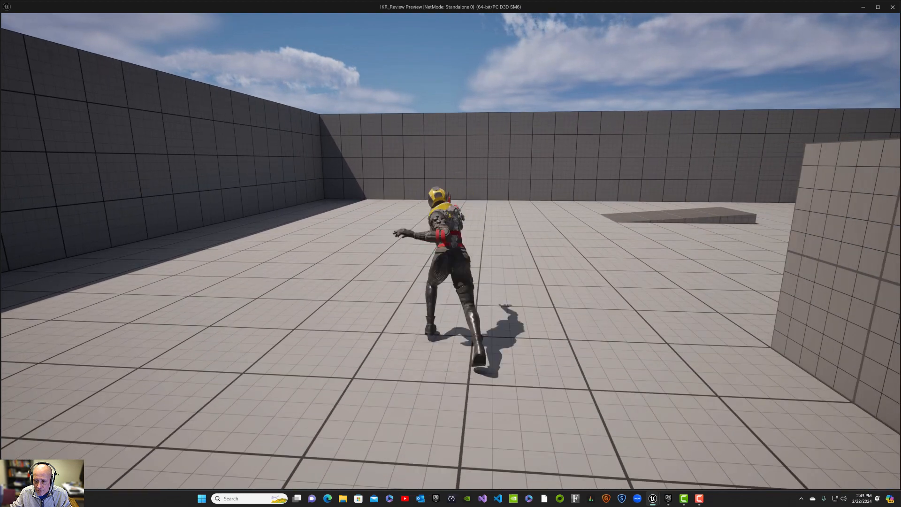
{"action": "key", "text": "w"}
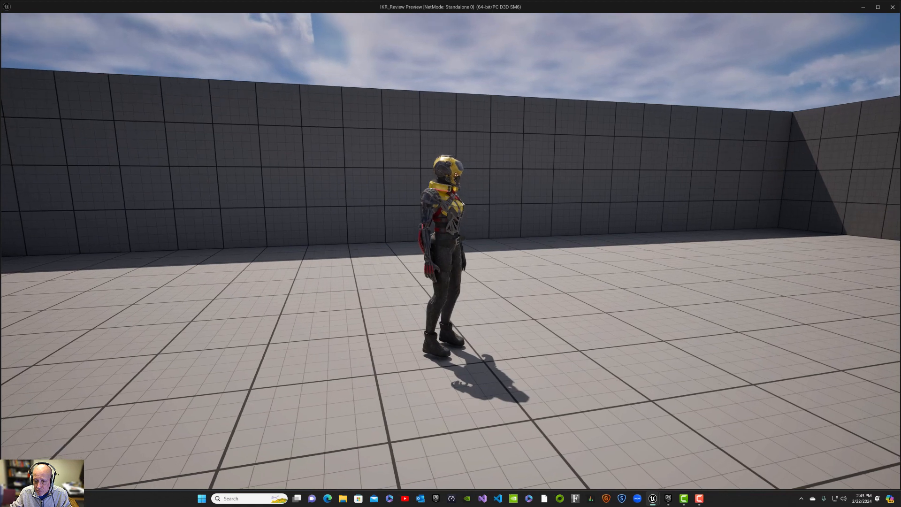
{"action": "key", "text": "Escape"}
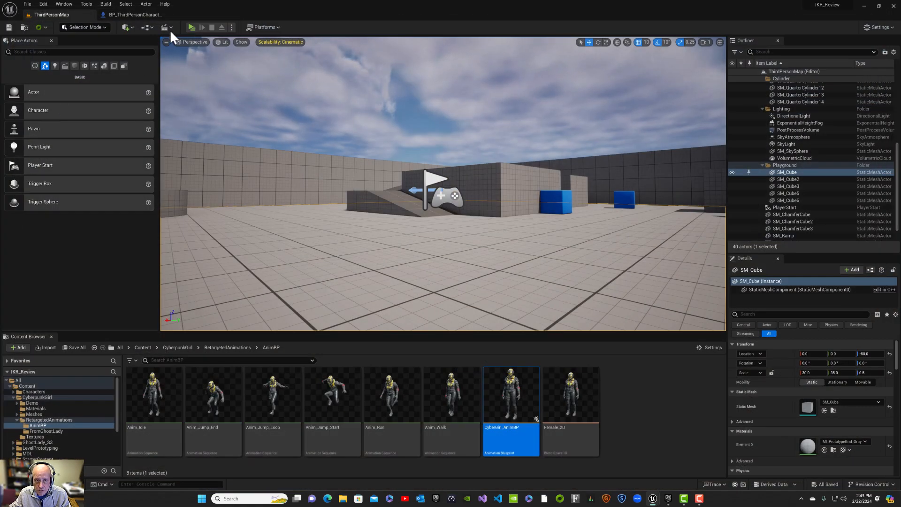
Step: Inspect the Delay node and its Duration link from Play Anim Montage's Return Value in the BP_ThirdPersonCharacter event graph
{"action": "left_click", "coordinate": [134, 15]}
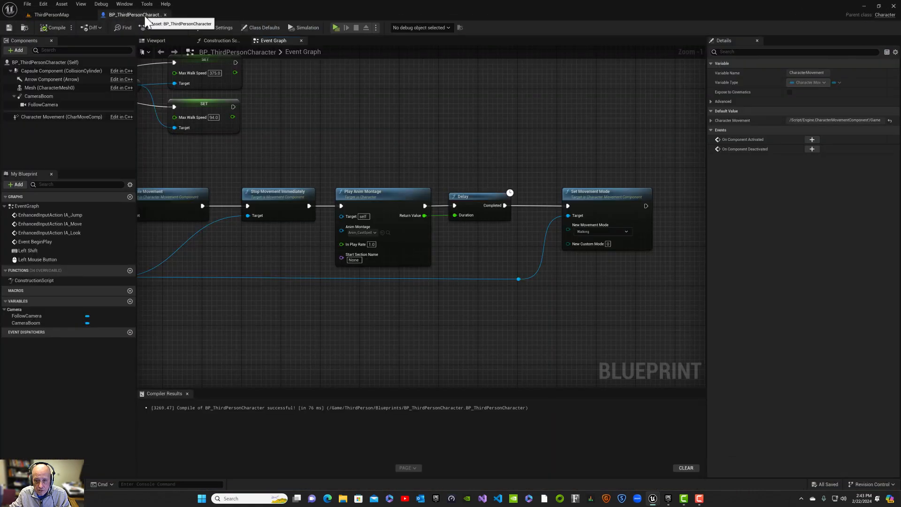
{"action": "left_click", "coordinate": [483, 194]}
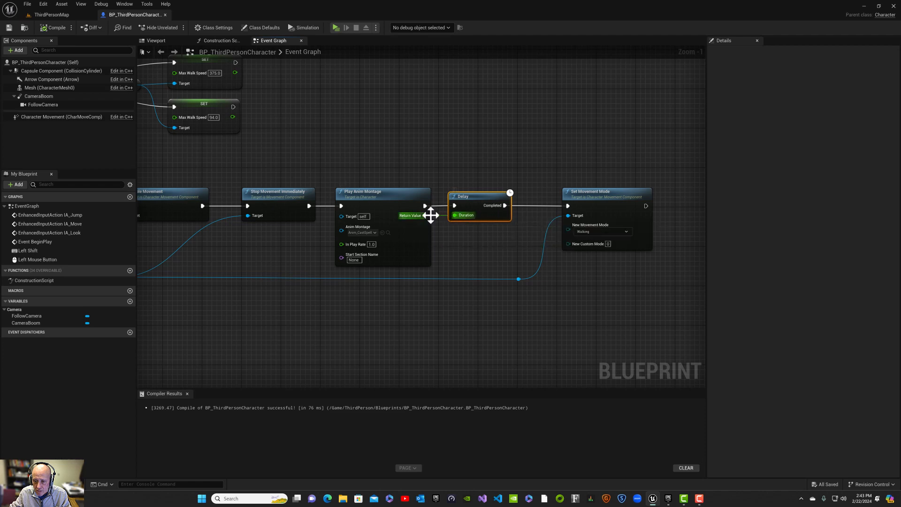
{"action": "left_click_drag", "start_coordinate": [430, 215], "coordinate": [462, 221]}
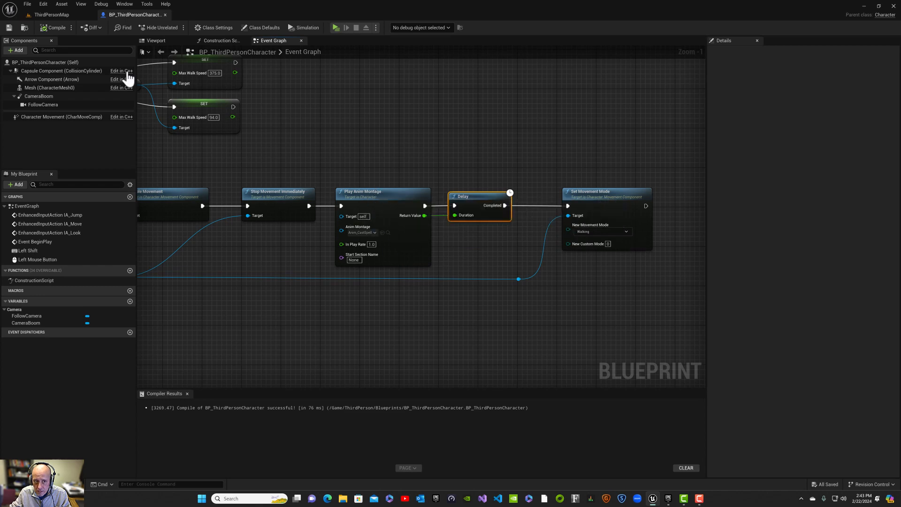
Step: Browse the retargeted animations in CyberpunkGirl's RetargetedAnimations/FromGhostLady folder
{"action": "left_click", "coordinate": [61, 15]}
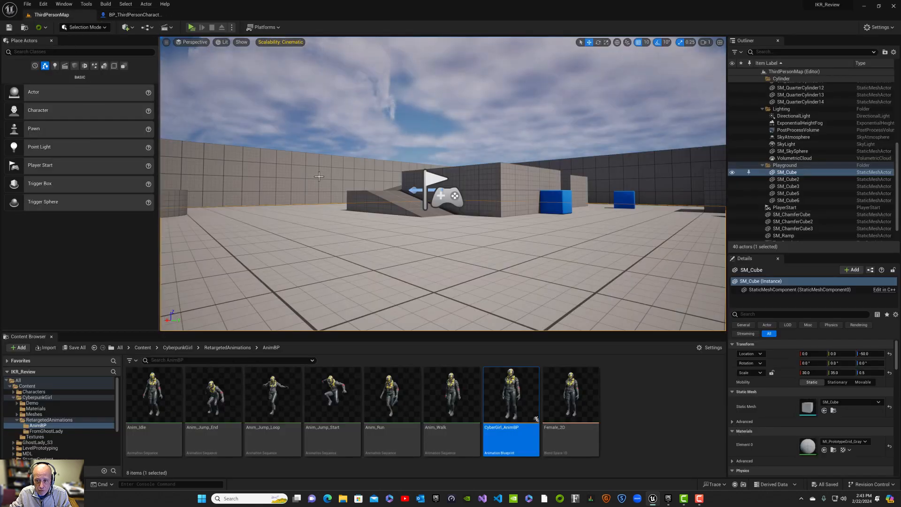
{"action": "right_click_drag", "start_coordinate": [376, 181], "coordinate": [409, 186]}
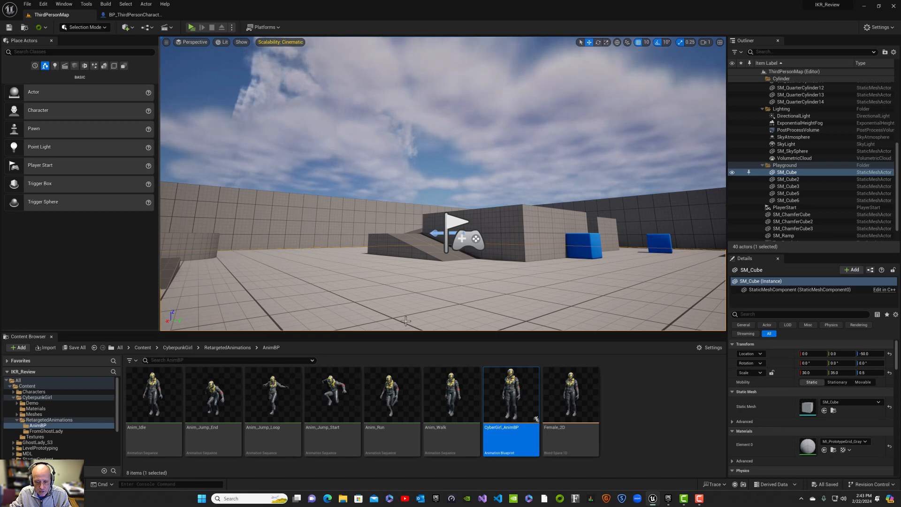
{"action": "left_click", "coordinate": [229, 347]}
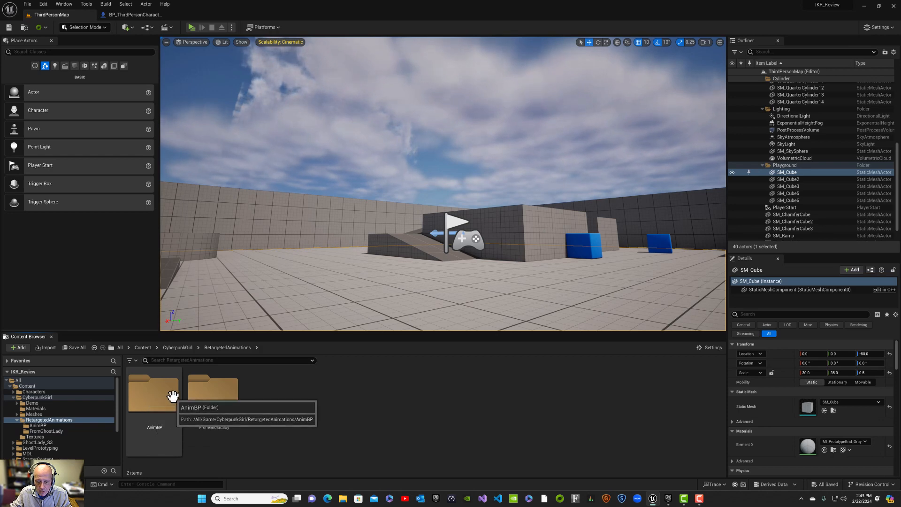
{"action": "double_click", "coordinate": [220, 402]}
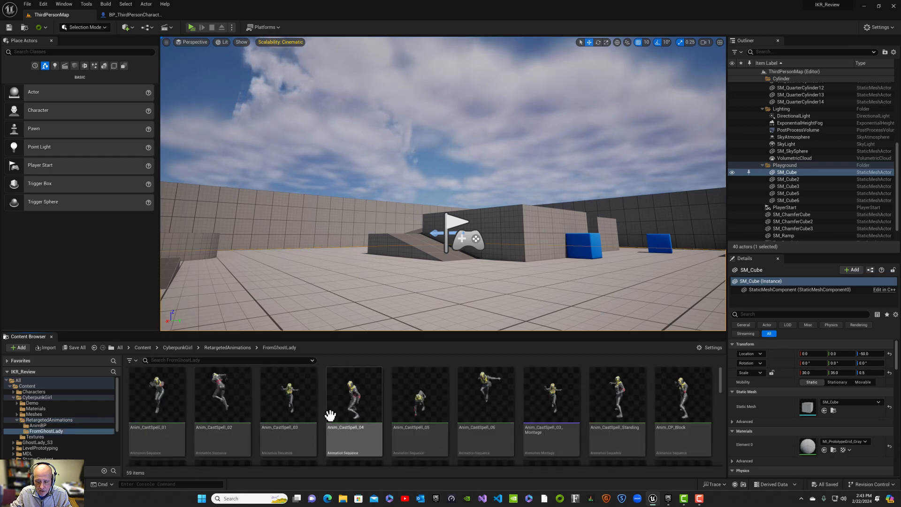
{"action": "scroll", "coordinate": [330, 414], "scroll_direction": "down", "scroll_amount": 2}
{"action": "scroll", "coordinate": [330, 414], "scroll_direction": "down", "scroll_amount": 5}
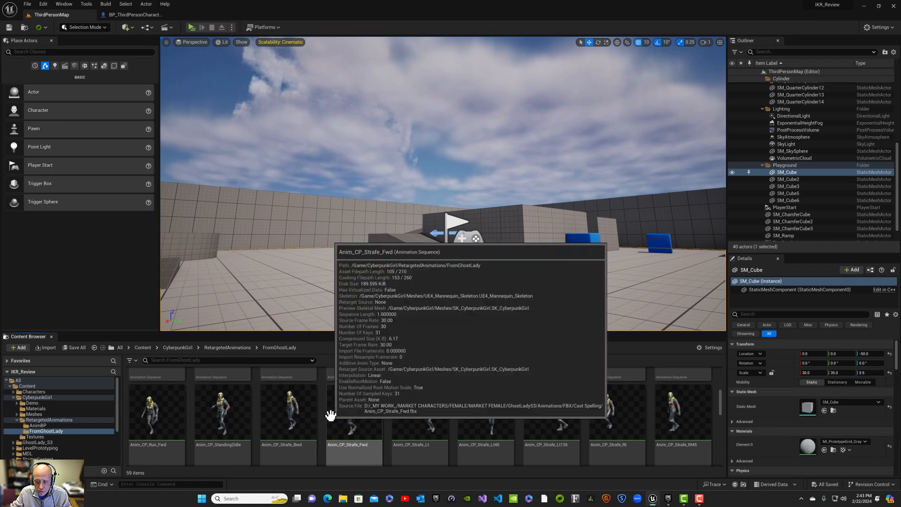
{"action": "scroll", "coordinate": [331, 414], "scroll_direction": "down", "scroll_amount": 2}
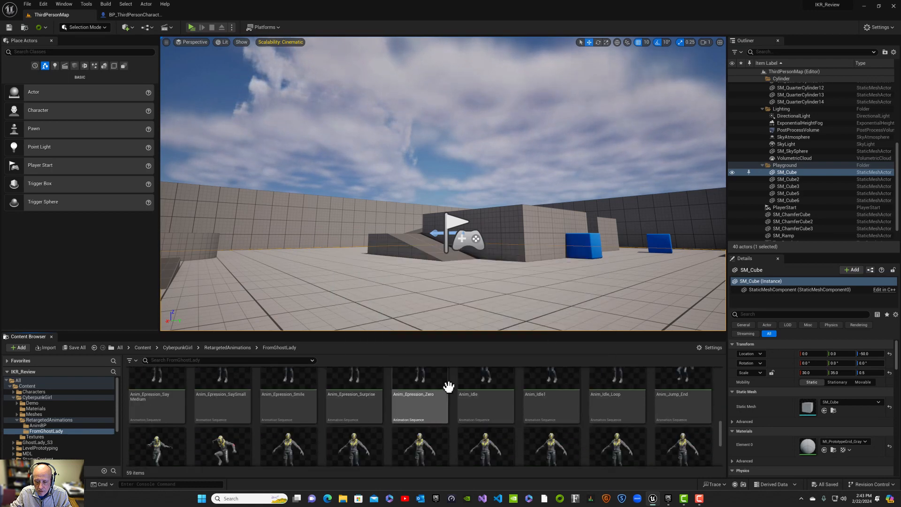
{"action": "scroll", "coordinate": [493, 401], "scroll_direction": "down", "scroll_amount": 2}
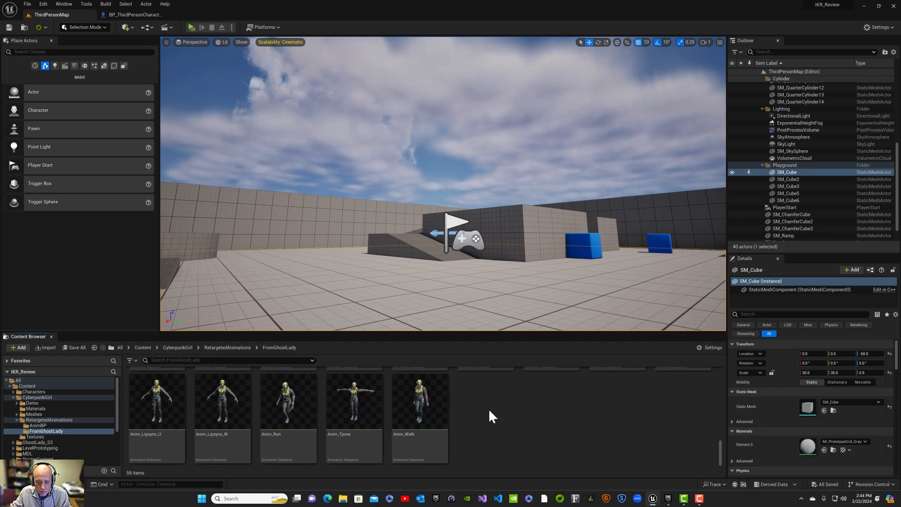
Step: Find the Anim_CP_Taunt sequence in the FromGhostLady folder, preview it in the animation editor and close it
{"action": "scroll", "coordinate": [489, 411], "scroll_direction": "up", "scroll_amount": 3}
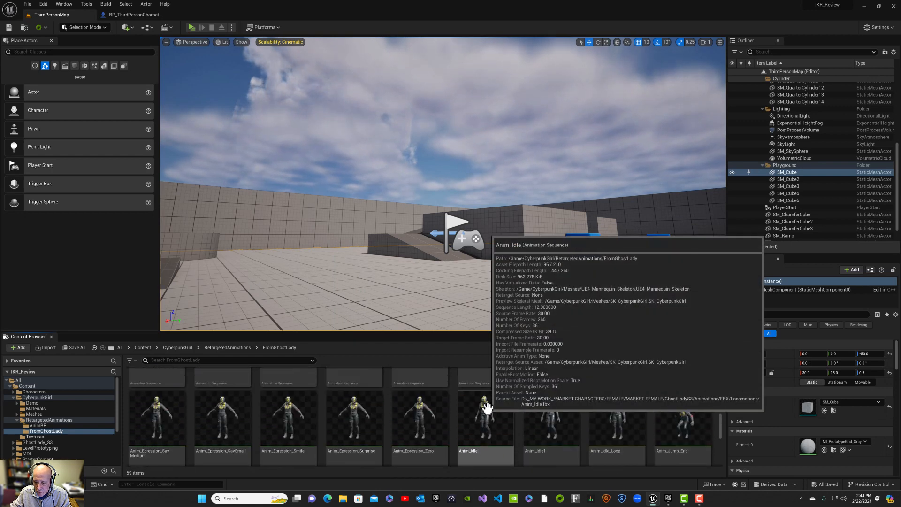
{"action": "scroll", "coordinate": [487, 408], "scroll_direction": "up", "scroll_amount": 3}
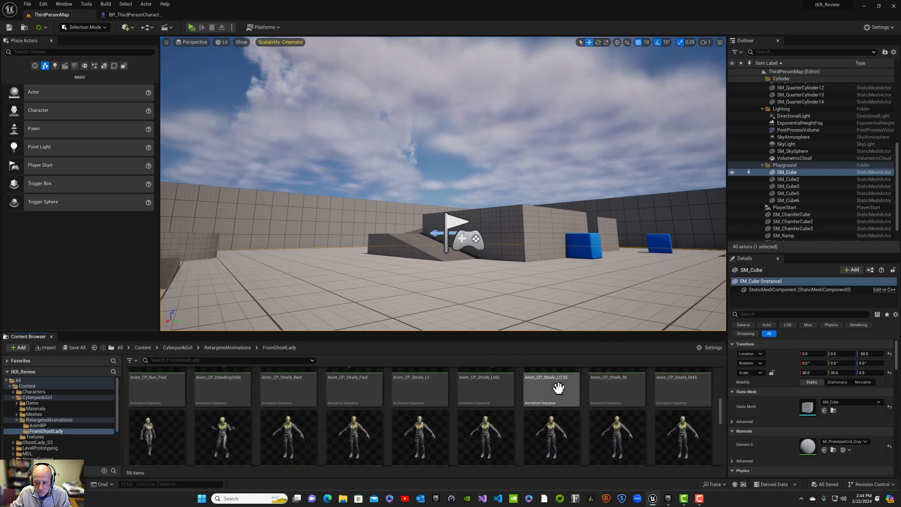
{"action": "scroll", "coordinate": [372, 438], "scroll_direction": "down", "scroll_amount": 1}
{"action": "left_click", "coordinate": [202, 445]}
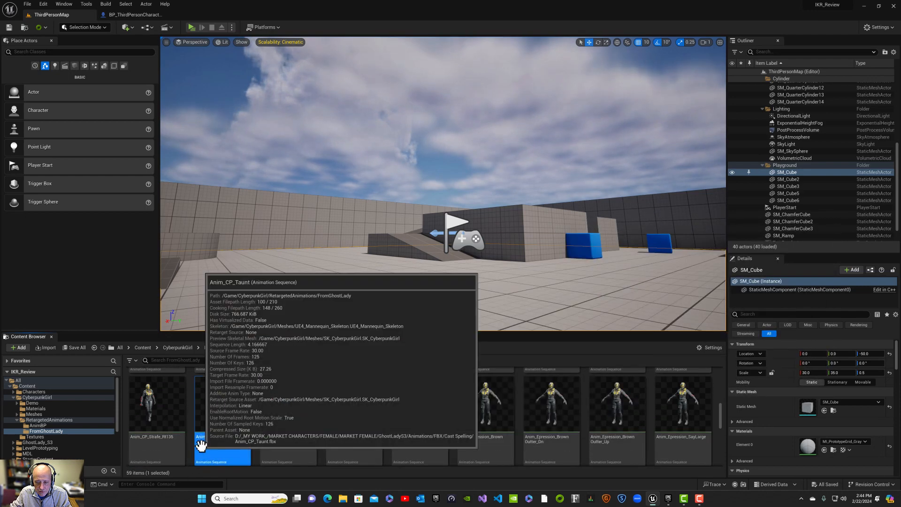
{"action": "double_click", "coordinate": [201, 446]}
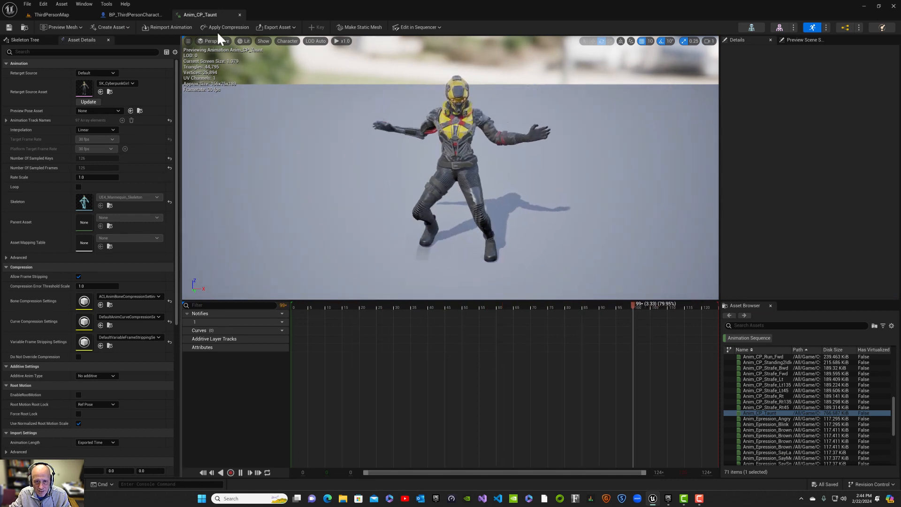
{"action": "left_click", "coordinate": [240, 14]}
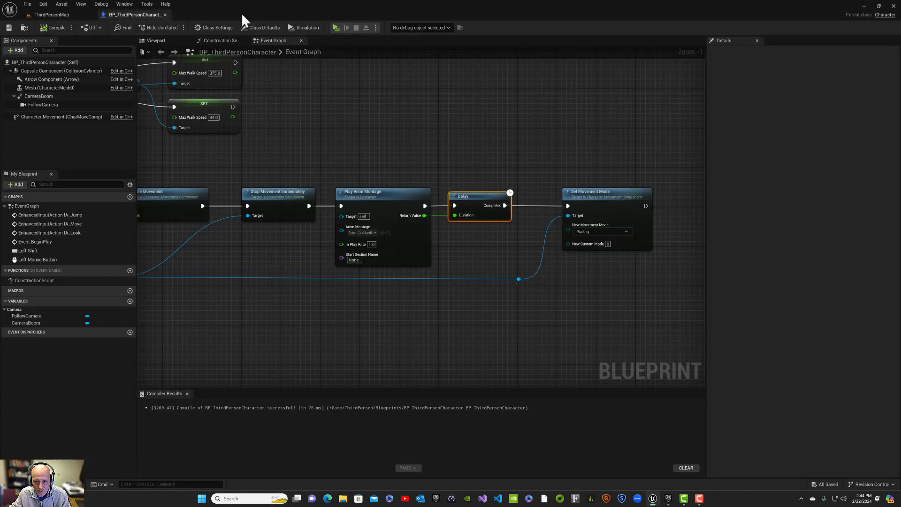
Step: Duplicate the Left Mouse Button's node chain and Character Movement reference, without the event, below the original, and check the montages its Play Anim Montage offers
{"action": "right_click_drag", "start_coordinate": [281, 325], "coordinate": [368, 300]}
{"action": "scroll", "coordinate": [368, 300], "scroll_direction": "down", "scroll_amount": 2}
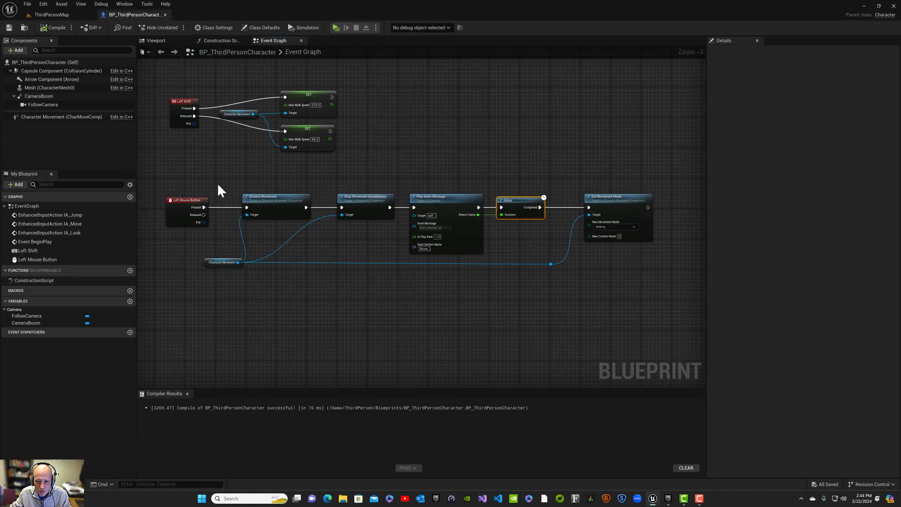
{"action": "left_click_drag", "start_coordinate": [216, 185], "coordinate": [570, 296]}
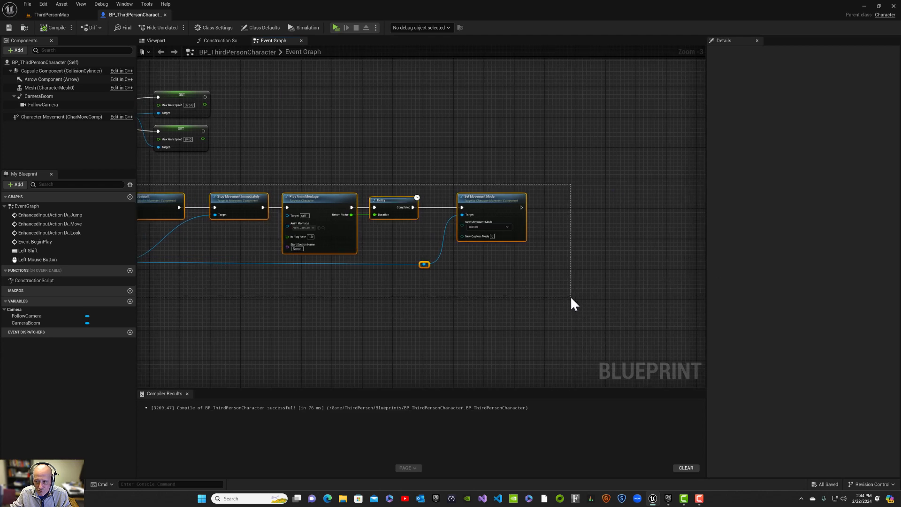
{"action": "right_click_drag", "start_coordinate": [350, 347], "coordinate": [530, 270]}
{"action": "left_click", "coordinate": [334, 266]}
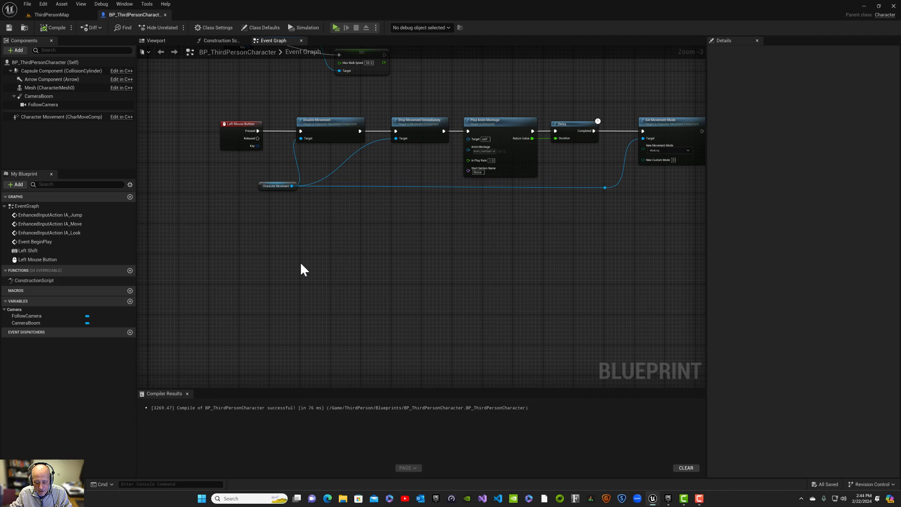
{"action": "key", "text": "ctrl+v"}
{"action": "left_click_drag", "start_coordinate": [339, 251], "coordinate": [468, 252]}
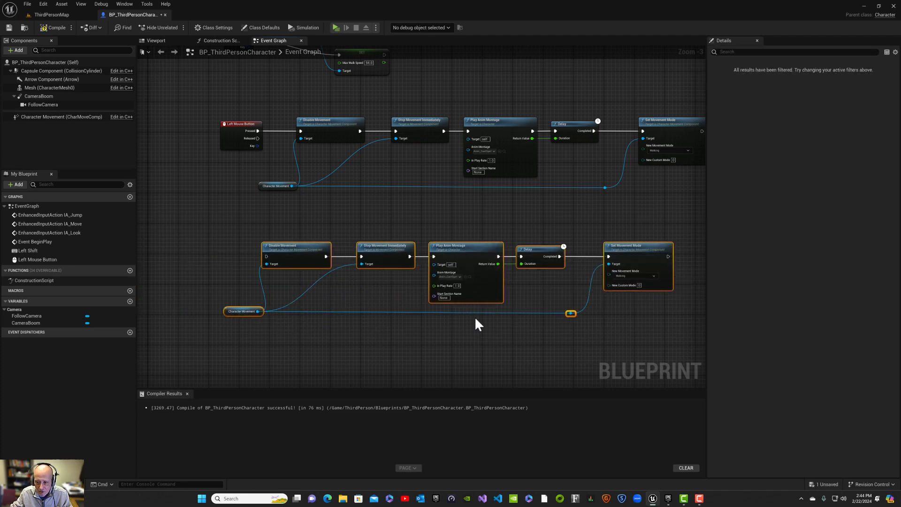
{"action": "left_click", "coordinate": [459, 276]}
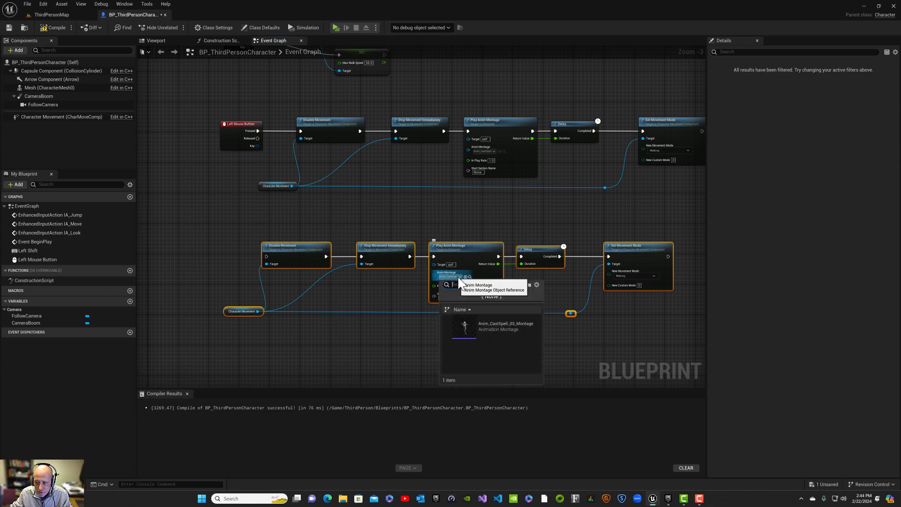
{"action": "left_click", "coordinate": [458, 276]}
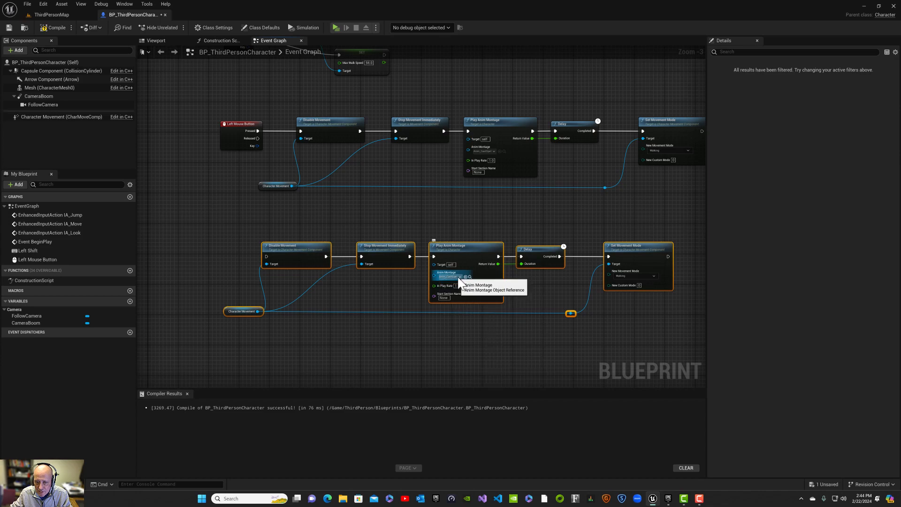
Step: Create an AnimMontage from the Anim_CP_Taunt sequence in the FromGhostLady folder, keeping the name Anim_CP_Taunt_Montage
{"action": "left_click", "coordinate": [40, 15]}
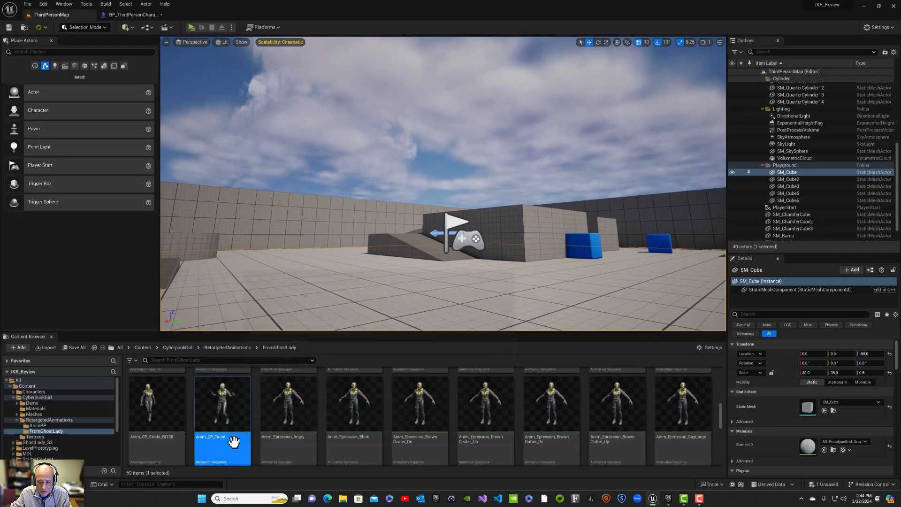
{"action": "right_click", "coordinate": [227, 439]}
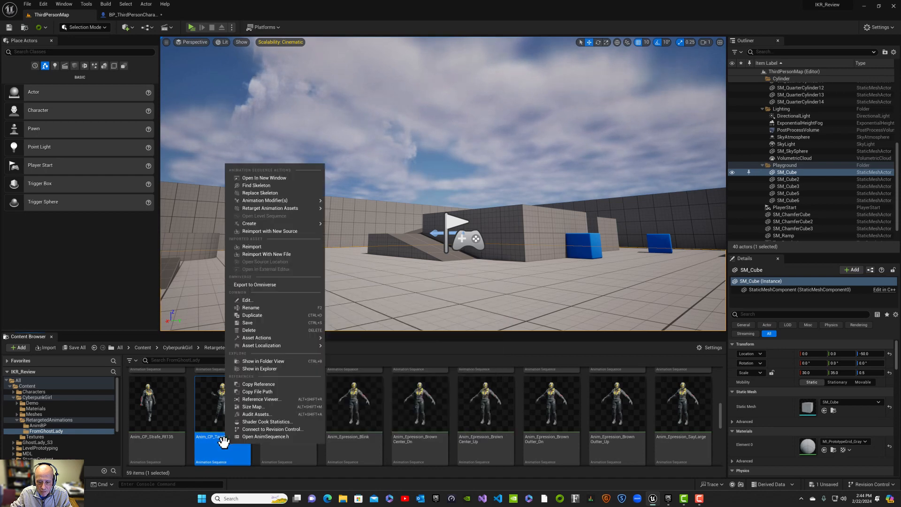
{"action": "mouse_move", "coordinate": [289, 225]}
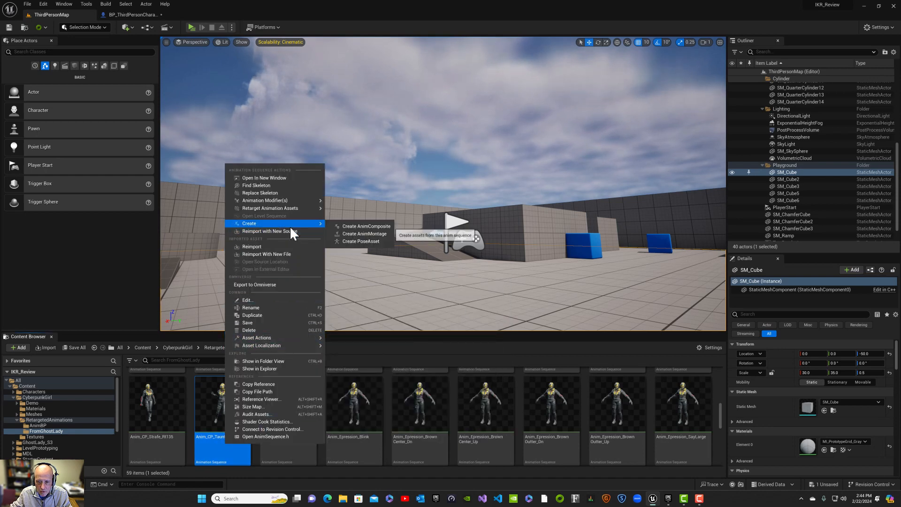
{"action": "left_click", "coordinate": [351, 233]}
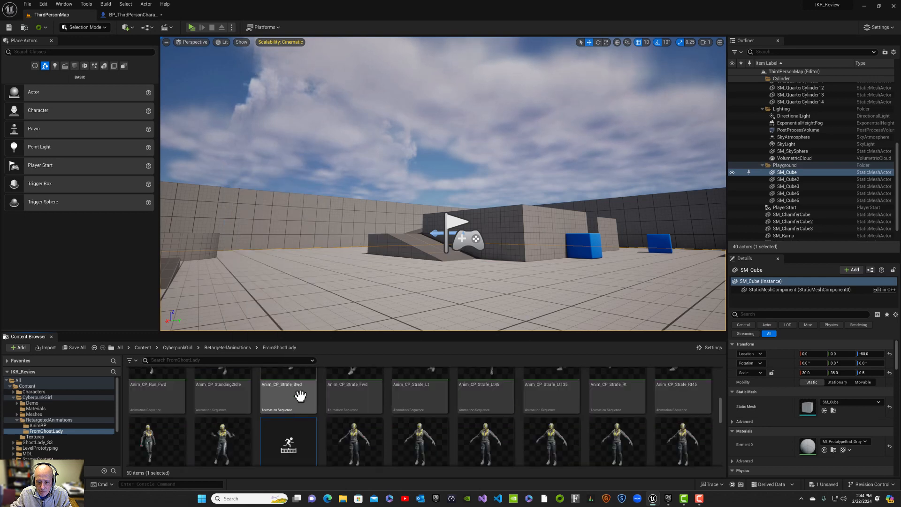
{"action": "scroll", "coordinate": [289, 409], "scroll_direction": "down", "scroll_amount": 3}
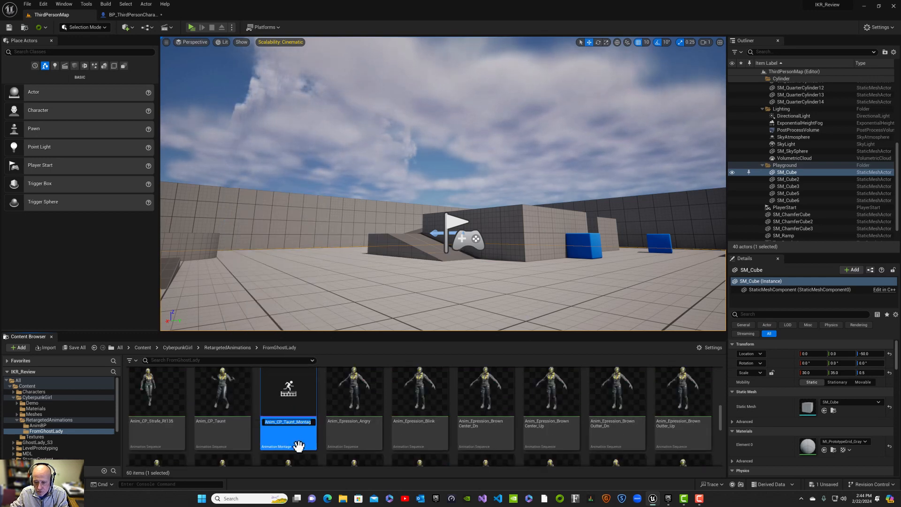
{"action": "key", "text": "Return"}
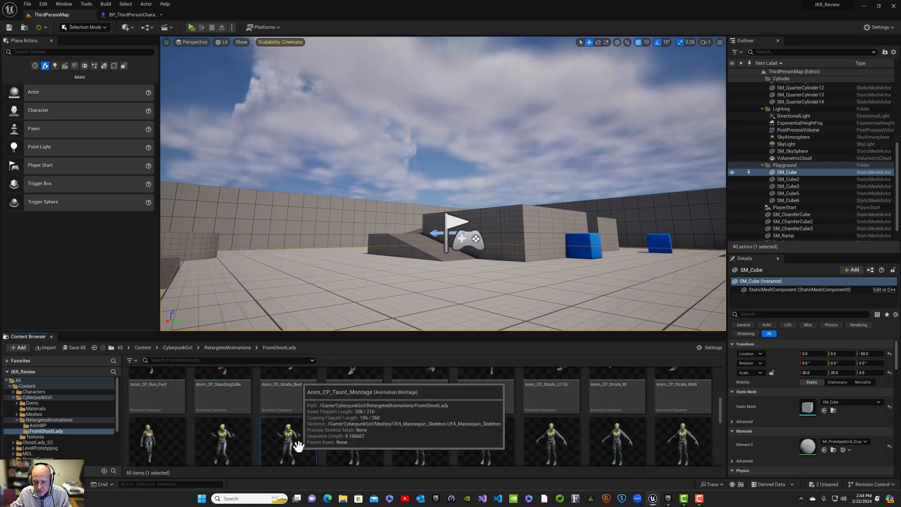
Step: Assign Anim_CP_Taunt_Montage to the duplicated Play Anim Montage node in the BP_ThirdPersonCharacter event graph
{"action": "left_click", "coordinate": [151, 16]}
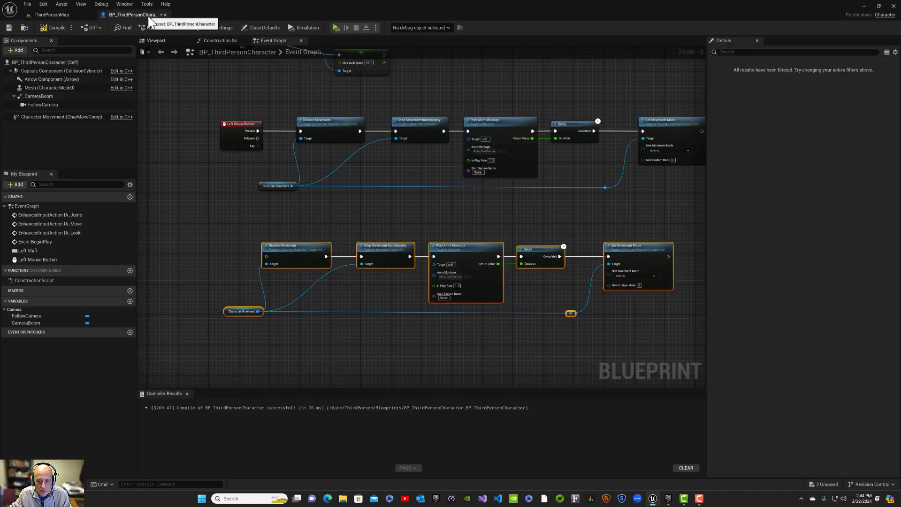
{"action": "left_click", "coordinate": [457, 276]}
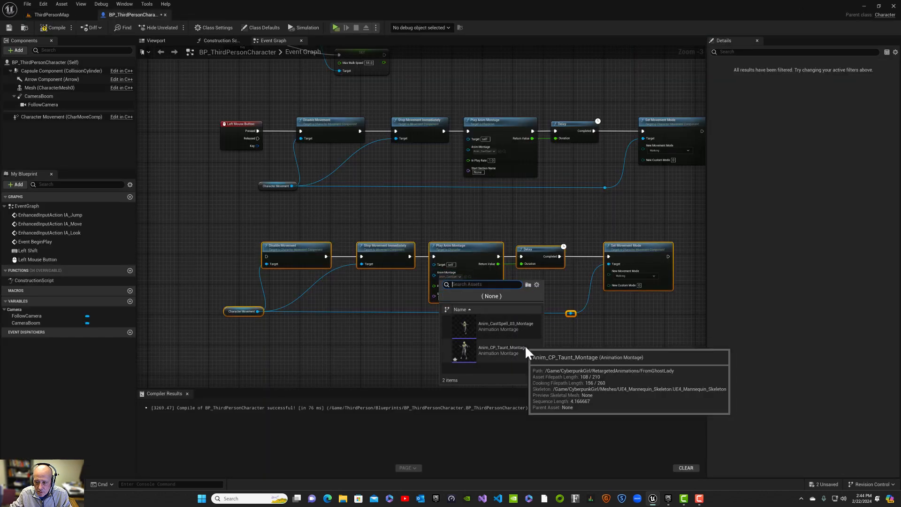
{"action": "left_click", "coordinate": [509, 348]}
Step: Add a T keyboard event beside the duplicated chain and connect its Pressed output to that chain's Disable Movement node
{"action": "right_click_drag", "start_coordinate": [269, 341], "coordinate": [359, 365]}
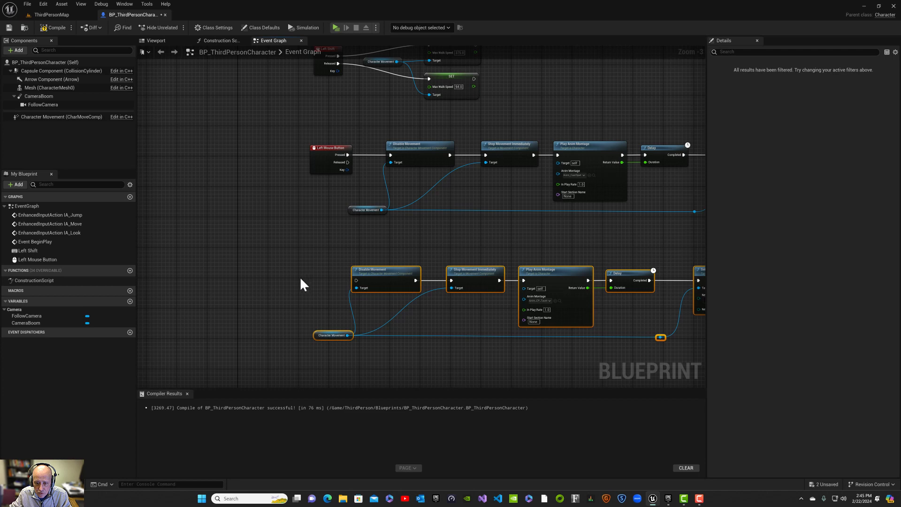
{"action": "right_click", "coordinate": [268, 275]}
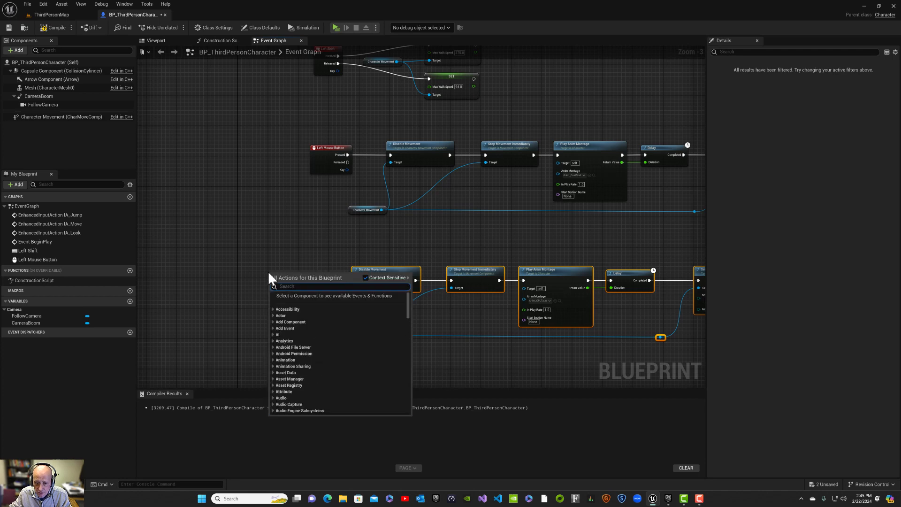
{"action": "type", "text": "ke"}
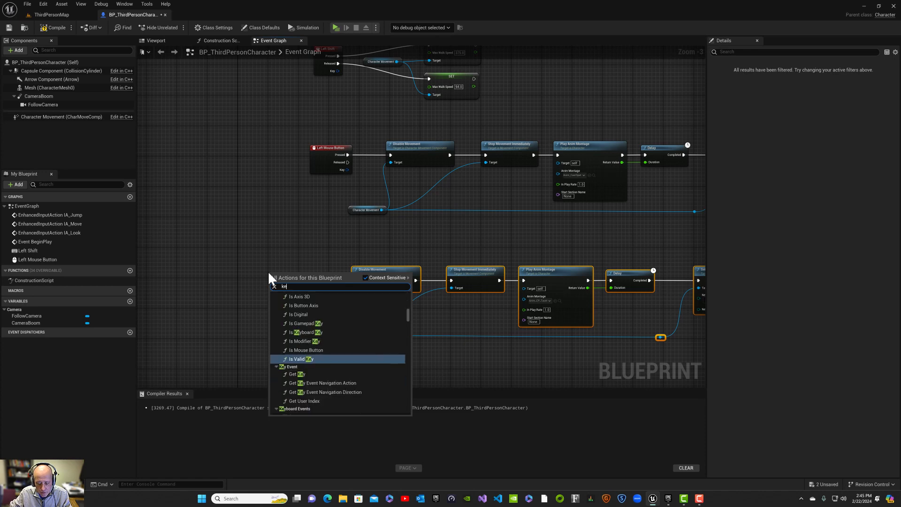
{"action": "type", "text": "yboard"}
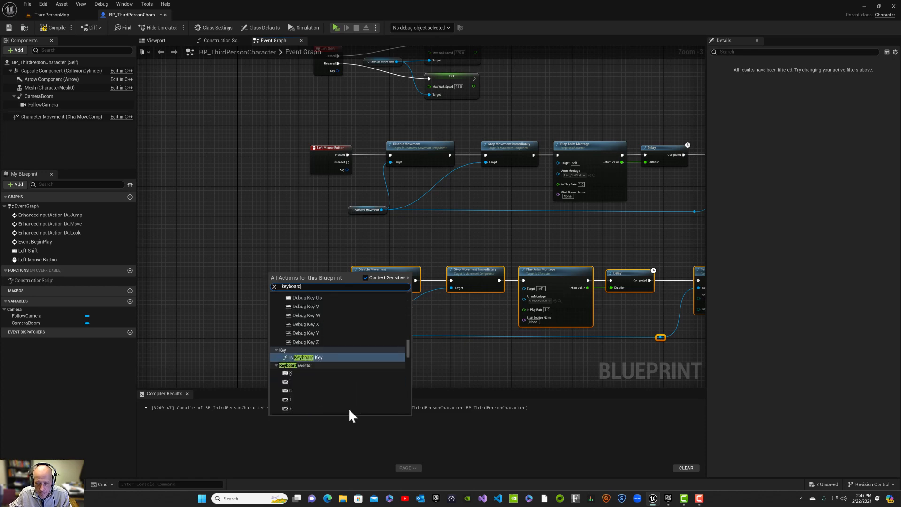
{"action": "scroll", "coordinate": [348, 404], "scroll_direction": "down", "scroll_amount": 10}
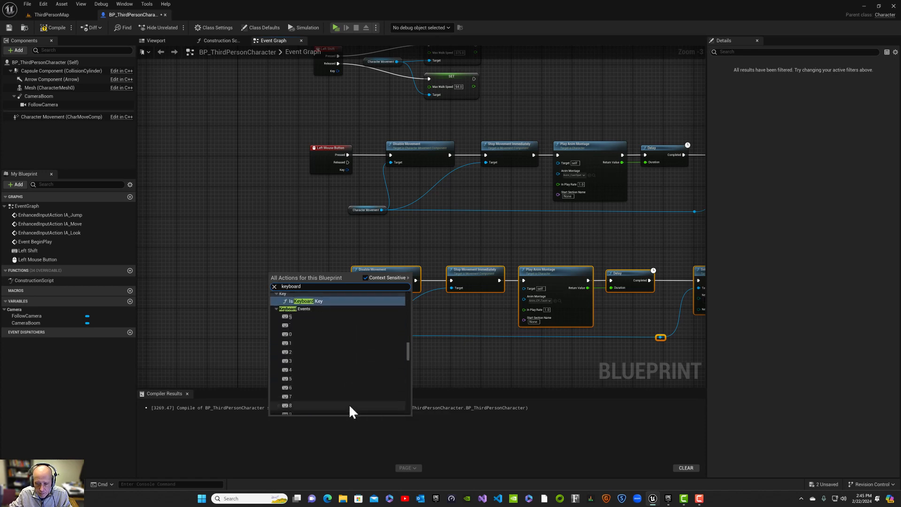
{"action": "scroll", "coordinate": [351, 409], "scroll_direction": "down", "scroll_amount": 15}
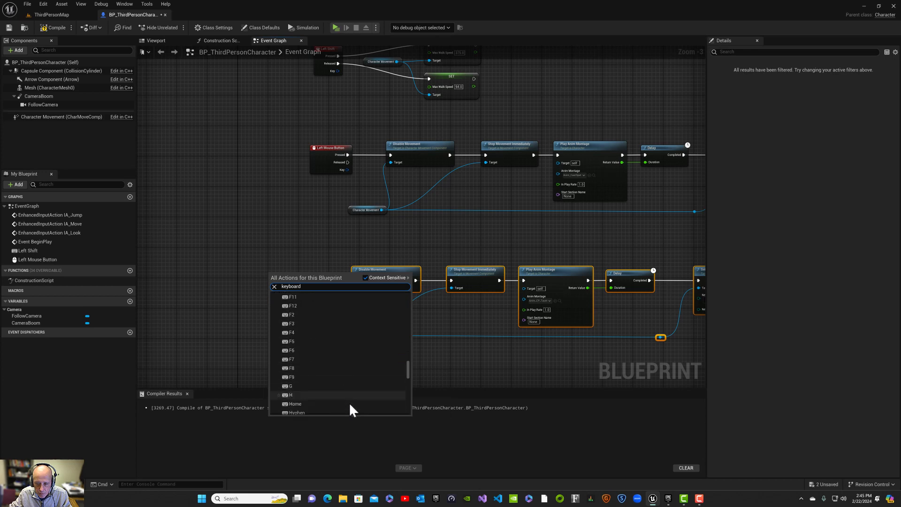
{"action": "scroll", "coordinate": [350, 404], "scroll_direction": "down", "scroll_amount": 10}
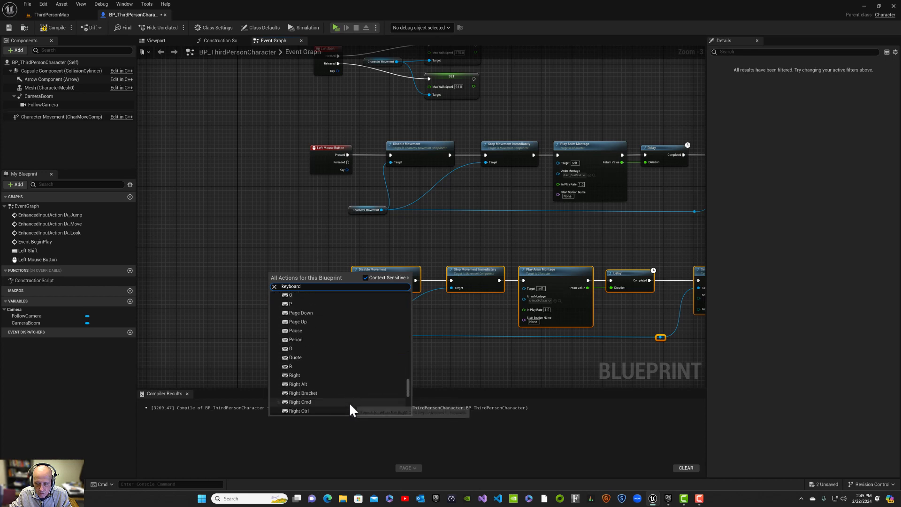
{"action": "scroll", "coordinate": [348, 404], "scroll_direction": "down", "scroll_amount": 2}
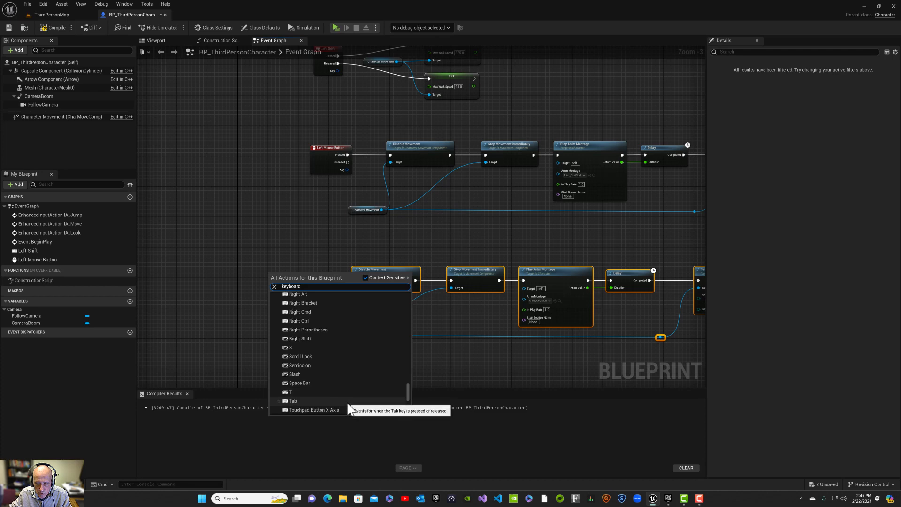
{"action": "left_click", "coordinate": [336, 394]}
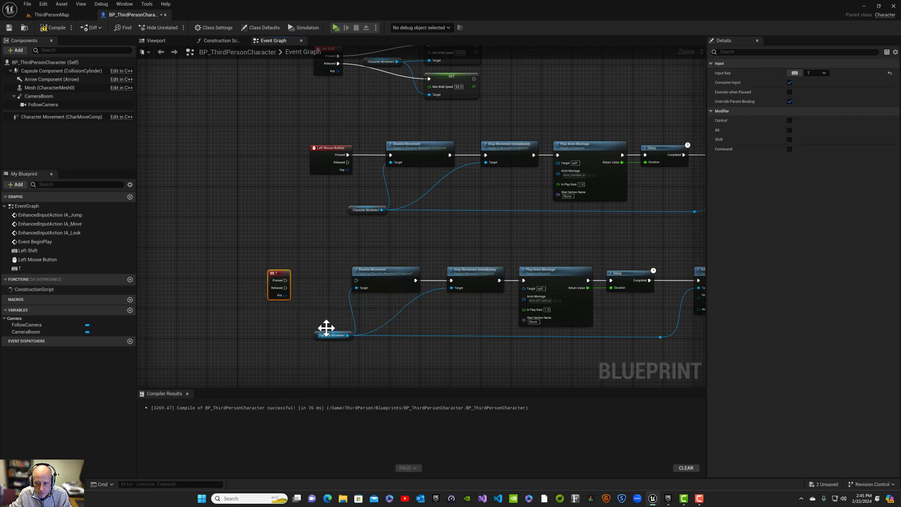
{"action": "left_click_drag", "start_coordinate": [286, 278], "coordinate": [356, 280]}
{"action": "left_click_drag", "start_coordinate": [287, 272], "coordinate": [331, 273]}
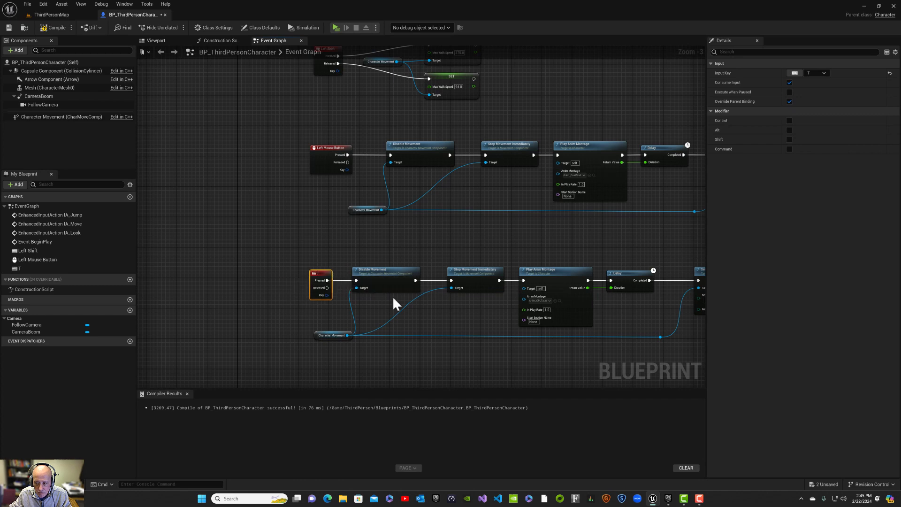
Step: Compile and save the BP_ThirdPersonCharacter blueprint
{"action": "right_click_drag", "start_coordinate": [458, 299], "coordinate": [425, 311]}
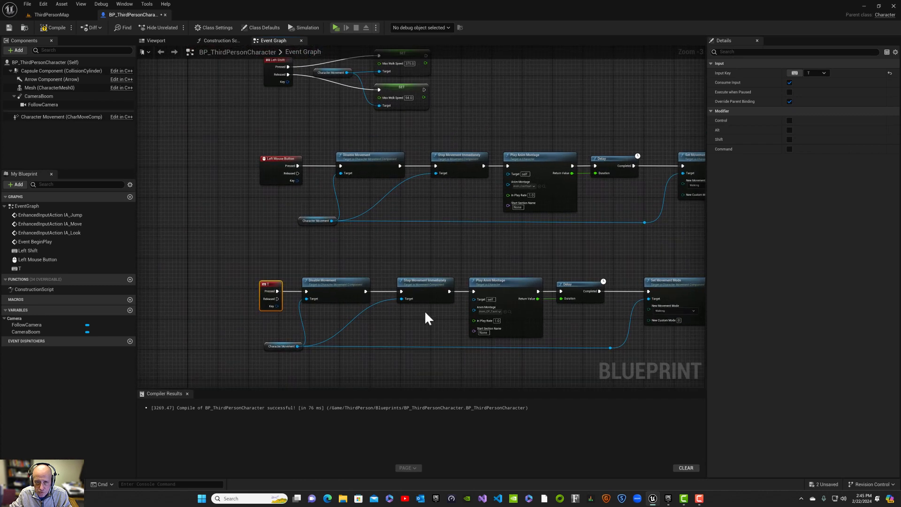
{"action": "left_click", "coordinate": [57, 27]}
{"action": "left_click", "coordinate": [9, 28]}
Step: Play ThirdPersonMap in a new window, walk the character forward and trigger the taunt to test it
{"action": "left_click", "coordinate": [51, 15]}
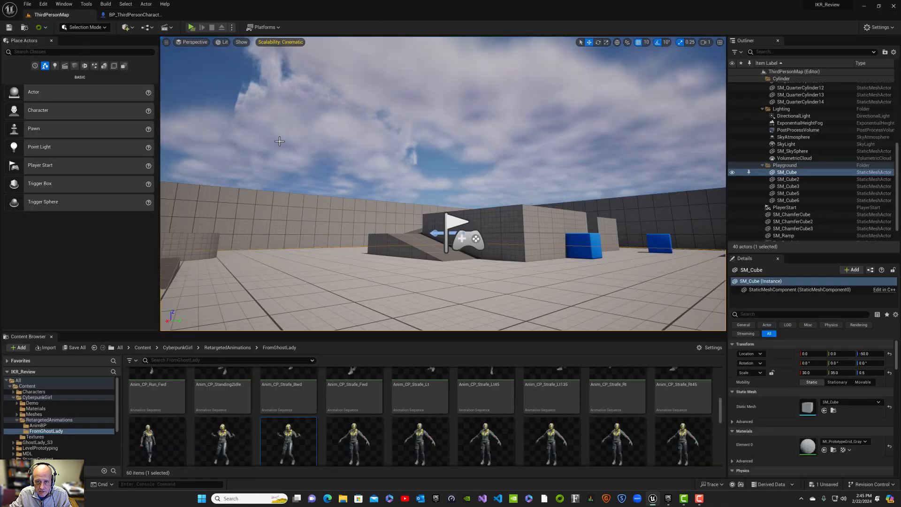
{"action": "right_click_drag", "start_coordinate": [330, 174], "coordinate": [436, 211]}
{"action": "key", "text": "w"}
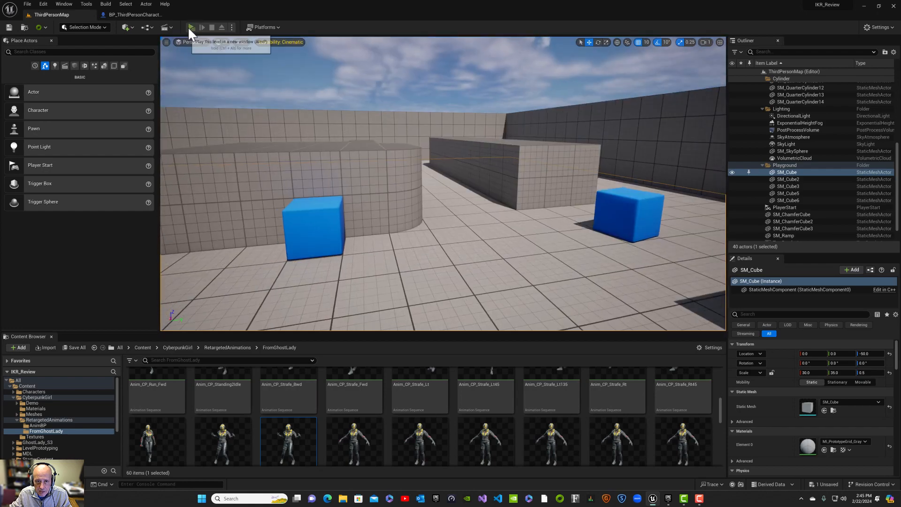
{"action": "left_click", "coordinate": [190, 26]}
{"action": "key", "text": "w"}
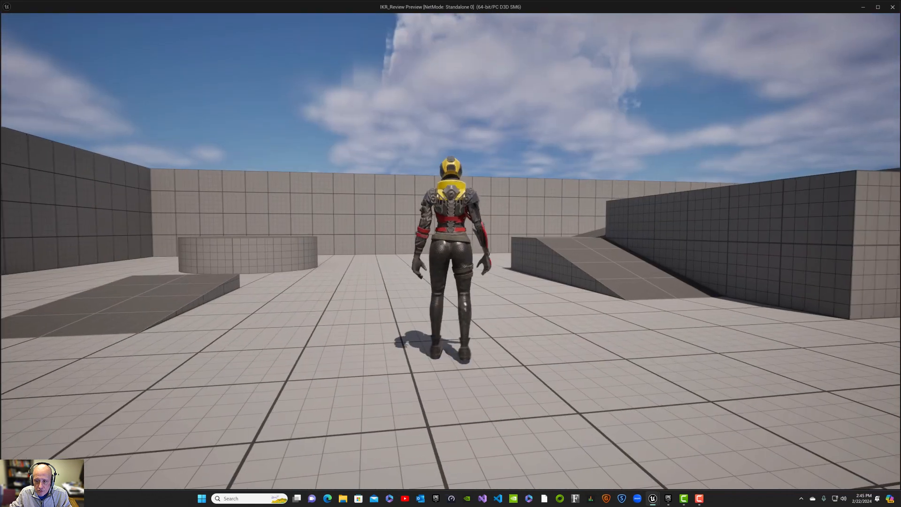
{"action": "key", "text": "w"}
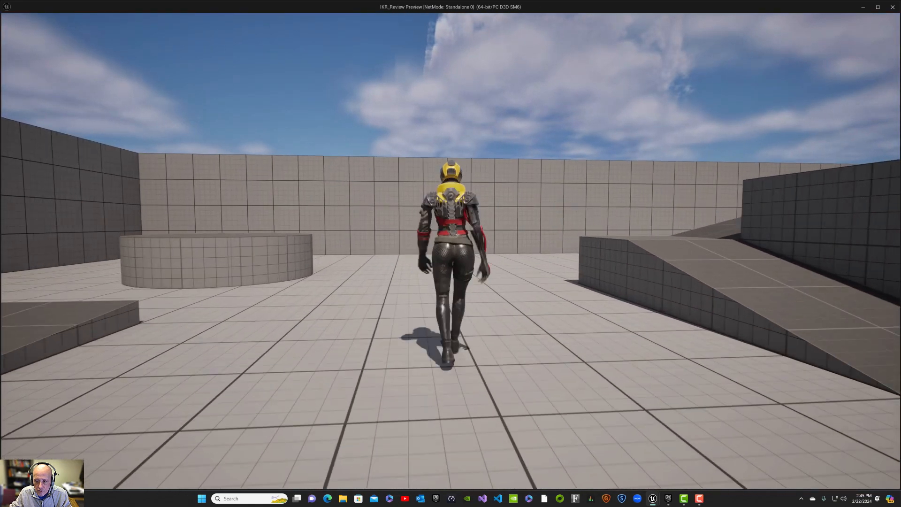
{"action": "key", "text": "1"}
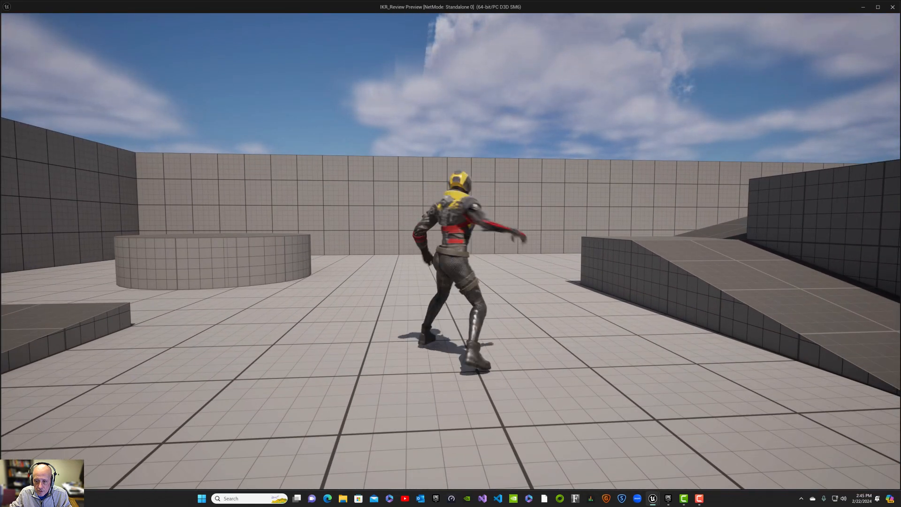
{"action": "key", "text": "1"}
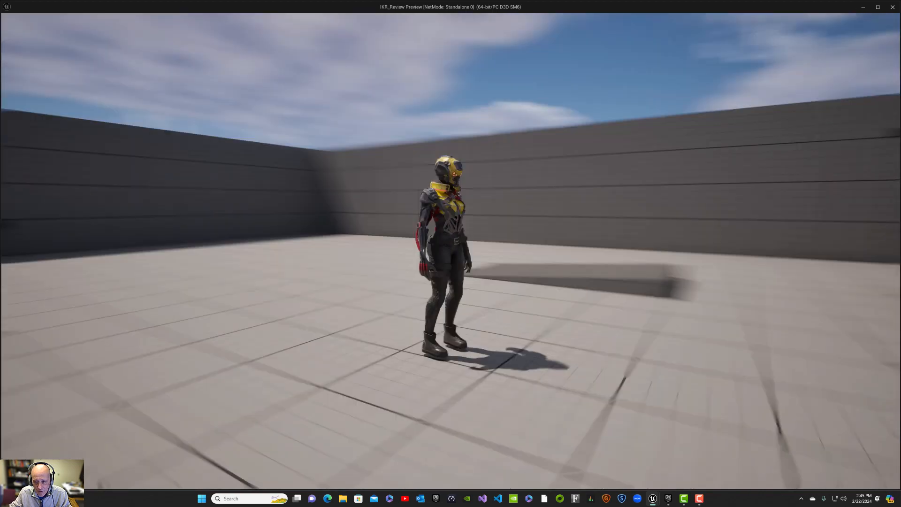
Step: Walk the character in several directions, check the taunt while moving and from other camera angles, and end the play session
{"action": "key", "text": "w"}
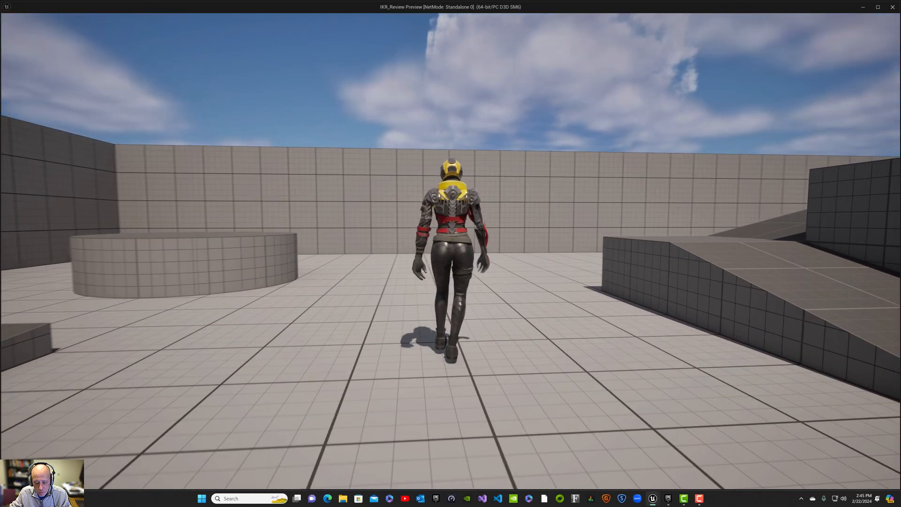
{"action": "key", "text": "w"}
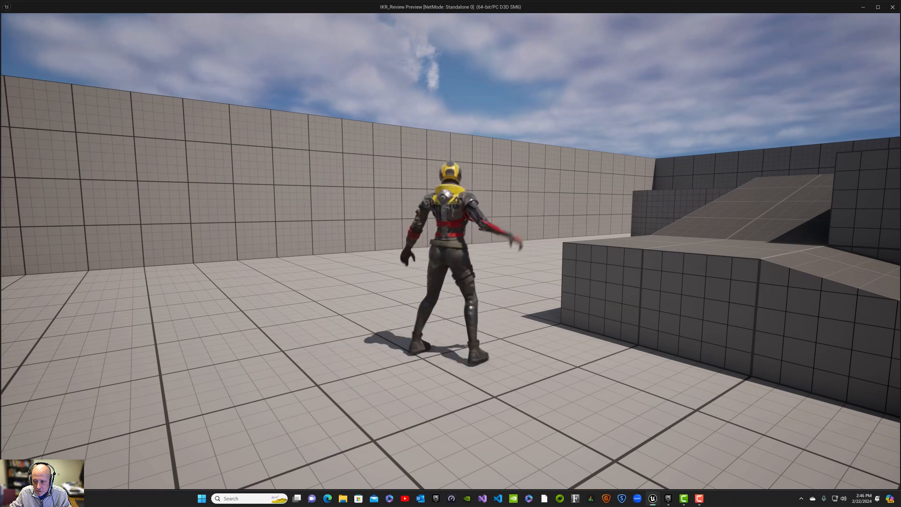
{"action": "key", "text": "w"}
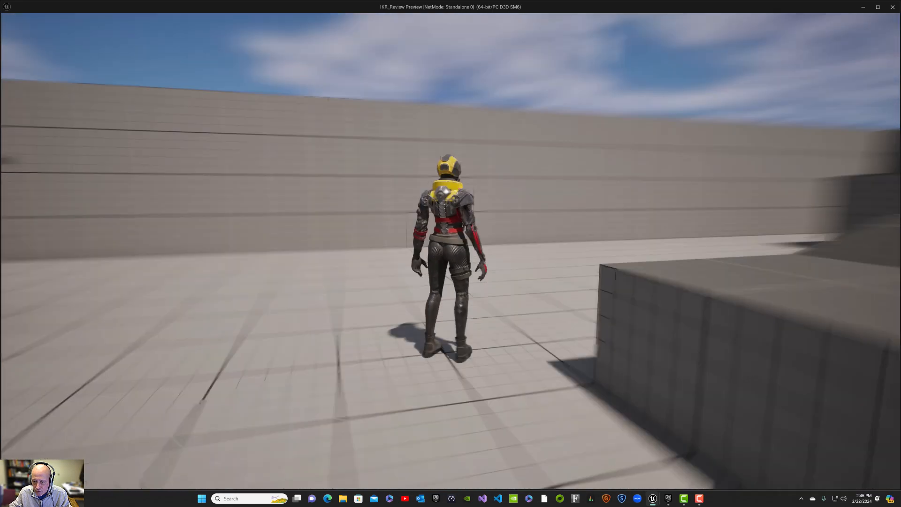
{"action": "key", "text": "s"}
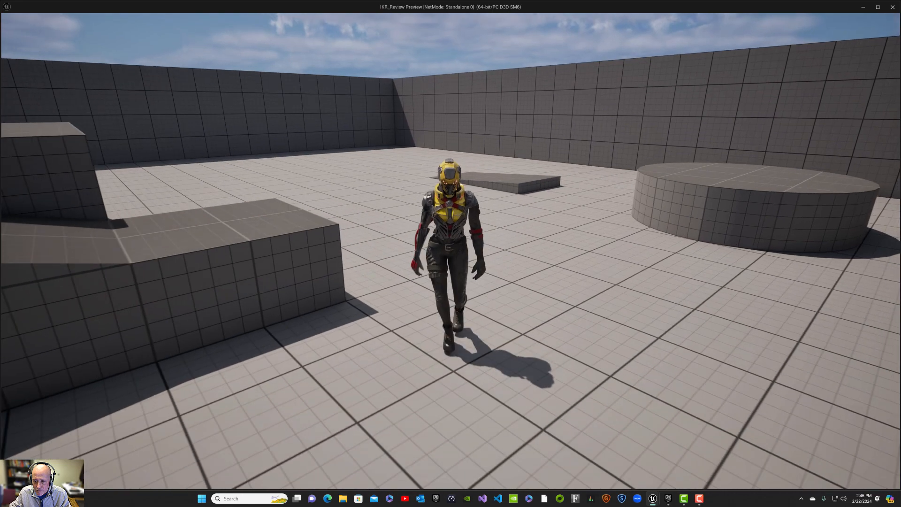
{"action": "key", "text": "a"}
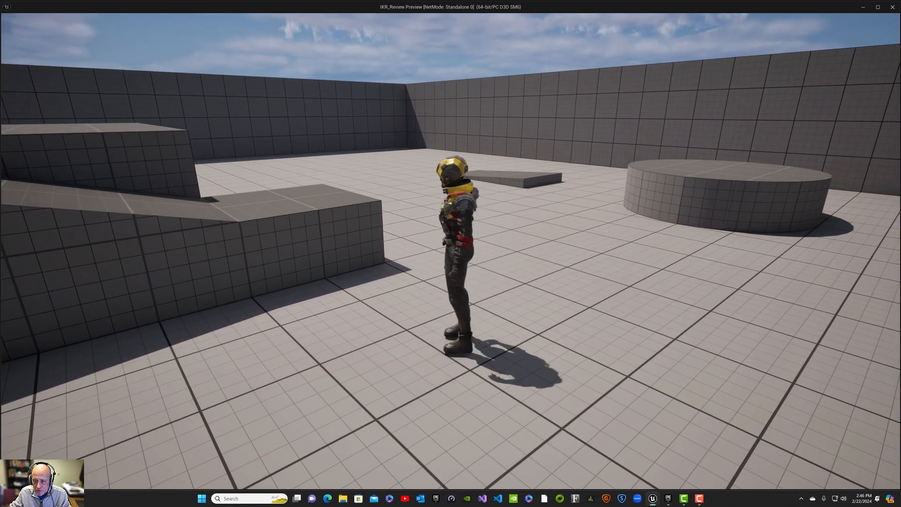
{"action": "key", "text": "w"}
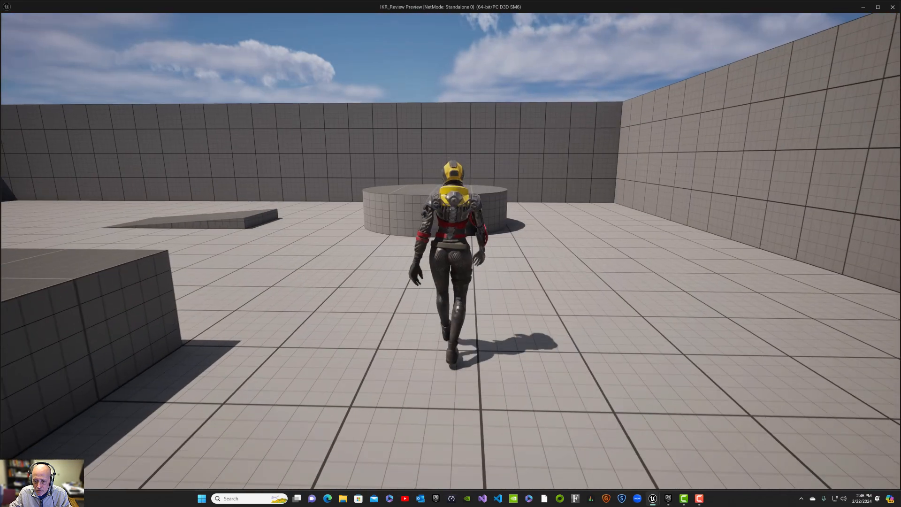
{"action": "key", "text": "w"}
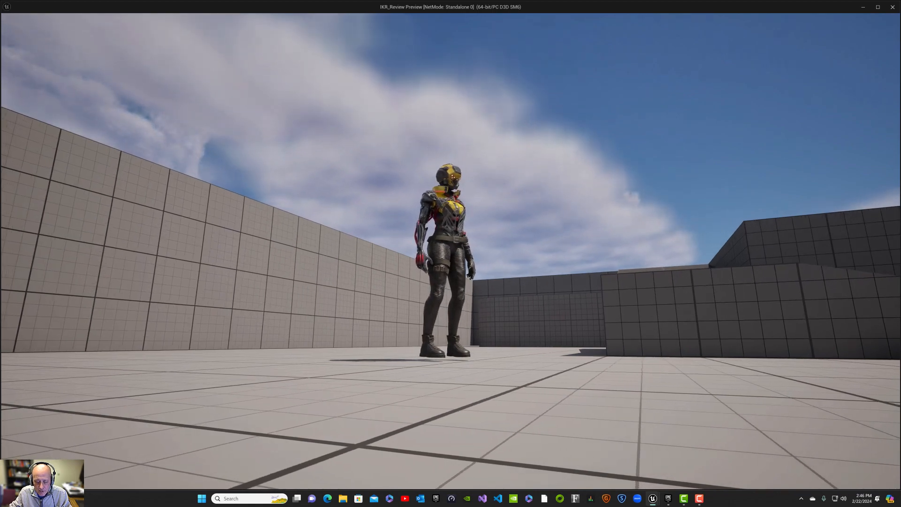
{"action": "key", "text": "Escape"}
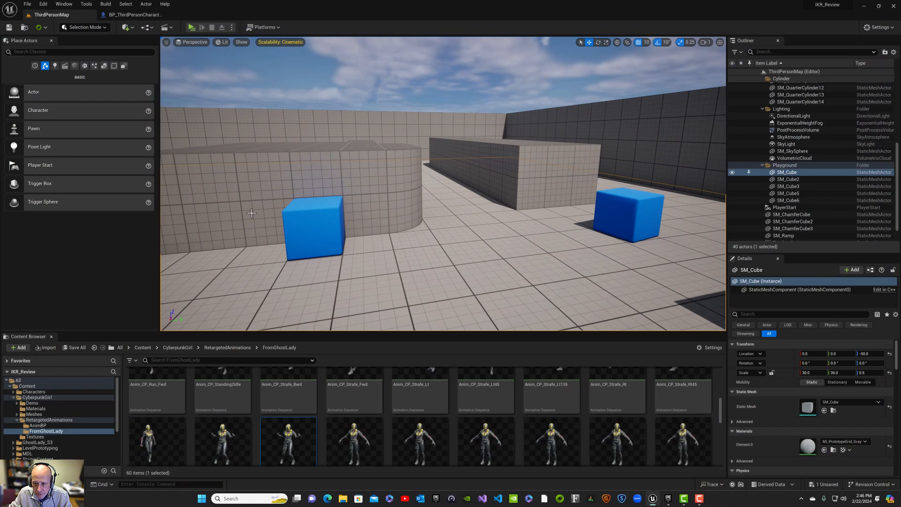